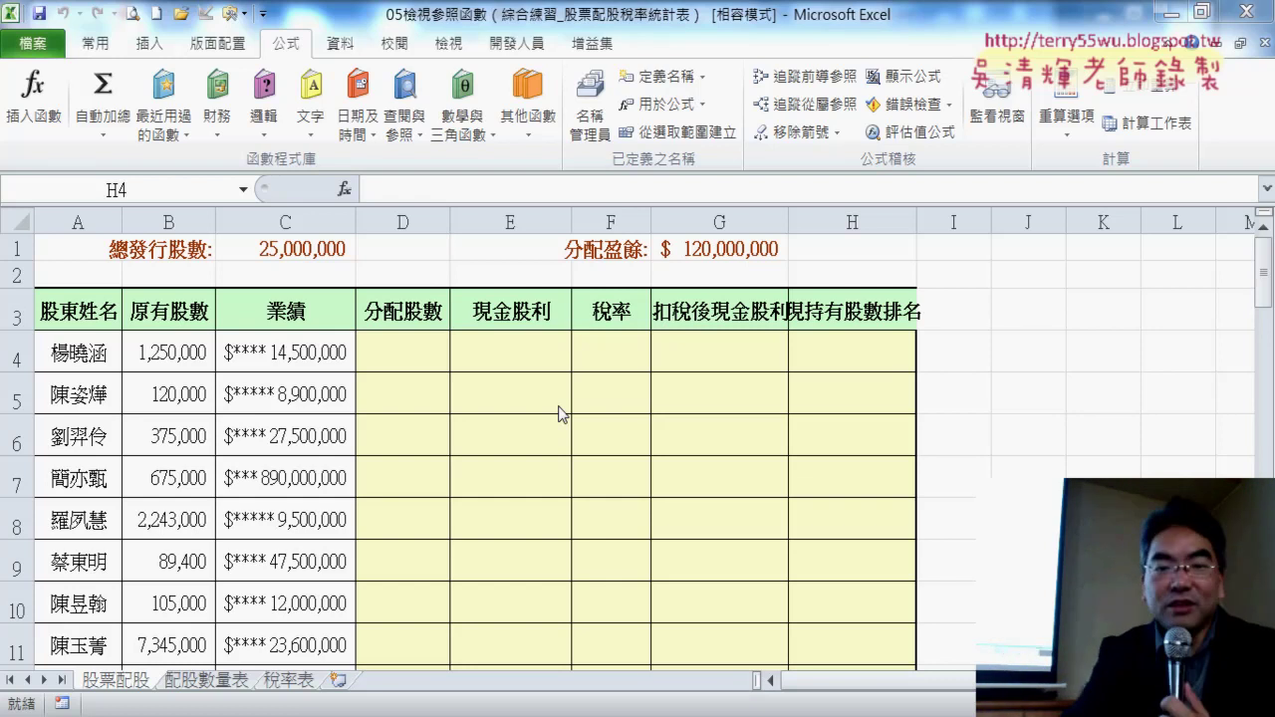
# Copy the instruction picture from the practice workbook
pyautogui.hotkey('alt', 'Tab')
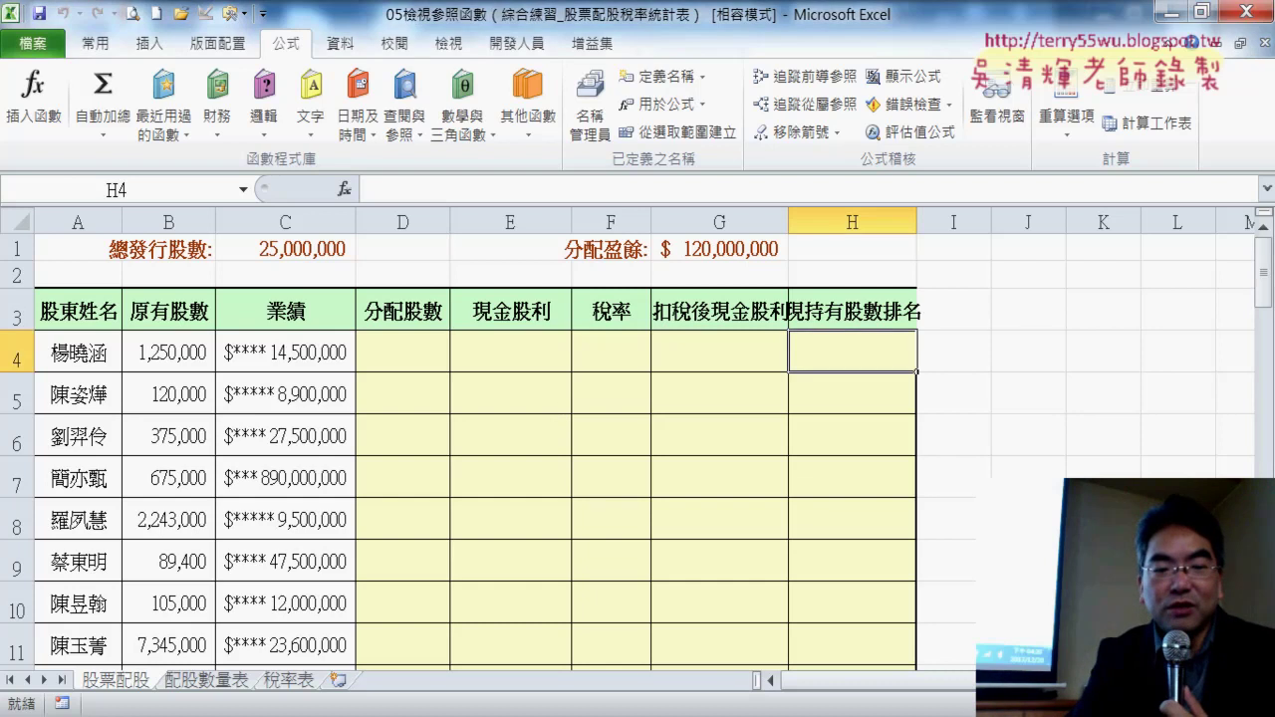
pyautogui.click(213, 485)
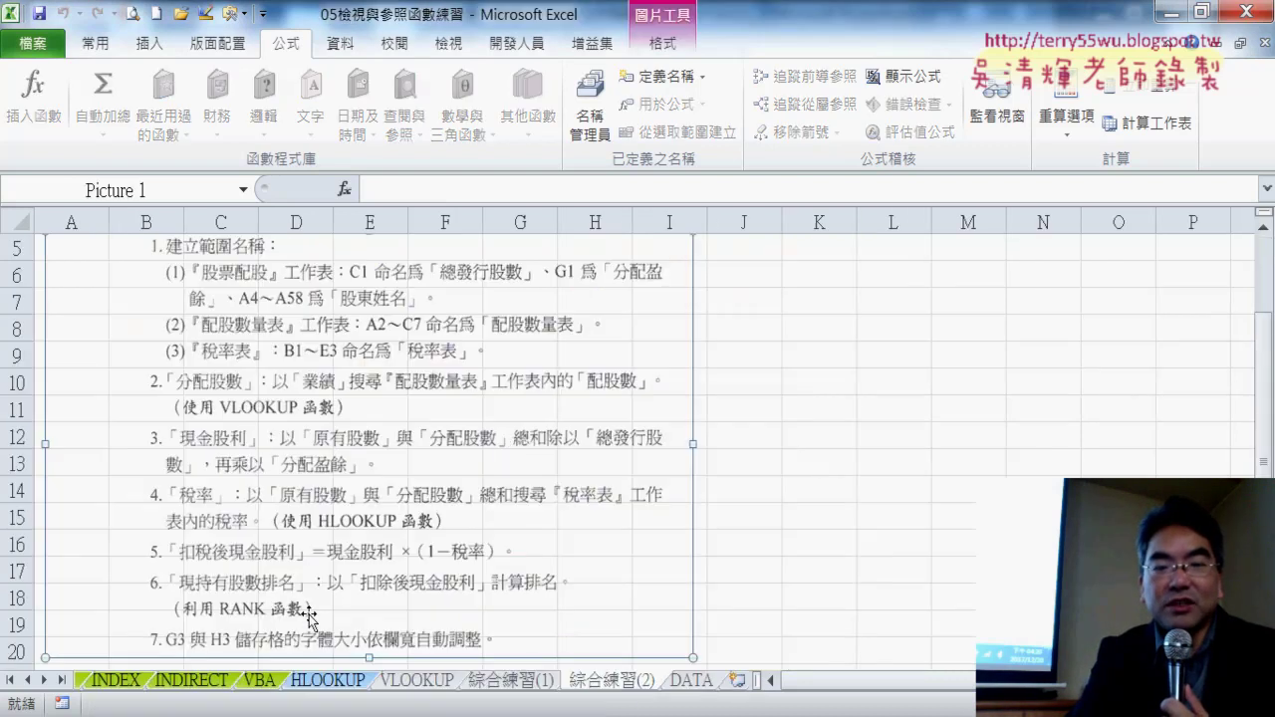
pyautogui.rightClick(504, 448)
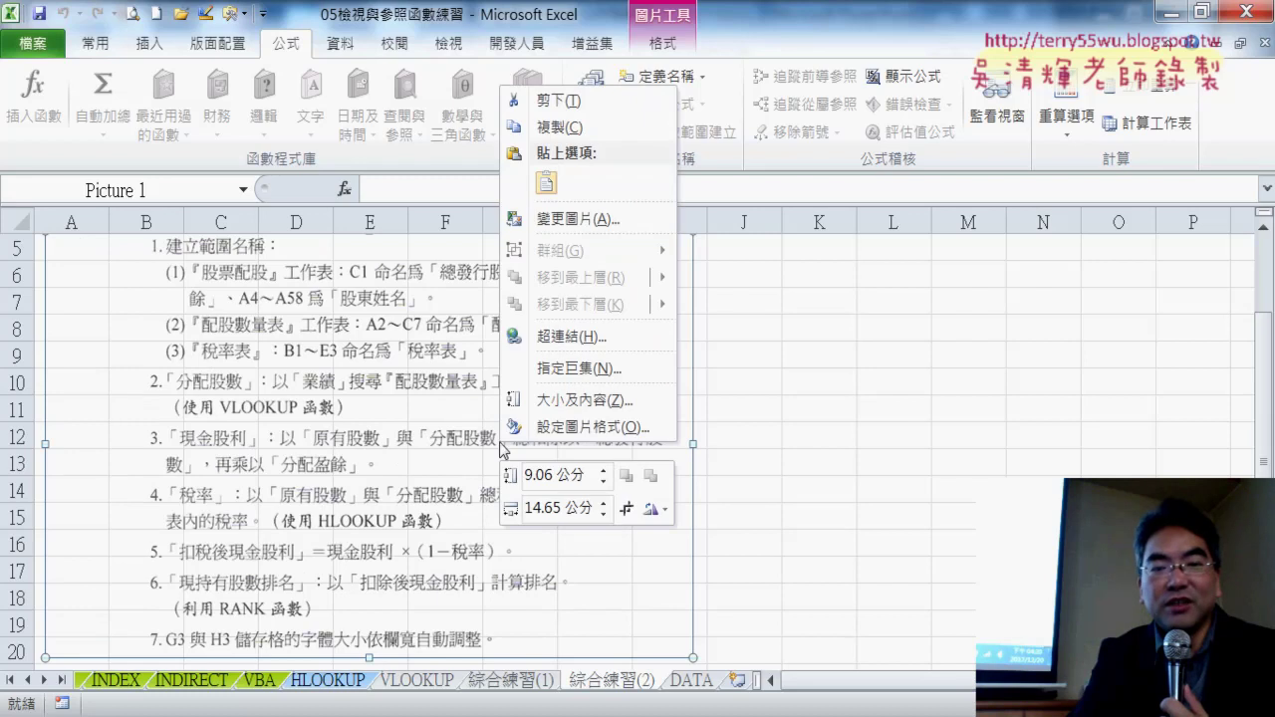
pyautogui.click(589, 127)
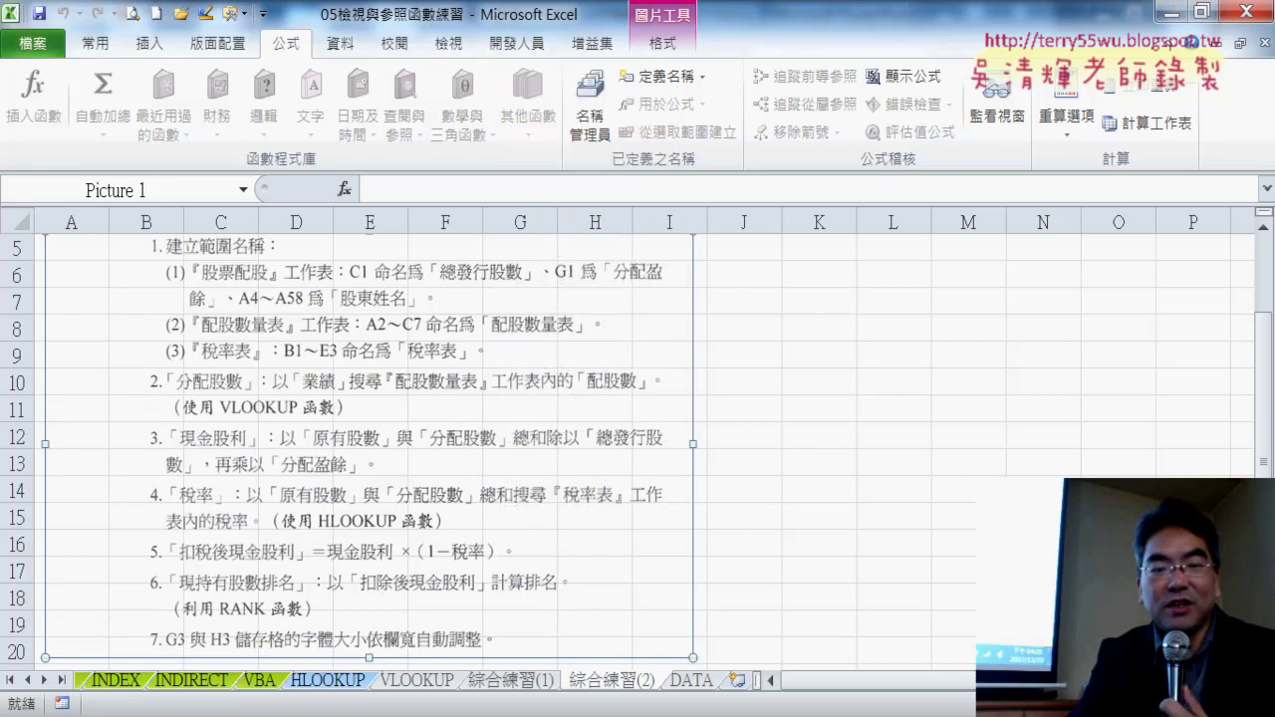
pyautogui.click(498, 637)
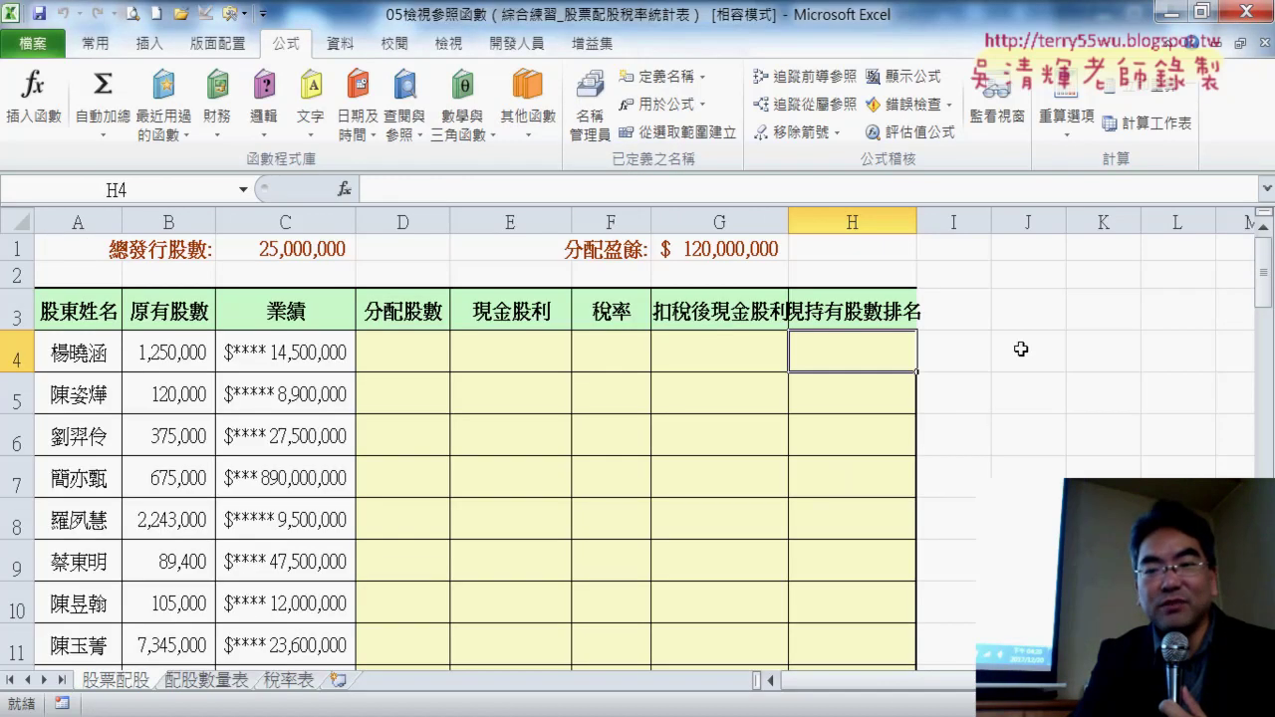
# Paste the instruction picture at J3, nudge it into place, and AutoFit column H
pyautogui.click(1004, 297)
pyautogui.rightClick(1004, 296)
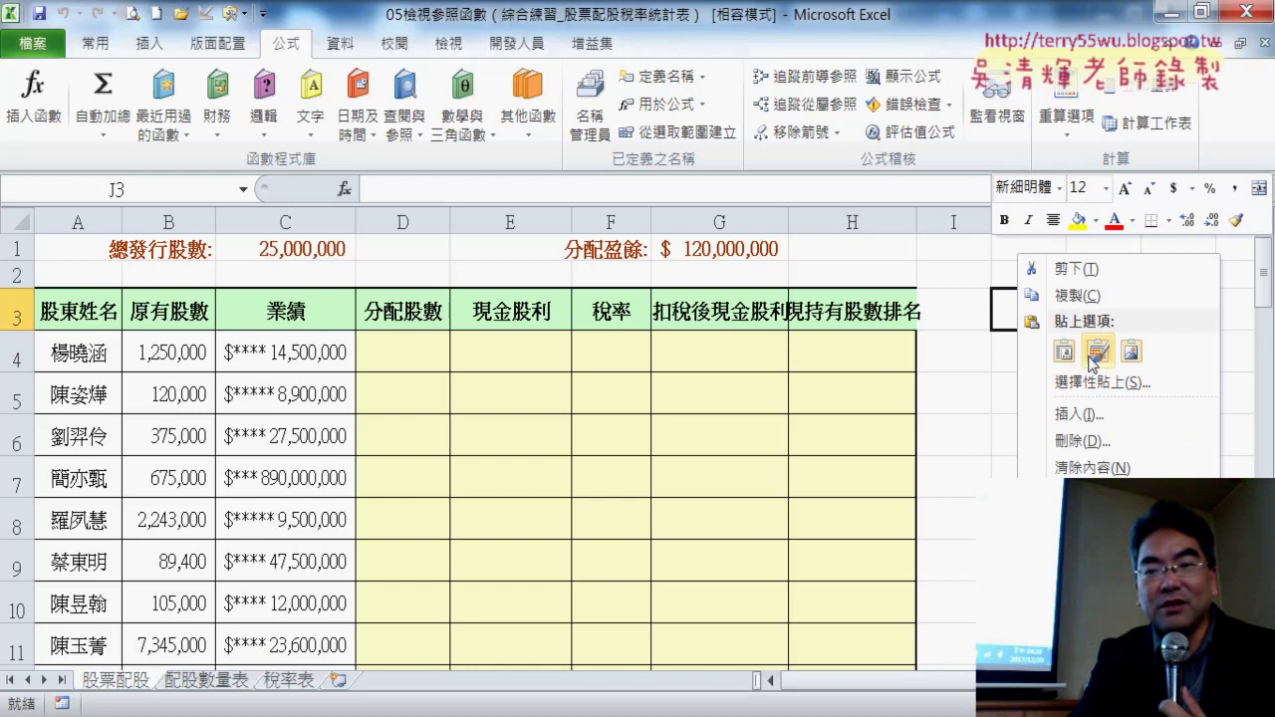
pyautogui.click(1130, 350)
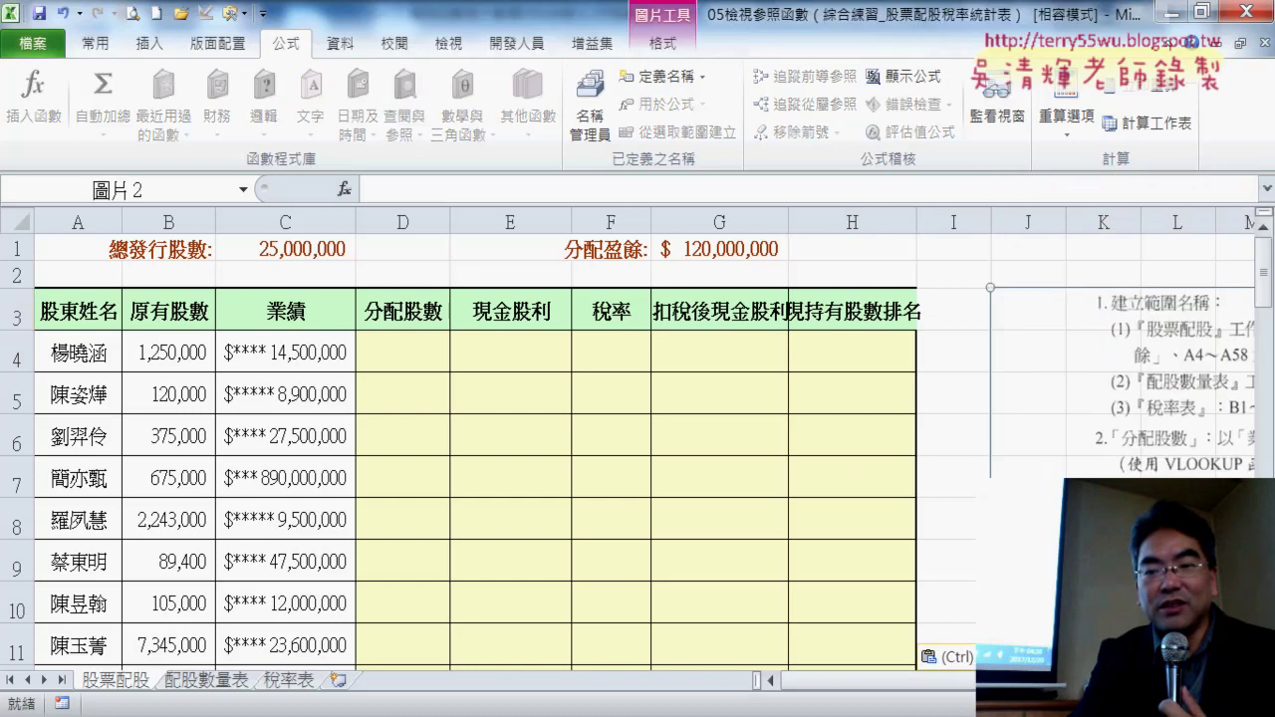
pyautogui.hscroll(1, 638, 448)
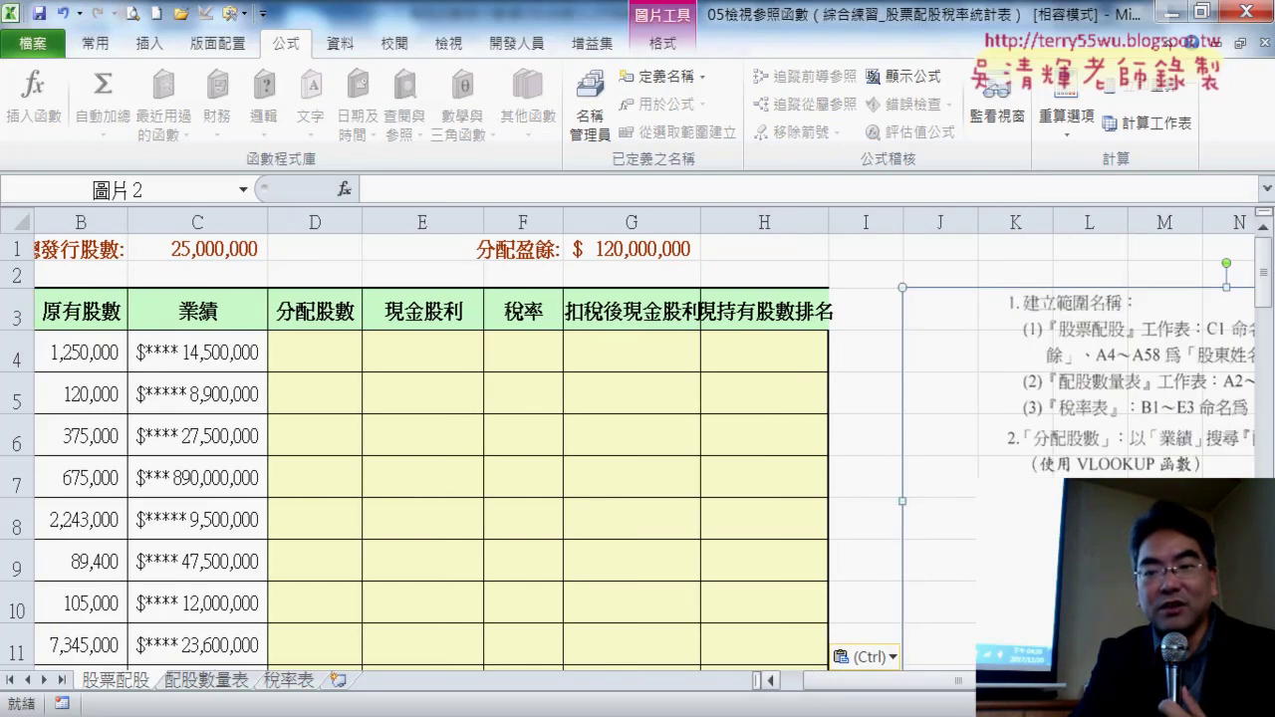
pyautogui.hscroll(3, 637, 449)
pyautogui.hscroll(1, 637, 448)
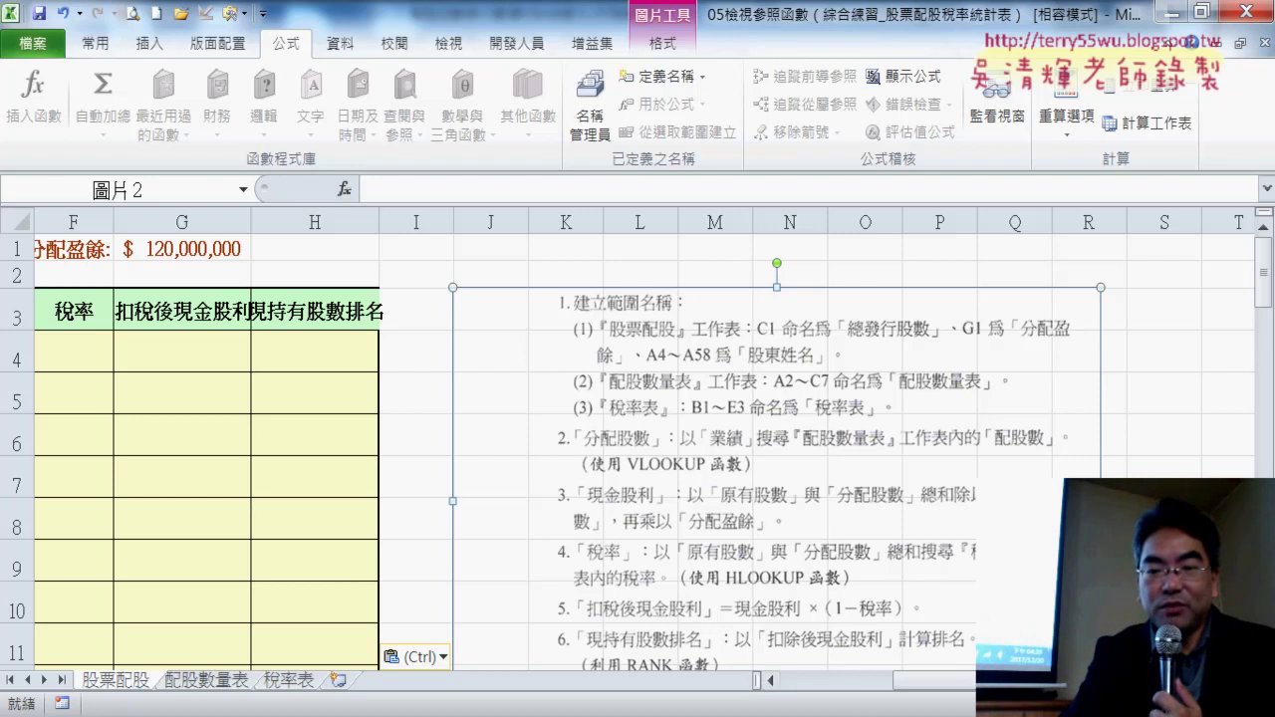
pyautogui.hscroll(-5, 637, 448)
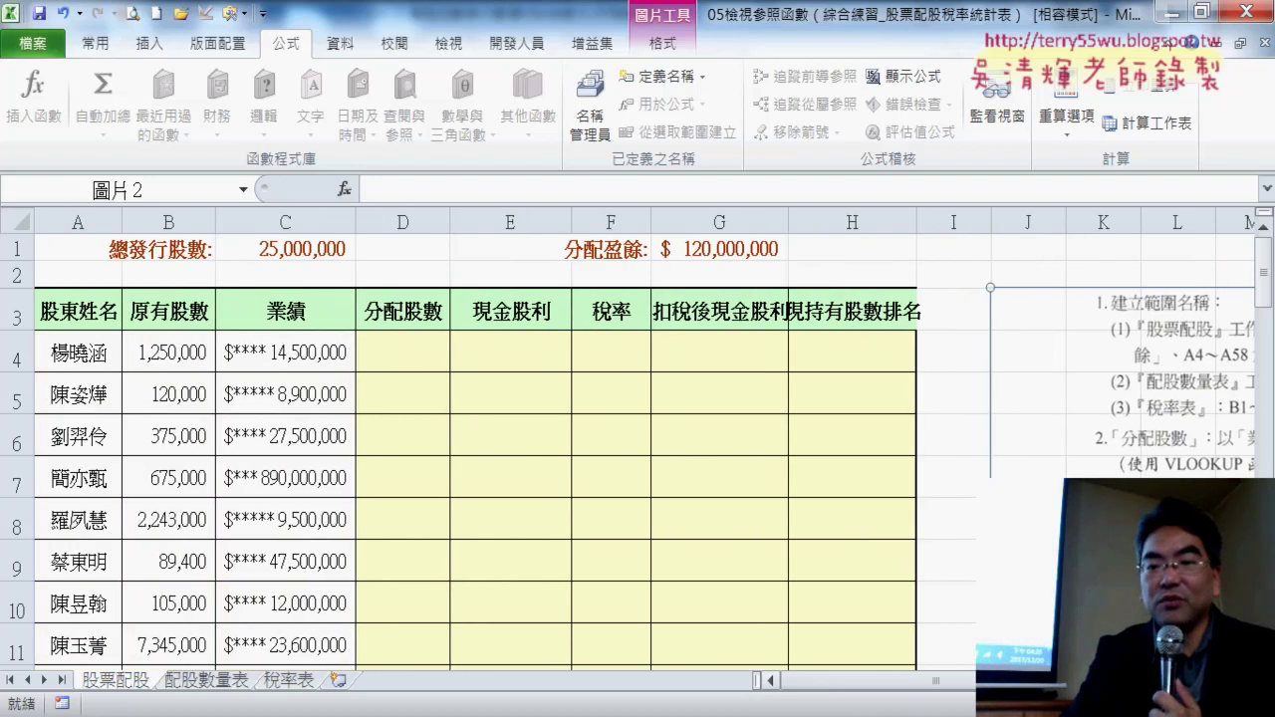
pyautogui.moveTo(983, 408); pyautogui.dragTo(939, 398)
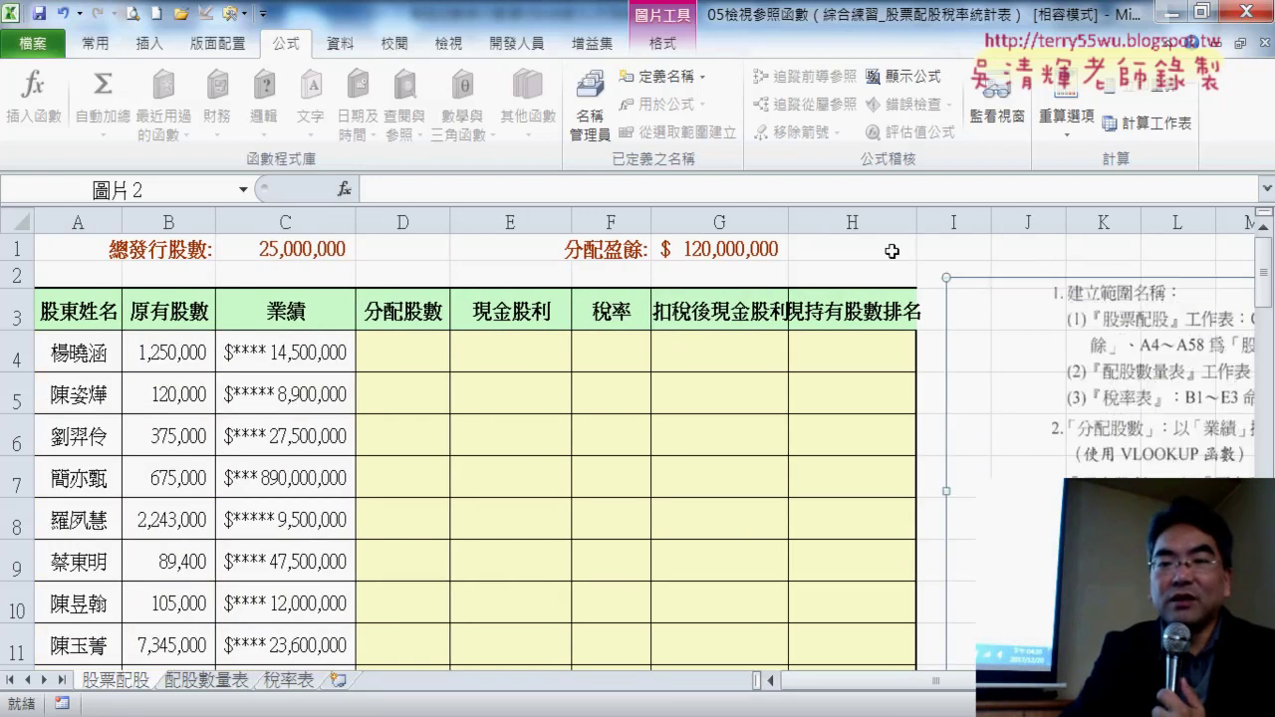
pyautogui.doubleClick(917, 219)
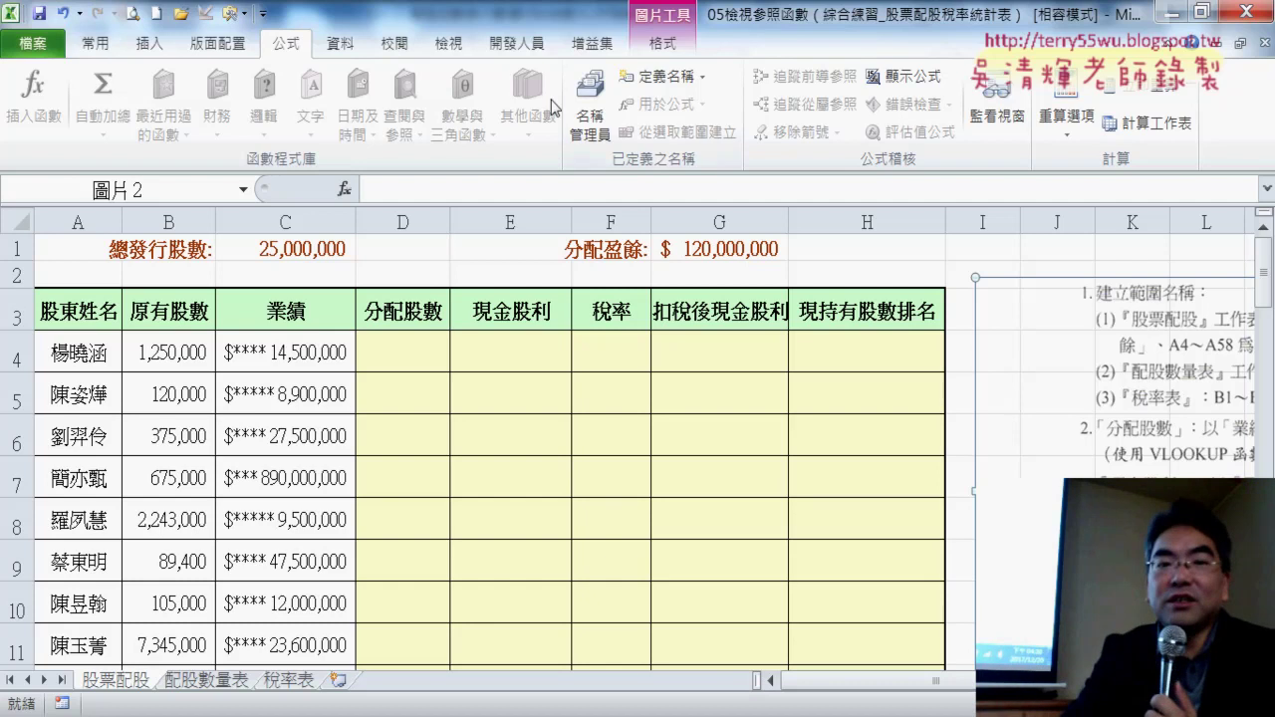
# Delete all eight defined names in Name Manager and recheck that the list is empty
pyautogui.click(482, 252)
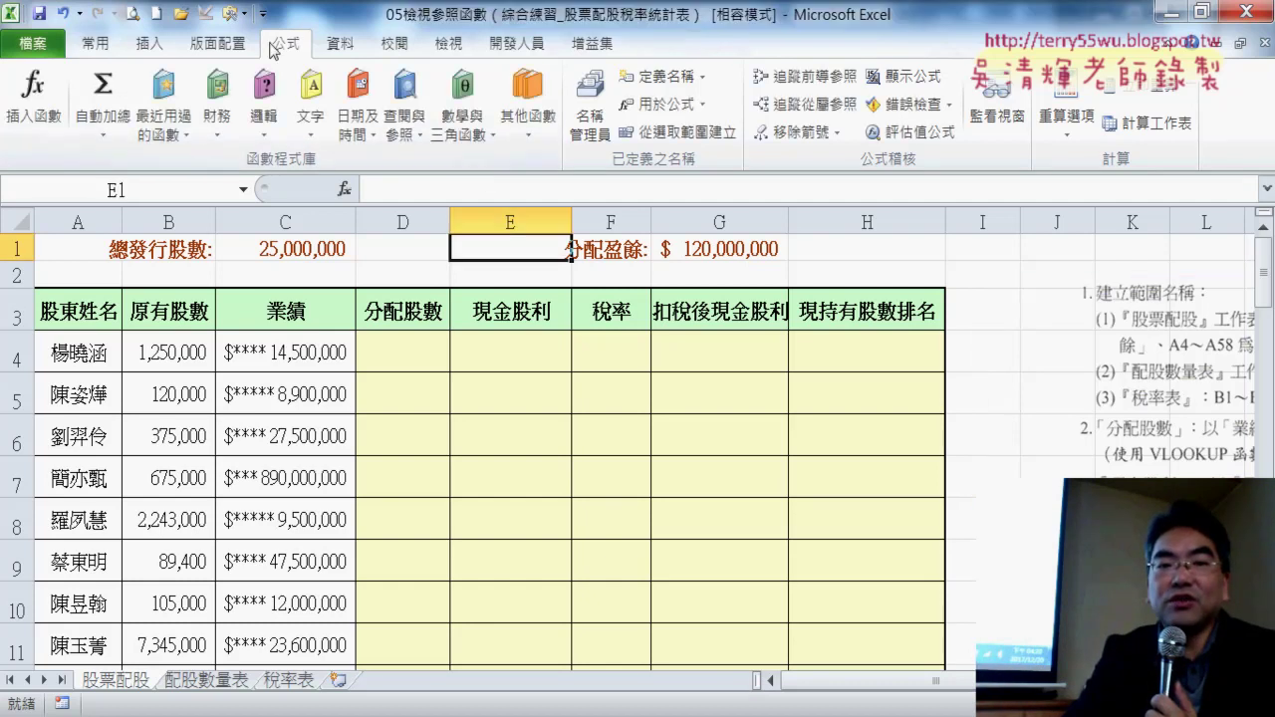
pyautogui.click(587, 118)
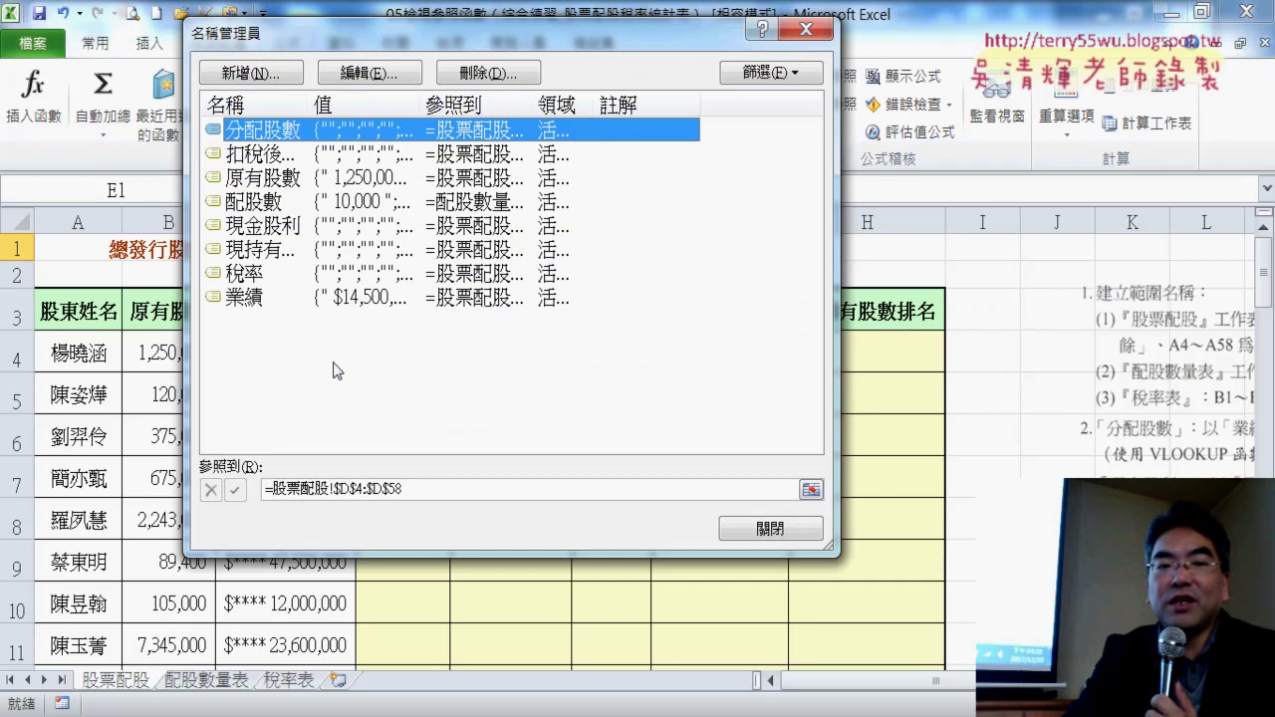
pyautogui.keyDown('shift'); pyautogui.click(299, 297); pyautogui.keyUp('shift')
pyautogui.press('Delete')
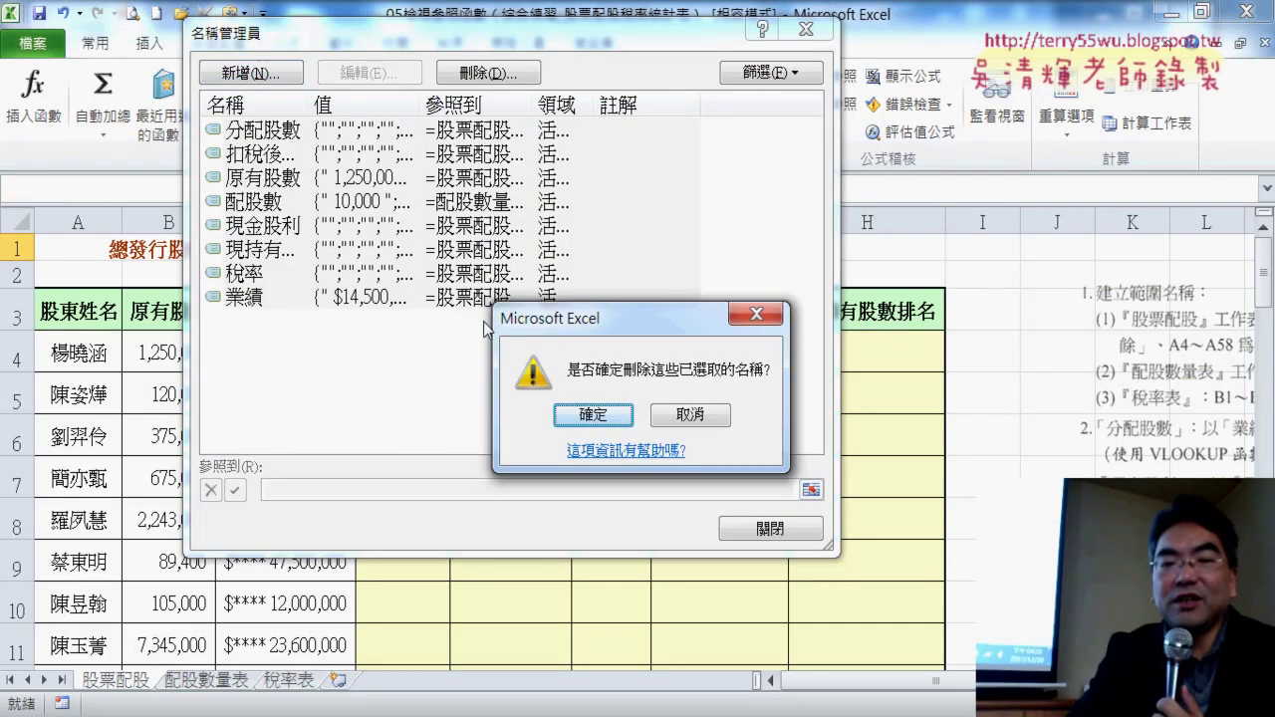
pyautogui.click(594, 414)
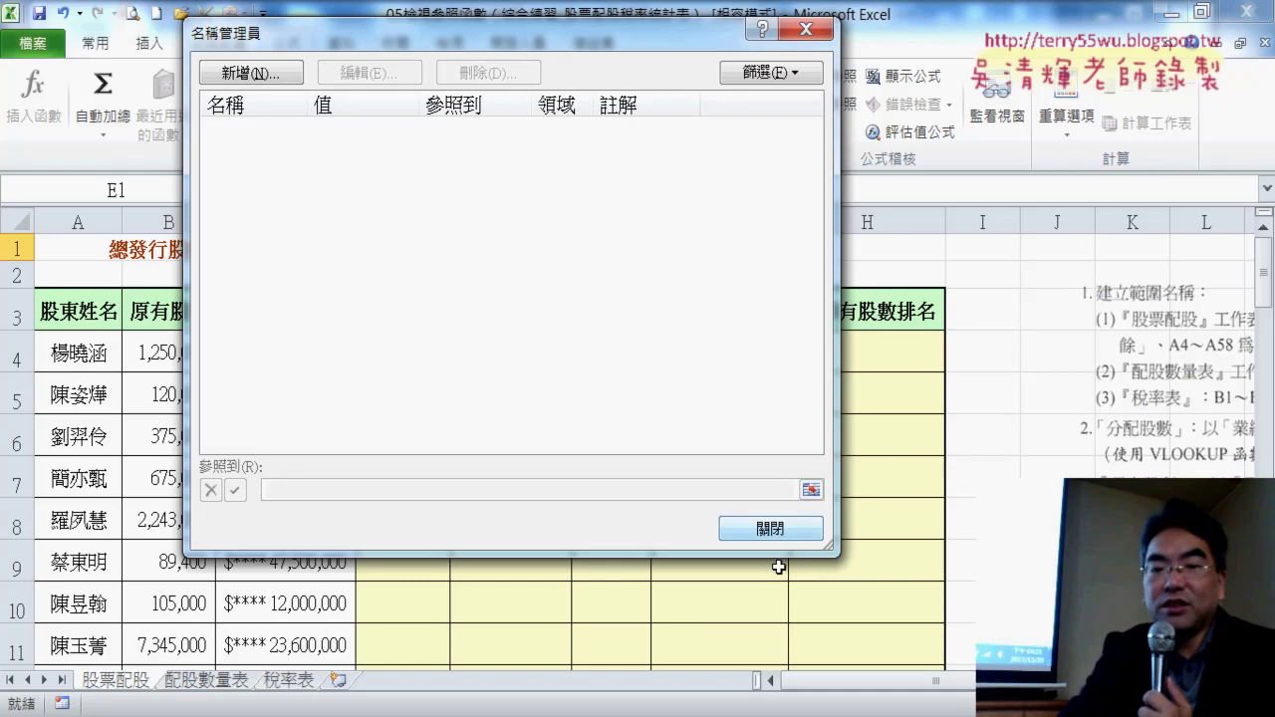
pyautogui.click(768, 531)
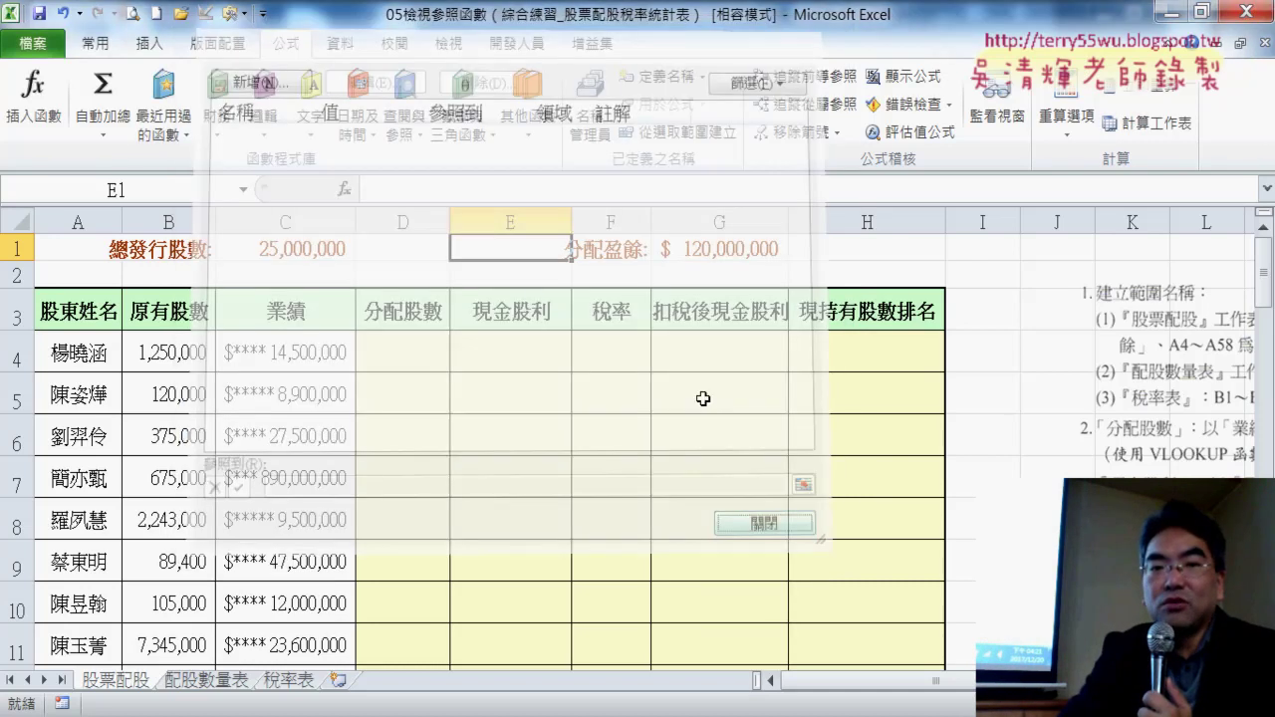
pyautogui.click(592, 121)
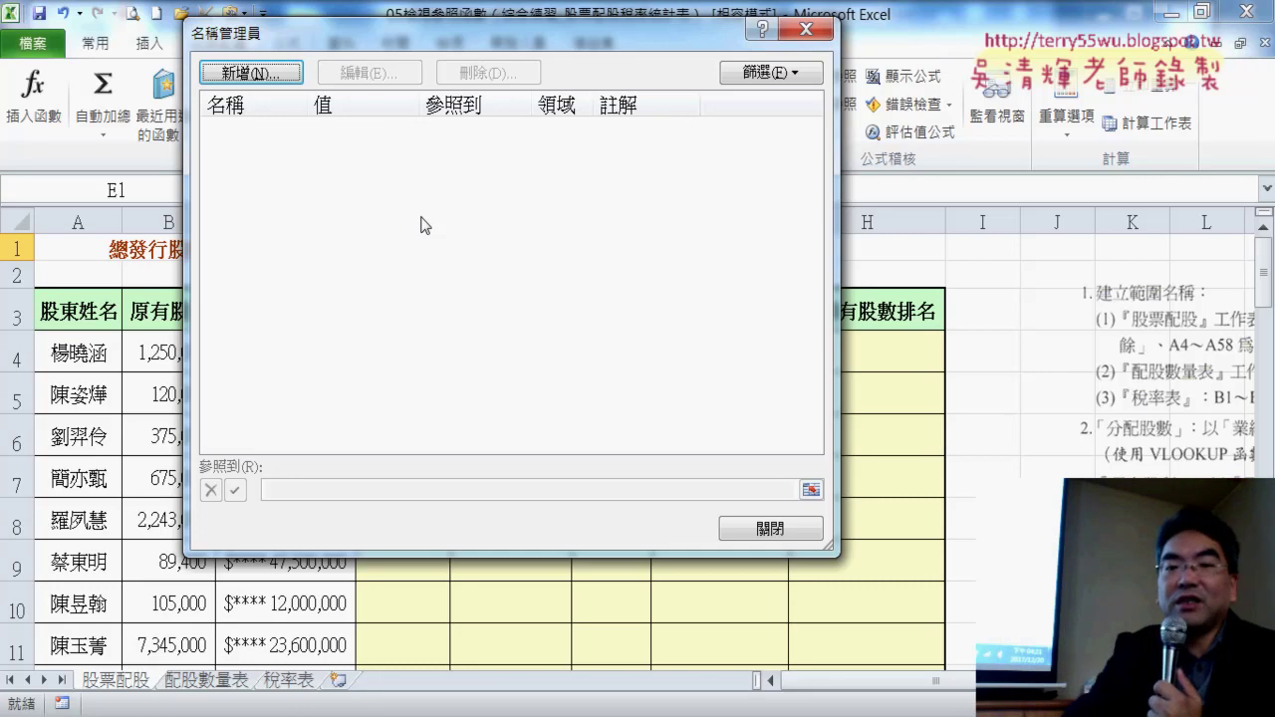
pyautogui.click(752, 536)
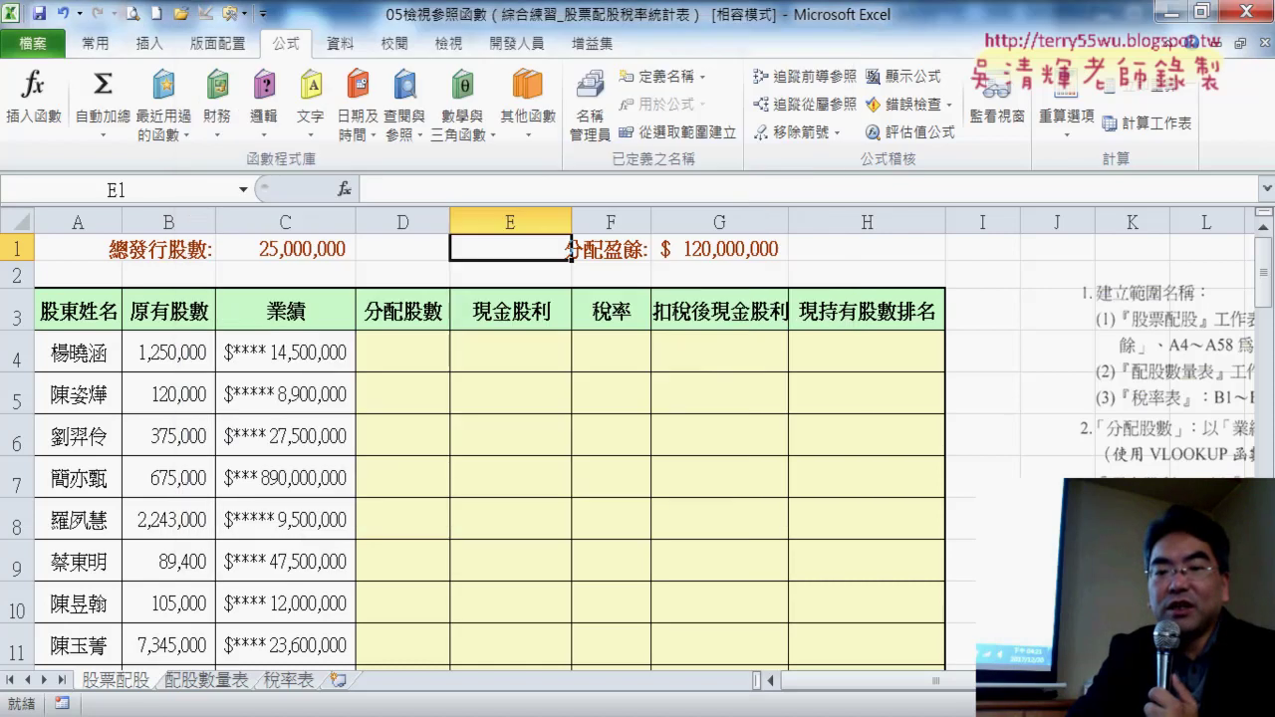
pyautogui.moveTo(935, 681); pyautogui.dragTo(993, 680)
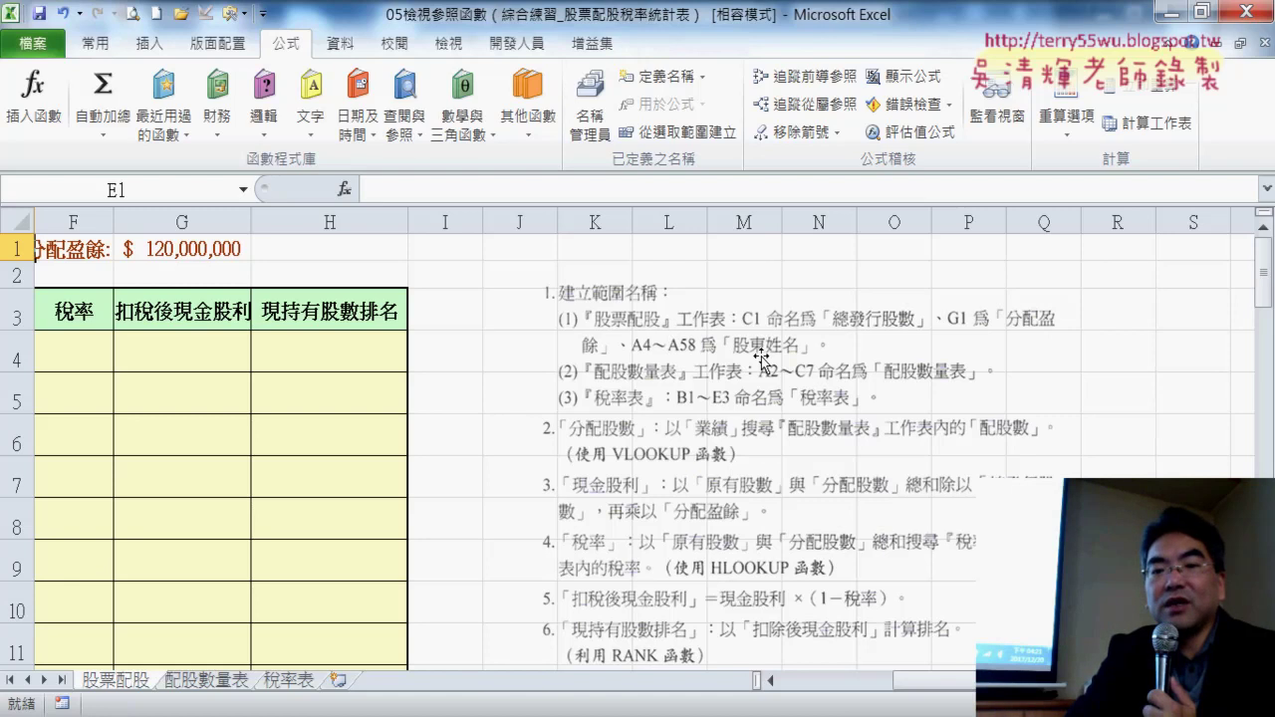
pyautogui.click(837, 682)
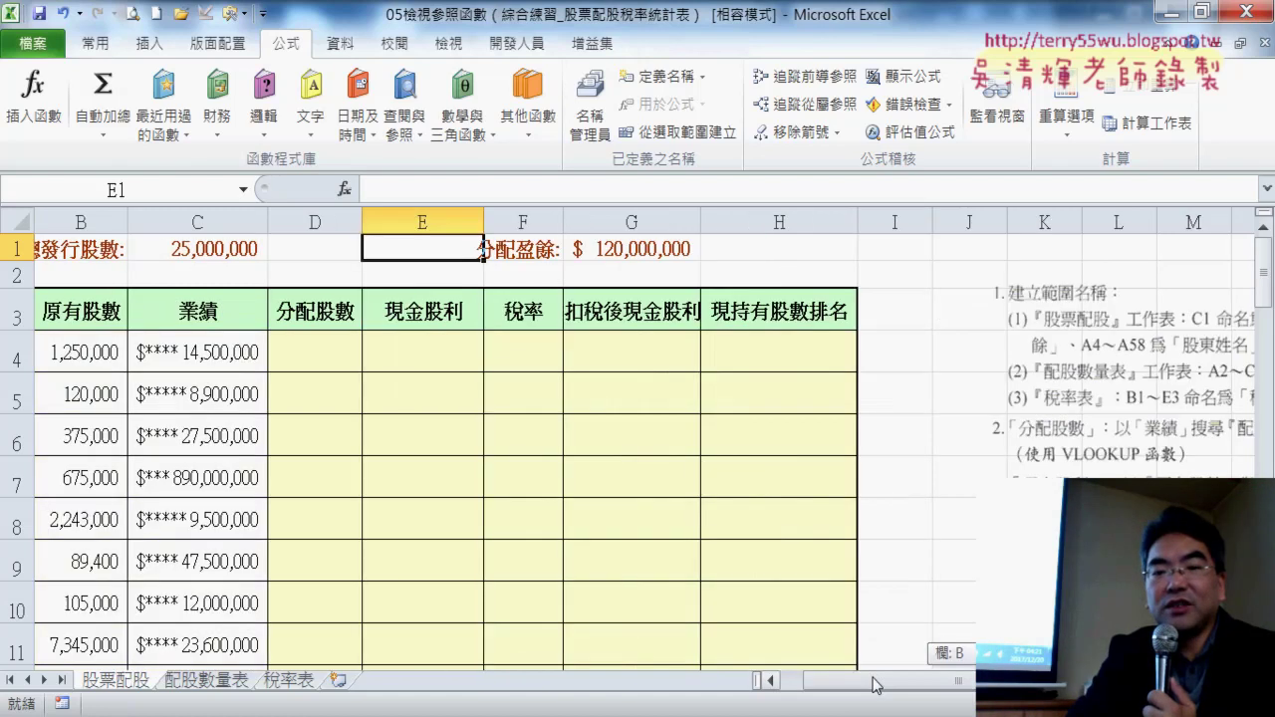
pyautogui.moveTo(70, 304); pyautogui.dragTo(909, 327)
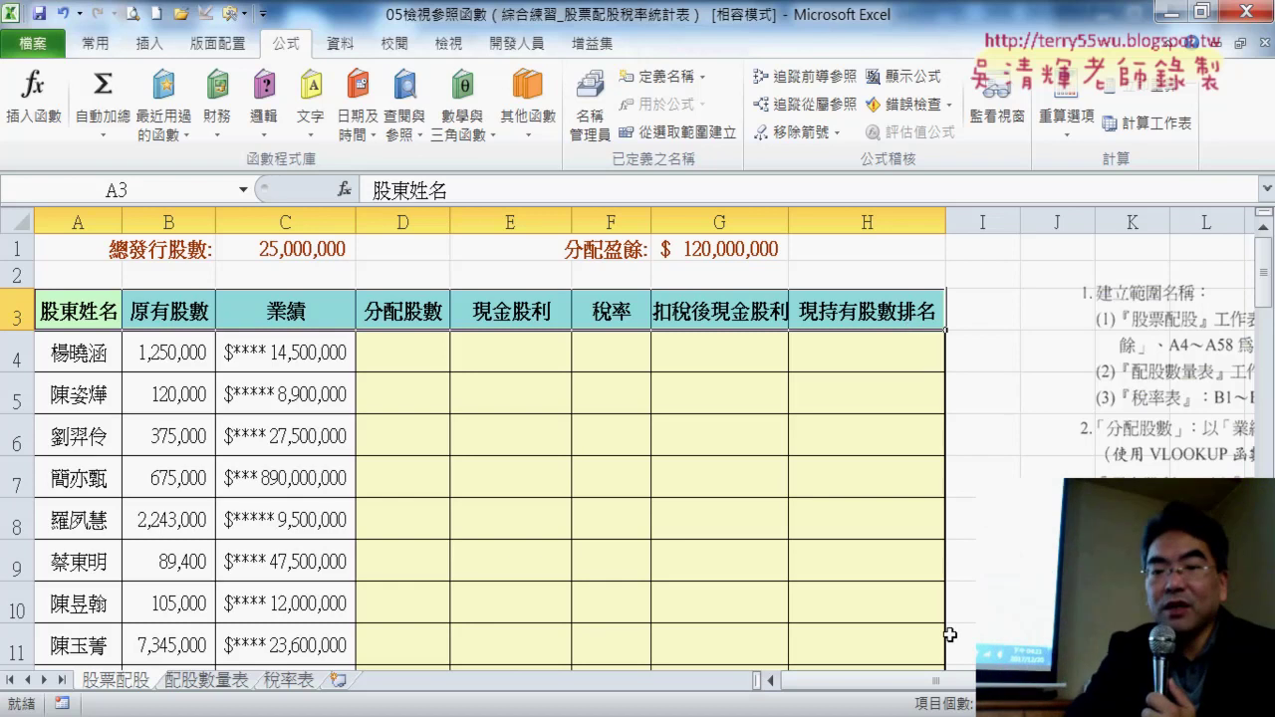
pyautogui.click(202, 681)
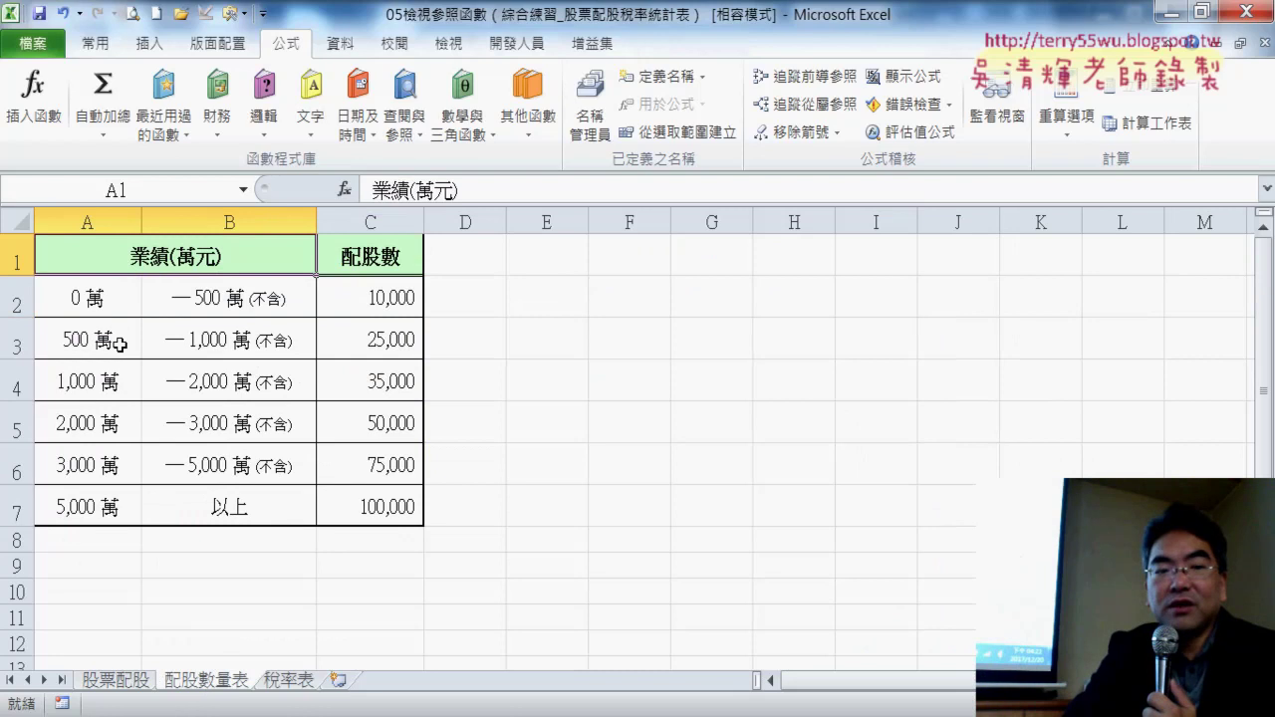
pyautogui.moveTo(90, 311); pyautogui.dragTo(385, 513)
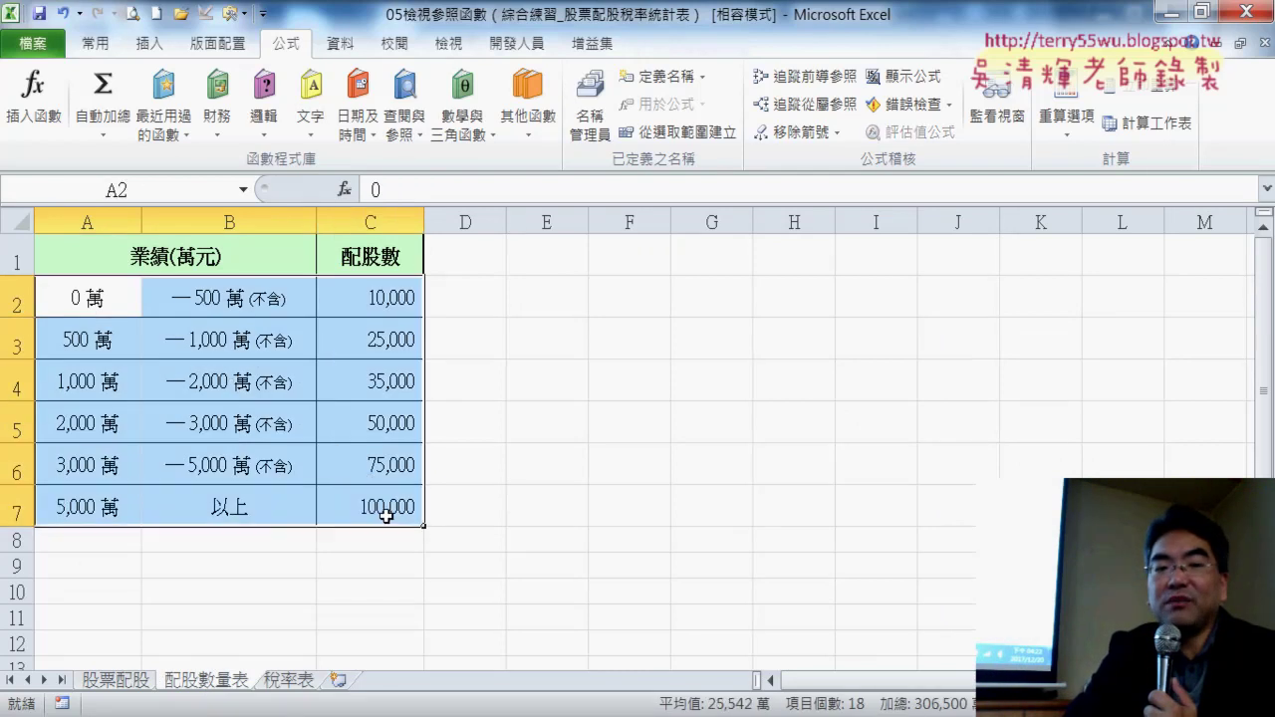
pyautogui.click(299, 685)
pyautogui.moveTo(175, 257); pyautogui.dragTo(506, 394)
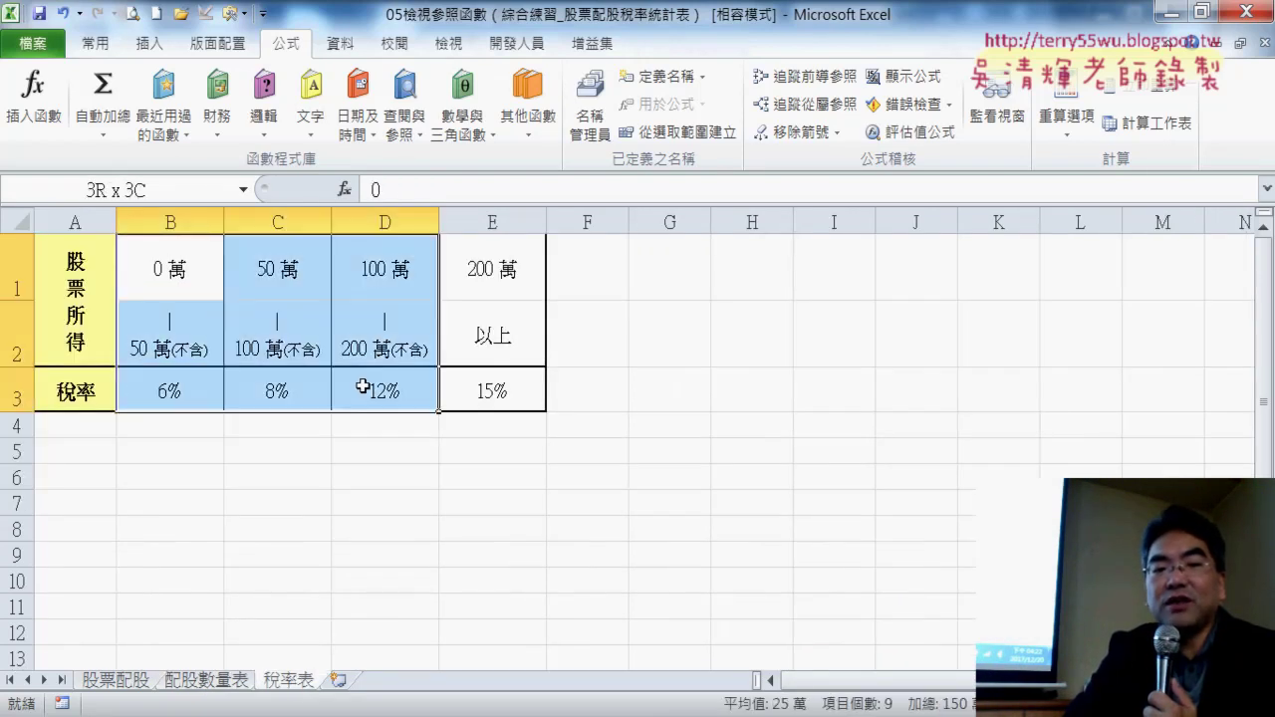
pyautogui.click(110, 684)
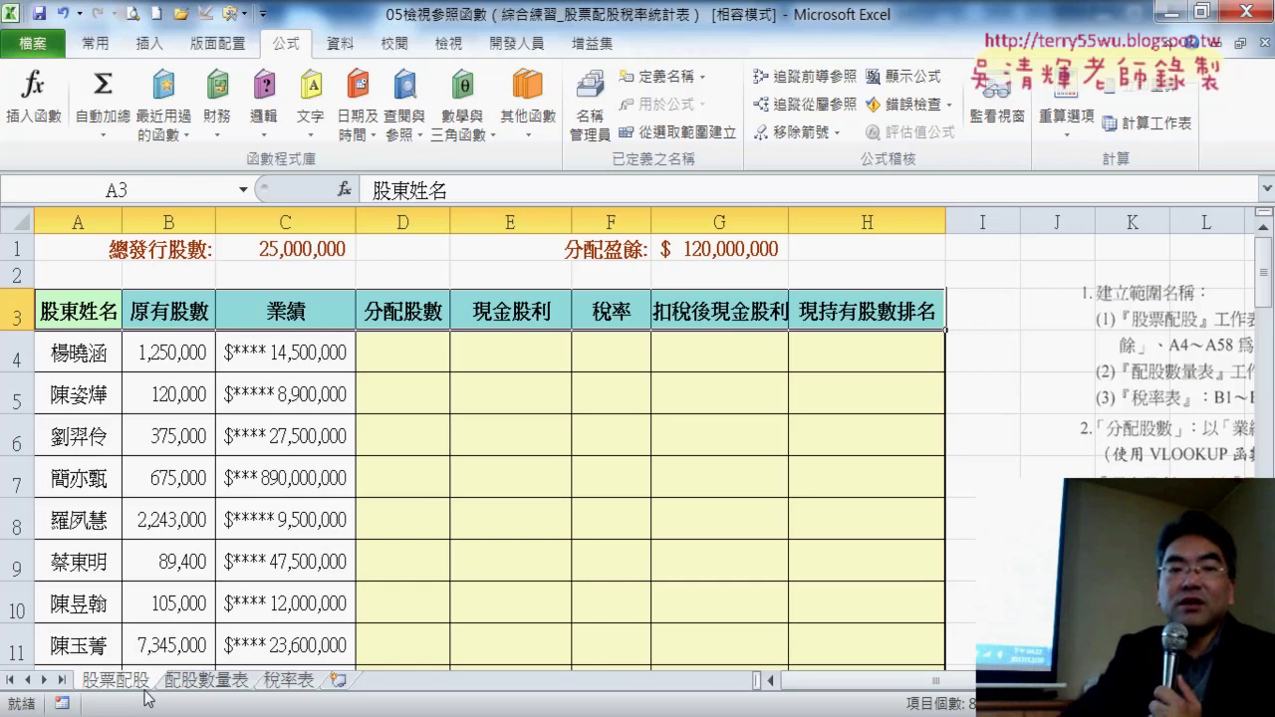
# Name cell C1 總發行股數 with Define Name
pyautogui.click(302, 248)
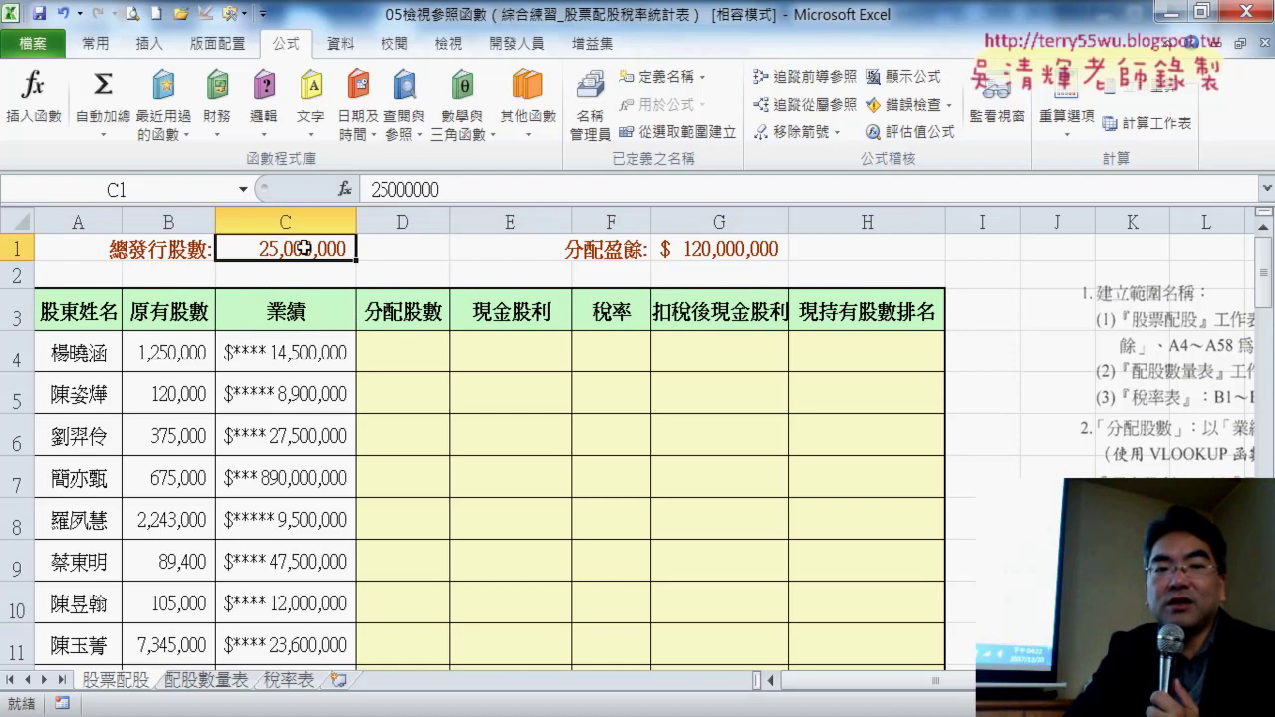
pyautogui.click(135, 185)
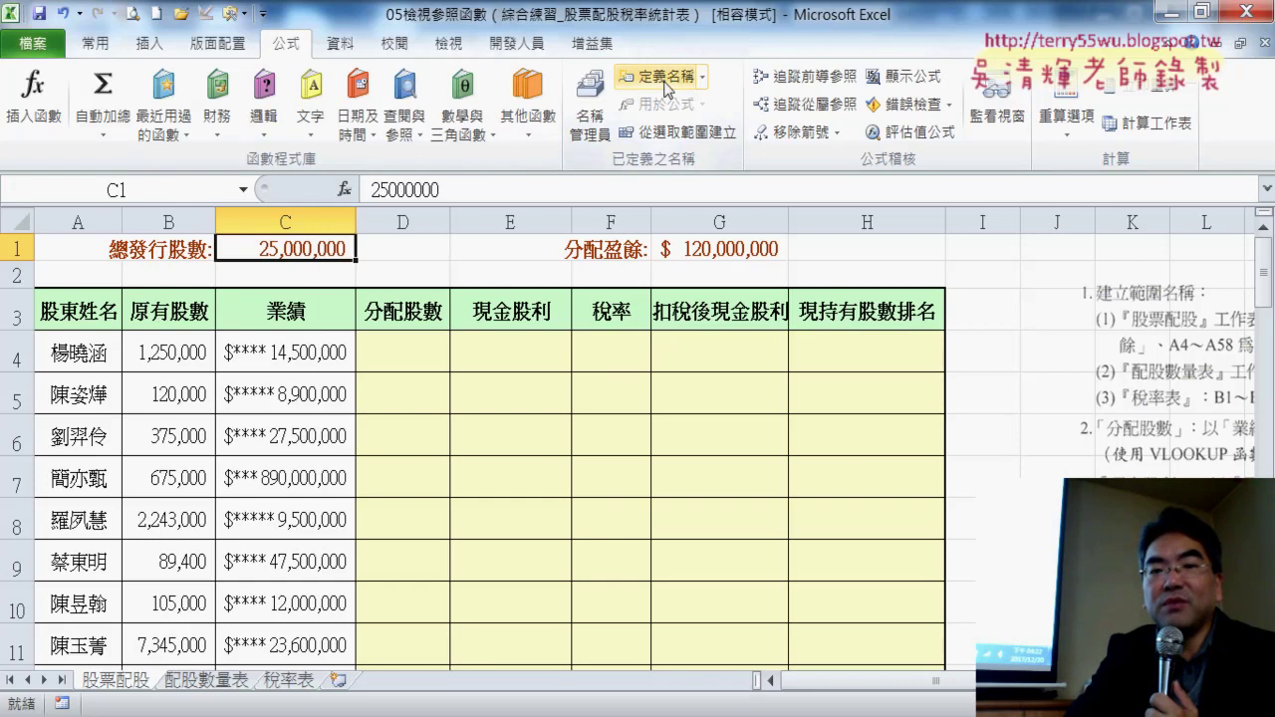
pyautogui.click(664, 81)
pyautogui.moveTo(535, 173); pyautogui.dragTo(648, 162)
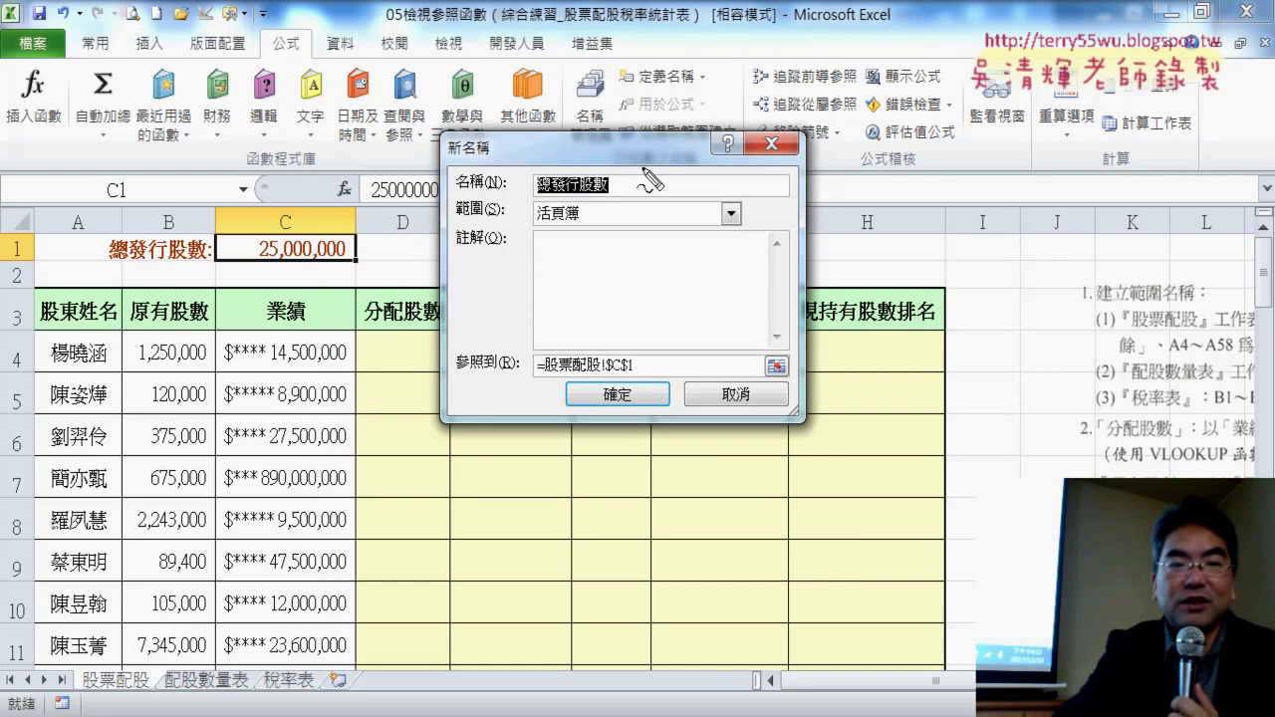
pyautogui.moveTo(185, 277)
pyautogui.mouseDown()
pyautogui.moveTo(178, 227)
pyautogui.moveTo(513, 231)
pyautogui.mouseUp()
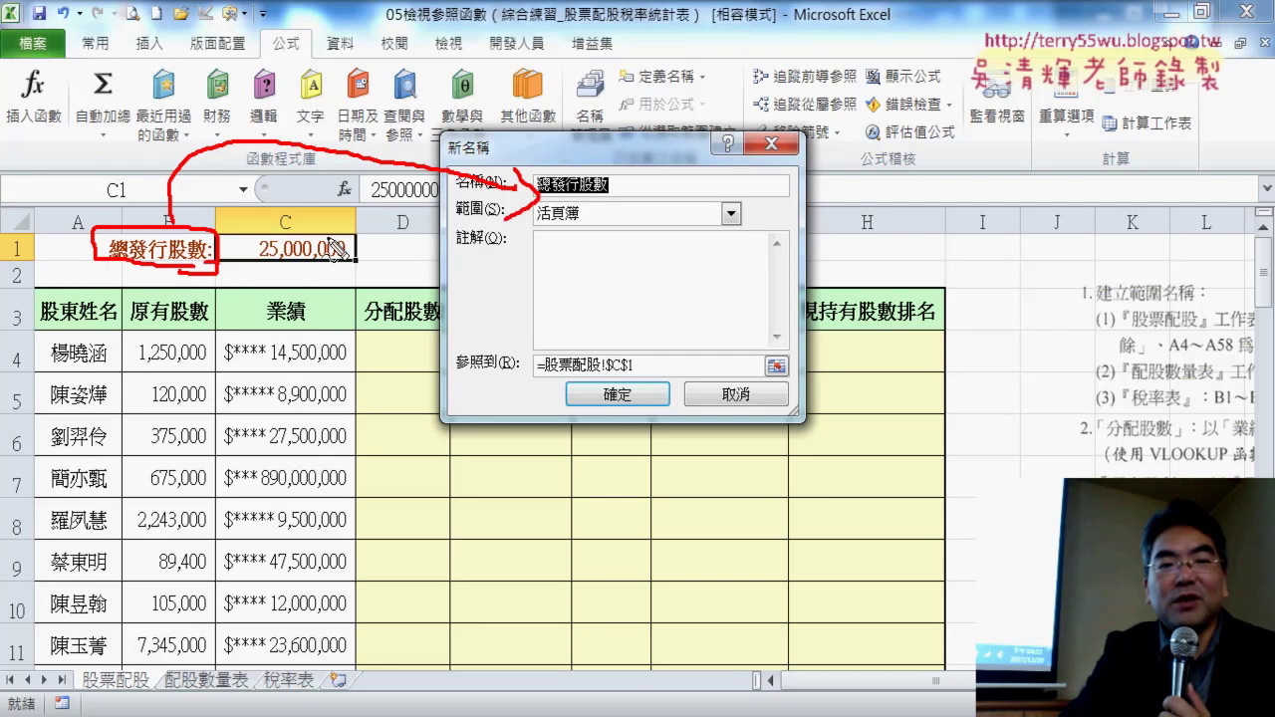
pyautogui.moveTo(602, 198); pyautogui.dragTo(629, 198)
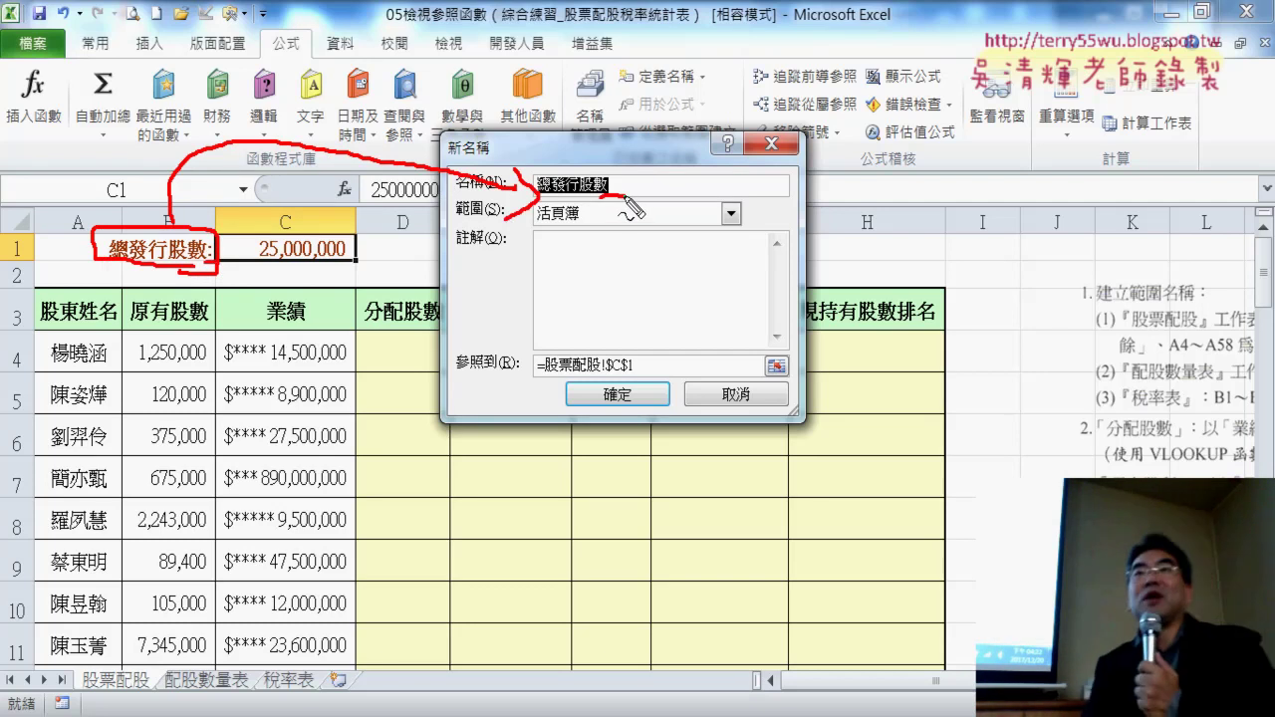
pyautogui.press('Escape')
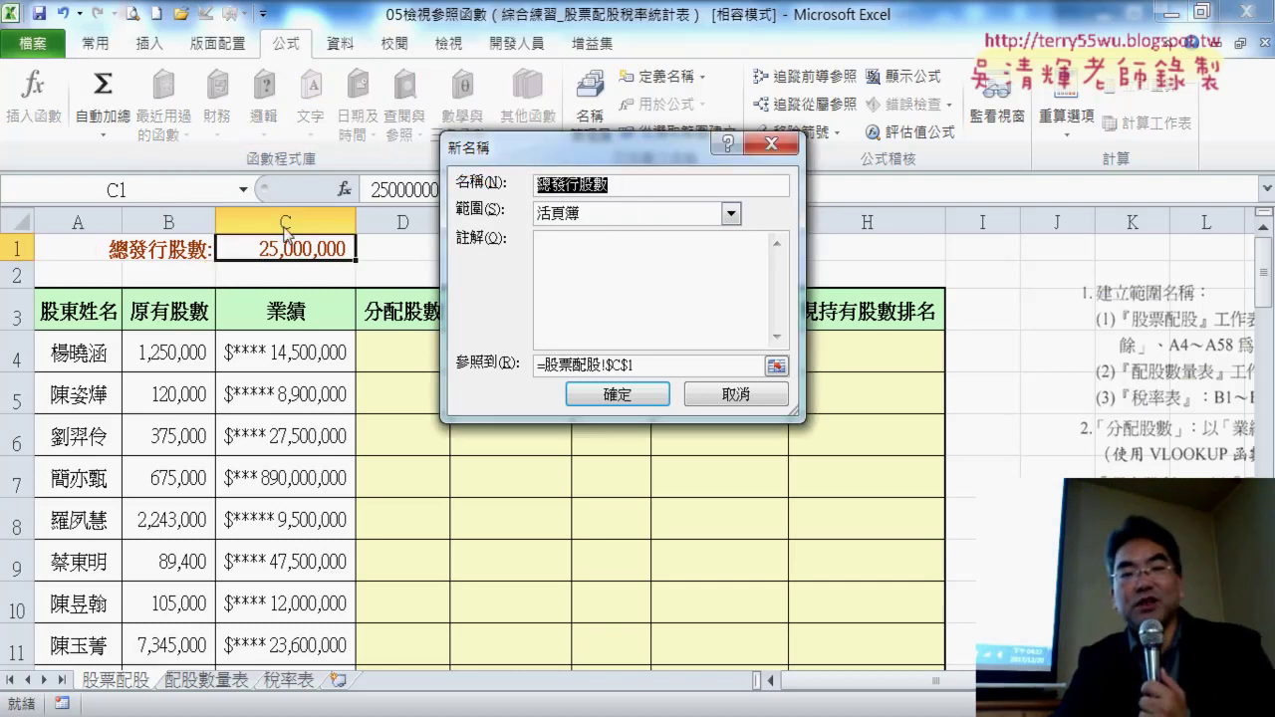
pyautogui.click(618, 394)
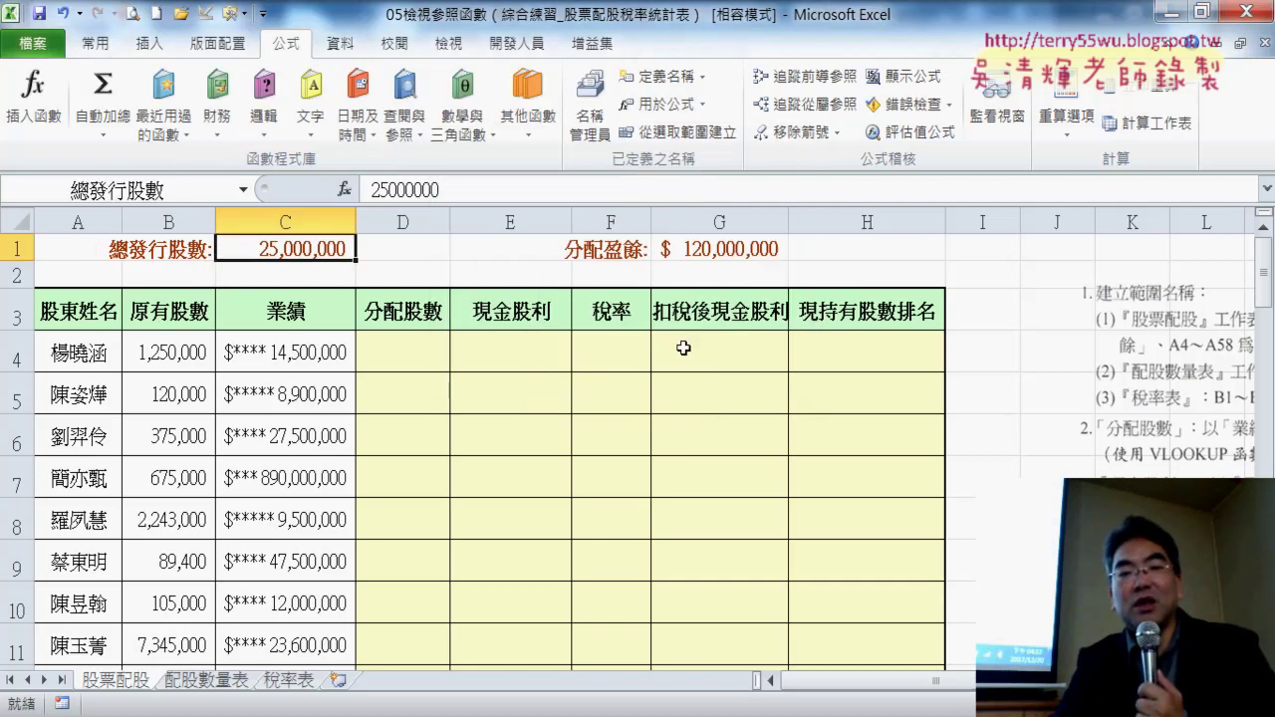
# Name cell G1 分配盈餘, then select header cell A3
pyautogui.click(740, 252)
pyautogui.click(665, 77)
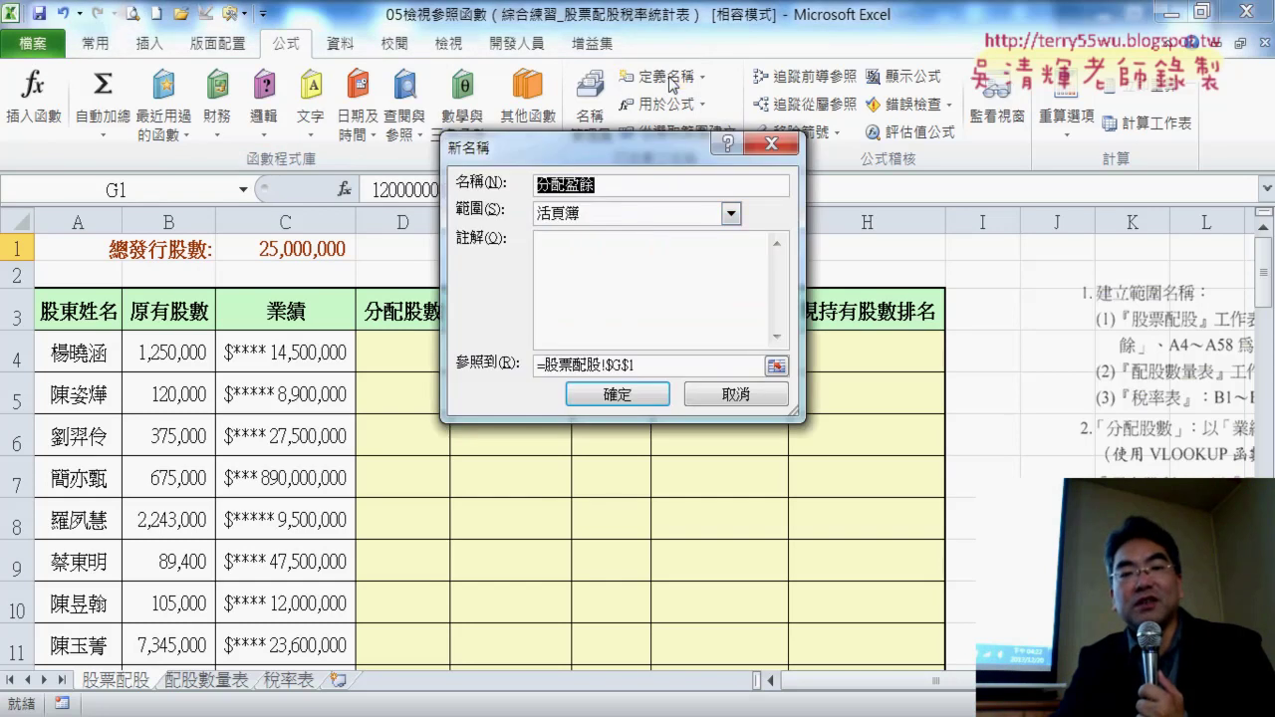
pyautogui.click(617, 394)
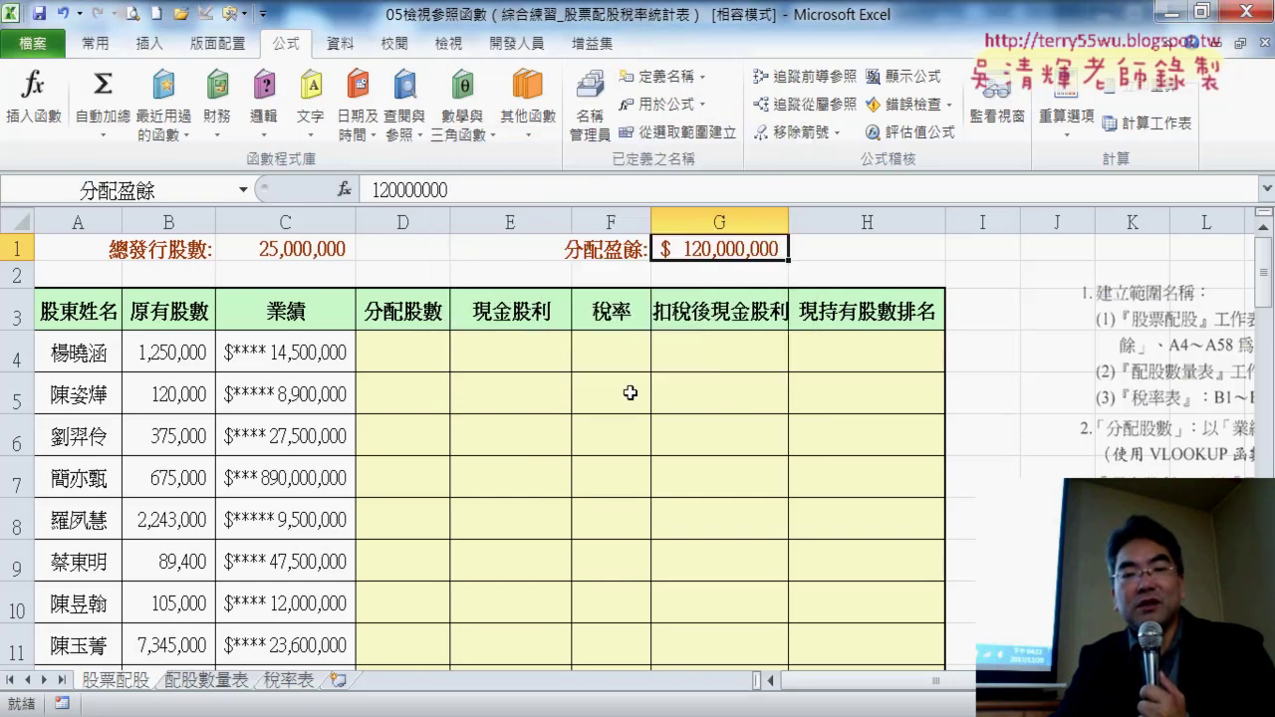
pyautogui.click(78, 312)
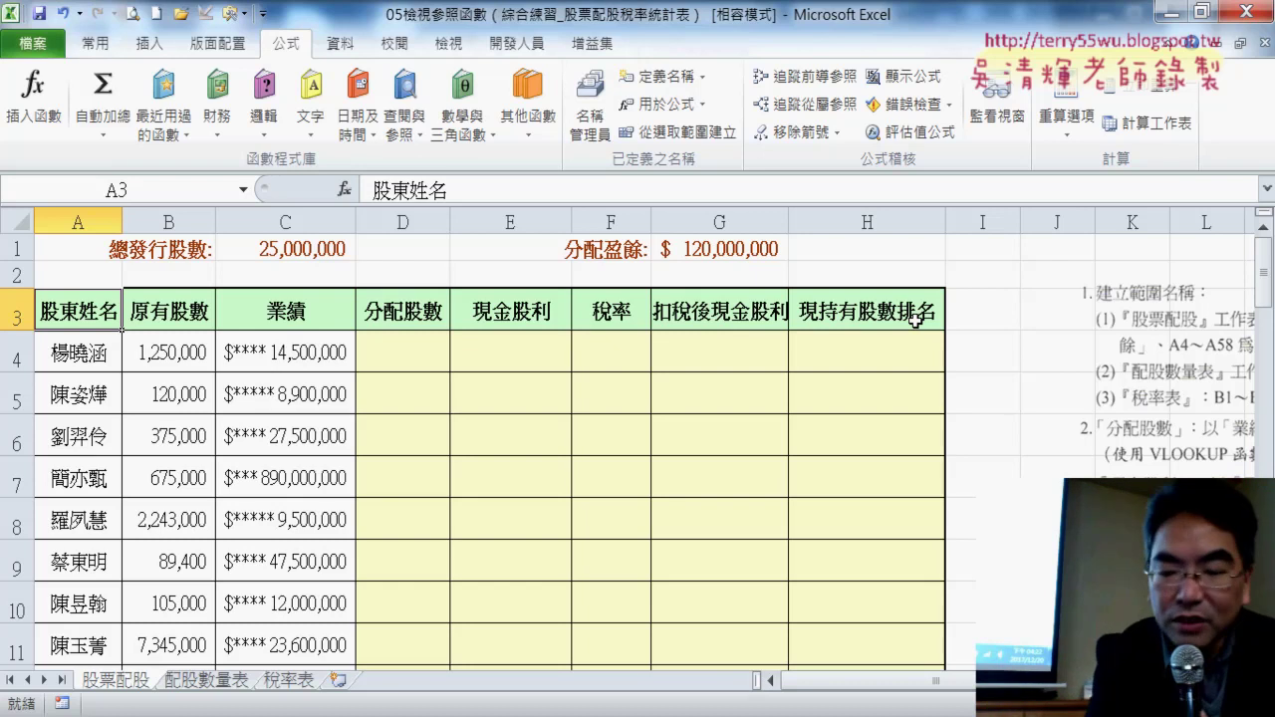
# Select A3:H58 and set Create from Selection to take names from the top row only
pyautogui.keyDown('shift'); pyautogui.click(914, 319); pyautogui.keyUp('shift')
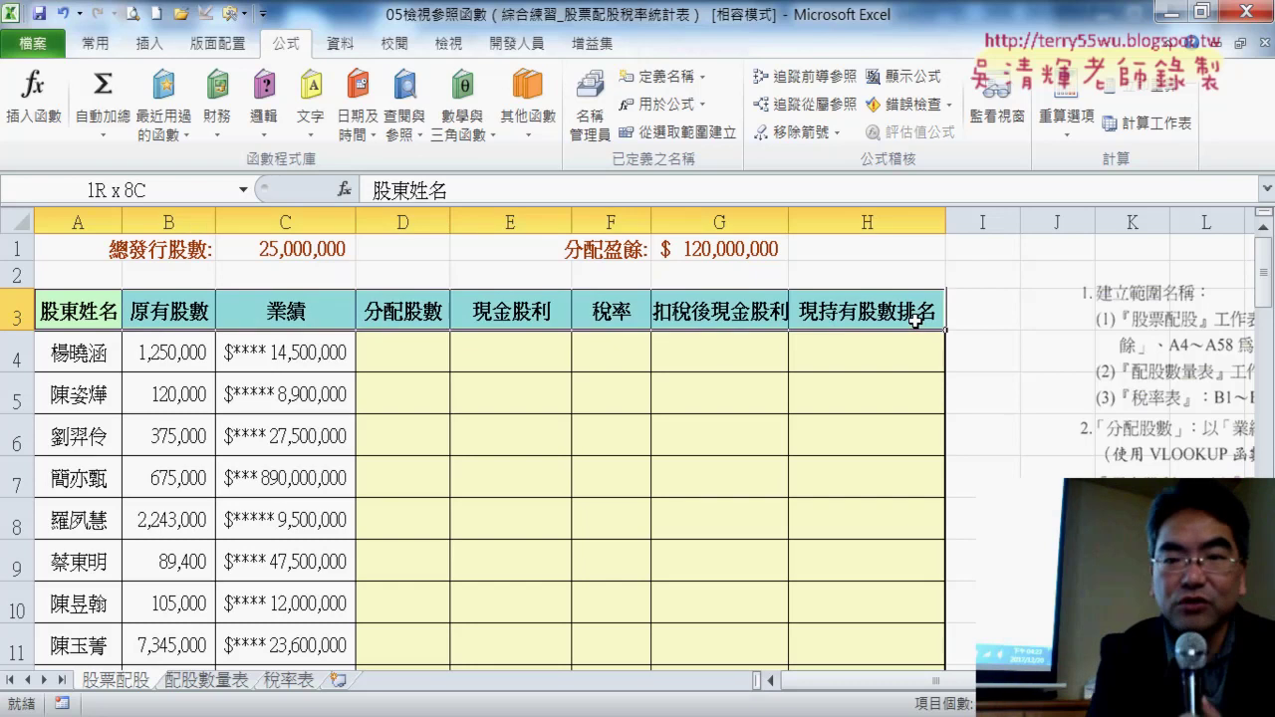
pyautogui.hotkey('ctrl', 'shift', 'Down')
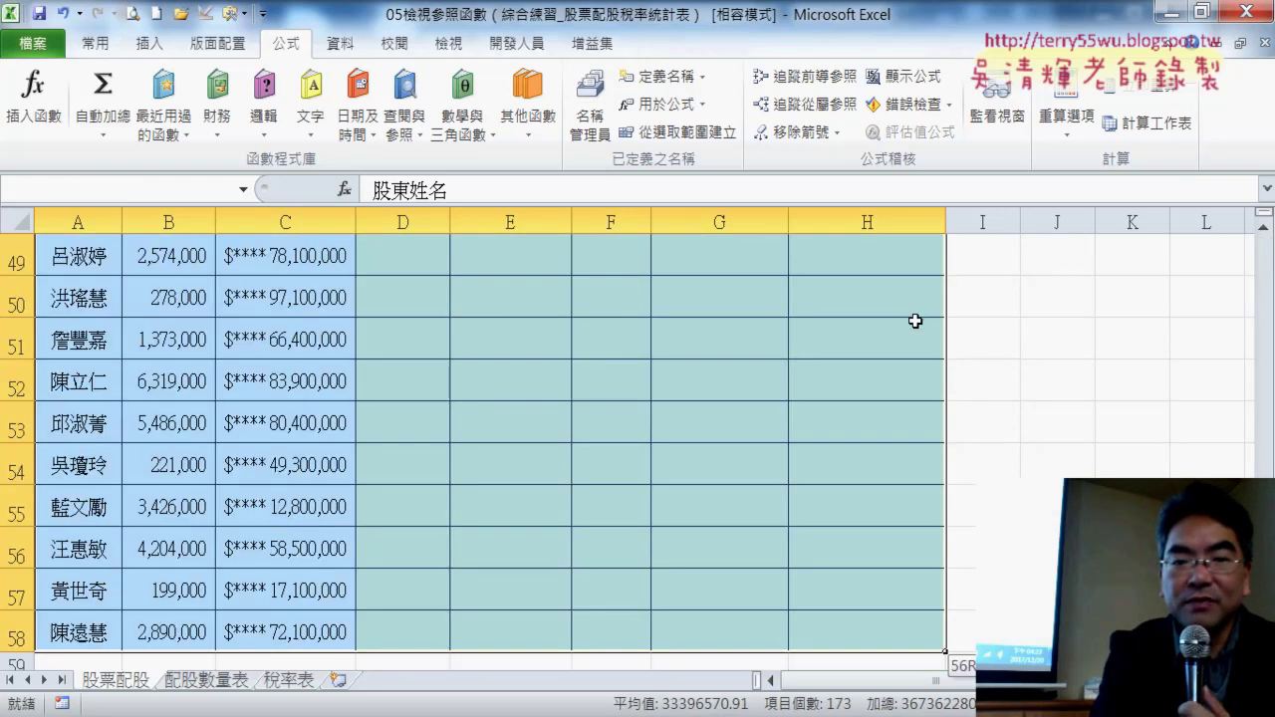
pyautogui.scroll(6, 915, 320)
pyautogui.scroll(3, 914, 321)
pyautogui.scroll(3, 914, 322)
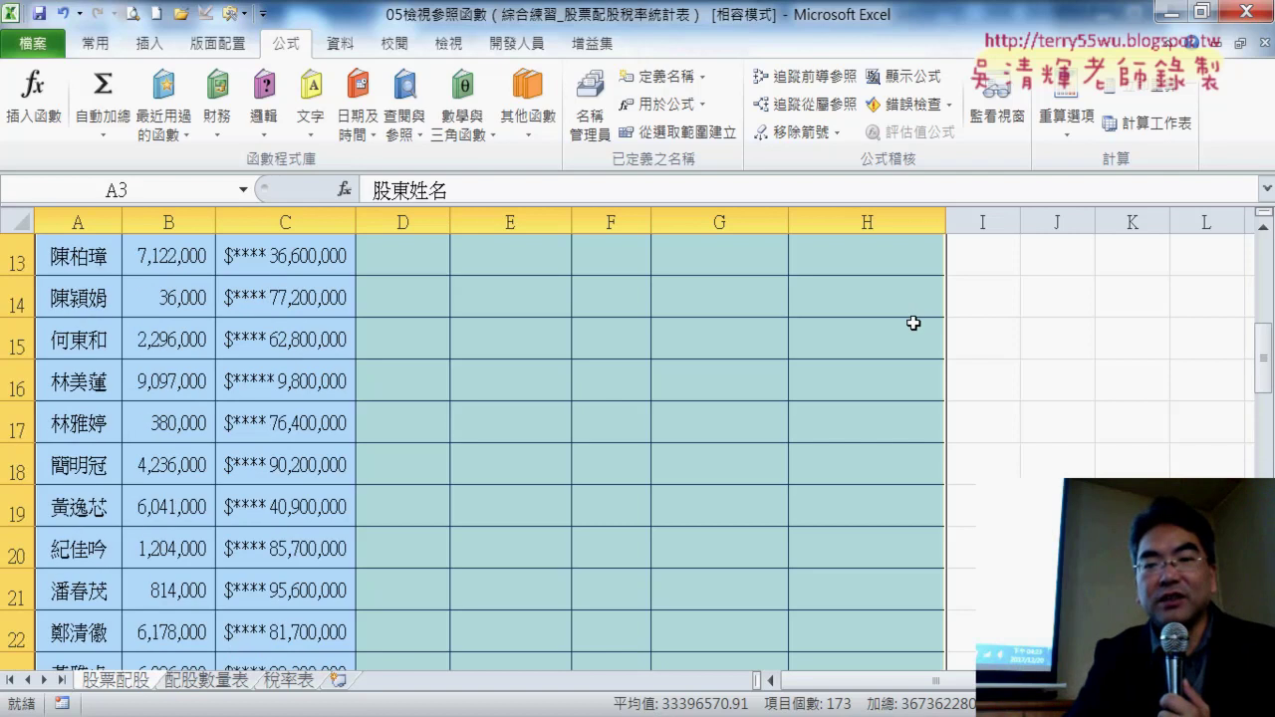
pyautogui.scroll(4, 913, 322)
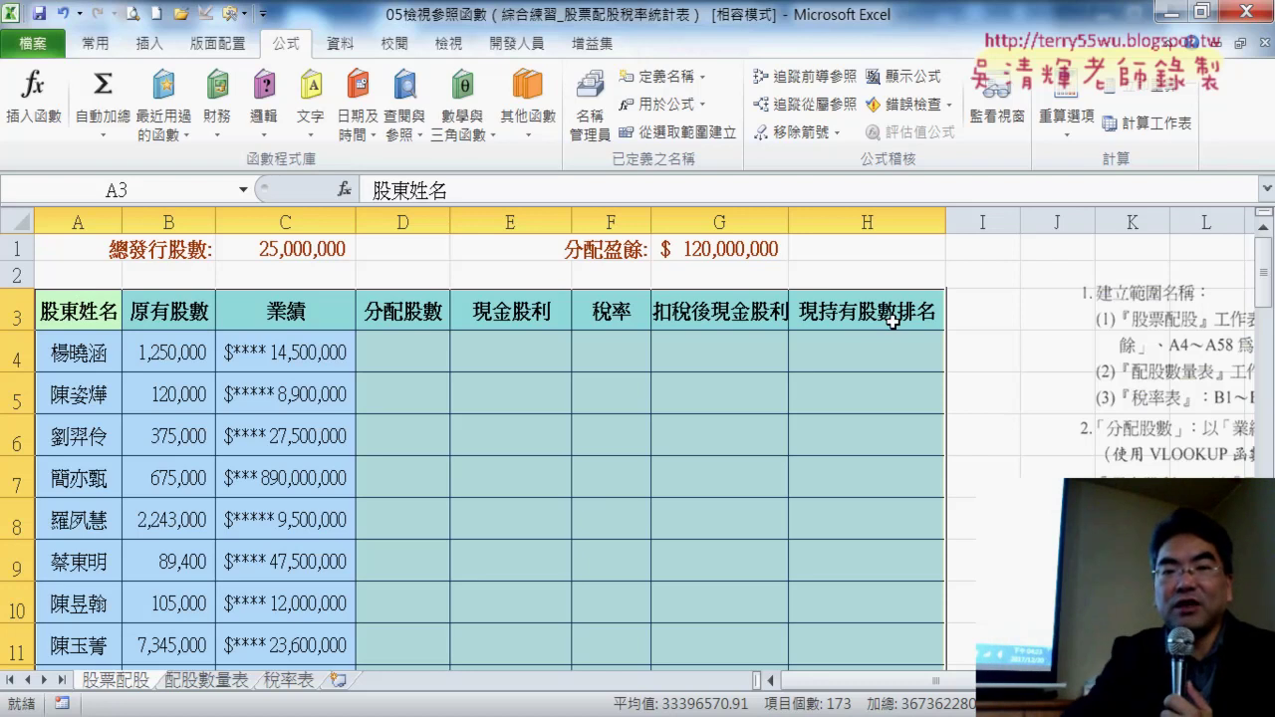
pyautogui.click(670, 140)
pyautogui.click(529, 278)
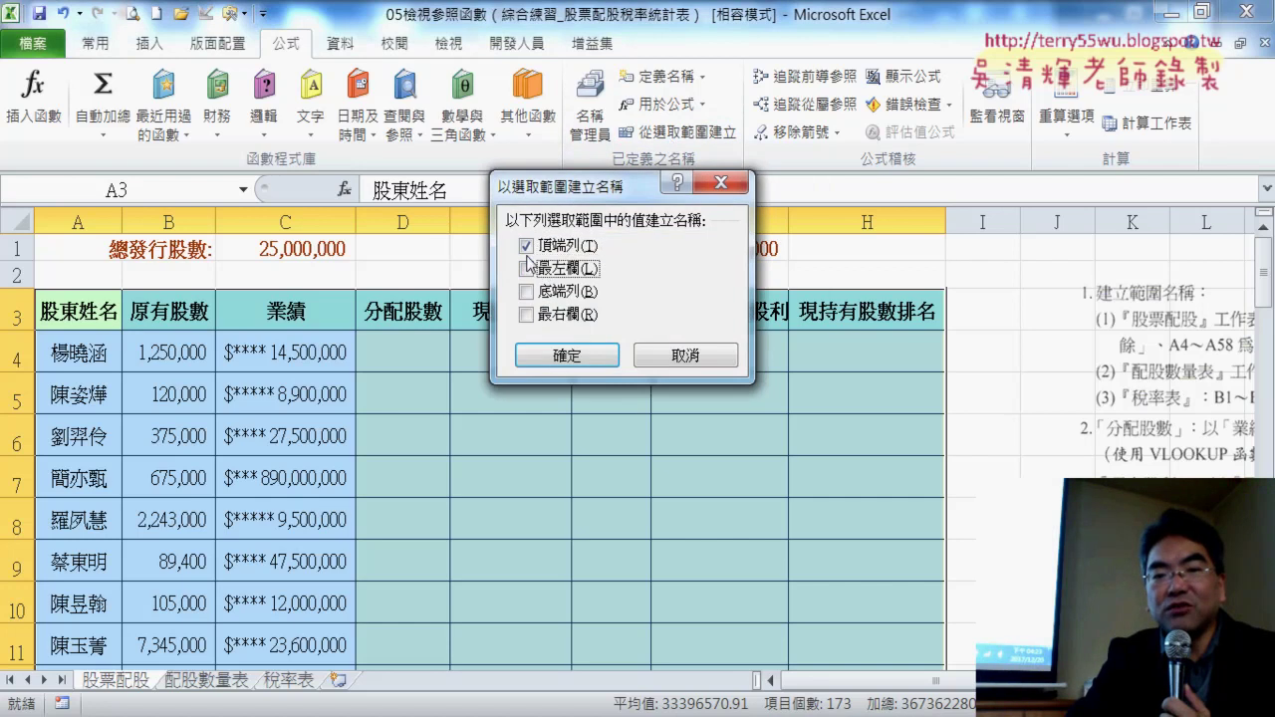
pyautogui.moveTo(560, 194); pyautogui.dragTo(469, 351)
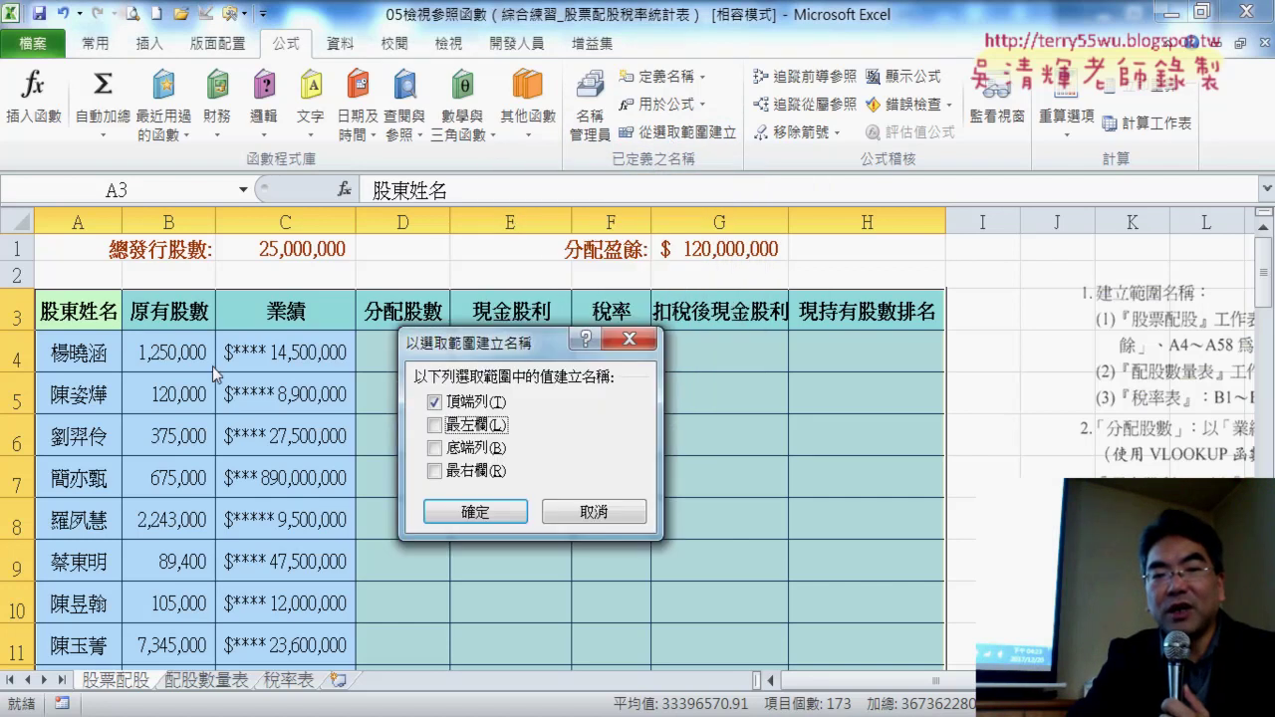
# Create the column names and check ranges like 股東姓名 and 稅率 in Name Manager
pyautogui.click(476, 512)
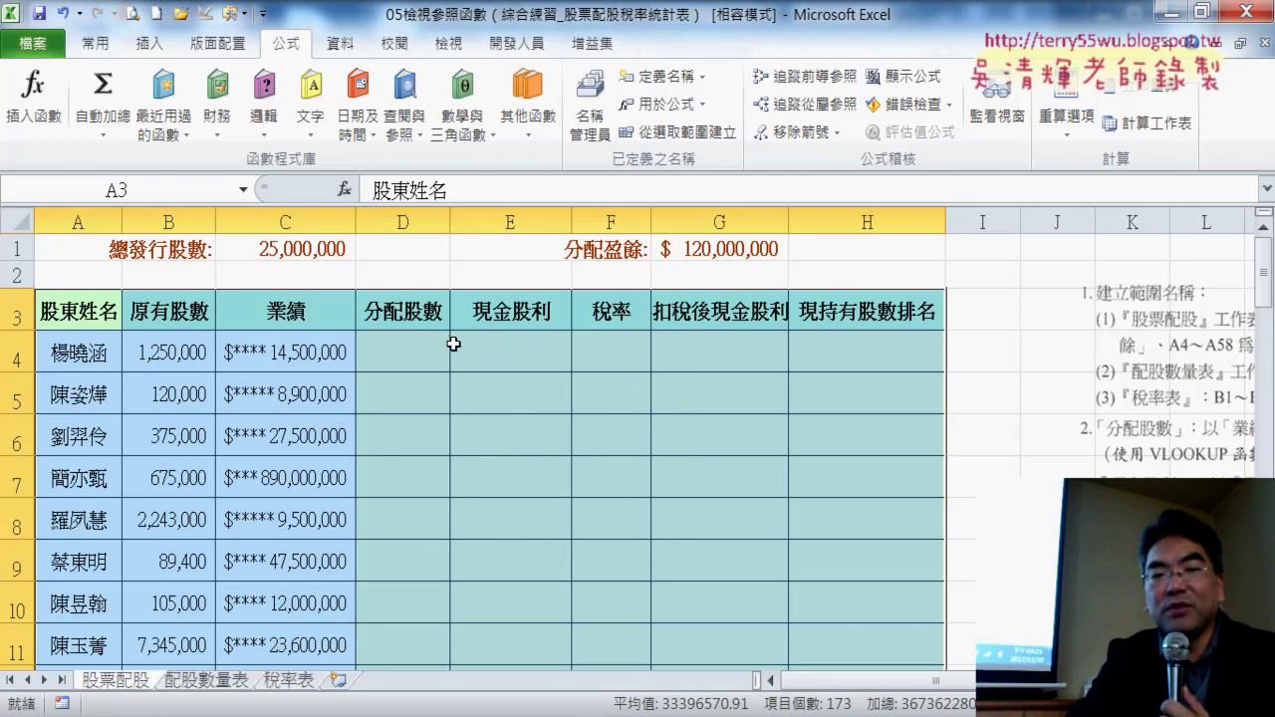
pyautogui.click(594, 118)
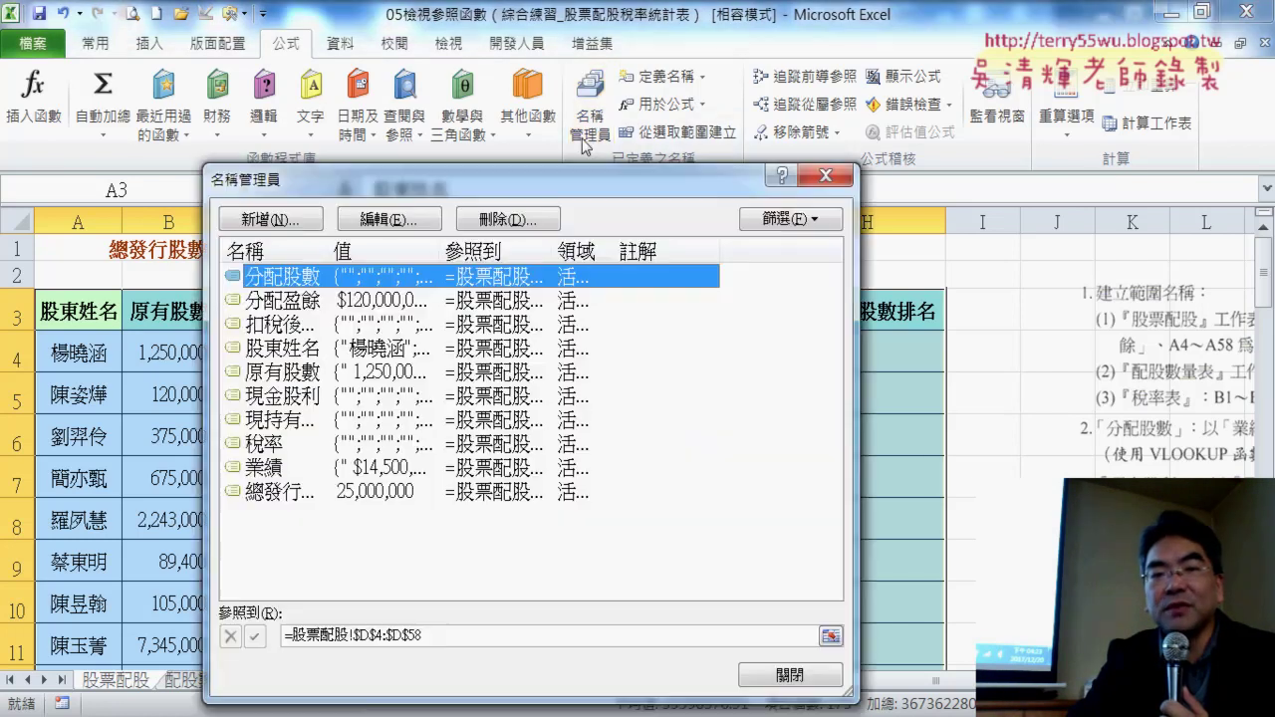
pyautogui.moveTo(488, 179); pyautogui.dragTo(770, 127)
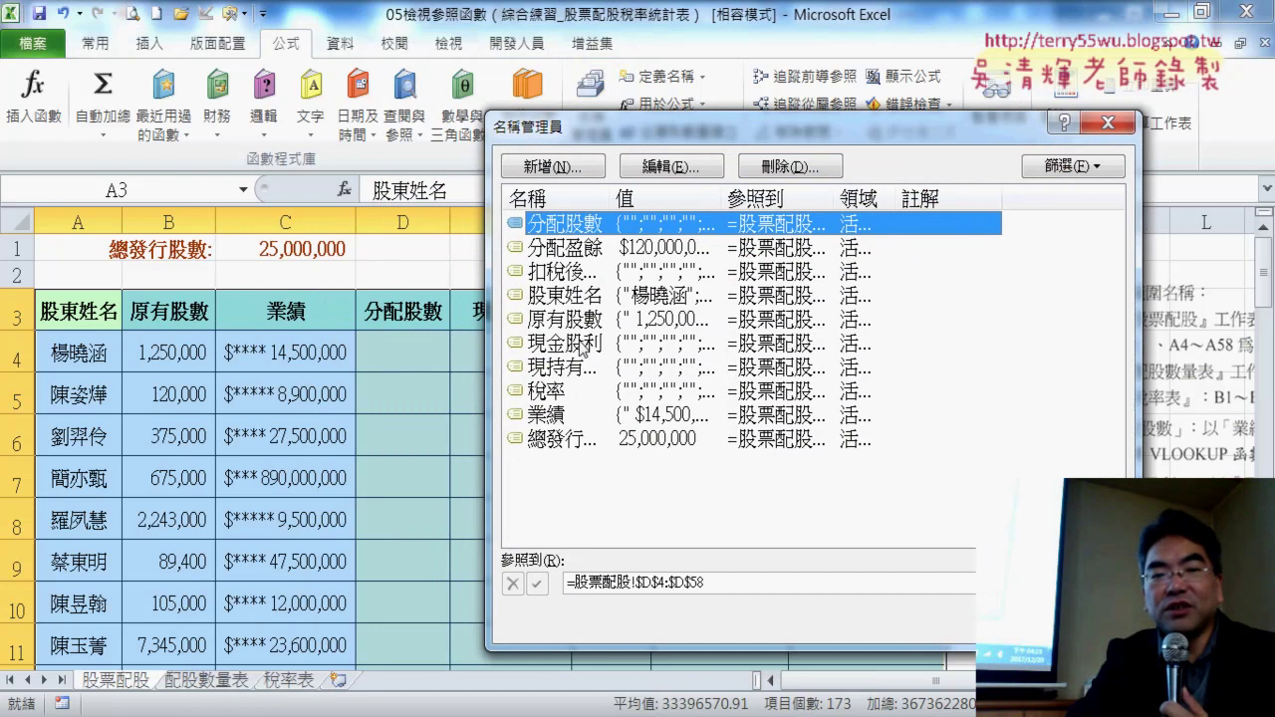
pyautogui.click(574, 297)
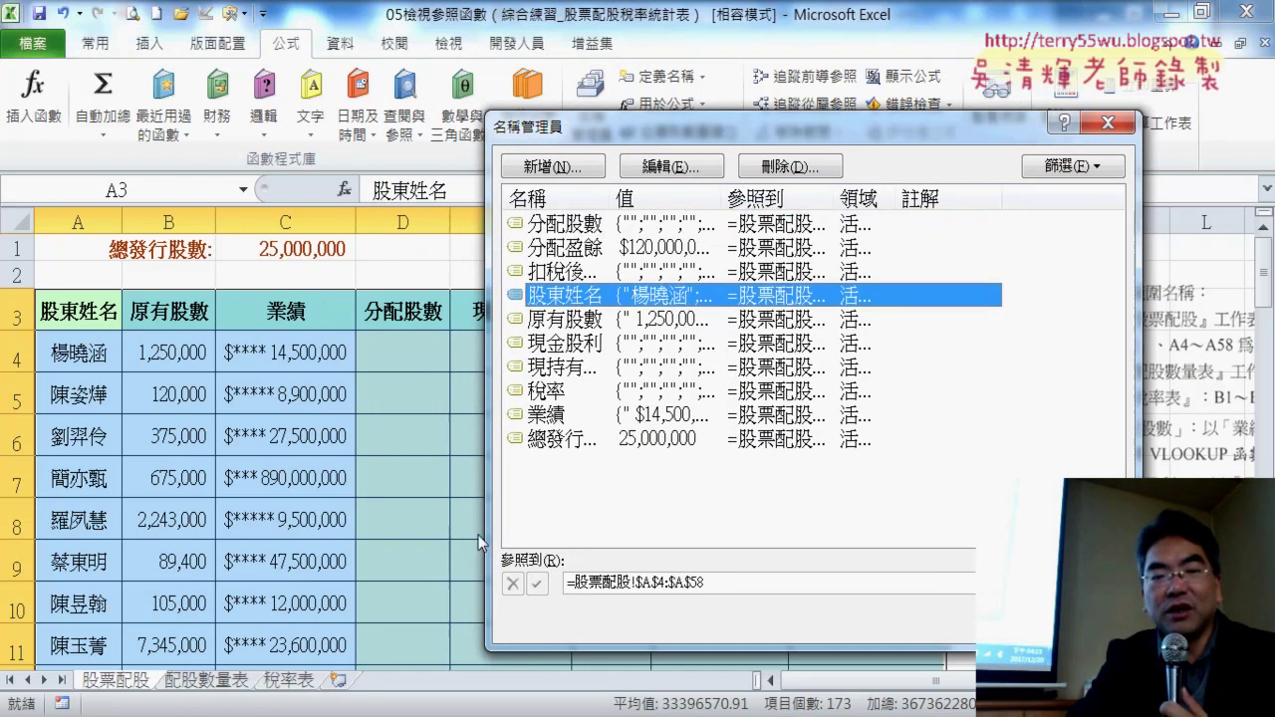
pyautogui.click(619, 390)
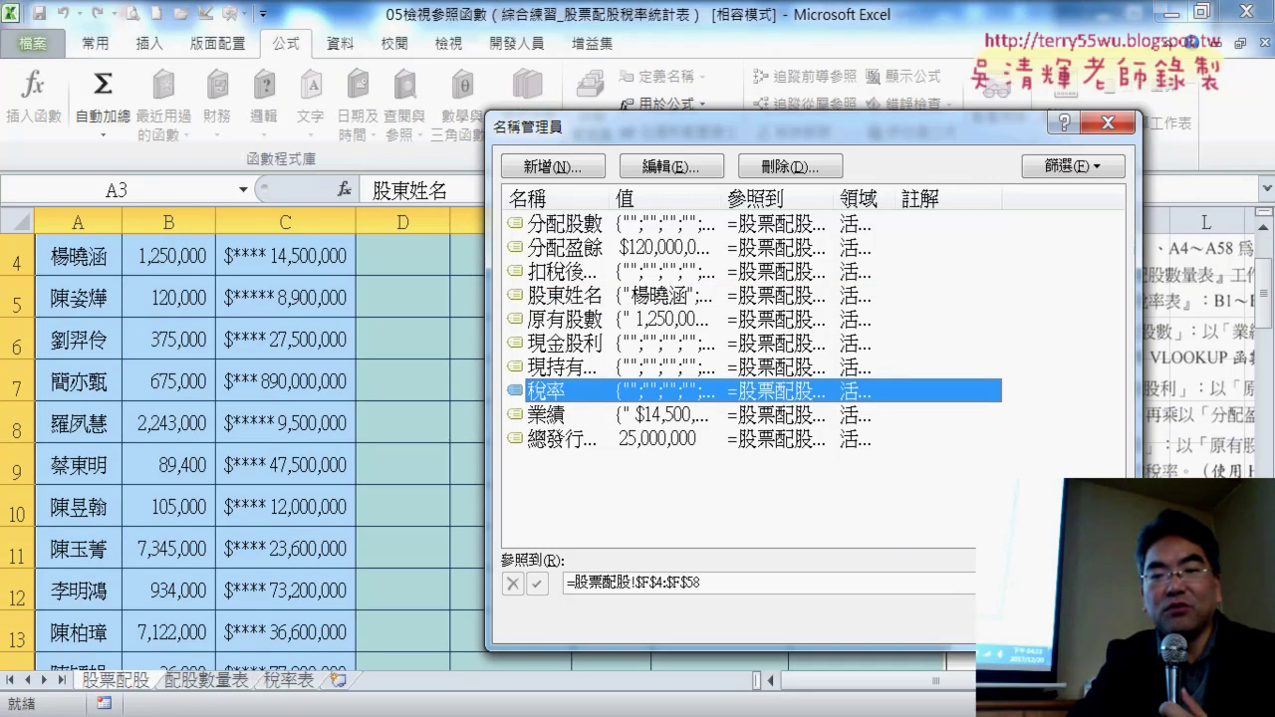
pyautogui.press('Escape')
# Step through headers A3:H3 and the named cells C1 and G1 to confirm their names
pyautogui.press('Right')
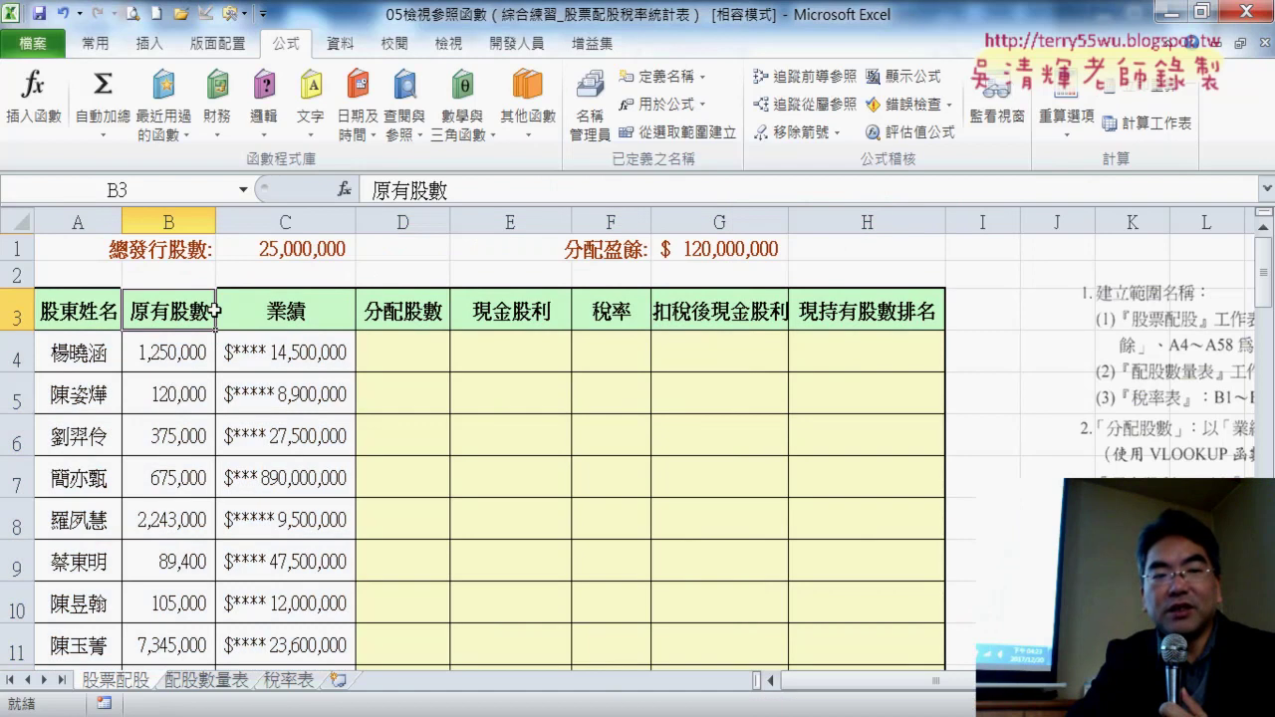
pyautogui.press('Right')
pyautogui.click(419, 314)
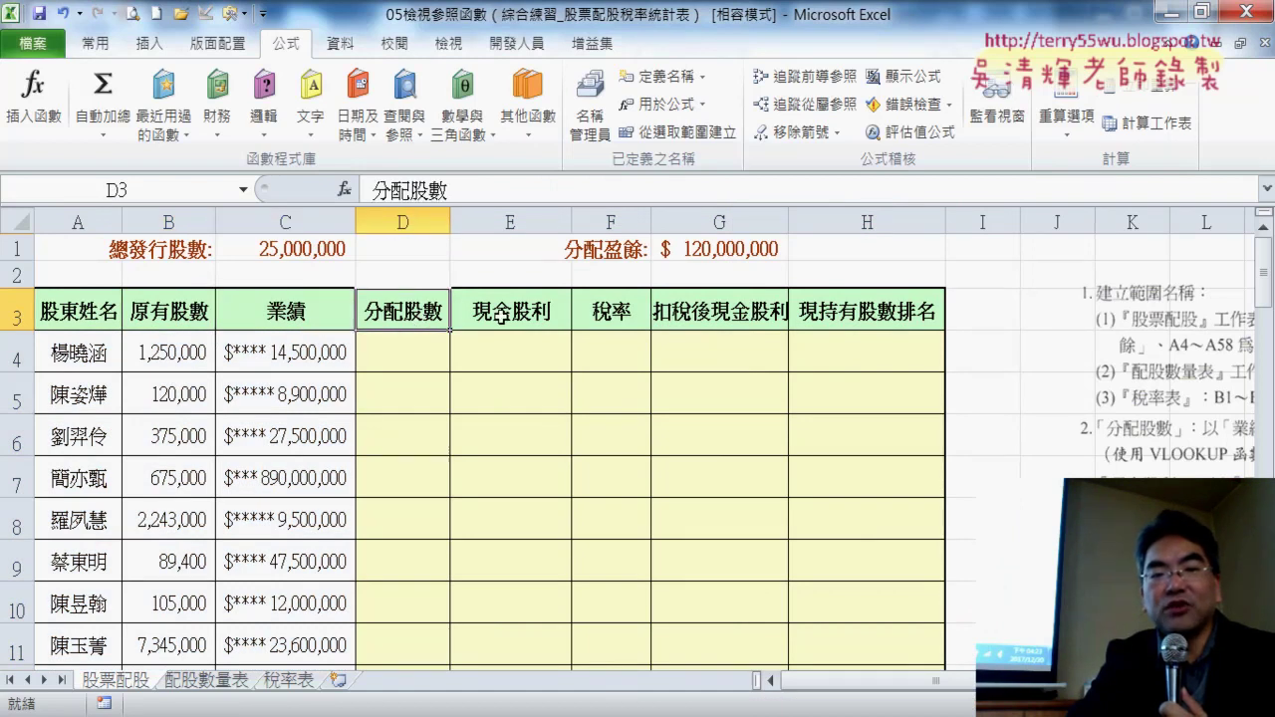
pyautogui.click(503, 317)
pyautogui.click(648, 317)
pyautogui.click(692, 314)
pyautogui.click(836, 323)
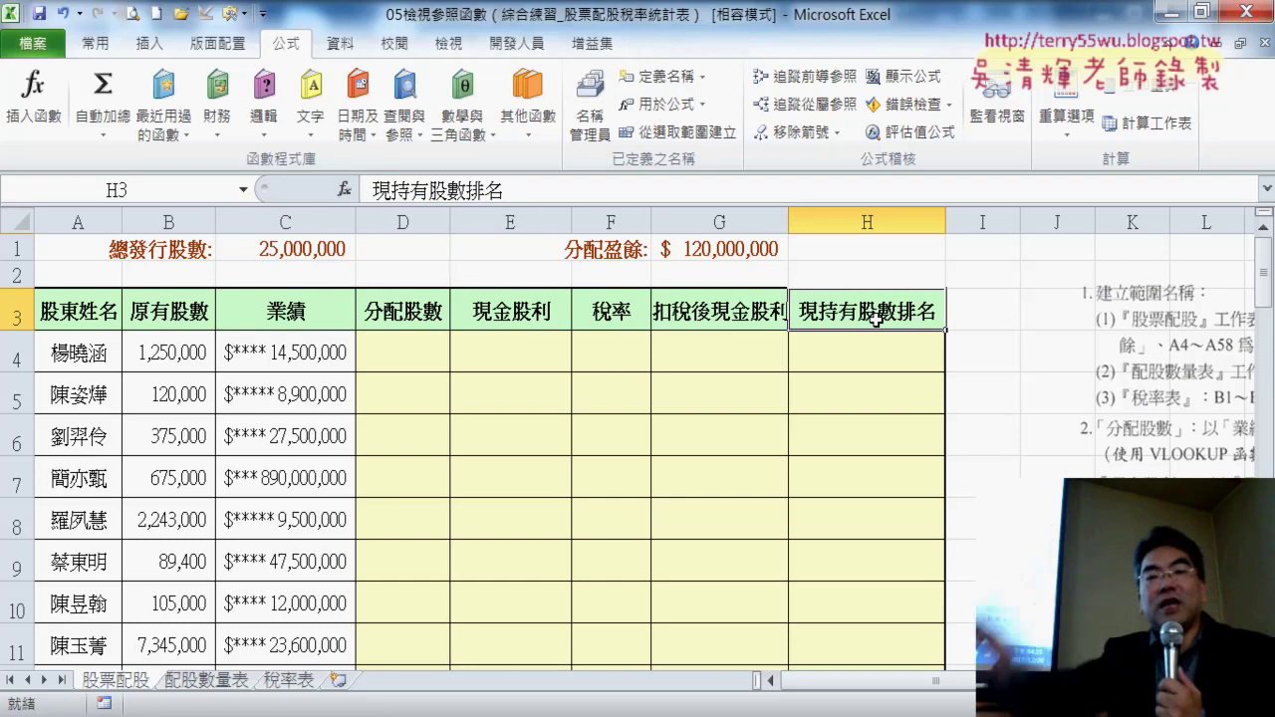
pyautogui.click(299, 253)
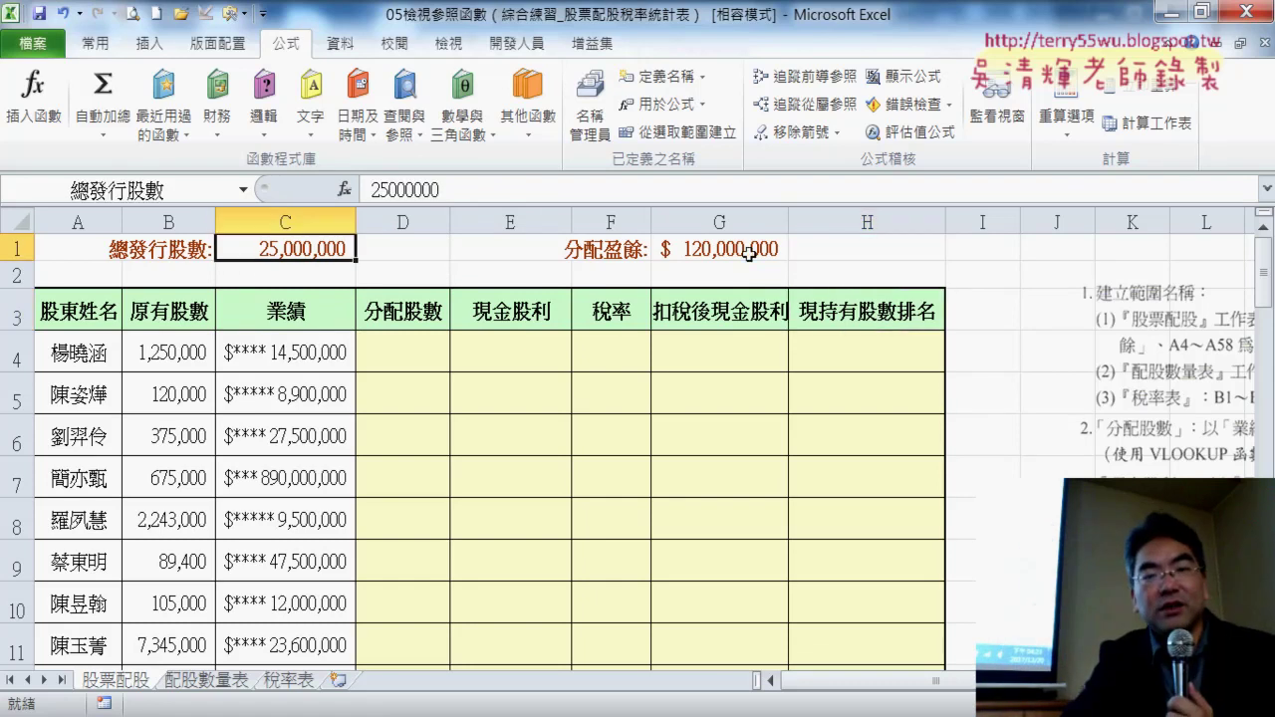
pyautogui.click(748, 253)
pyautogui.moveTo(94, 314); pyautogui.dragTo(866, 311)
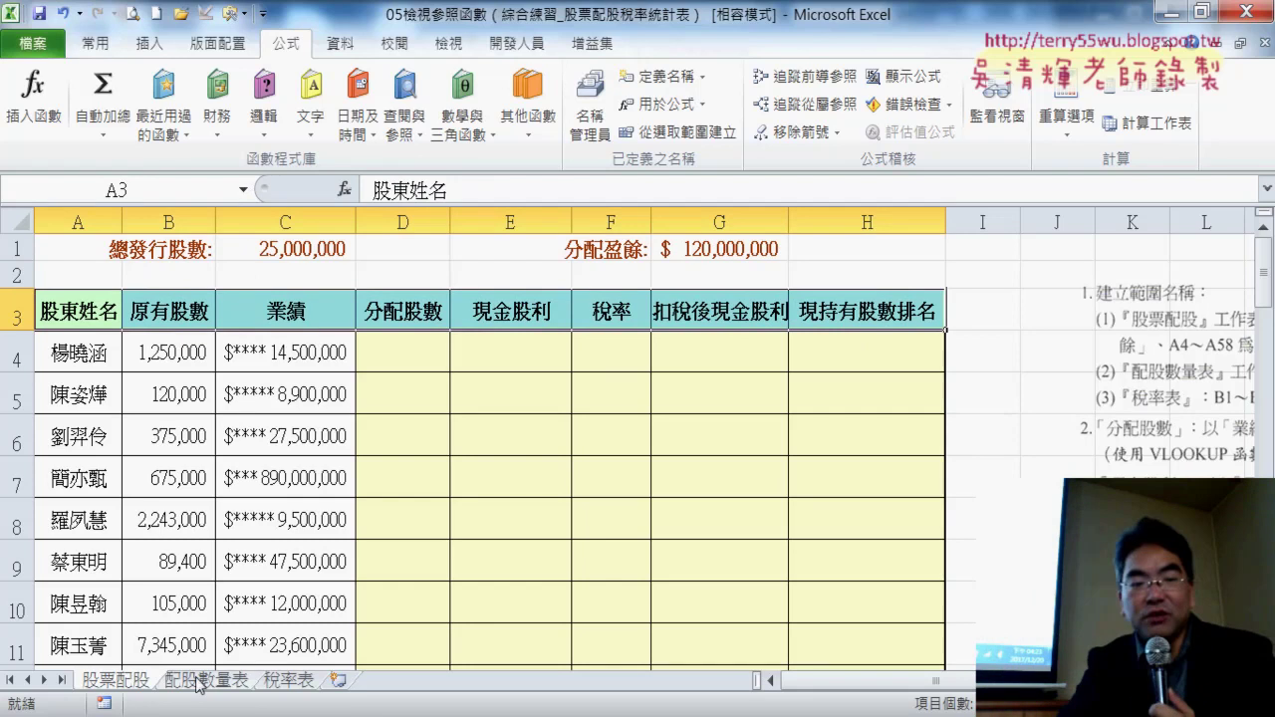
# Name A2:C7 on the 配股數量表 sheet as 配股數量表 via the Name Box
pyautogui.click(204, 681)
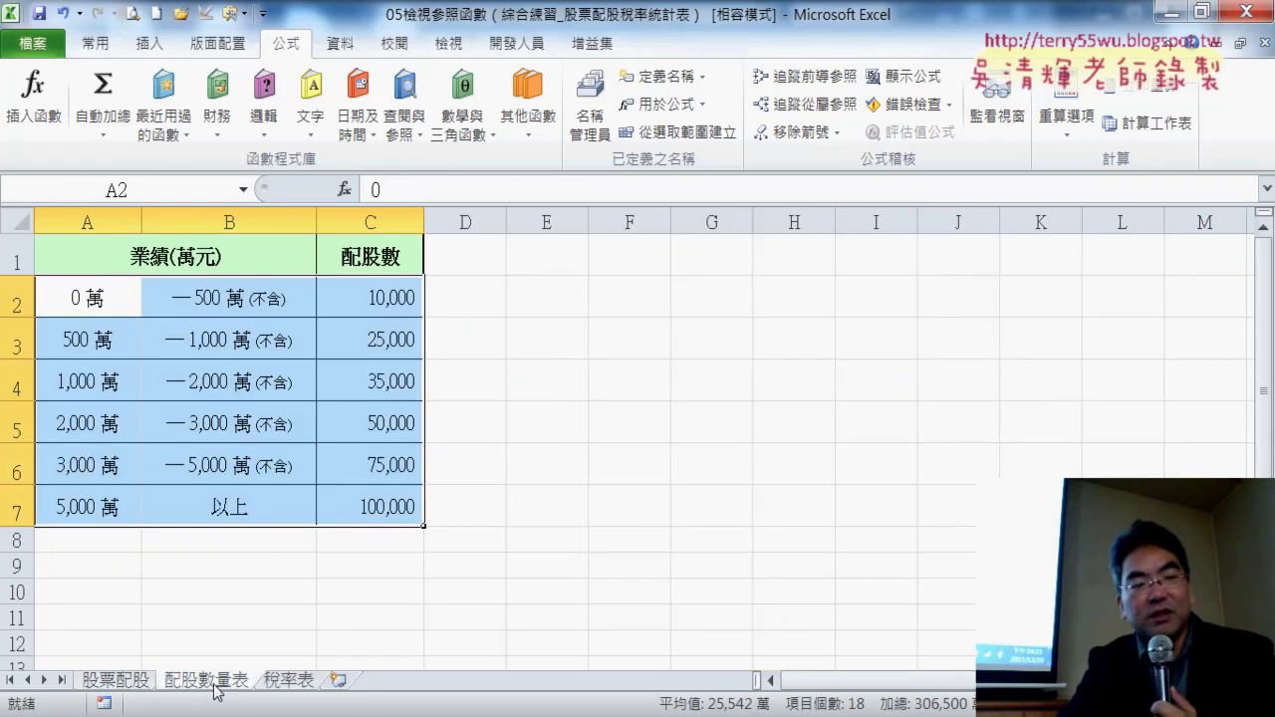
pyautogui.doubleClick(216, 685)
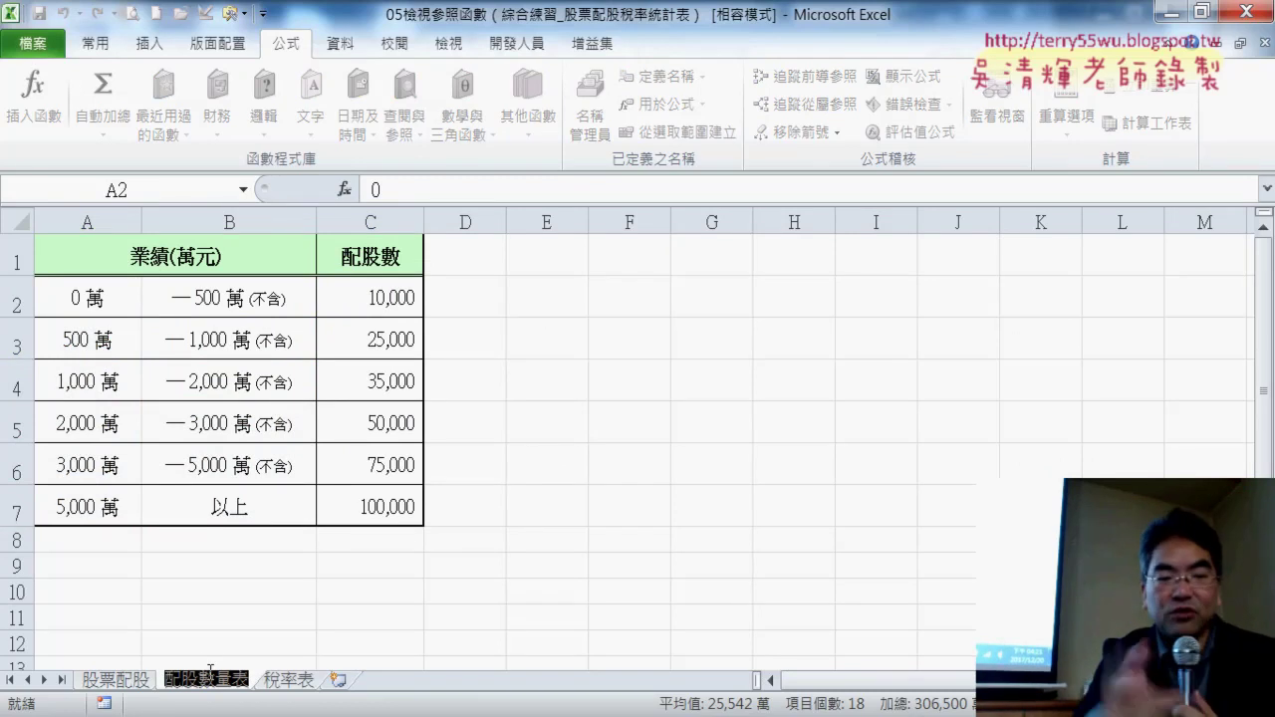
pyautogui.click(594, 504)
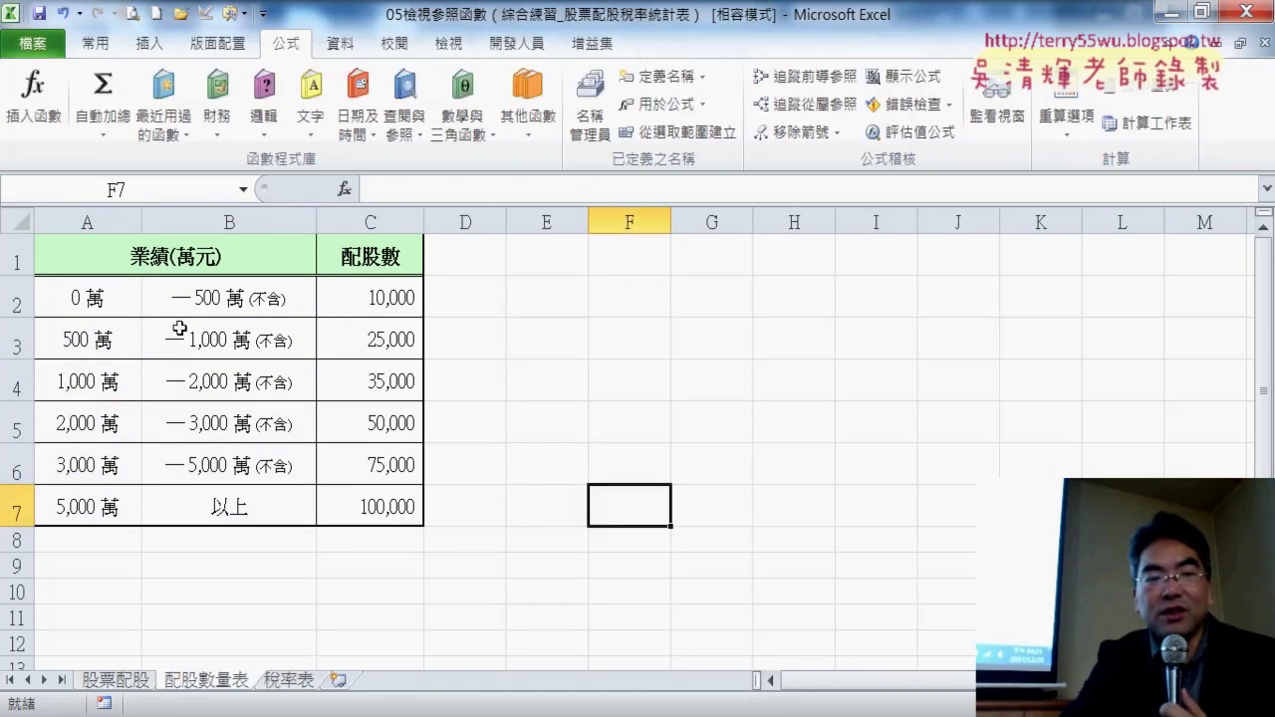
pyautogui.moveTo(60, 292)
pyautogui.mouseDown()
pyautogui.moveTo(365, 316)
pyautogui.moveTo(347, 478)
pyautogui.mouseUp()
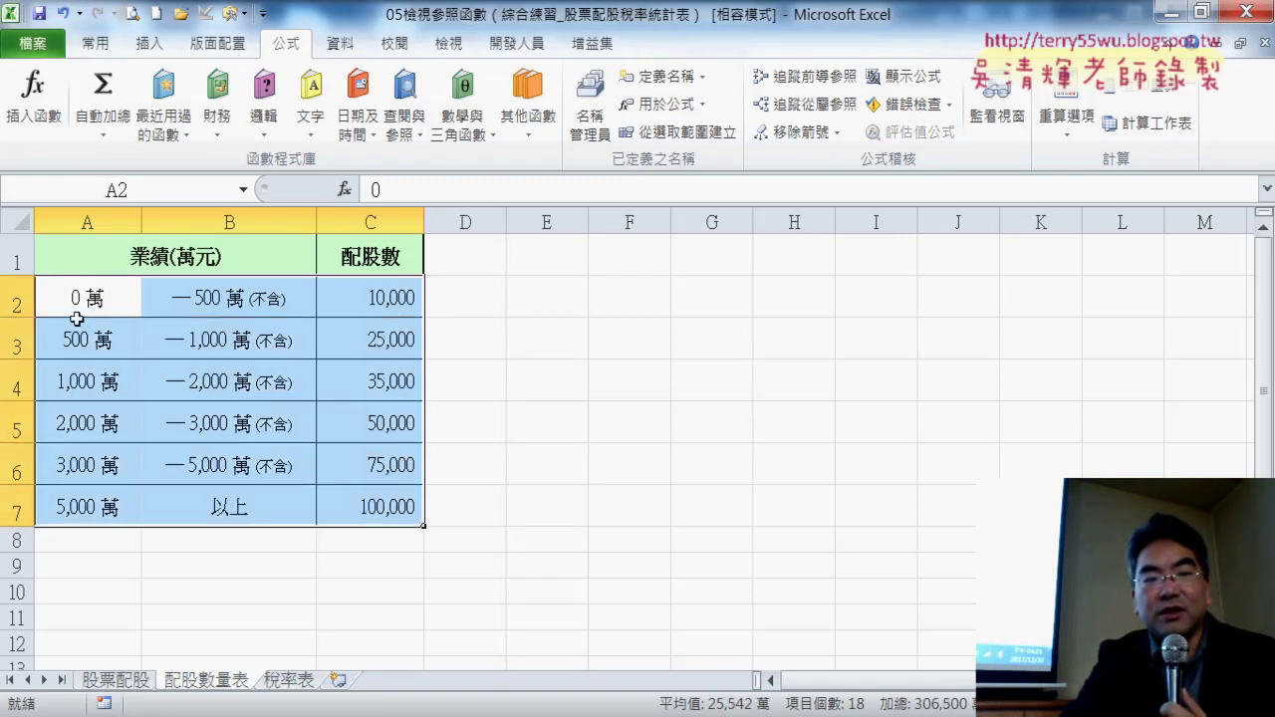
pyautogui.click(142, 192)
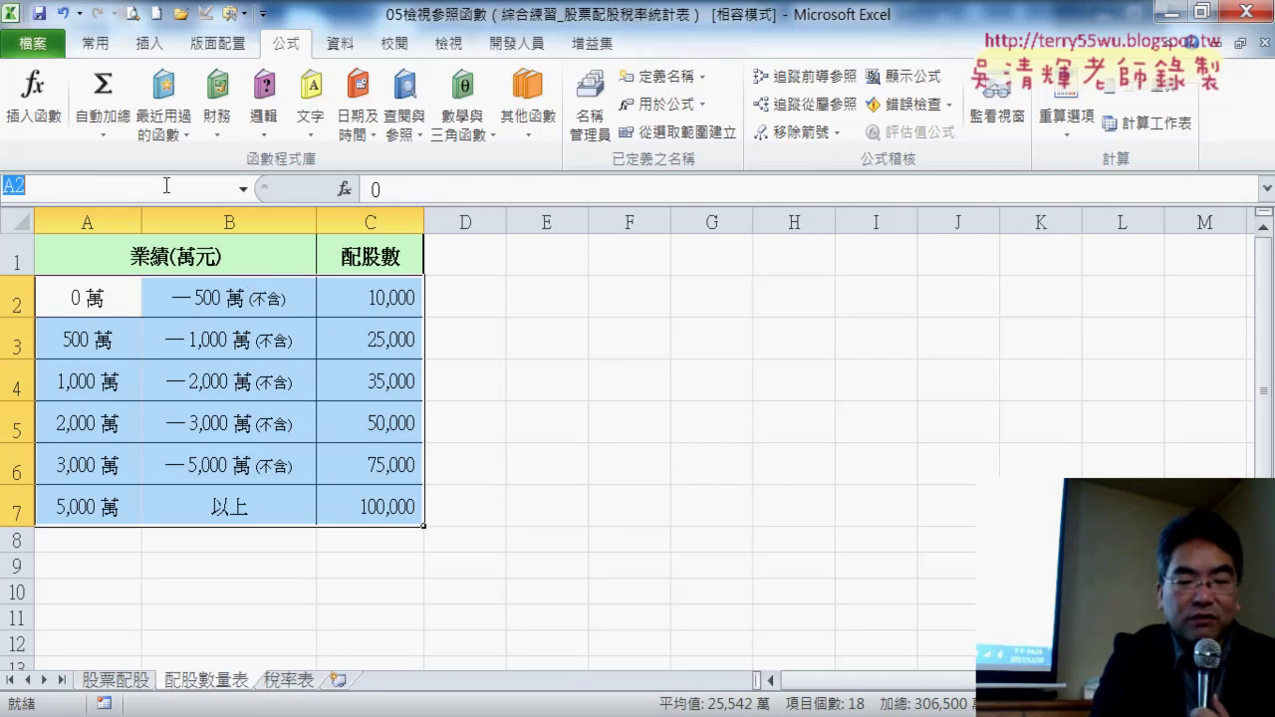
pyautogui.write('配股數量表')
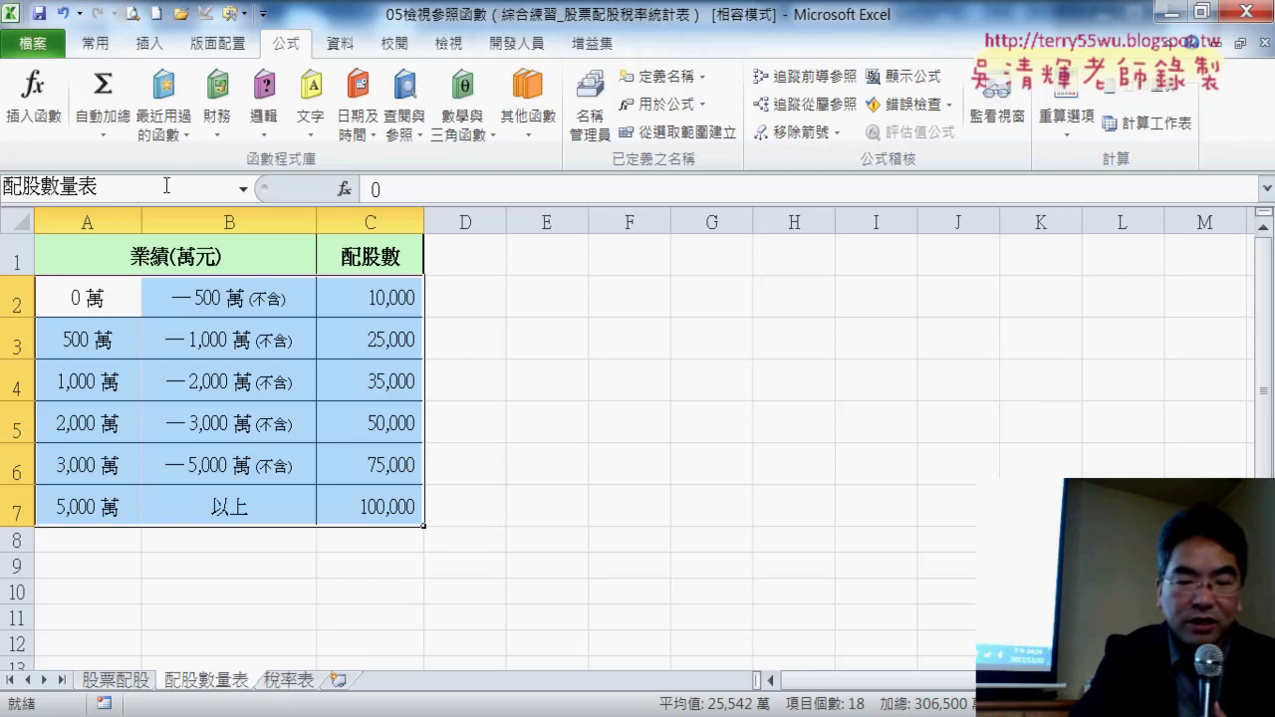
pyautogui.press('Return')
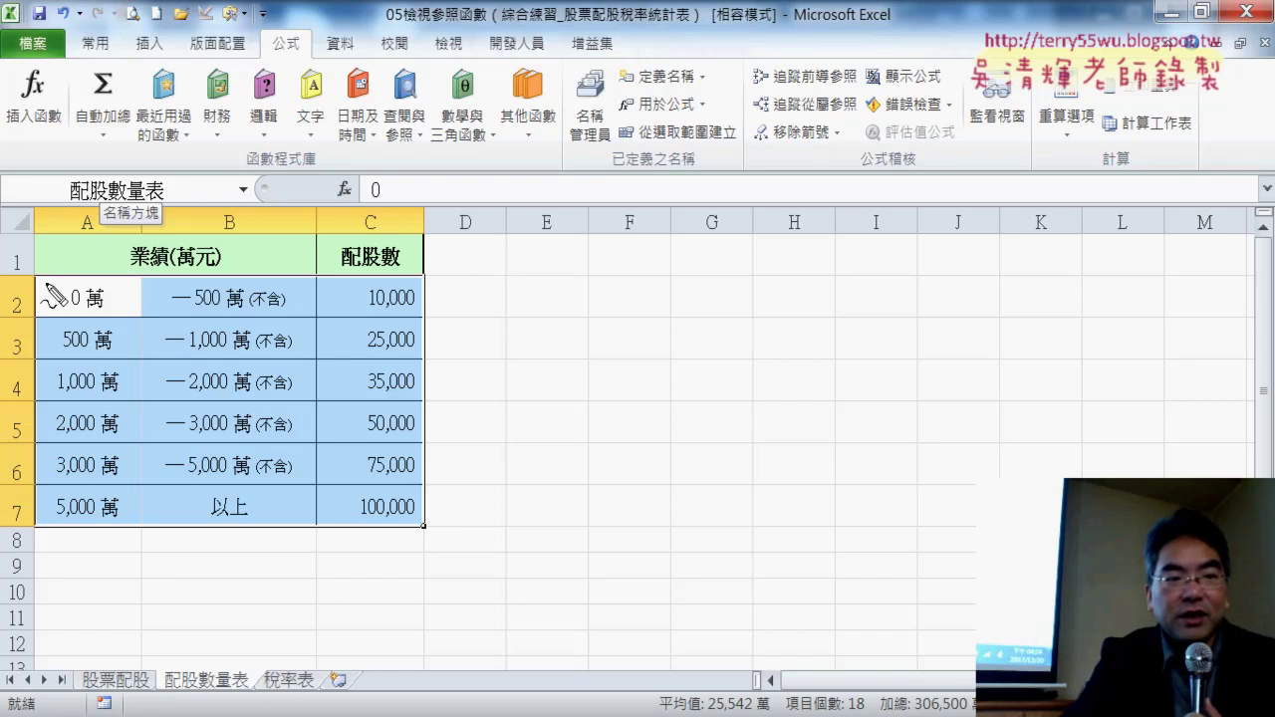
# Mark the named lookup table with red ink, clear it, and go to the 稅率表 sheet
pyautogui.moveTo(37, 279); pyautogui.dragTo(46, 520)
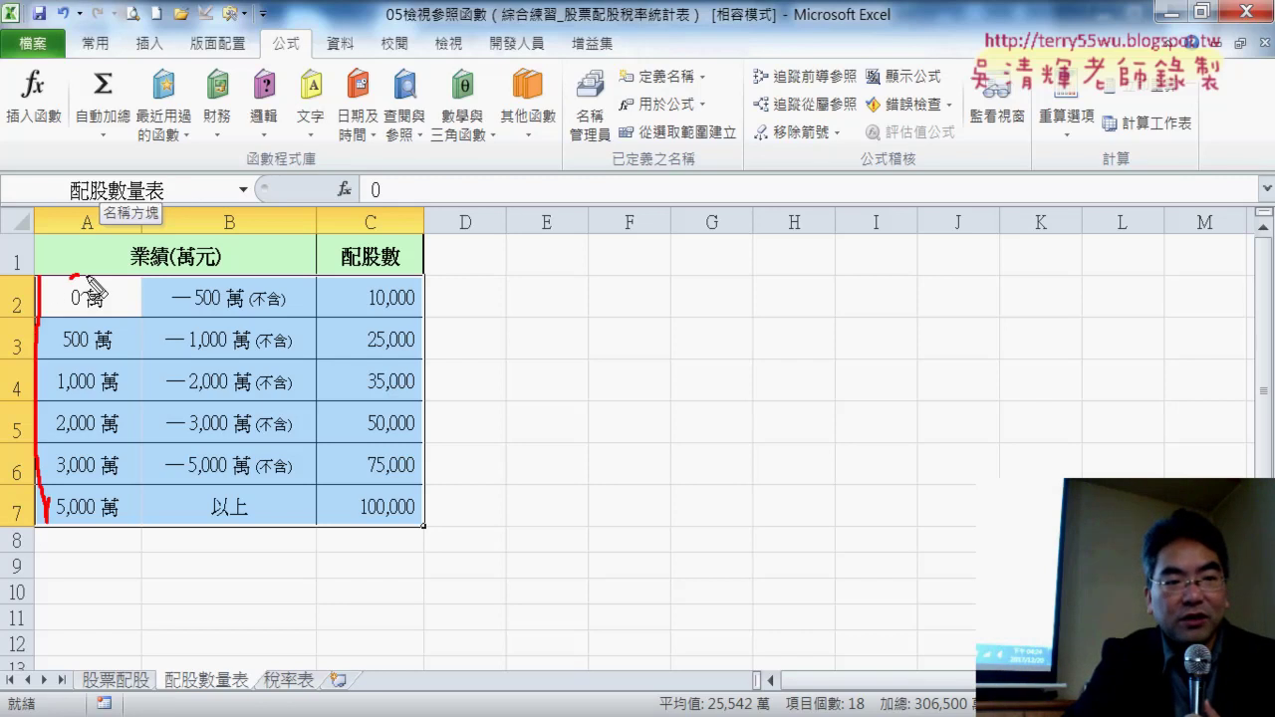
pyautogui.moveTo(90, 287)
pyautogui.mouseDown()
pyautogui.moveTo(428, 291)
pyautogui.moveTo(438, 428)
pyautogui.moveTo(213, 535)
pyautogui.moveTo(70, 541)
pyautogui.mouseUp()
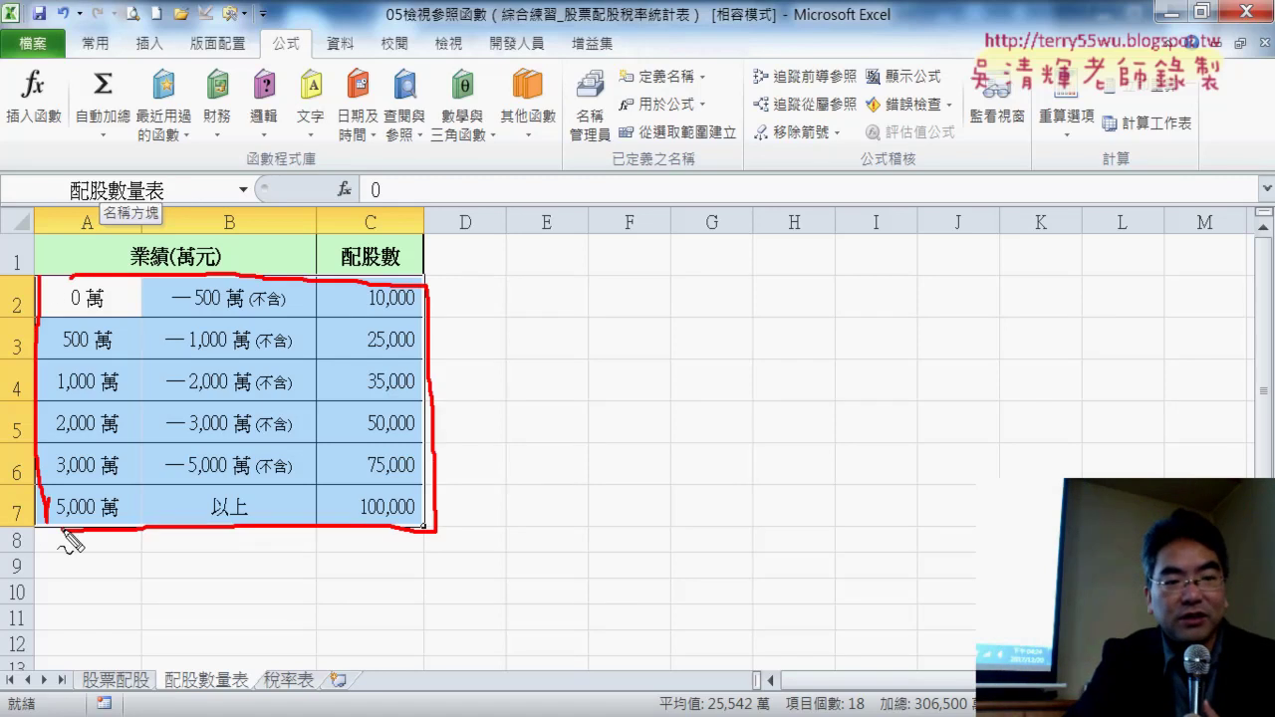
pyautogui.moveTo(257, 236); pyautogui.dragTo(212, 270)
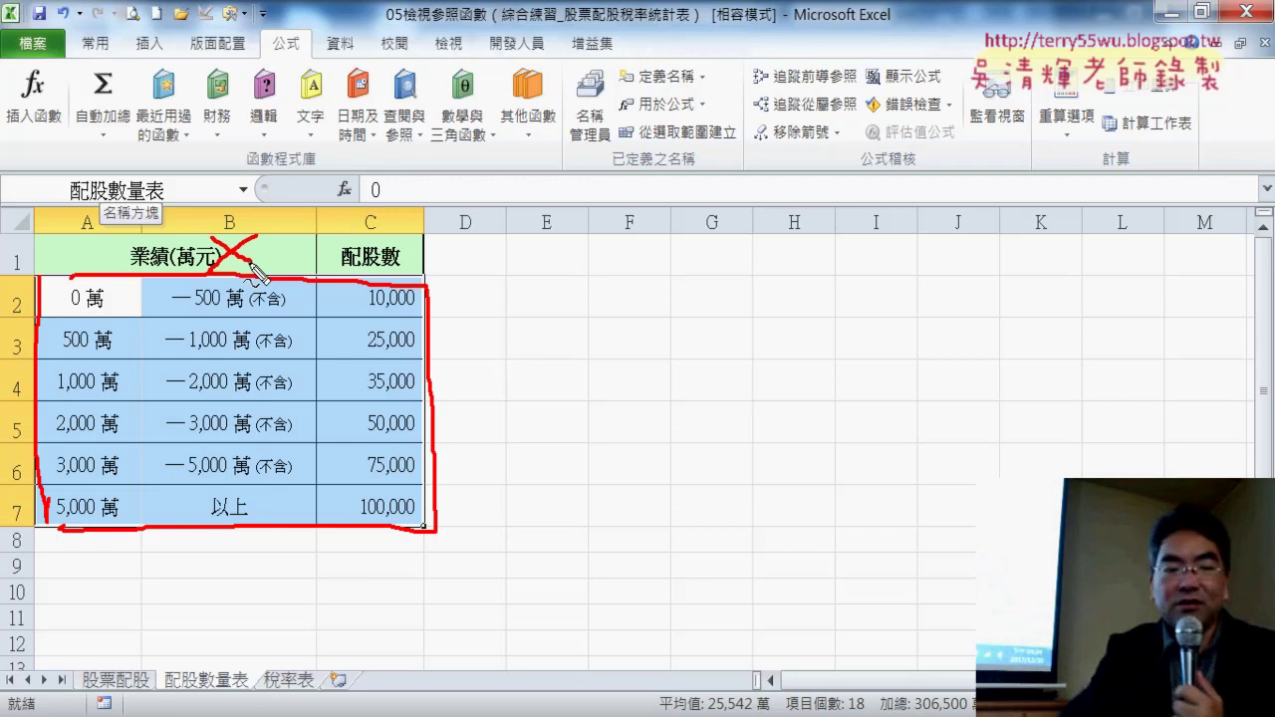
pyautogui.press('Escape')
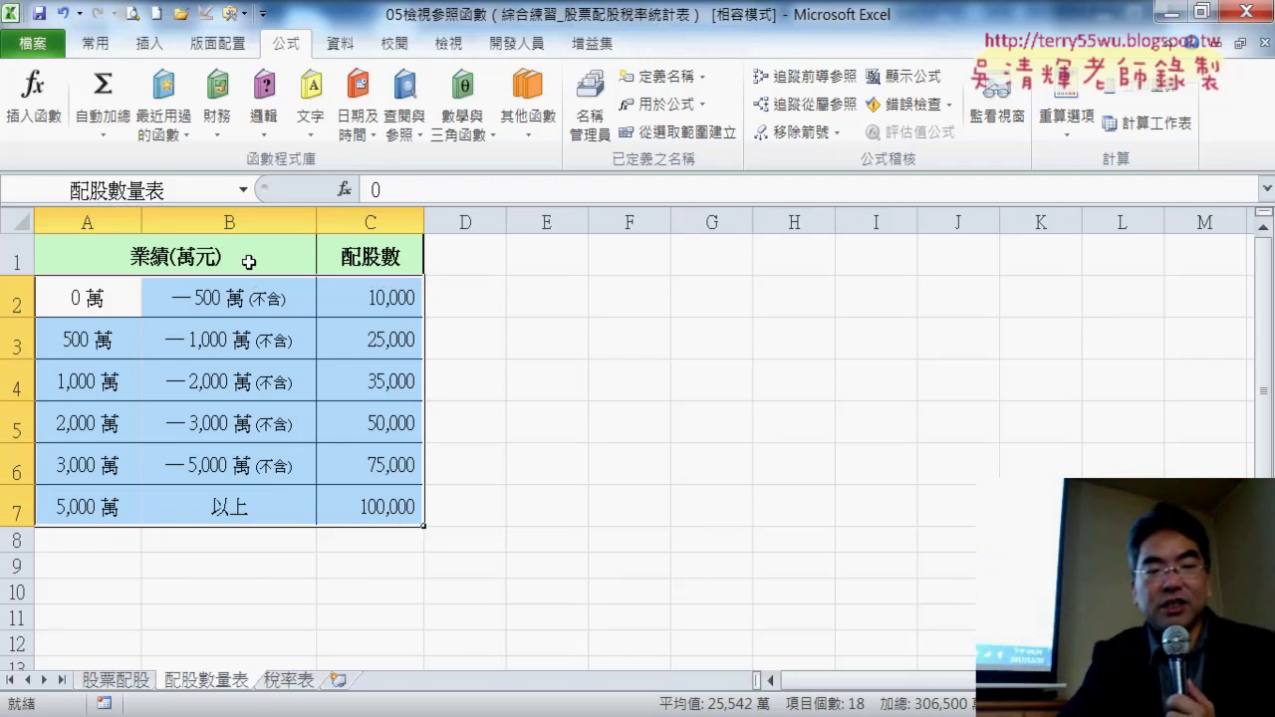
pyautogui.click(294, 680)
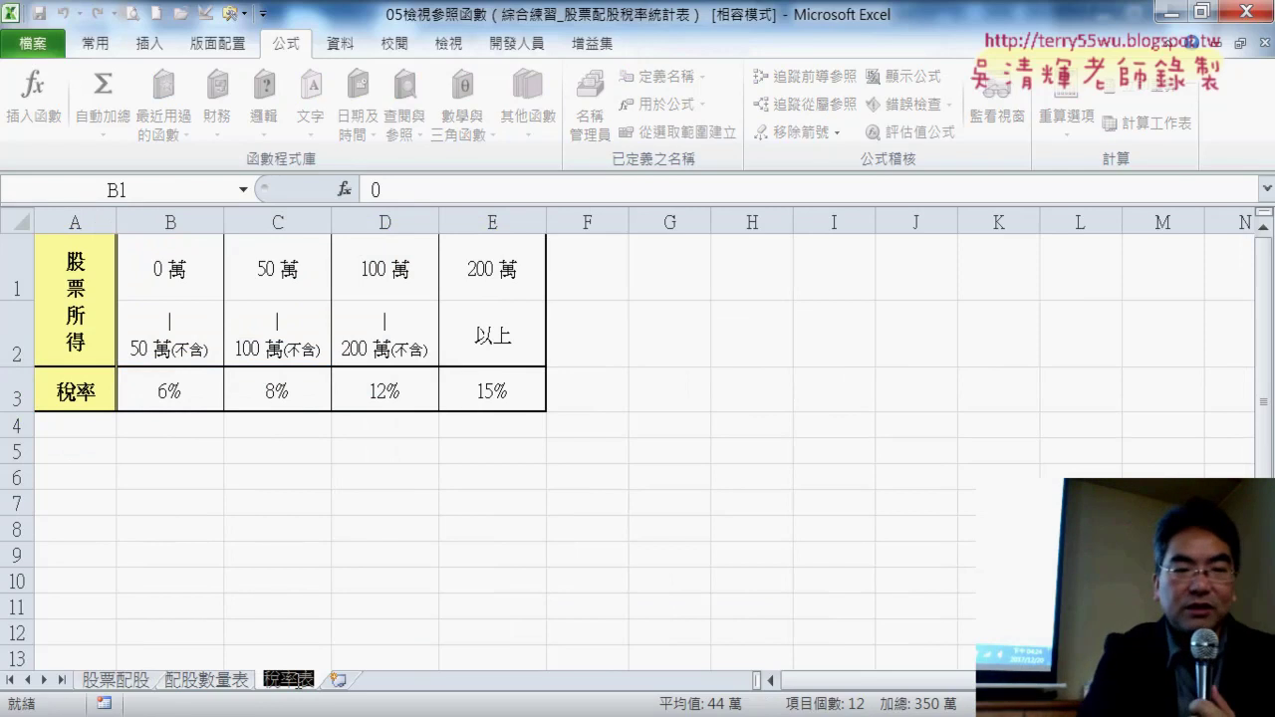
# Select B1:E3 and name it 稅率表 via the Name Box
pyautogui.click(72, 264)
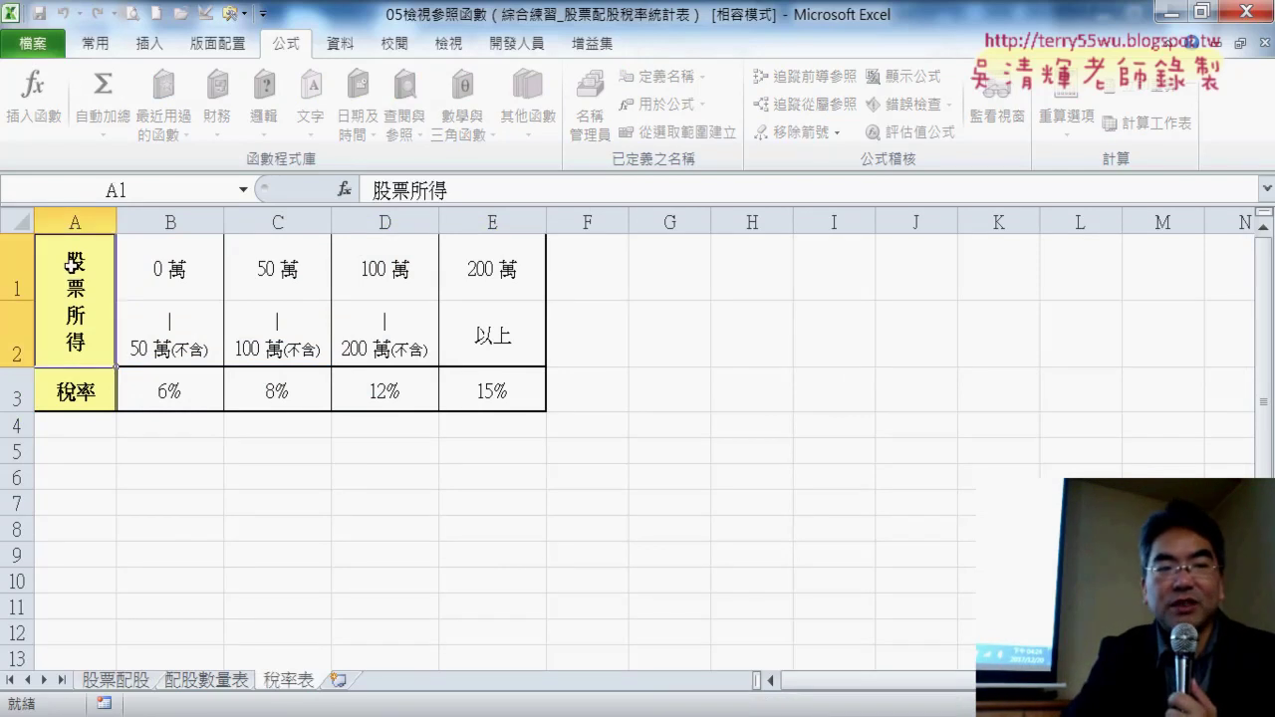
pyautogui.moveTo(173, 264)
pyautogui.mouseDown()
pyautogui.moveTo(211, 328)
pyautogui.moveTo(421, 393)
pyautogui.moveTo(495, 397)
pyautogui.mouseUp()
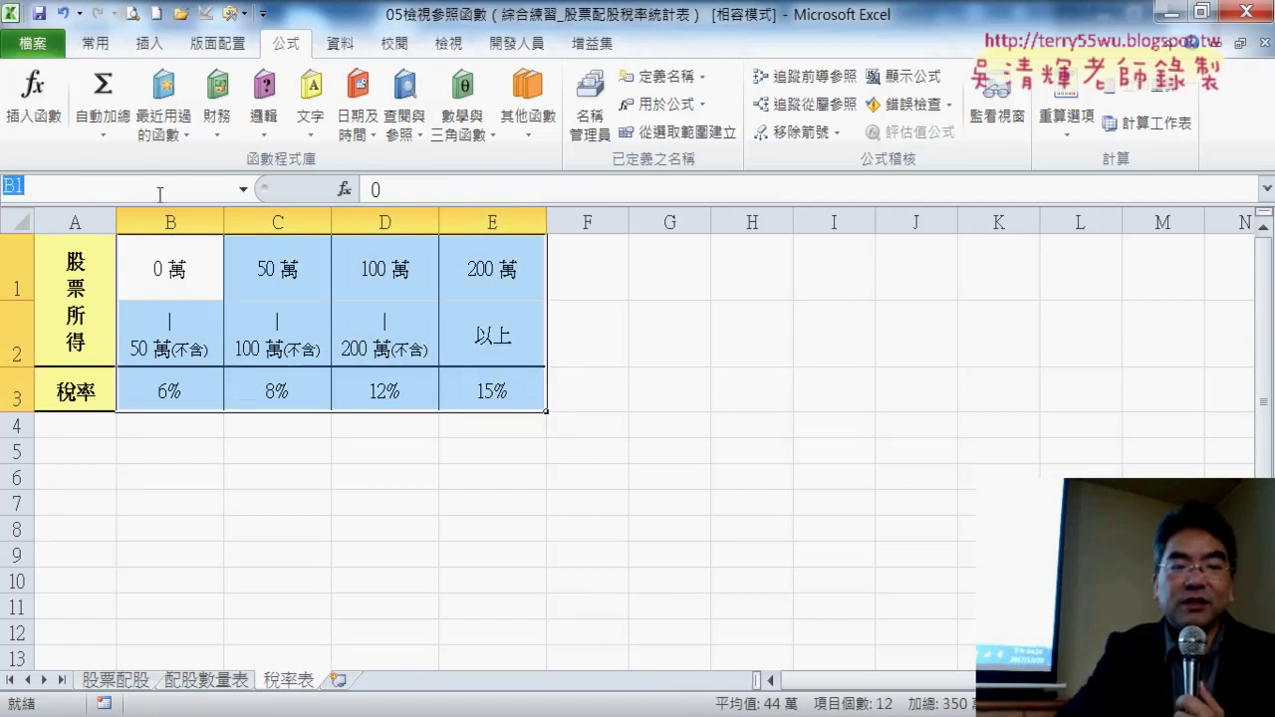
pyautogui.write('稅率表')
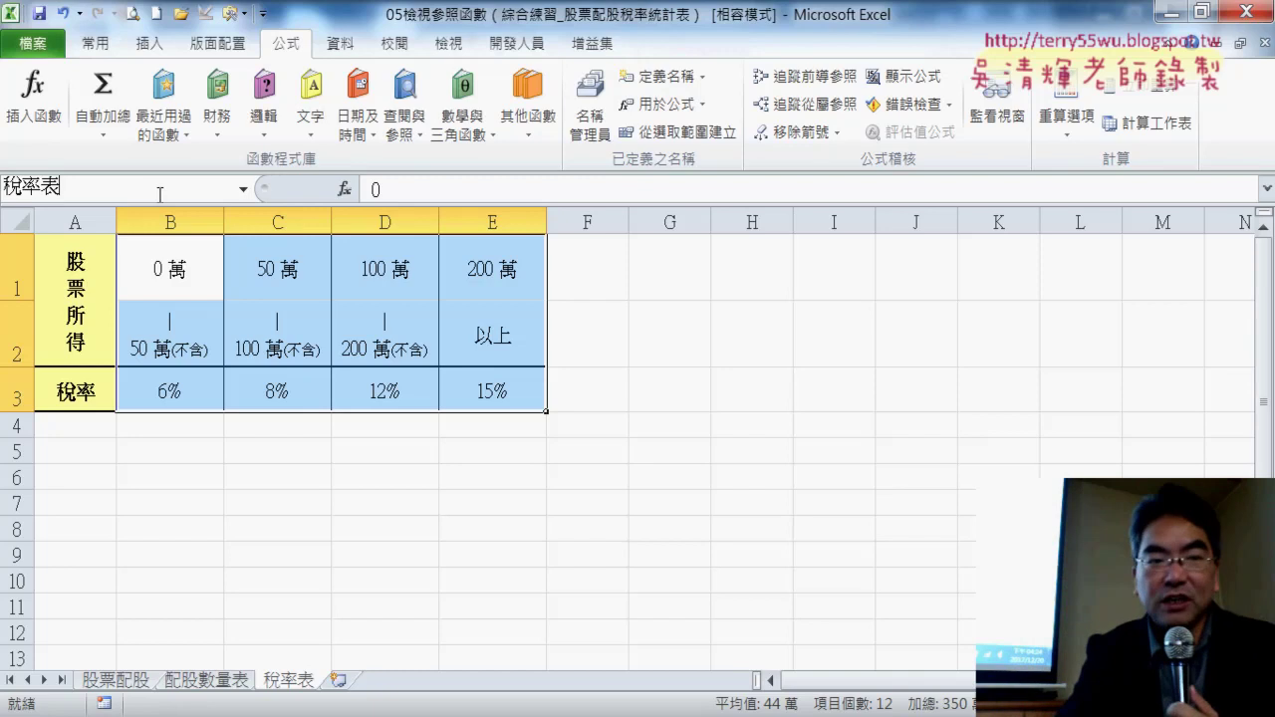
pyautogui.press('Return')
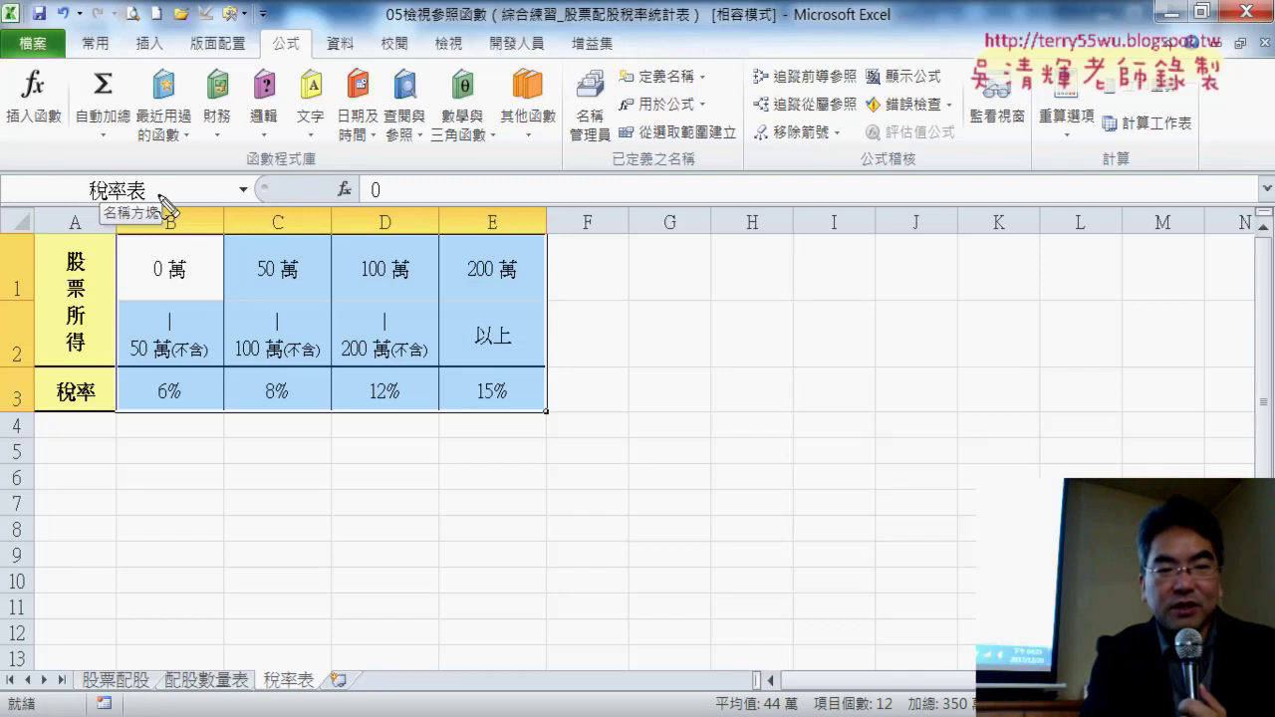
# Highlight the 稅率表 range, Define Name and Create from Selection in red ink, then clear it
pyautogui.moveTo(107, 231); pyautogui.dragTo(127, 423)
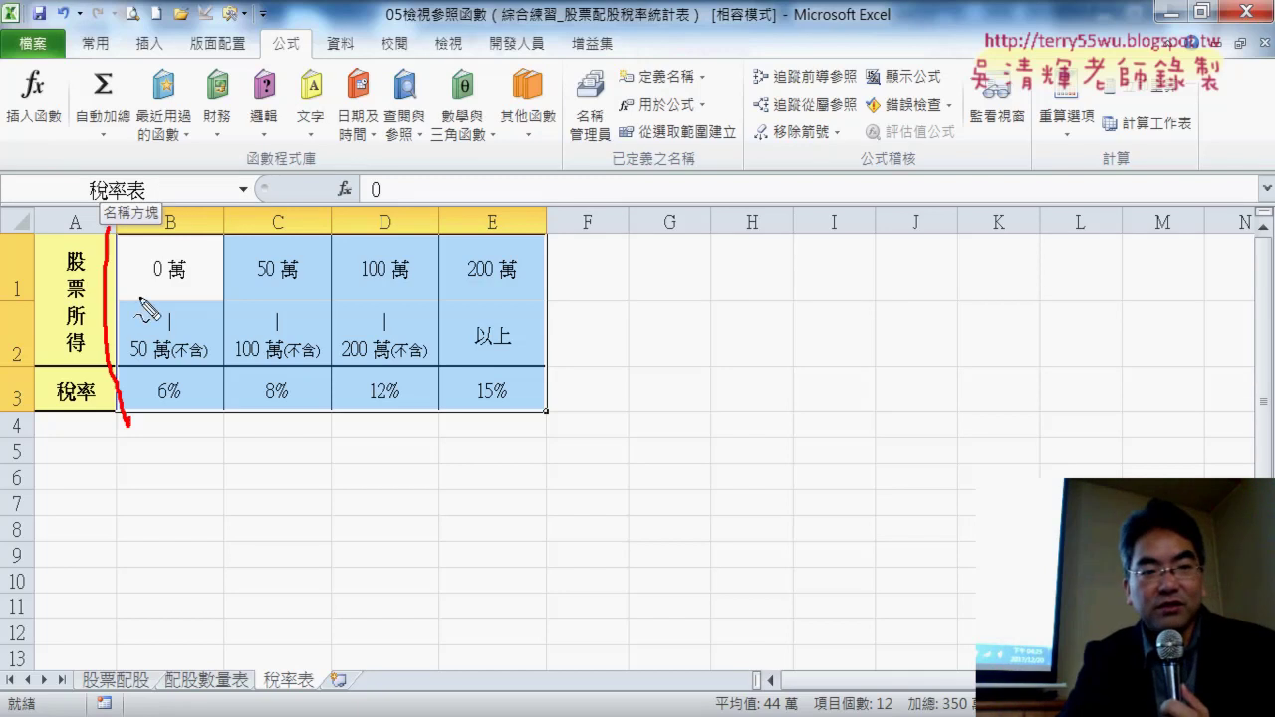
pyautogui.moveTo(134, 233); pyautogui.dragTo(123, 393)
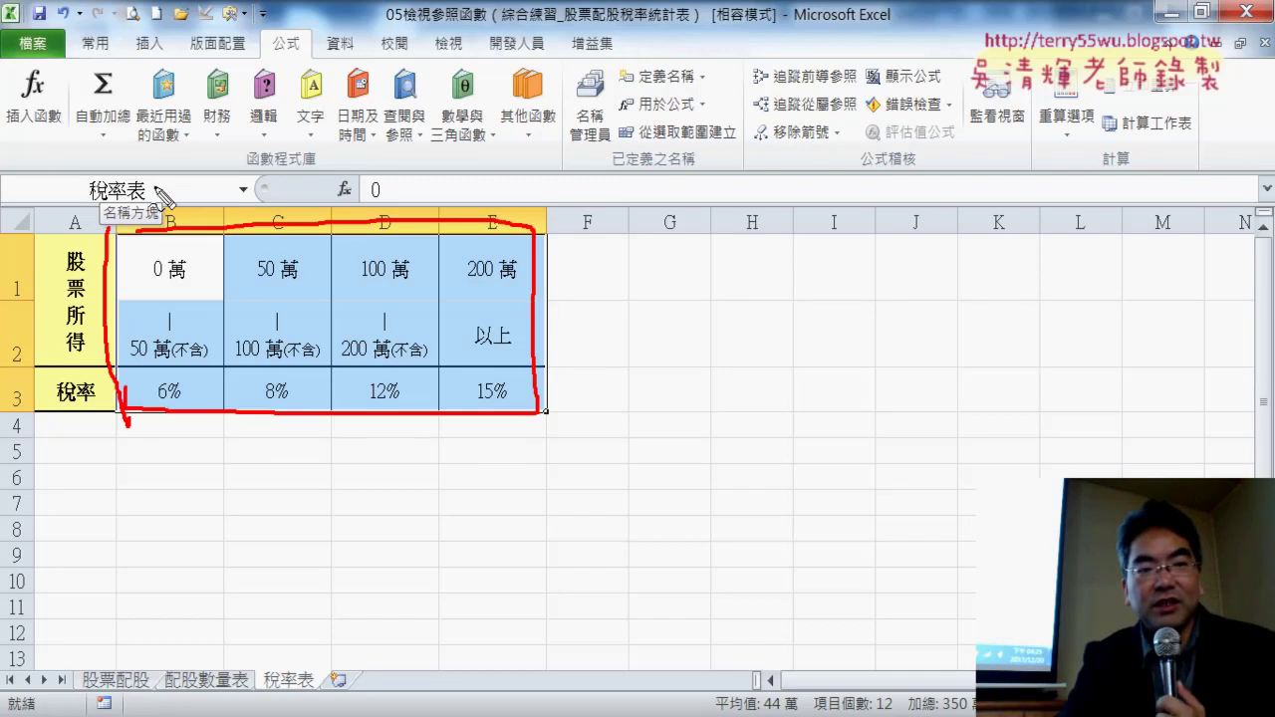
pyautogui.moveTo(155, 191); pyautogui.dragTo(150, 197)
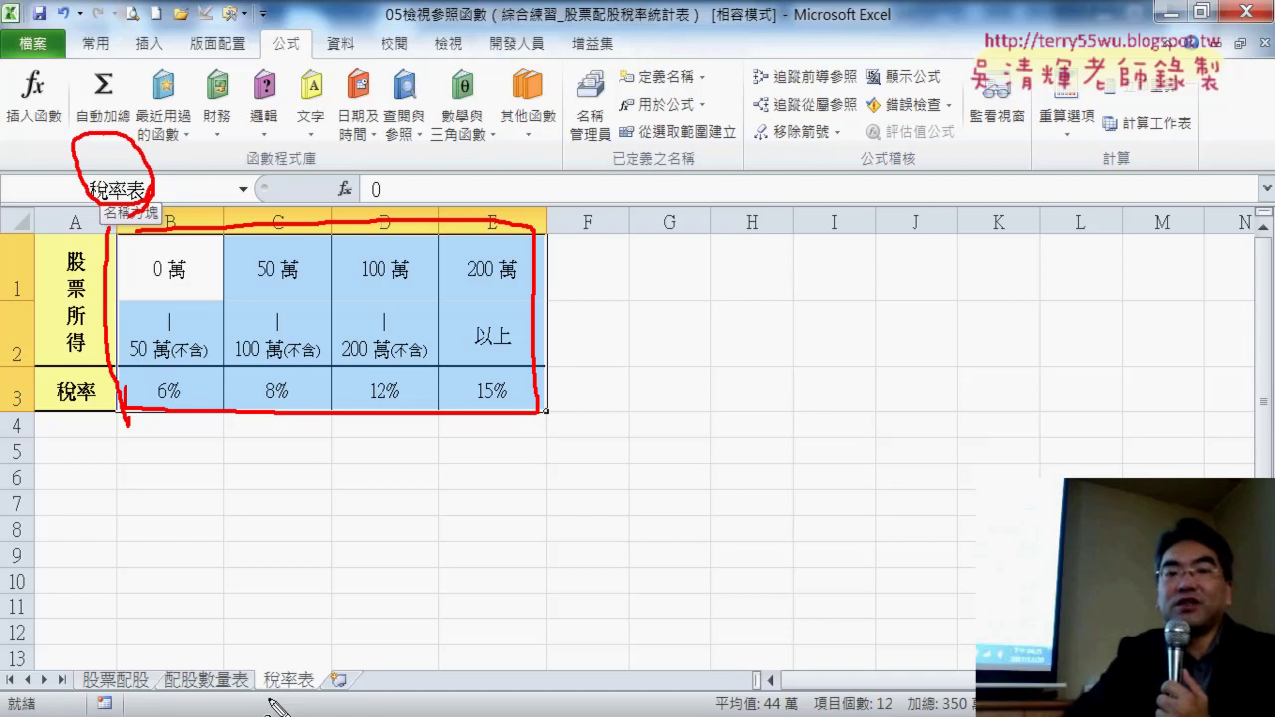
pyautogui.moveTo(709, 100); pyautogui.dragTo(715, 78)
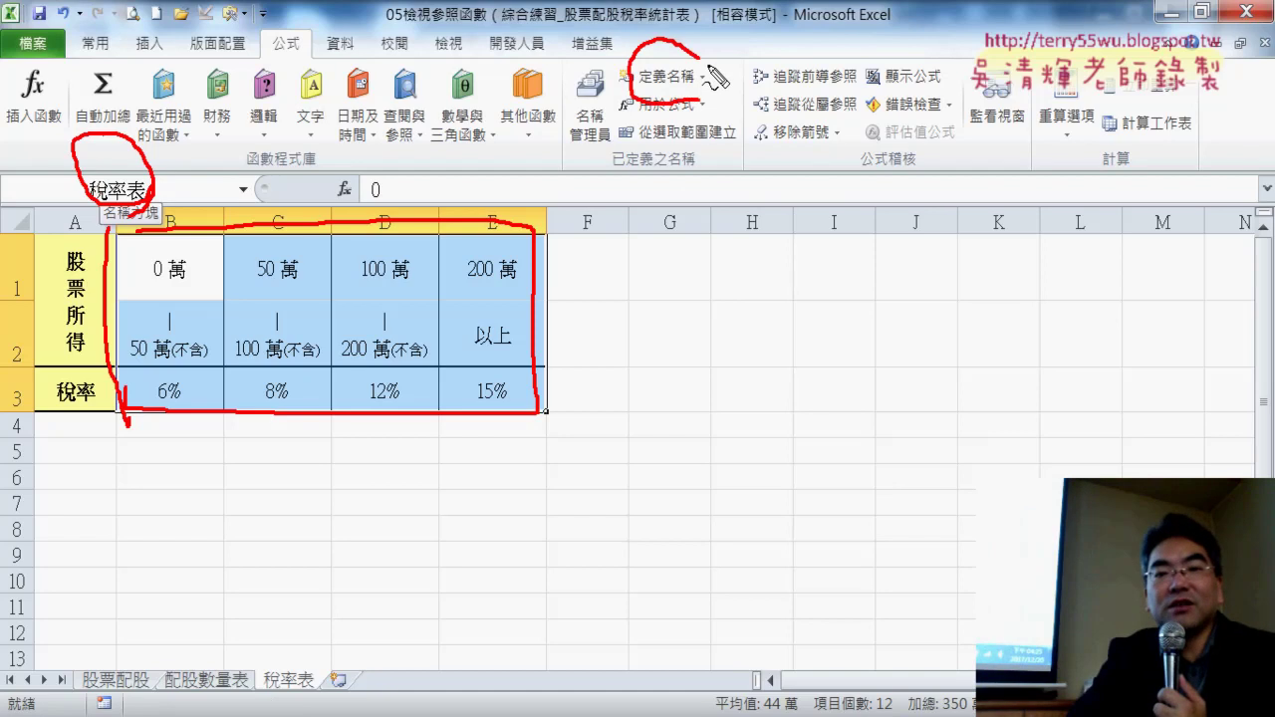
pyautogui.moveTo(687, 165); pyautogui.dragTo(694, 185)
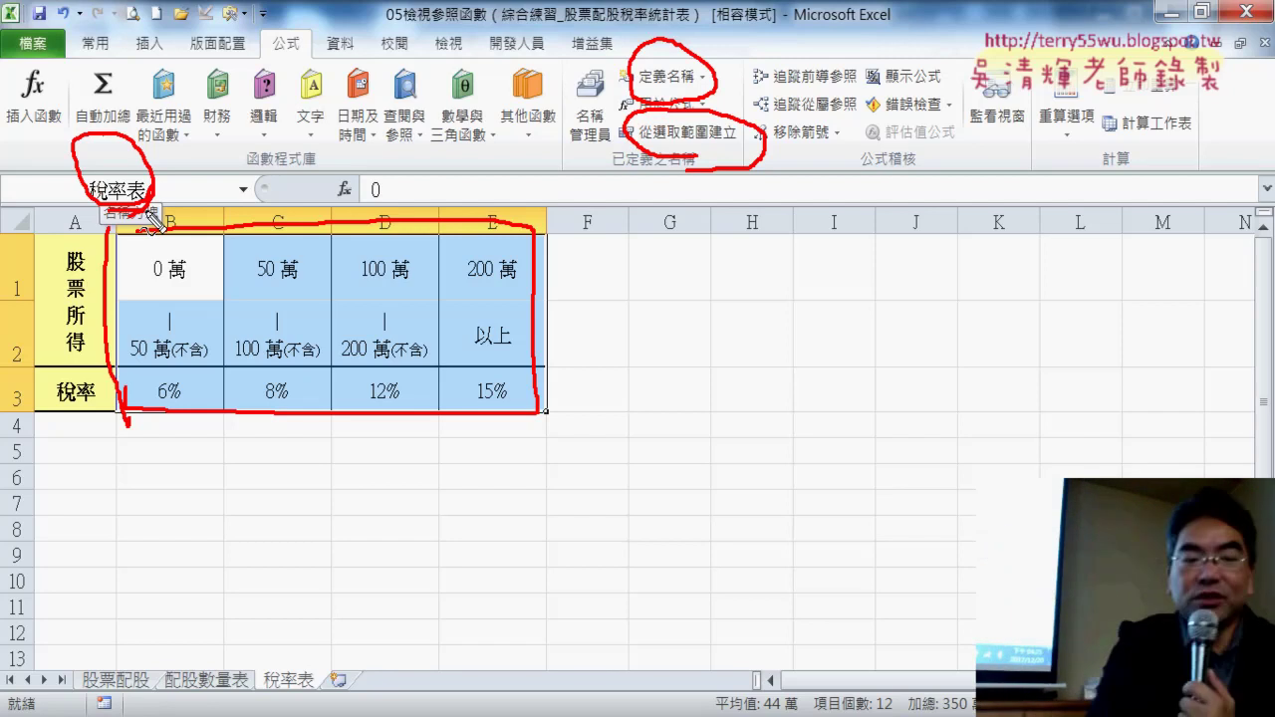
pyautogui.press('Escape')
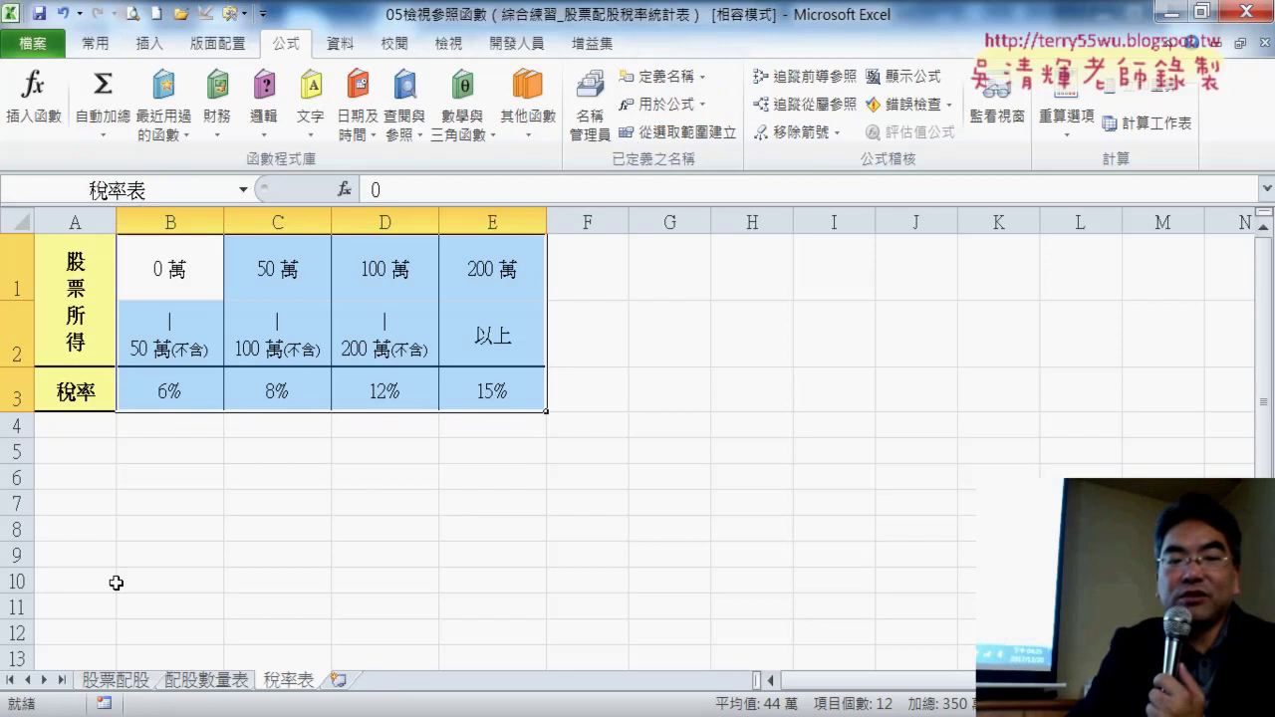
# Check C4 and D4 on 股票配股, review the 1,000 萬 row of 配股數量表, then return to D4
pyautogui.click(130, 687)
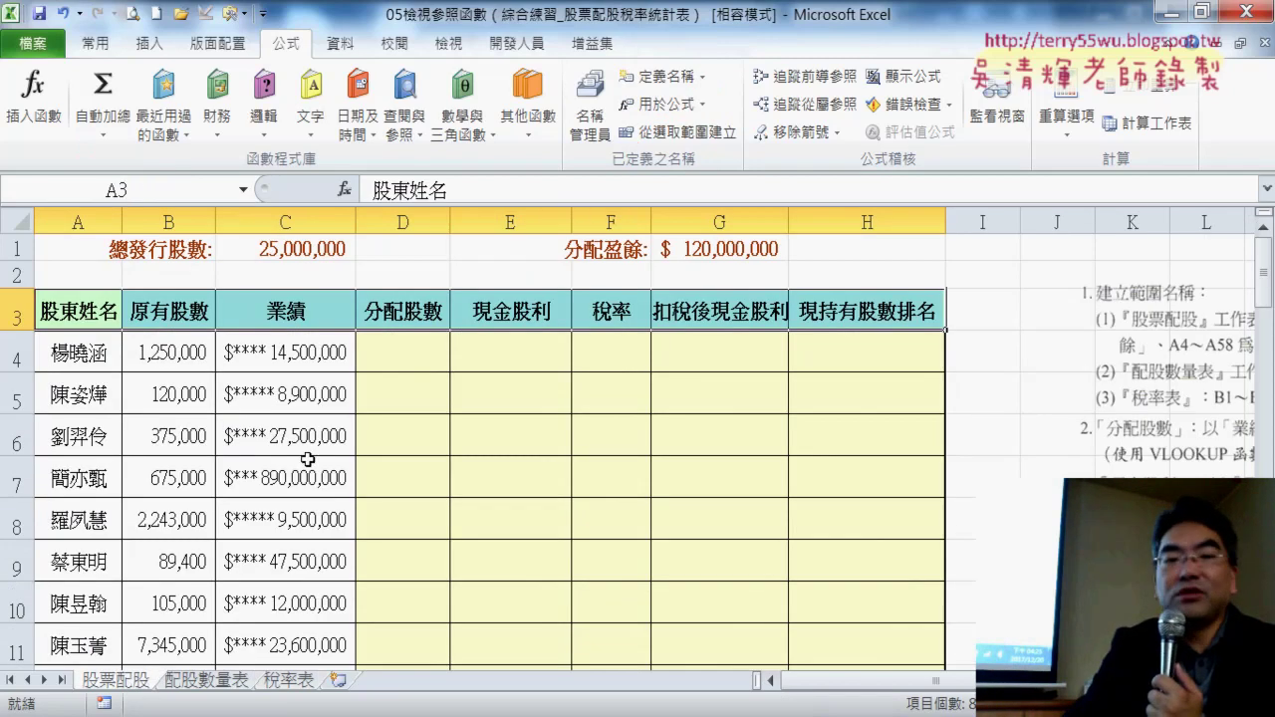
pyautogui.click(420, 342)
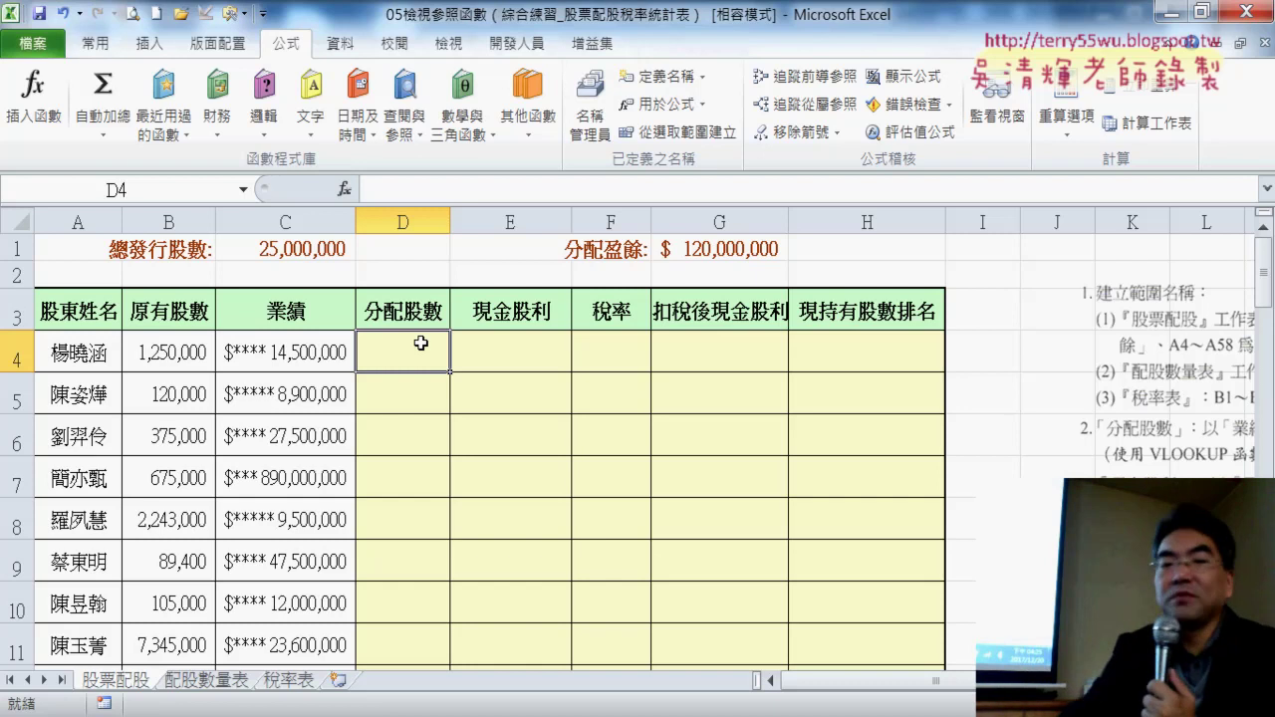
pyautogui.click(284, 350)
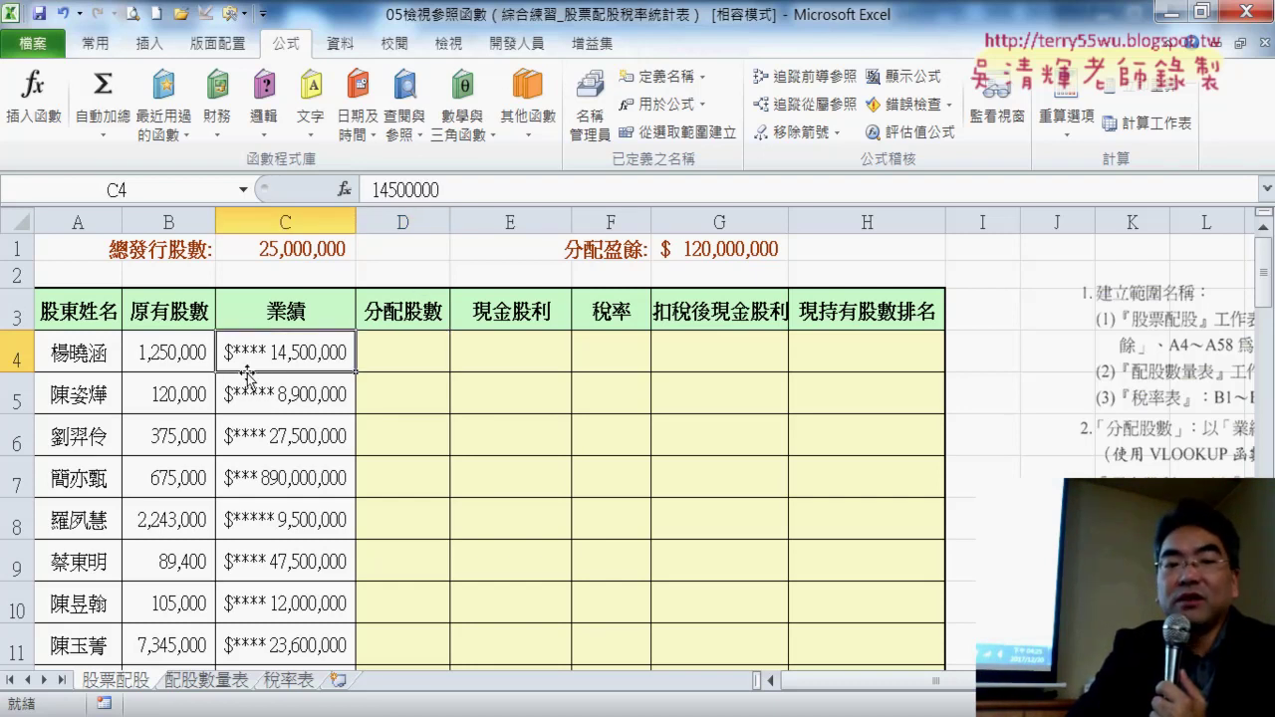
pyautogui.click(206, 681)
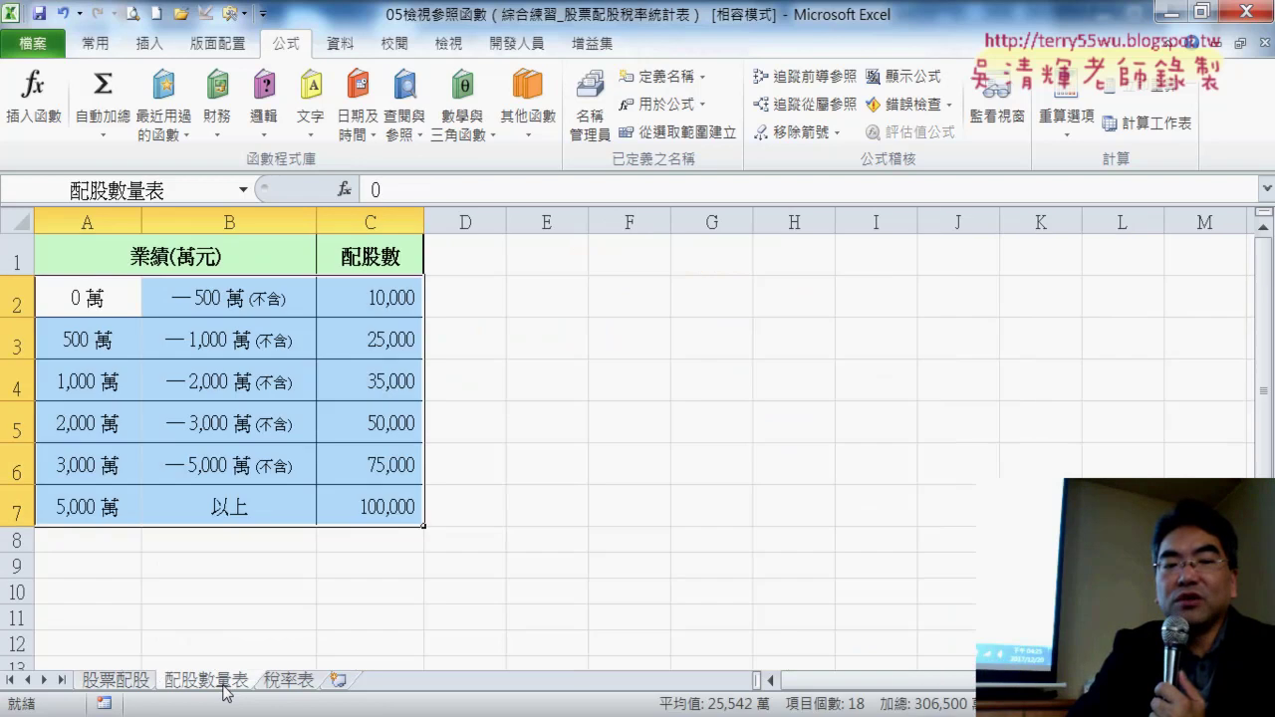
pyautogui.click(79, 391)
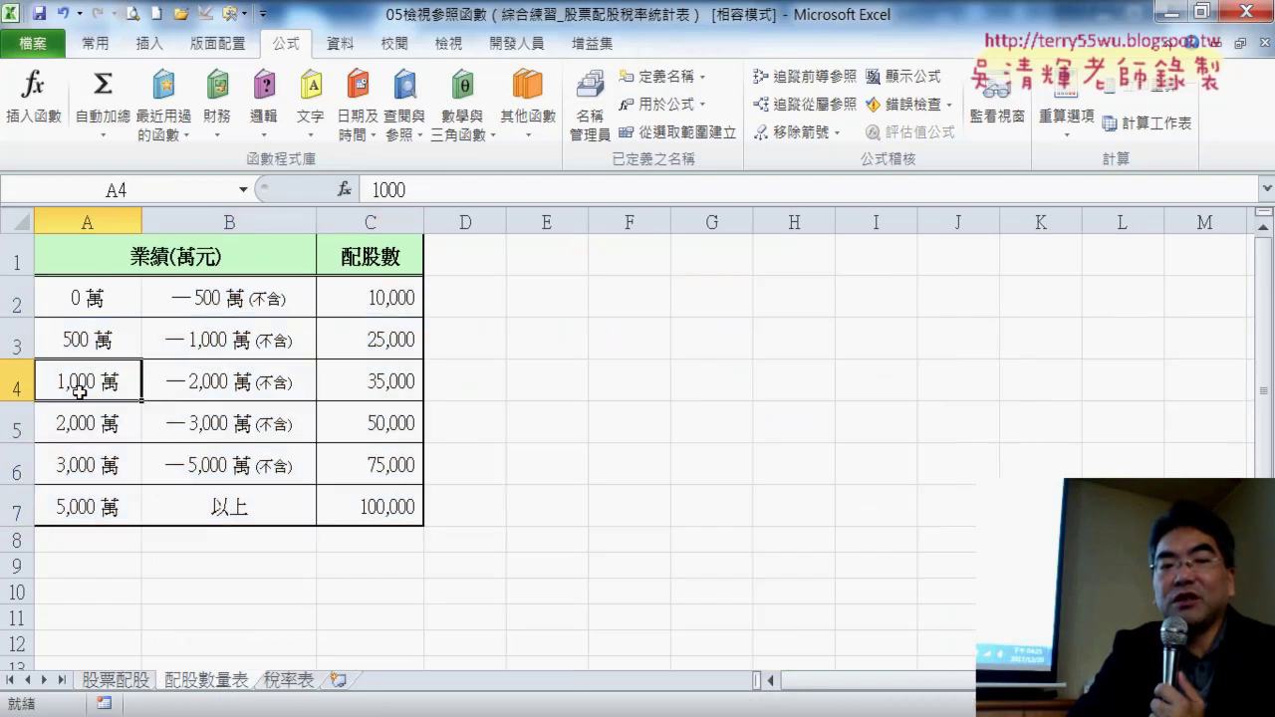
pyautogui.moveTo(108, 388); pyautogui.dragTo(377, 391)
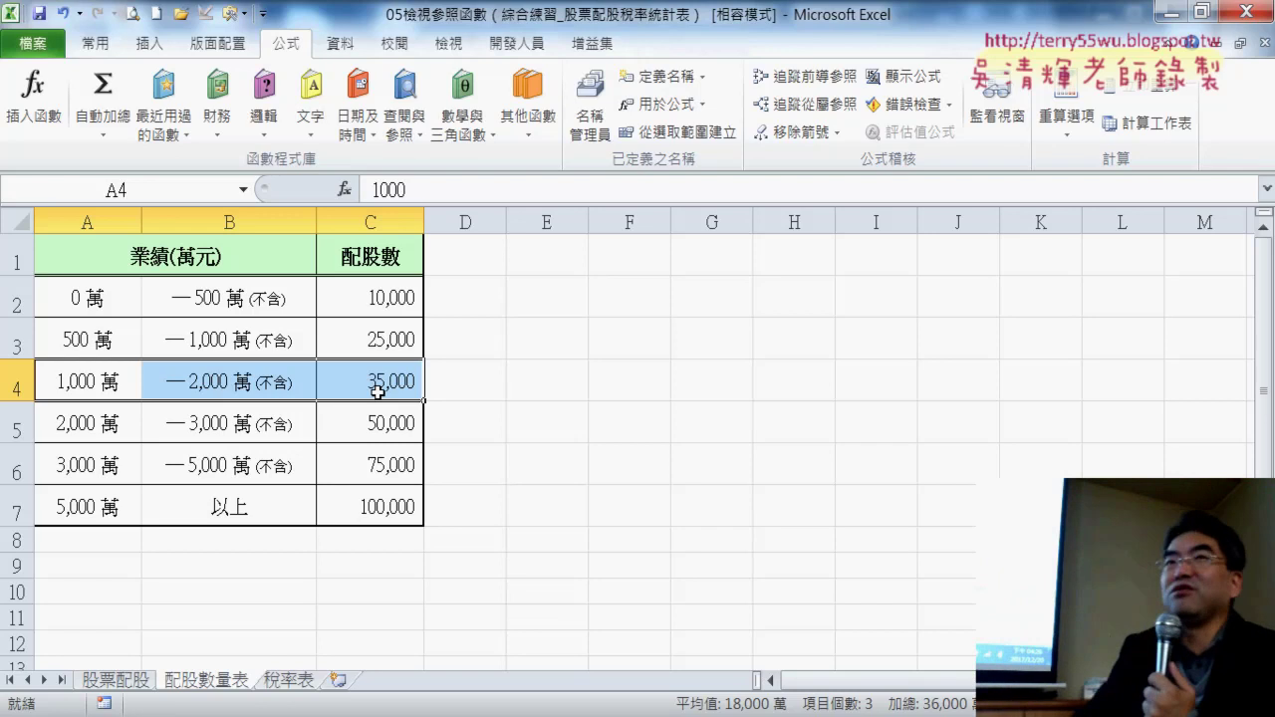
pyautogui.click(118, 680)
pyautogui.click(416, 351)
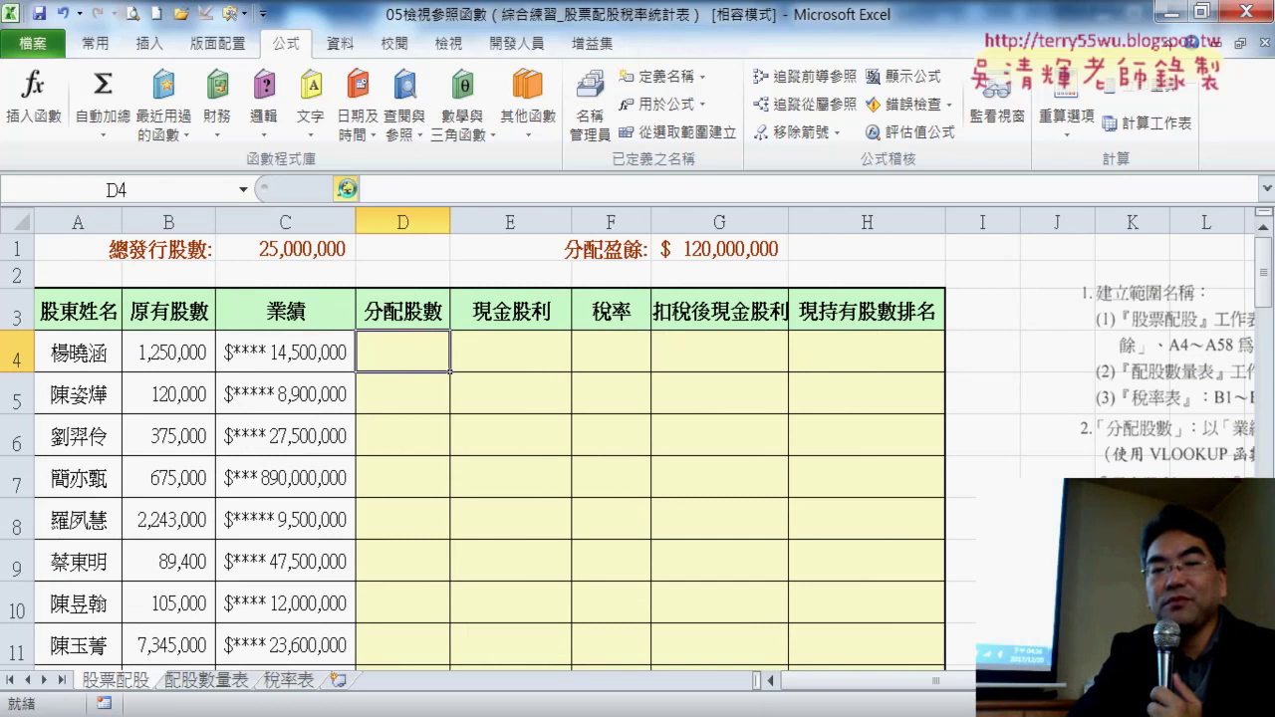
# Pick VLOOKUP from the 檢視與參照 category for D4, then cancel the arguments
pyautogui.click(345, 188)
pyautogui.click(880, 283)
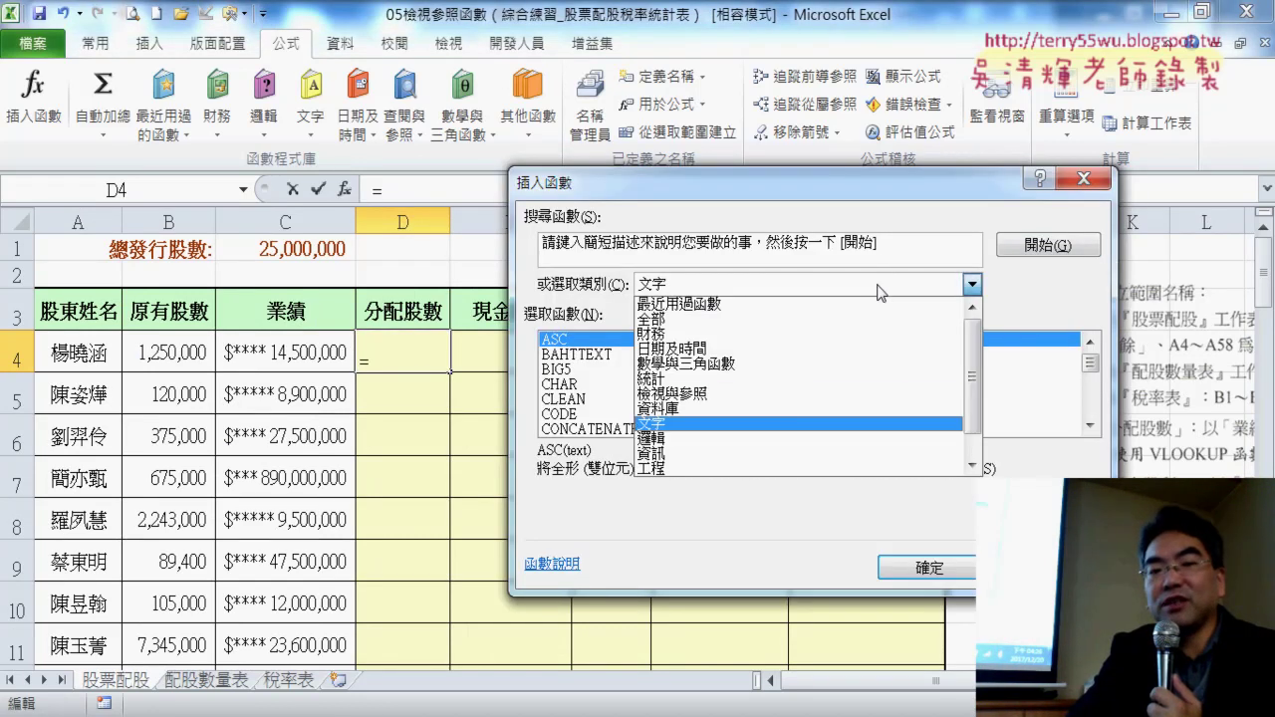
pyautogui.click(865, 402)
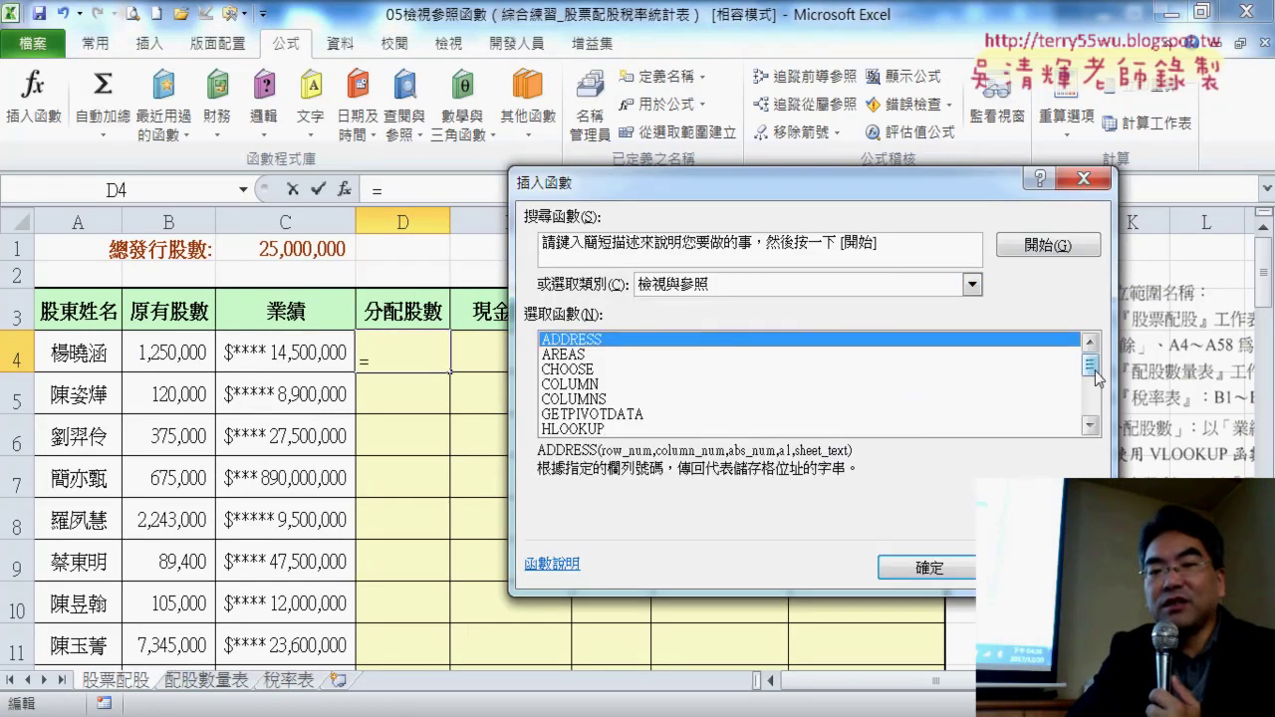
pyautogui.scroll(-4, 614, 418)
pyautogui.doubleClick(597, 428)
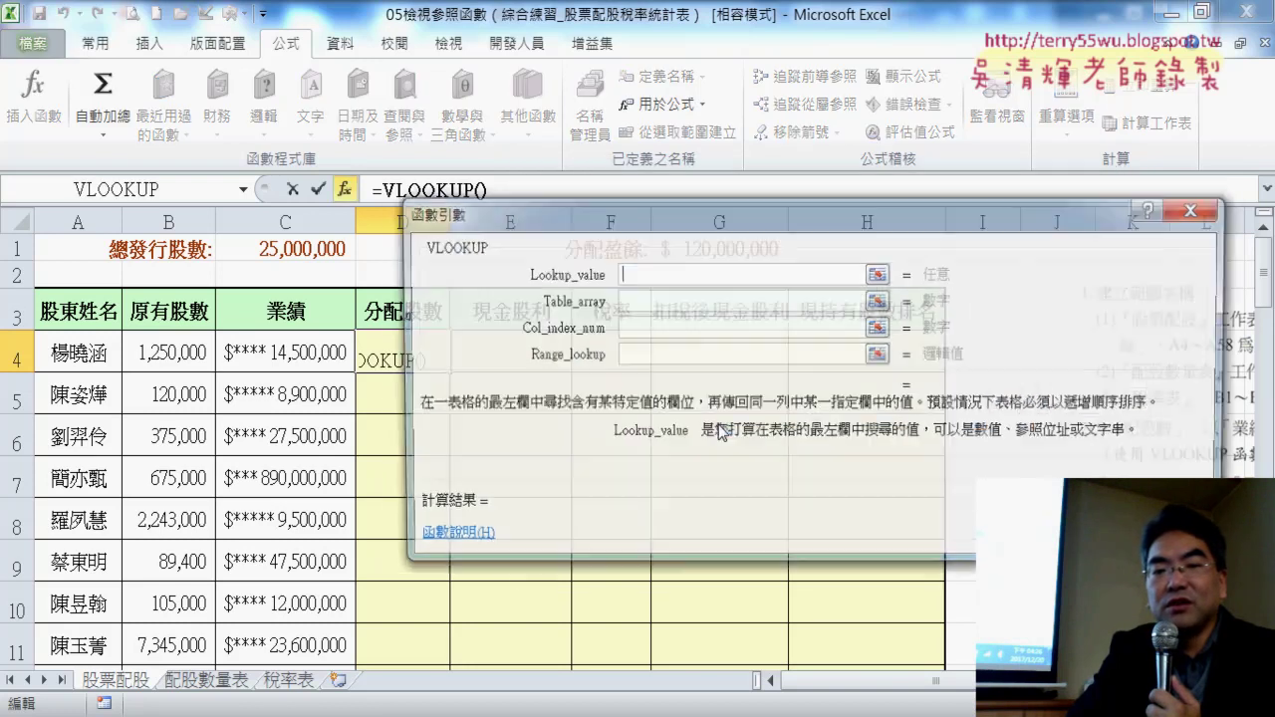
pyautogui.moveTo(724, 212); pyautogui.dragTo(816, 187)
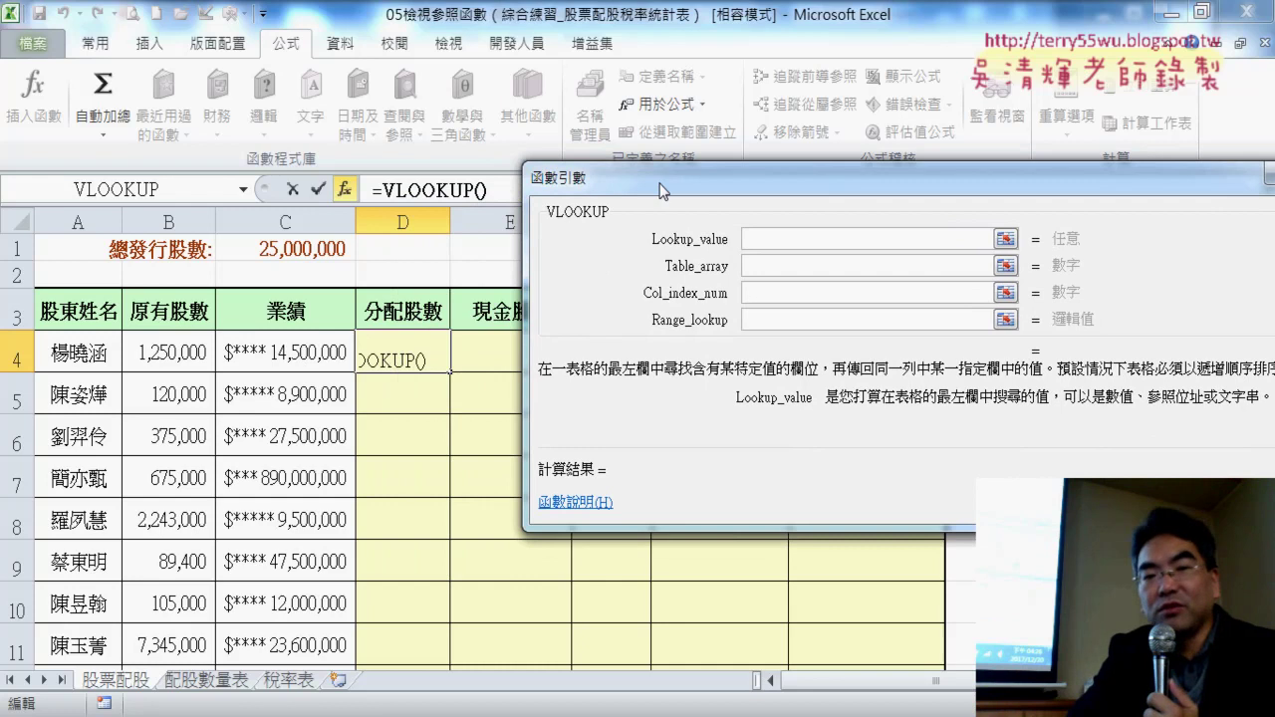
pyautogui.moveTo(607, 177); pyautogui.dragTo(260, 125)
pyautogui.click(943, 453)
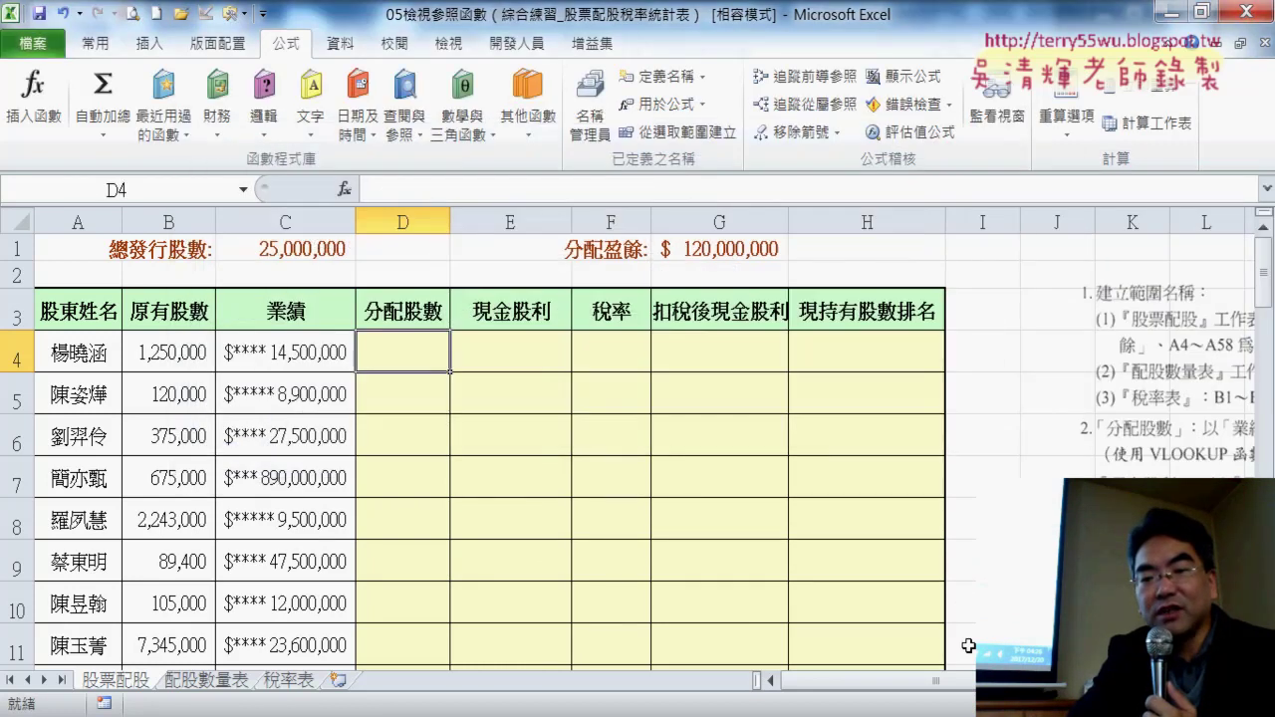
pyautogui.hscroll(3, 956, 657)
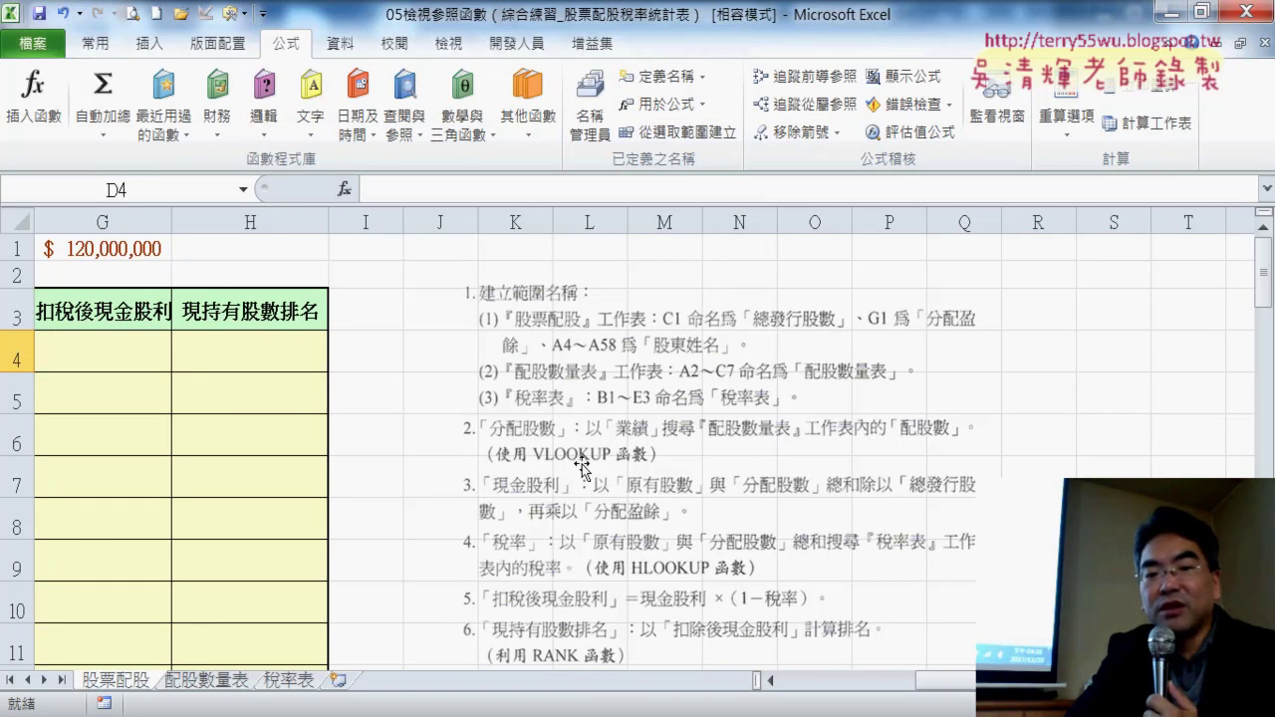
pyautogui.moveTo(946, 681); pyautogui.dragTo(789, 684)
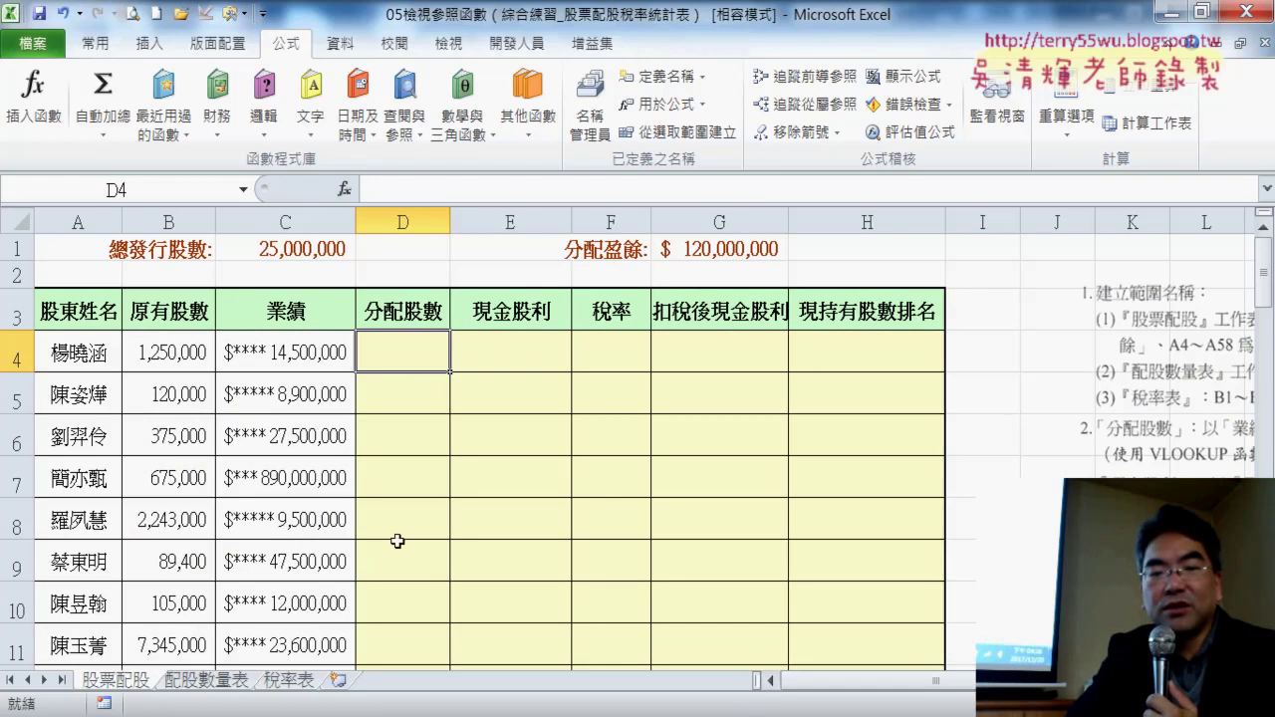
# Restart VLOOKUP in D4 with C4 as lookup value and 配股數量表 chosen via F3
pyautogui.click(344, 188)
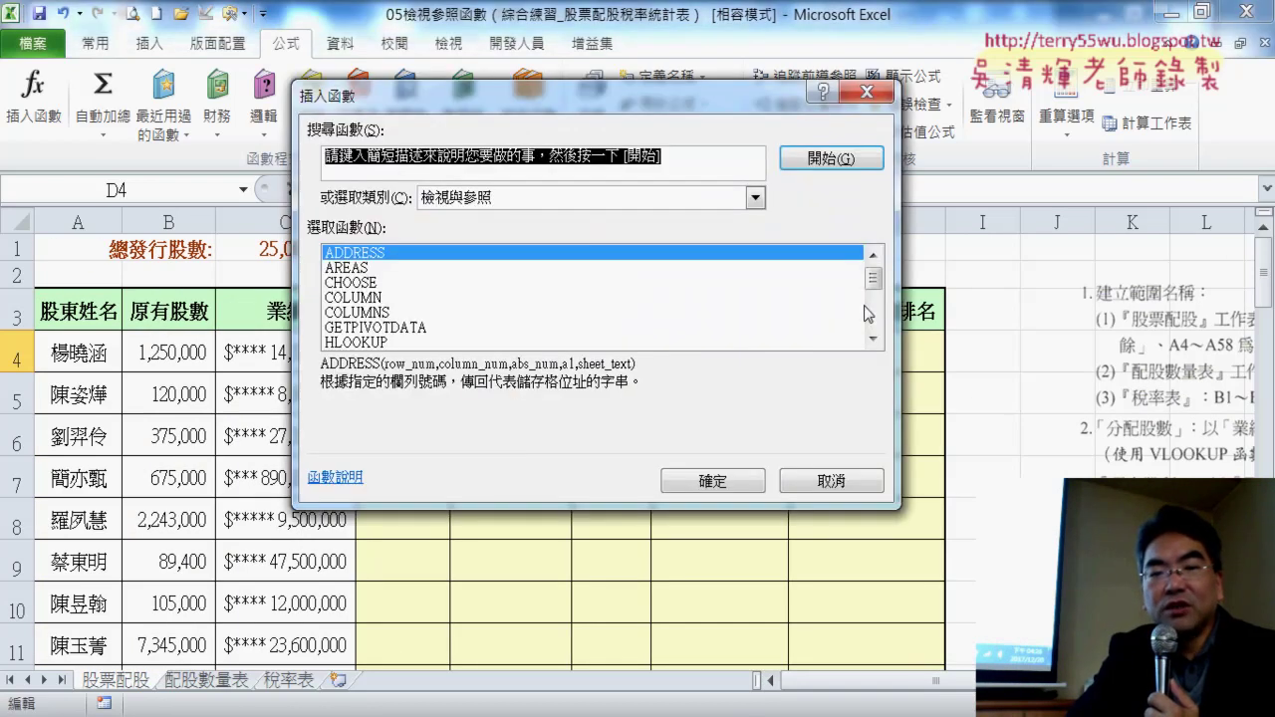
pyautogui.moveTo(874, 282); pyautogui.dragTo(874, 334)
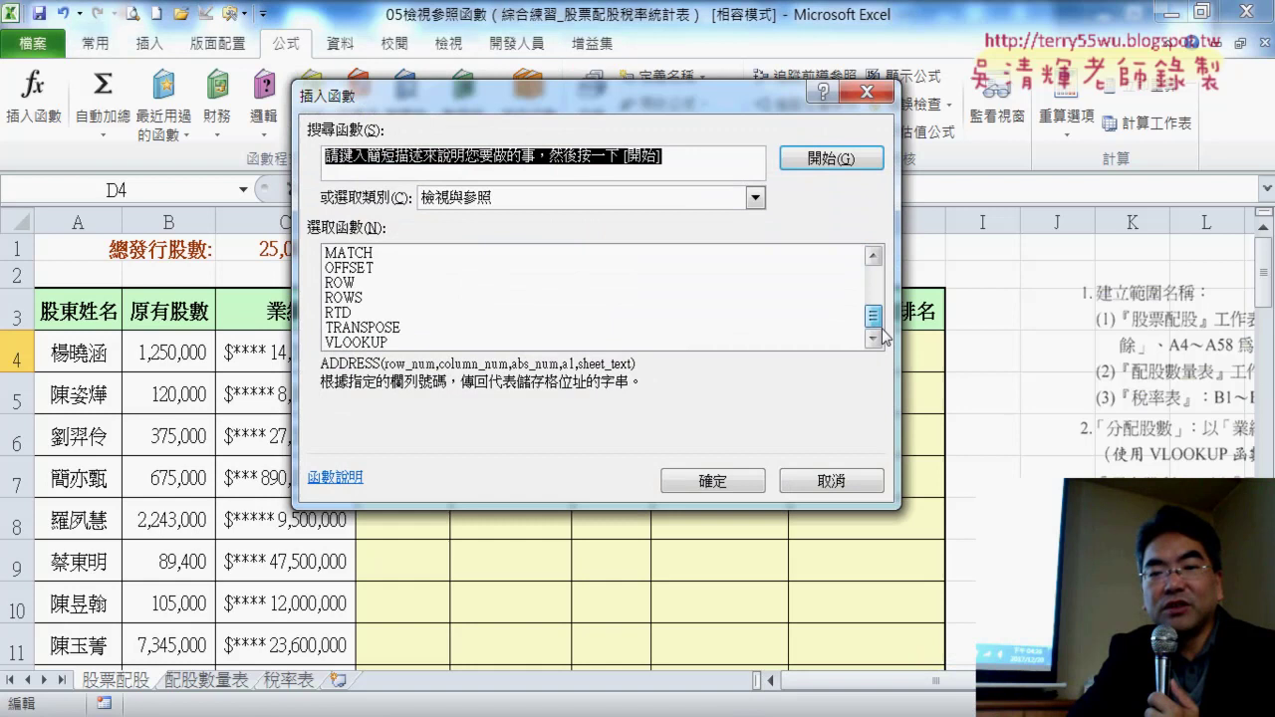
pyautogui.doubleClick(364, 343)
pyautogui.moveTo(574, 128); pyautogui.dragTo(876, 123)
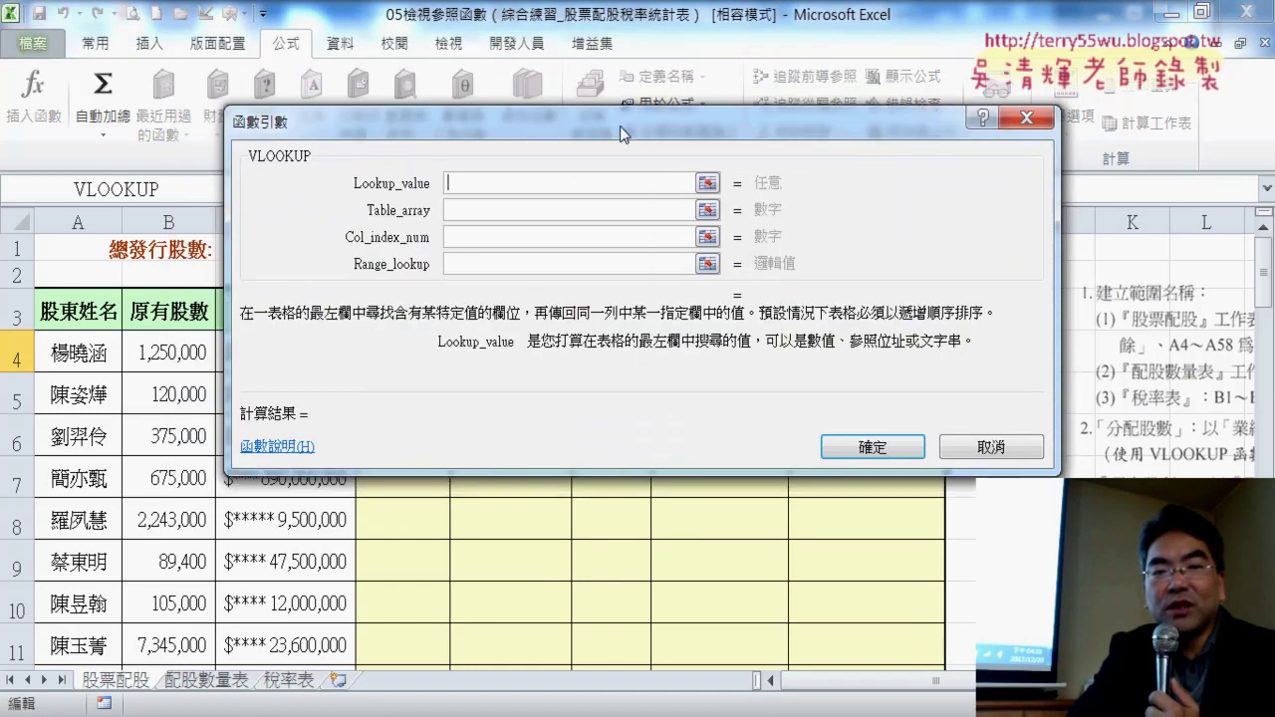
pyautogui.click(343, 341)
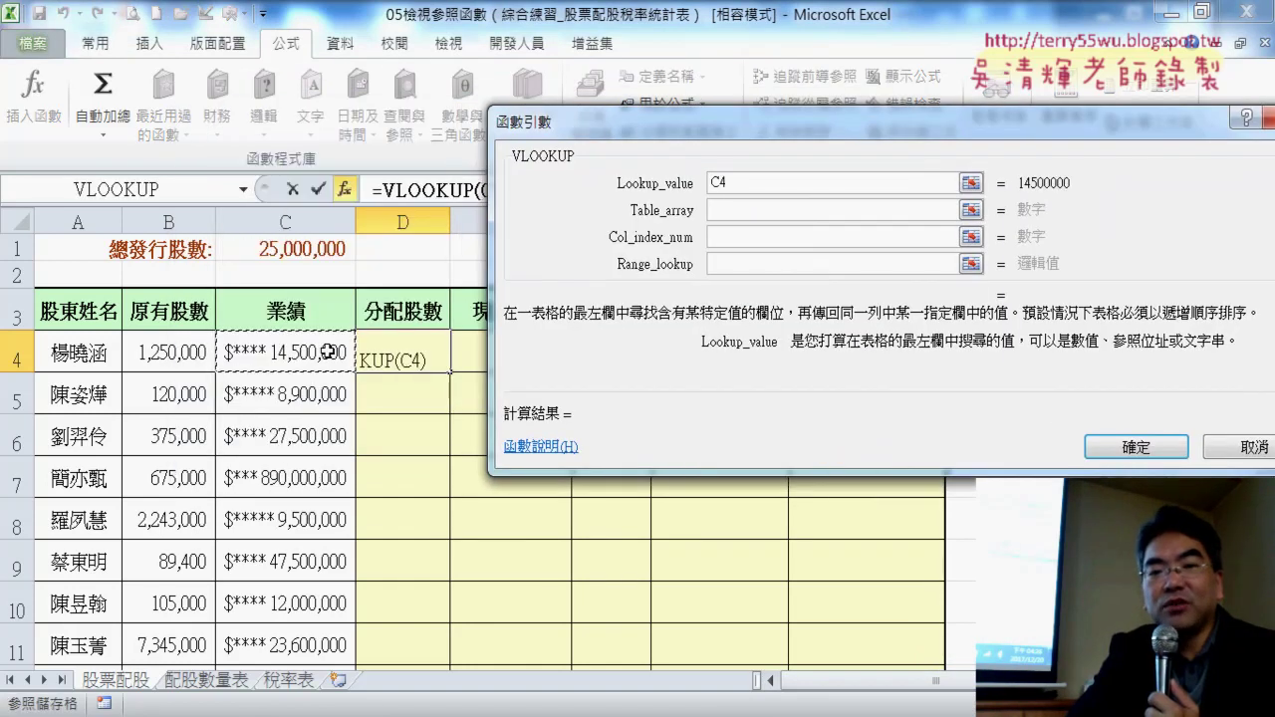
pyautogui.click(732, 210)
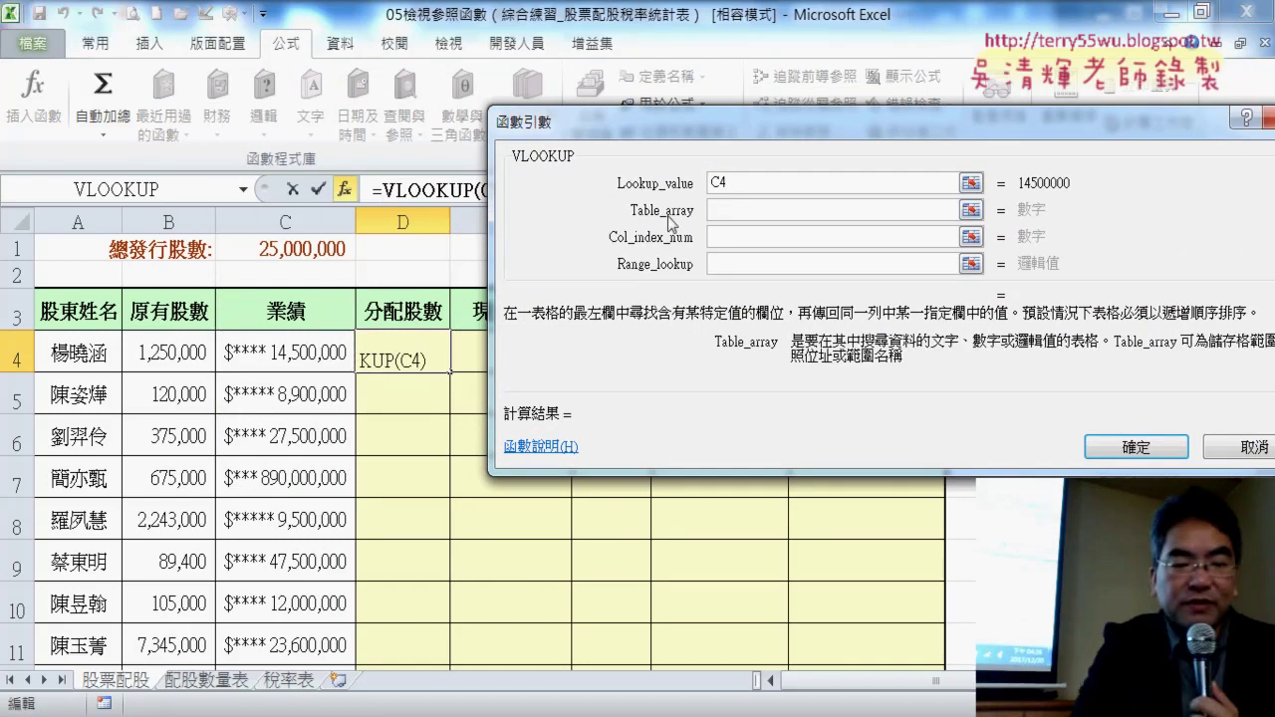
pyautogui.press('F3')
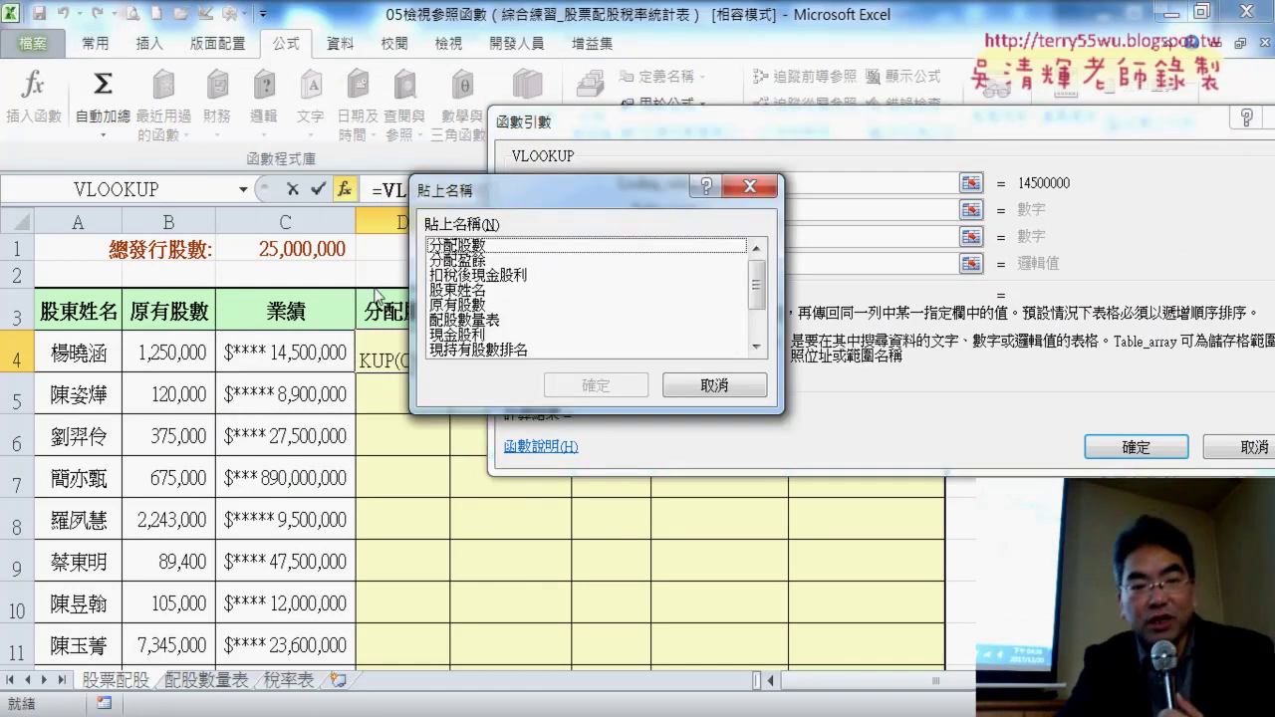
pyautogui.click(487, 321)
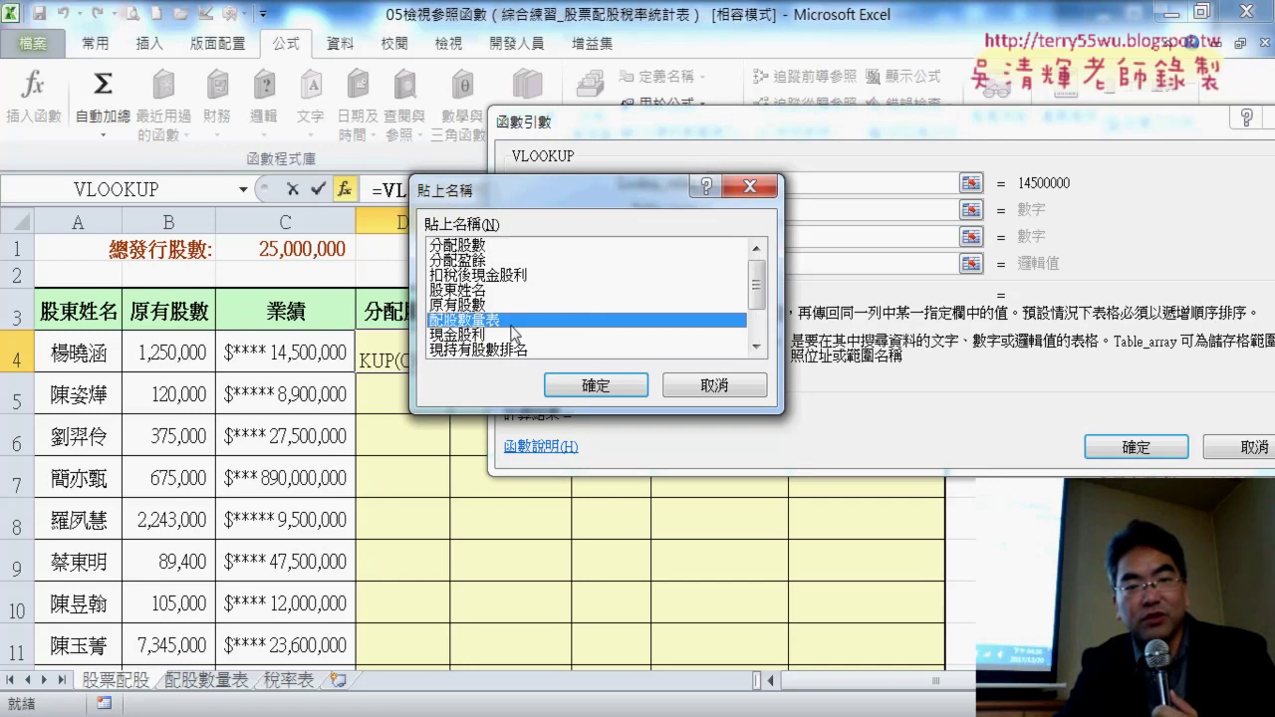
pyautogui.click(594, 384)
# Change the lookup value to C4/10000 after comparing against the 配股數量表 bands
pyautogui.click(819, 236)
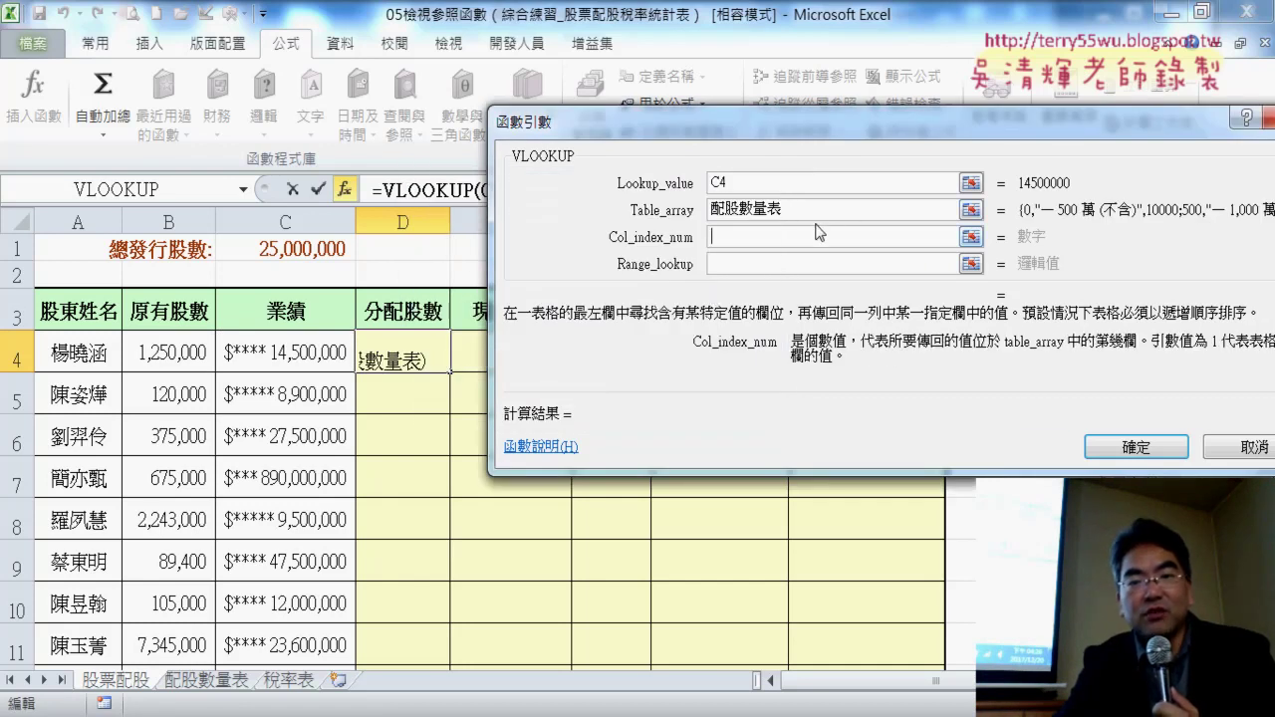
pyautogui.click(822, 210)
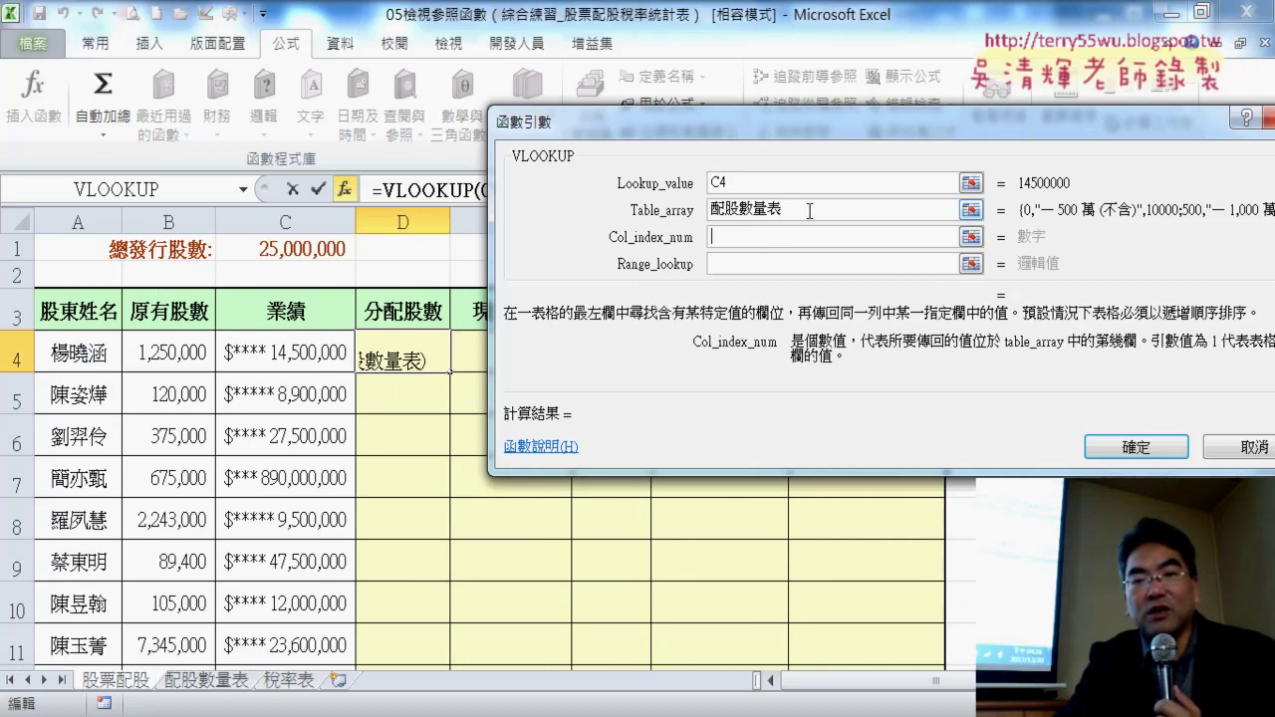
pyautogui.click(809, 210)
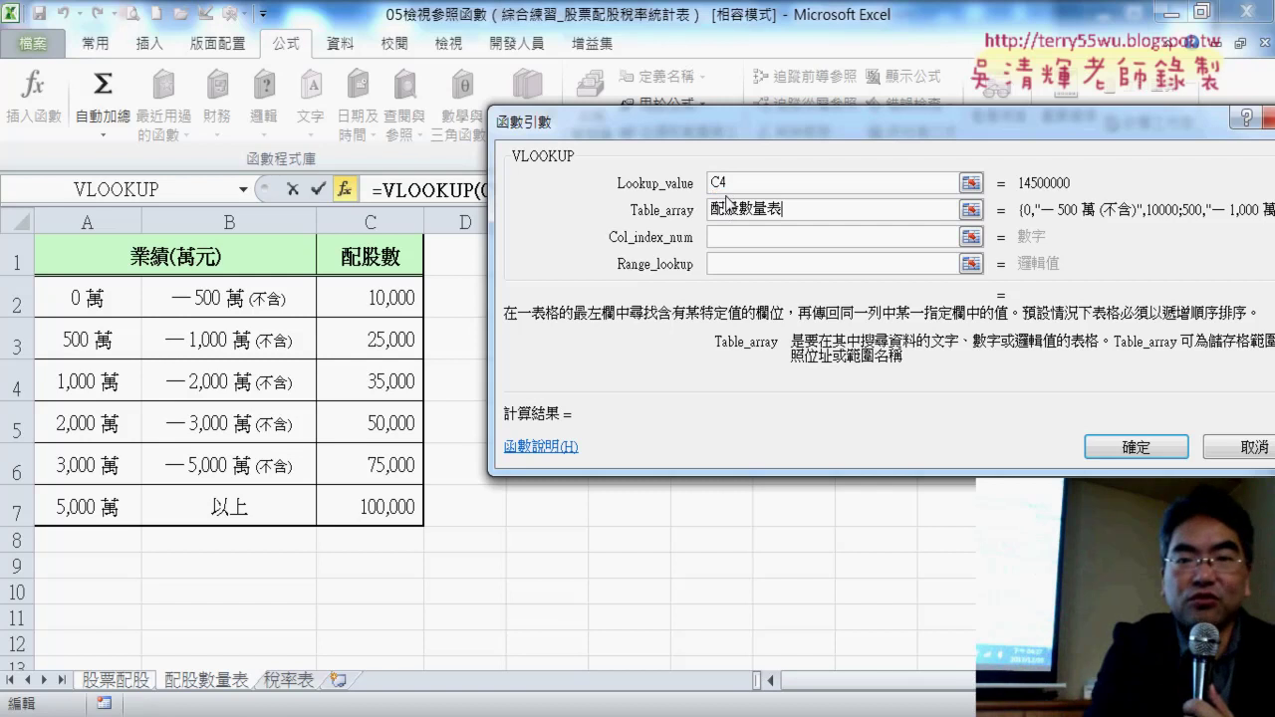
pyautogui.click(794, 184)
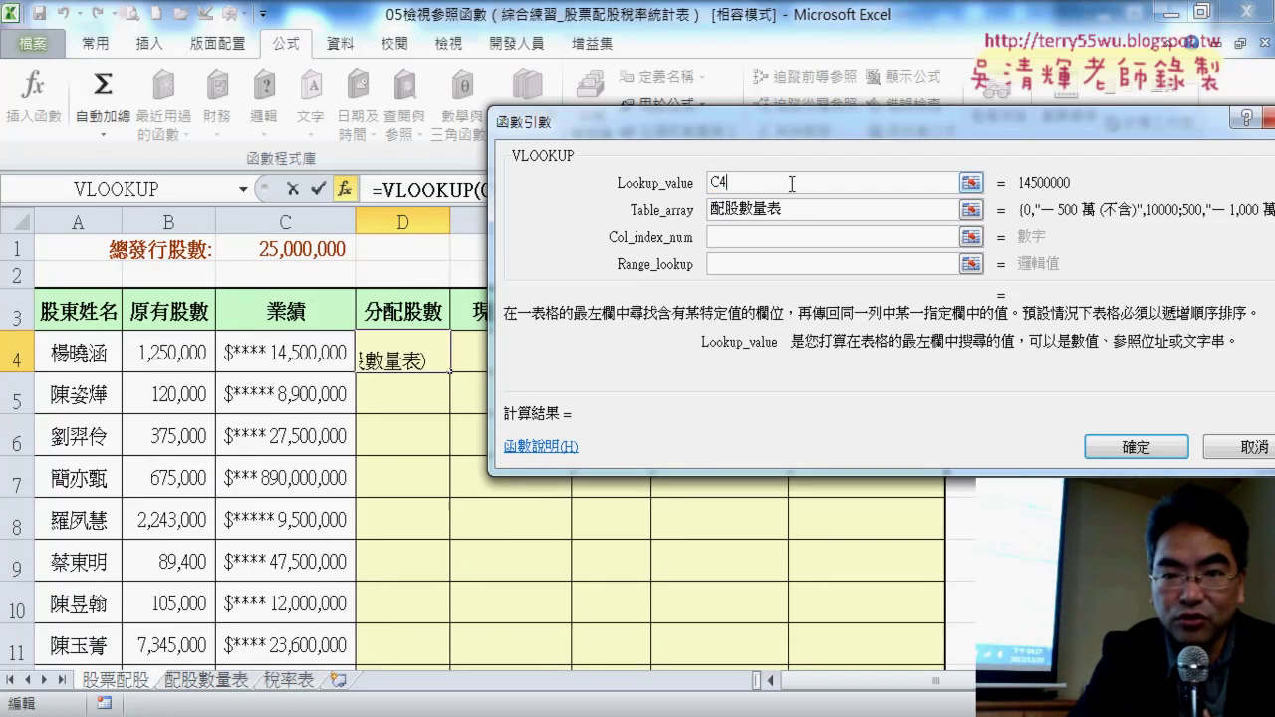
pyautogui.write('/10000')
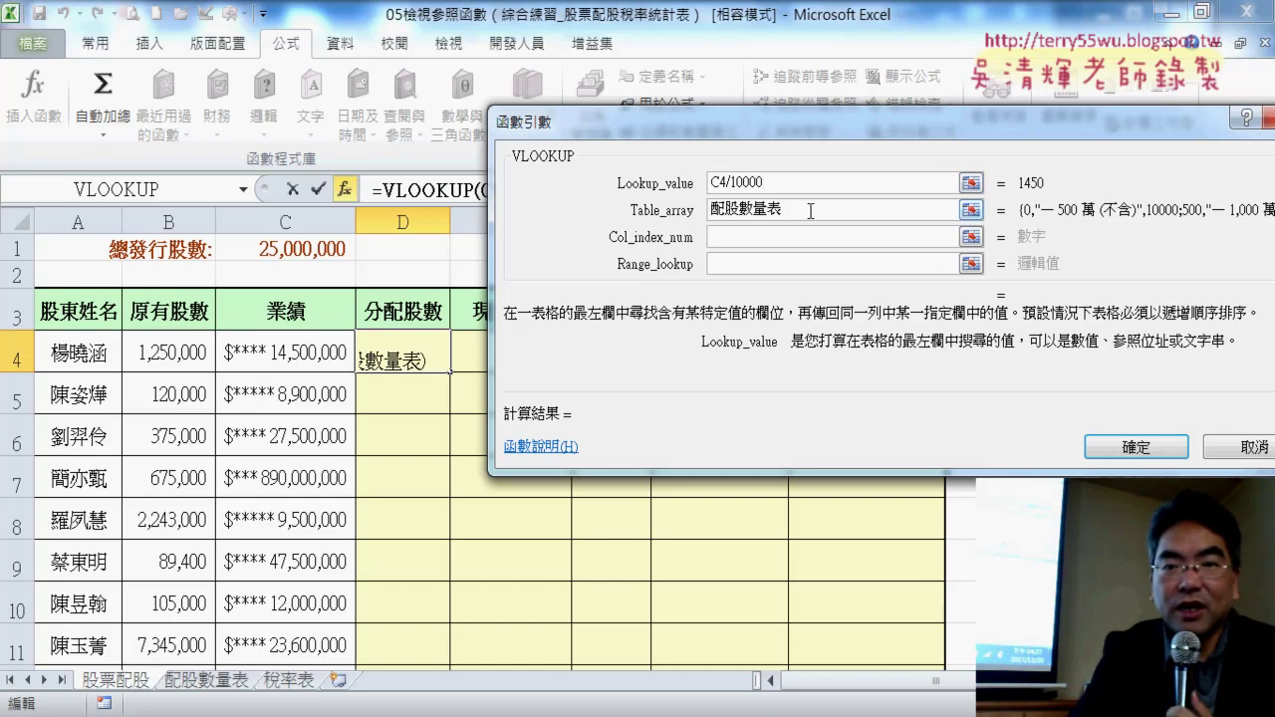
pyautogui.click(809, 210)
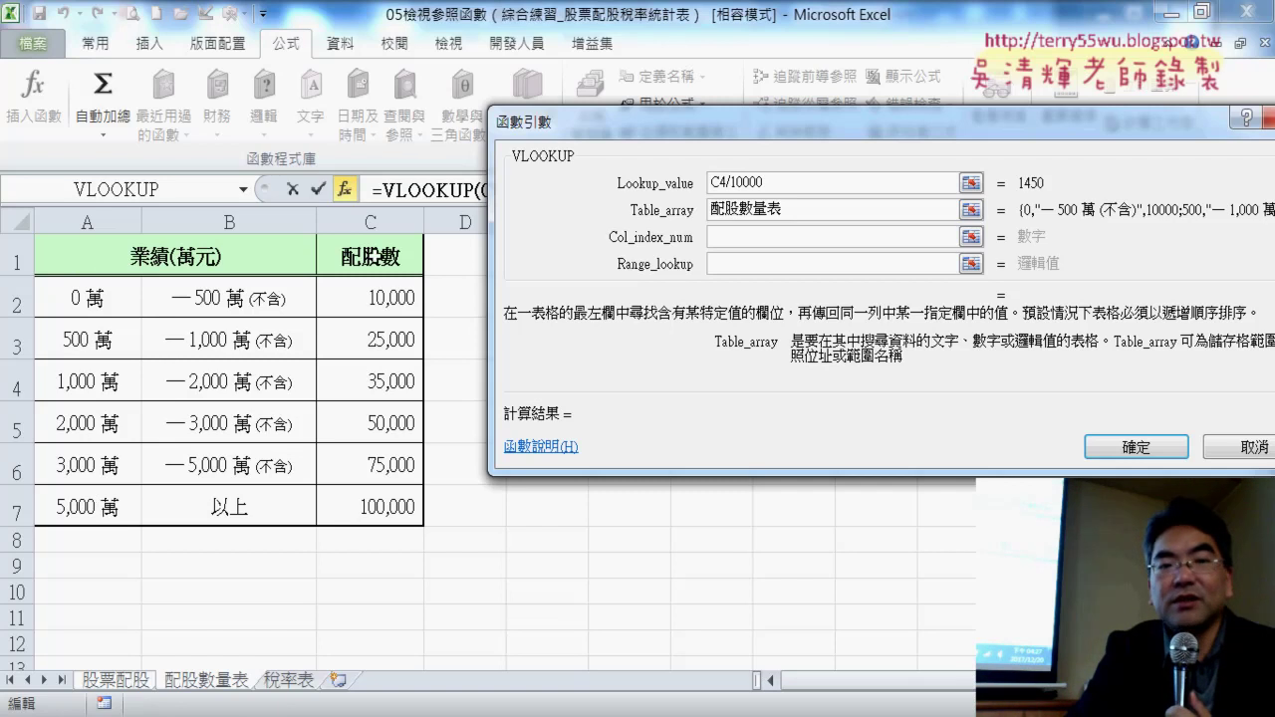
# Set column index 3 and range lookup 1, finish the formula, and fill it down the 分配股數 column
pyautogui.click(720, 237)
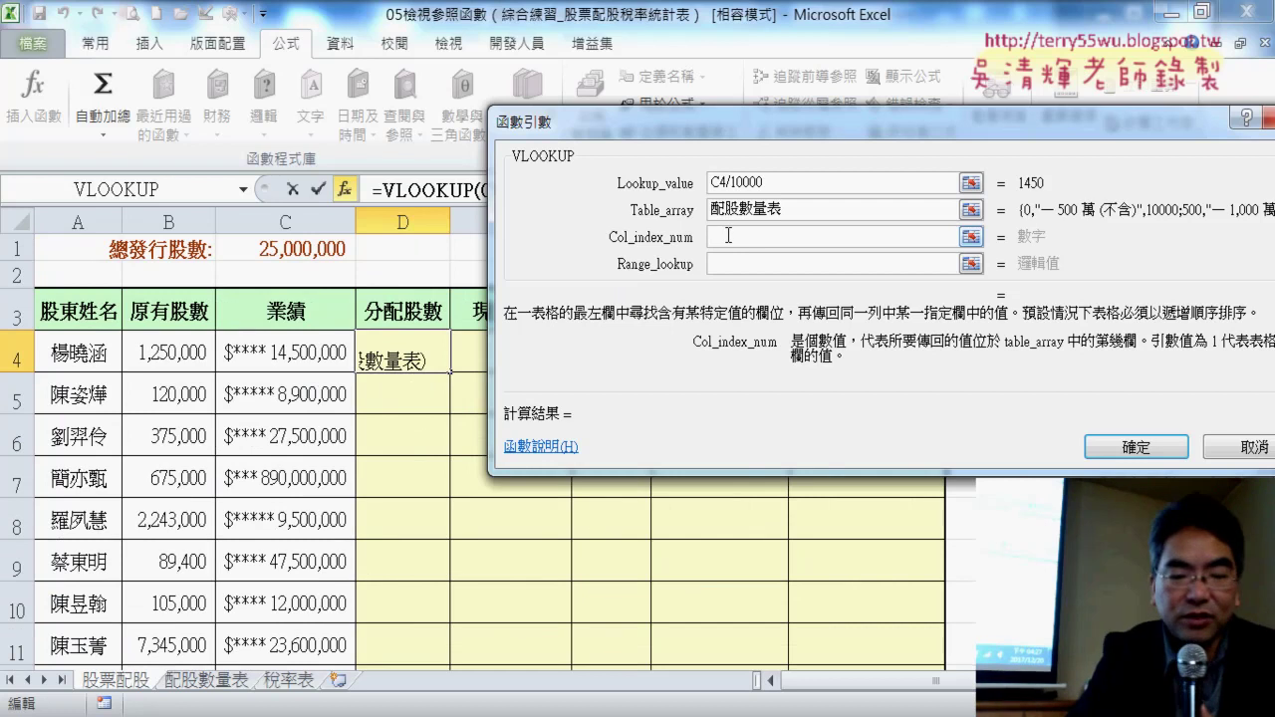
pyautogui.write('3')
pyautogui.press('Tab')
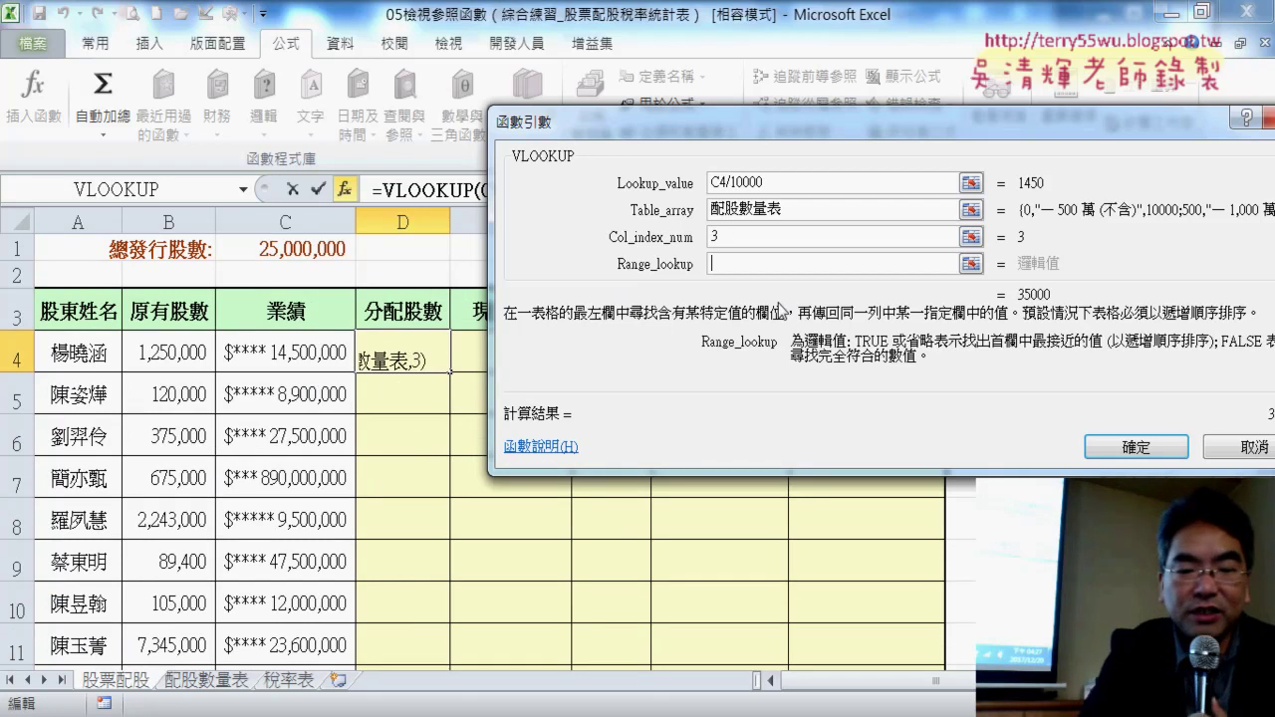
pyautogui.write('1')
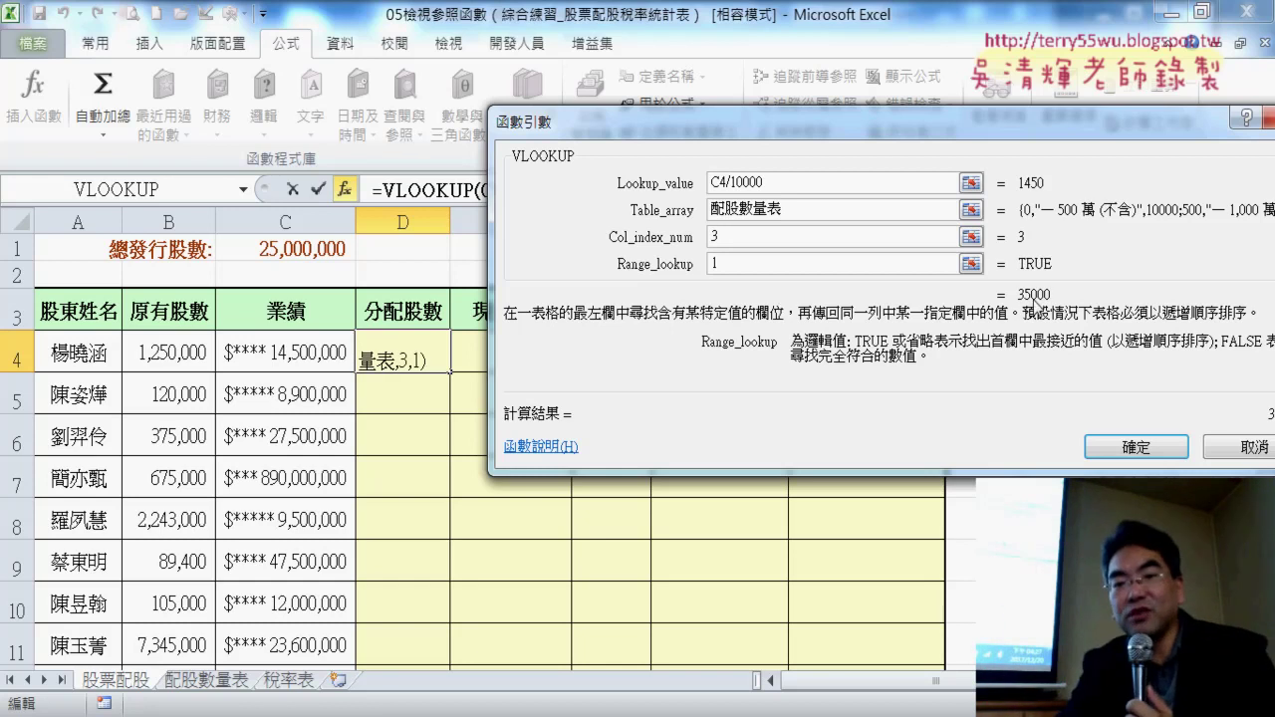
pyautogui.click(1100, 442)
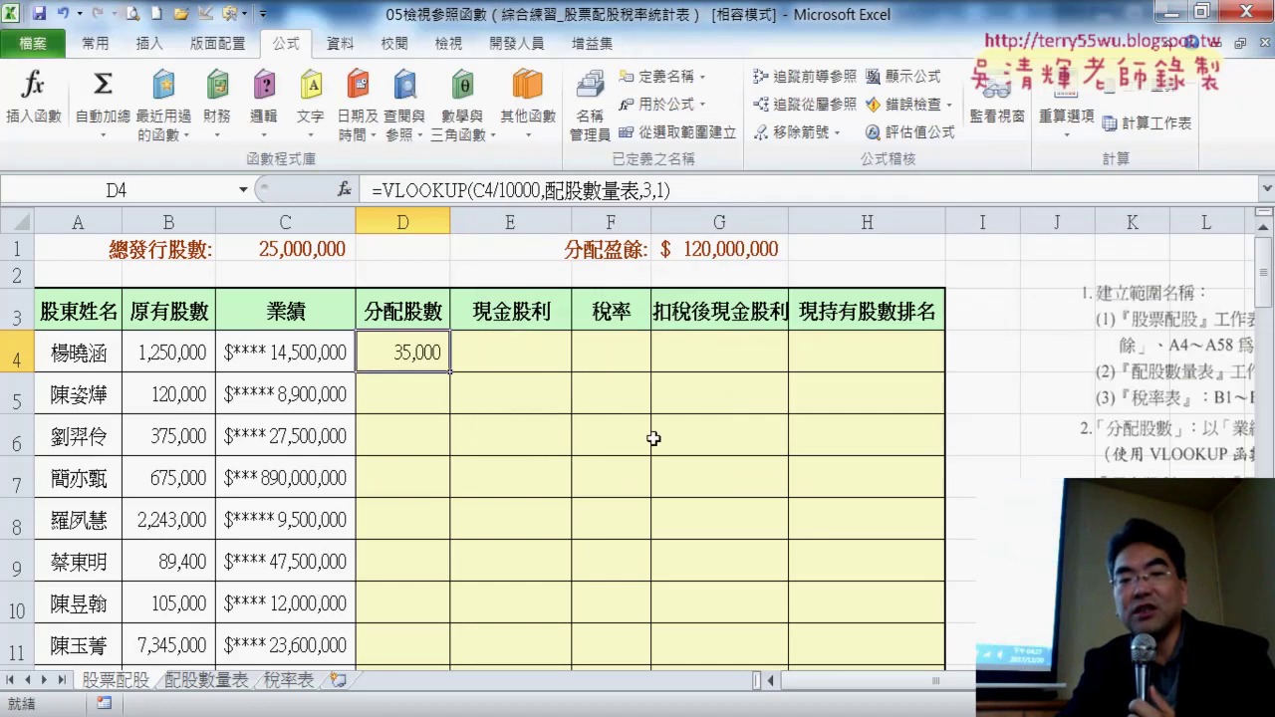
pyautogui.doubleClick(451, 371)
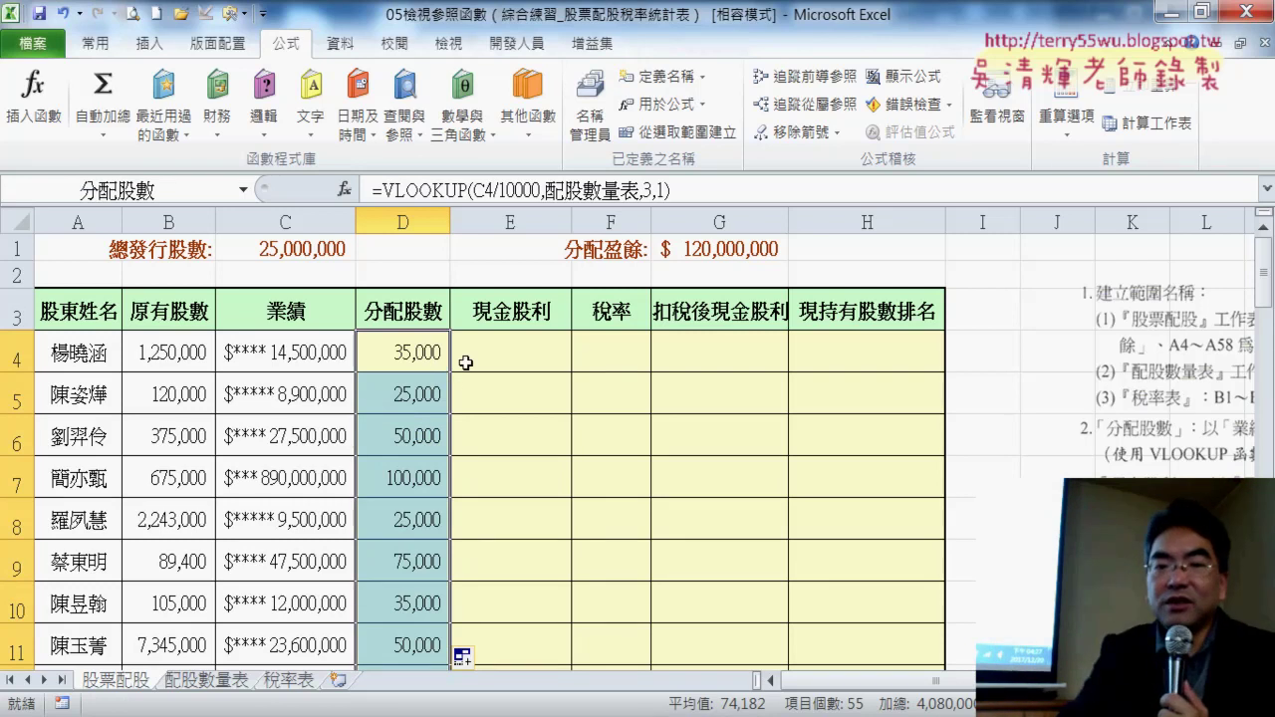
pyautogui.click(497, 356)
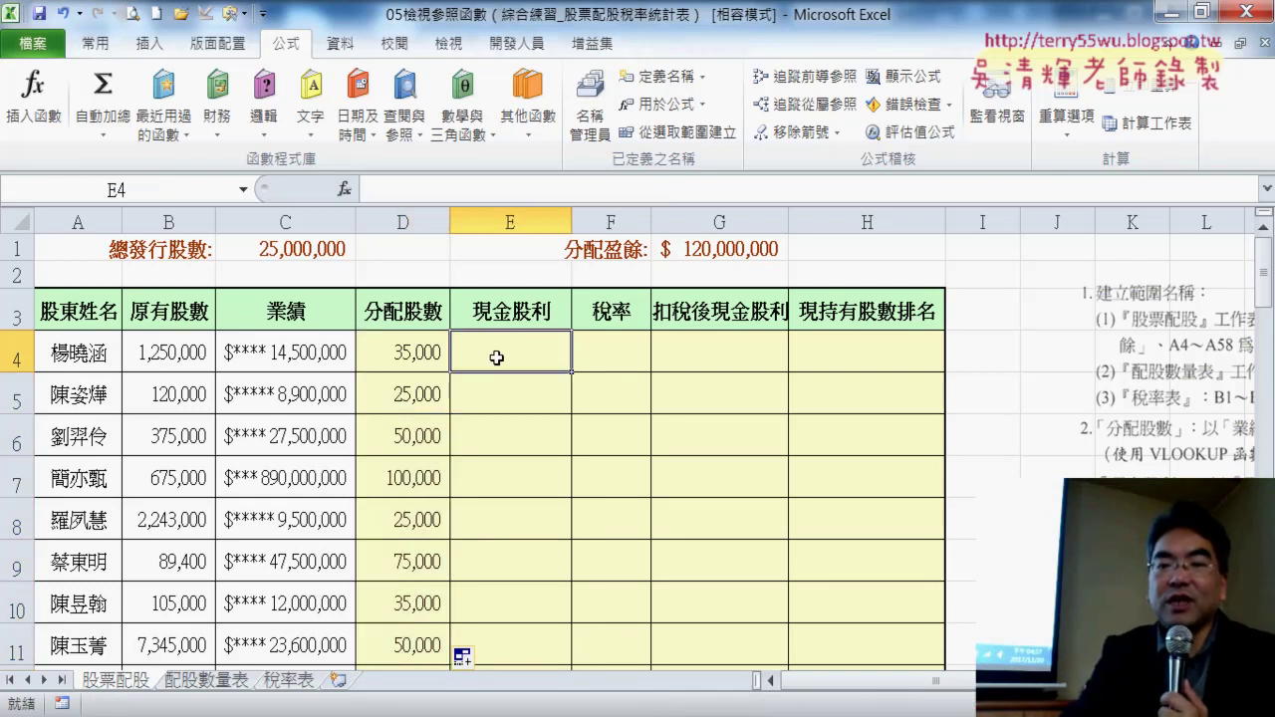
pyautogui.hscroll(3, 708, 343)
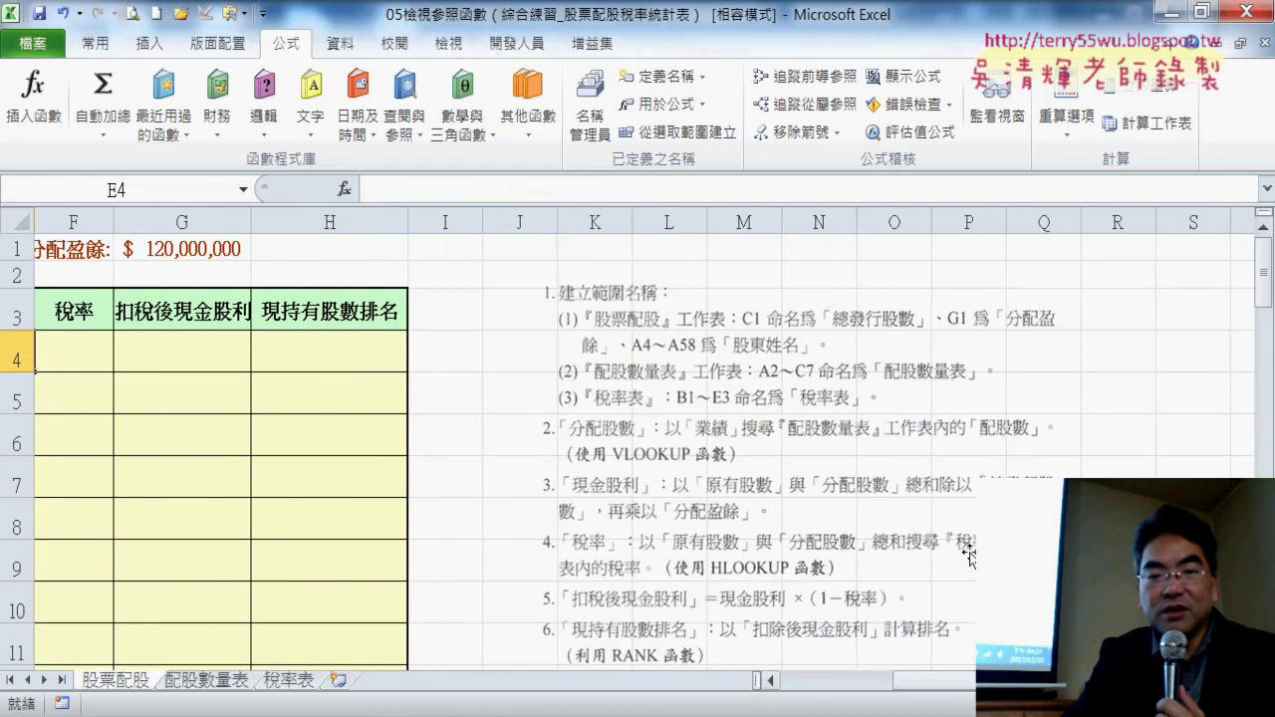
pyautogui.scroll(-2, 707, 344)
pyautogui.scroll(1, 707, 344)
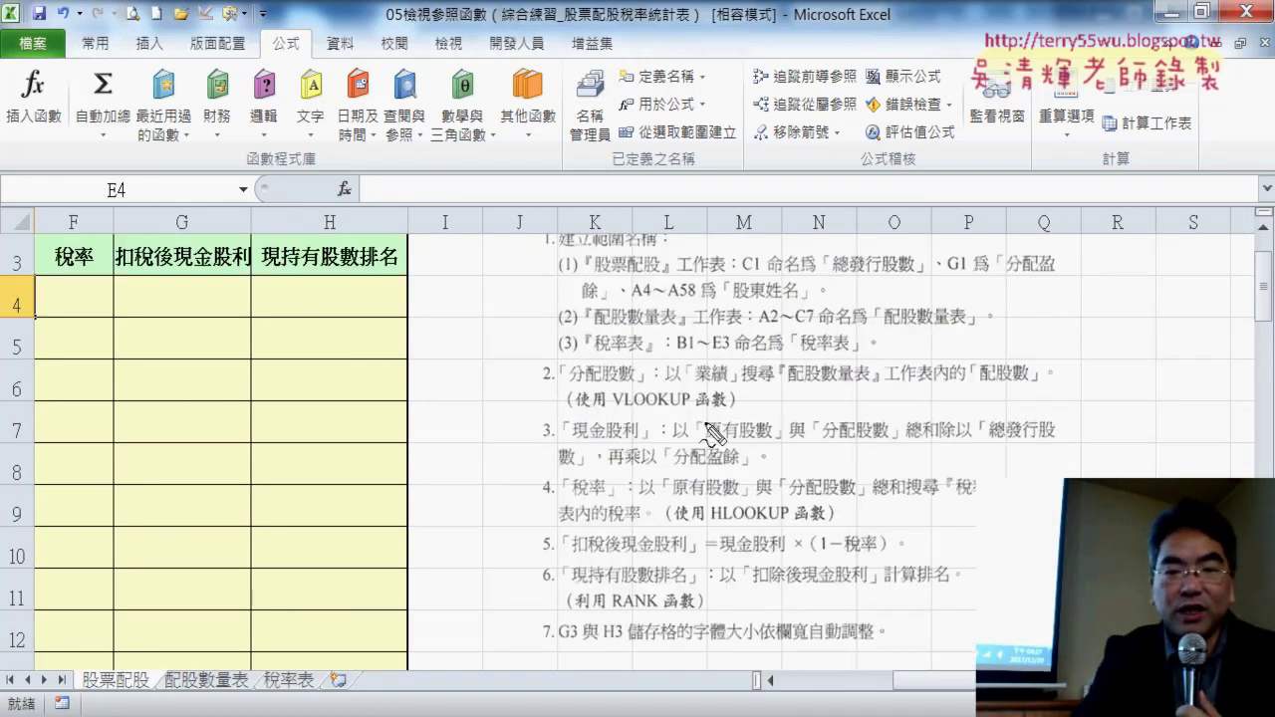
pyautogui.moveTo(721, 408); pyautogui.dragTo(718, 440)
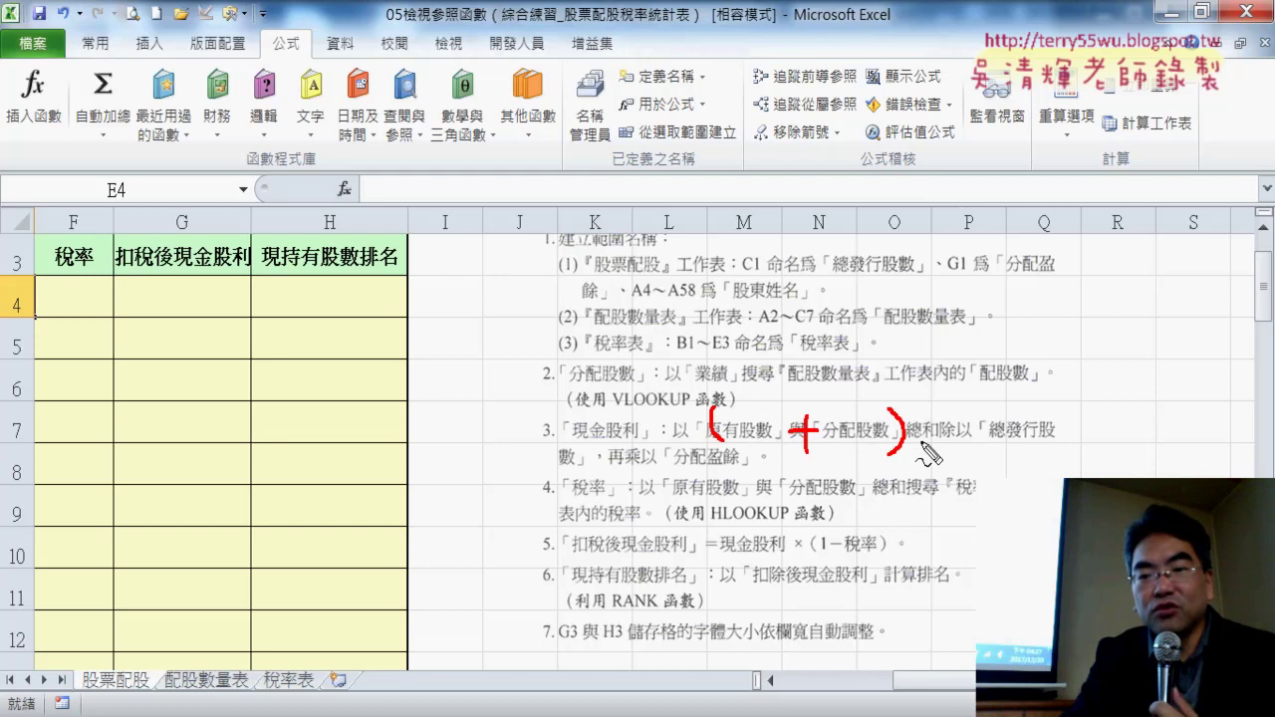
pyautogui.moveTo(989, 384); pyautogui.dragTo(953, 461)
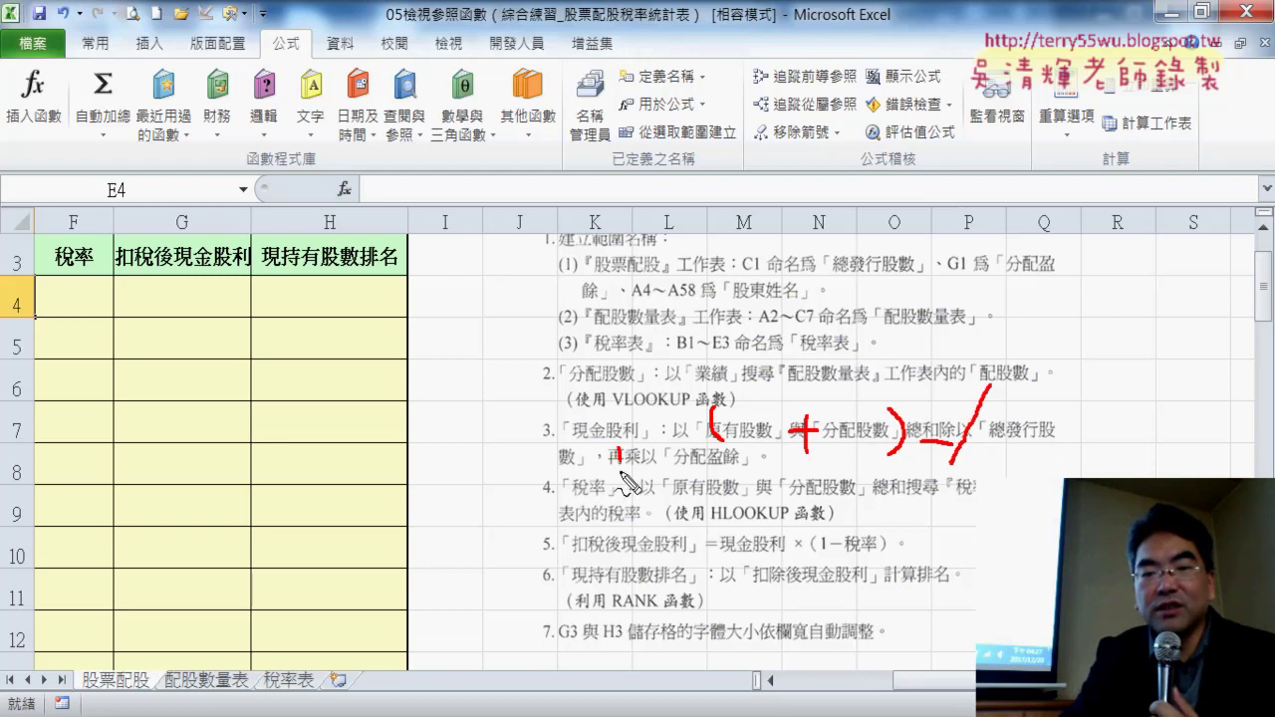
pyautogui.moveTo(610, 476); pyautogui.dragTo(639, 453)
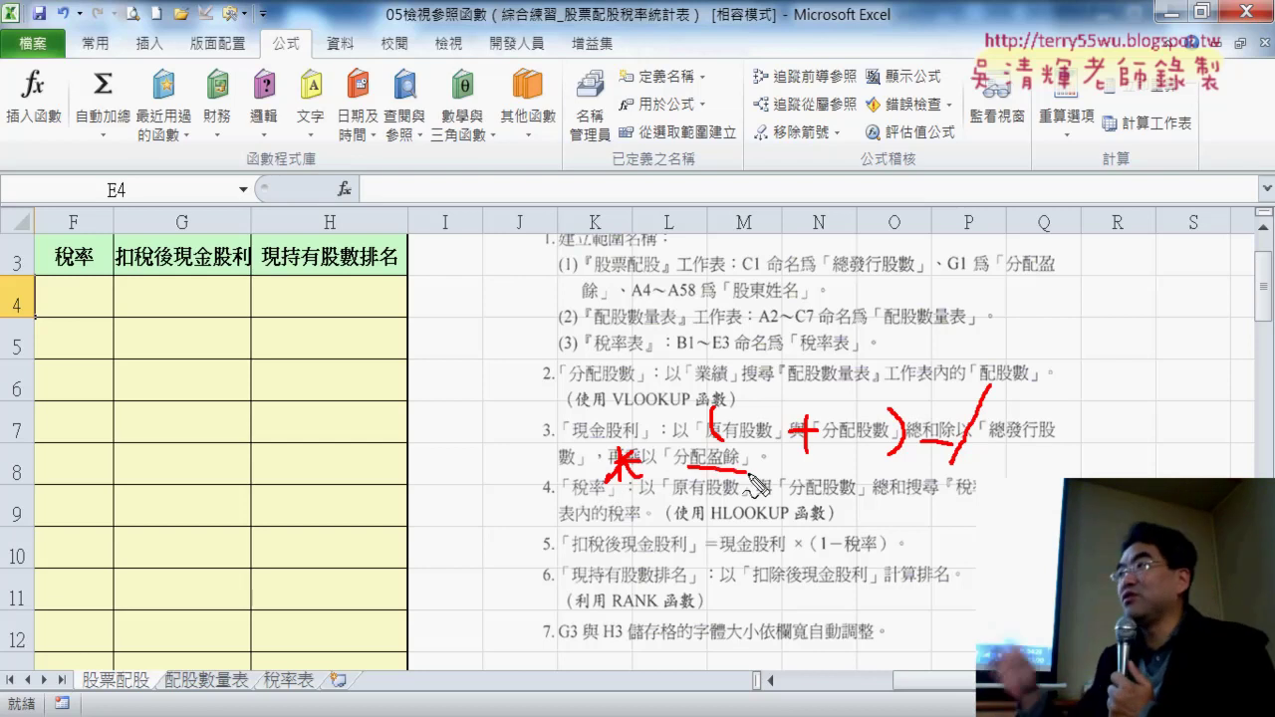
pyautogui.press('Escape')
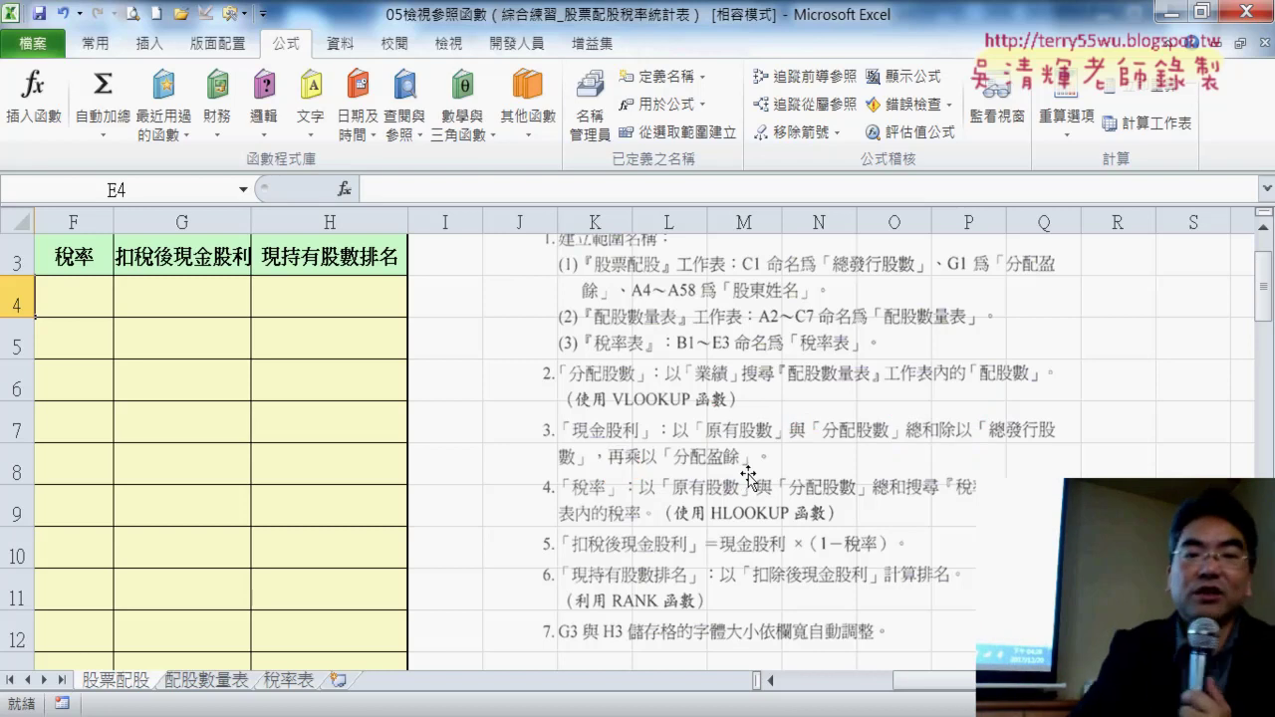
pyautogui.moveTo(921, 684); pyautogui.dragTo(787, 684)
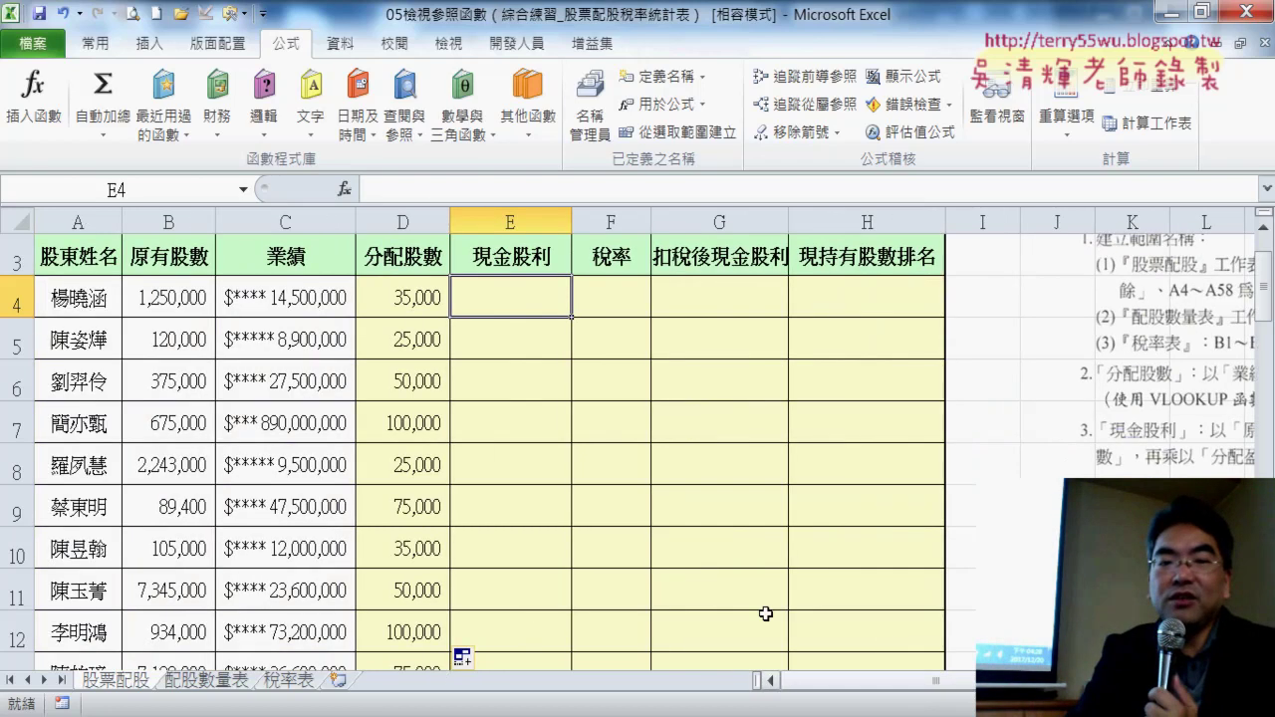
# Start E4's formula as =(原有股數+分配股數 by inserting both defined names
pyautogui.click(446, 197)
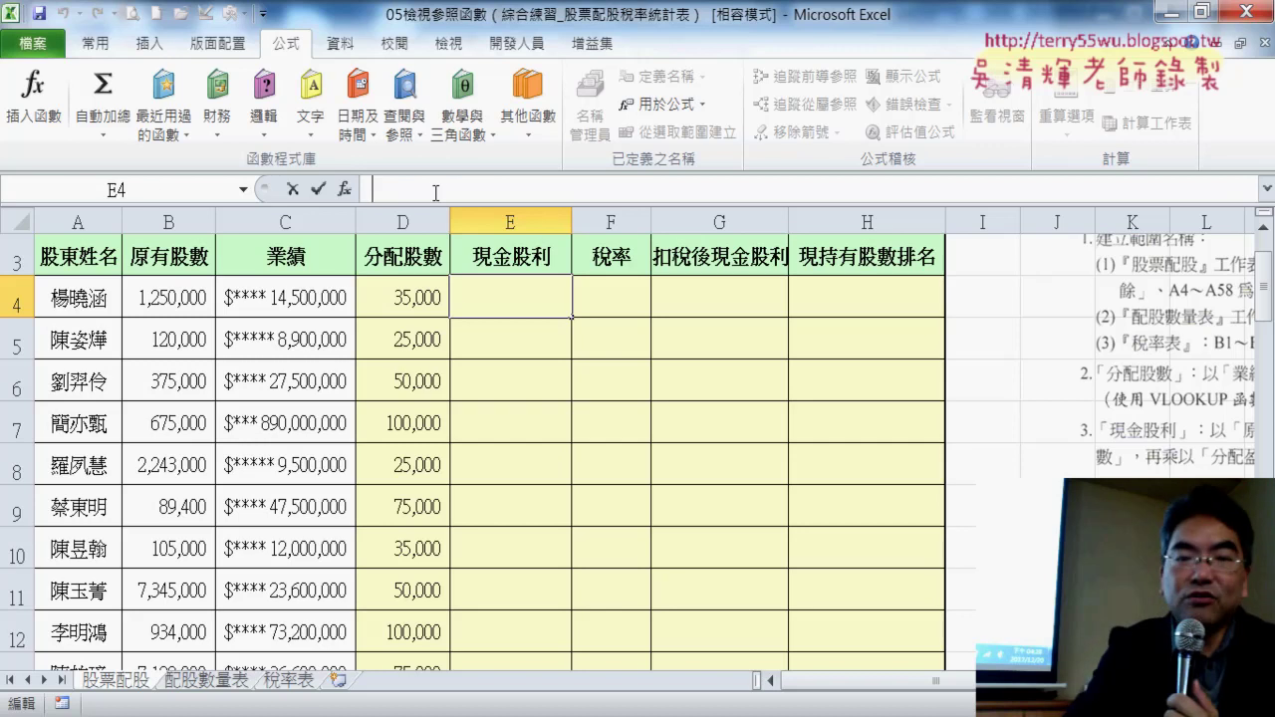
pyautogui.write('=')
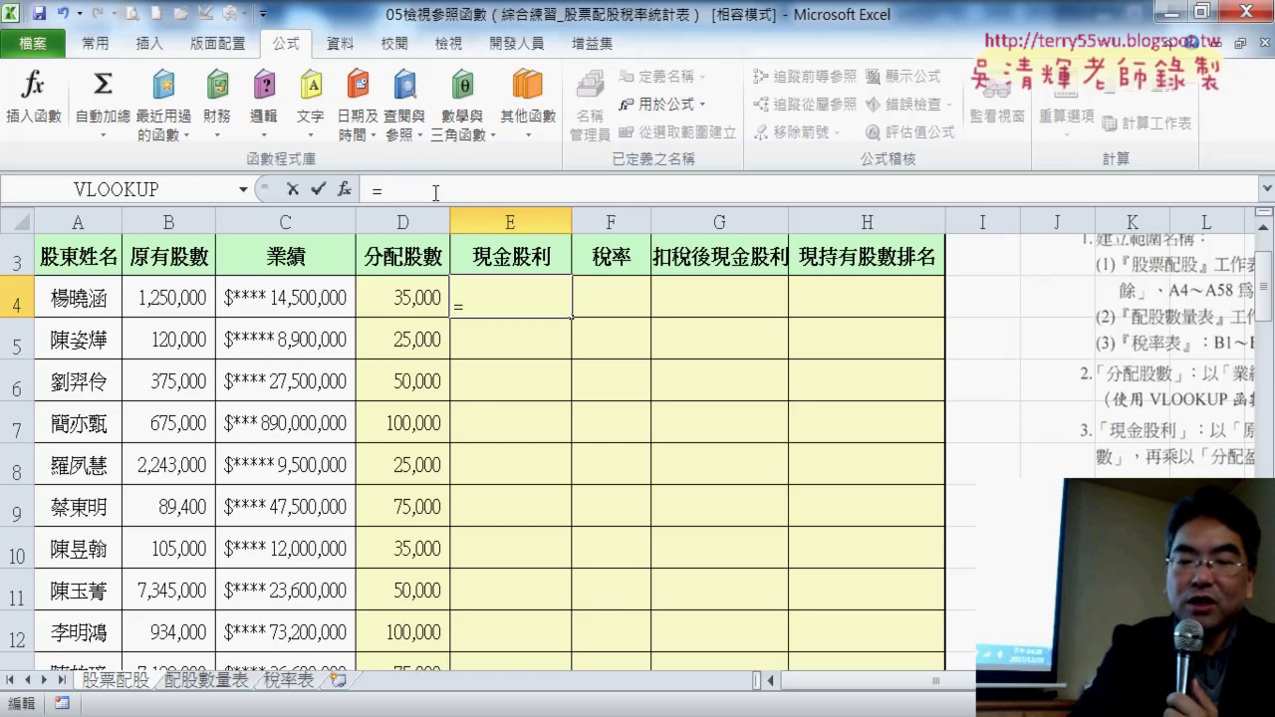
pyautogui.write('(')
pyautogui.press('F3')
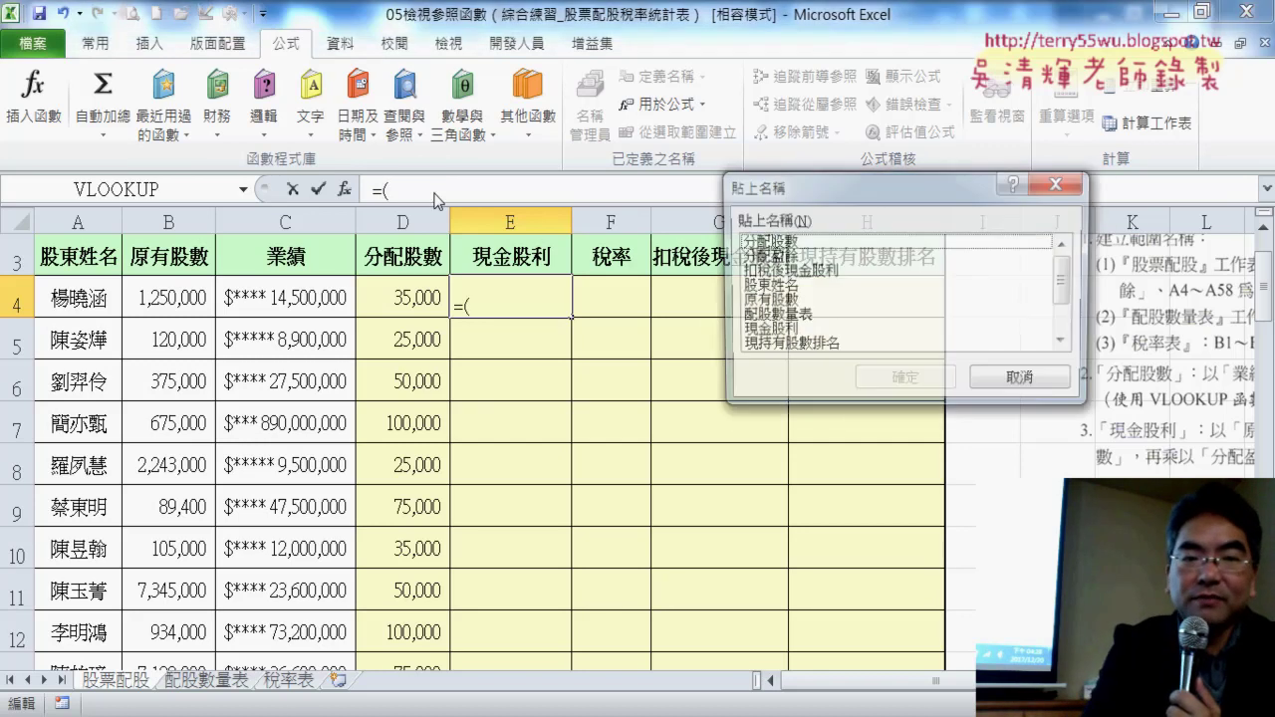
pyautogui.doubleClick(792, 300)
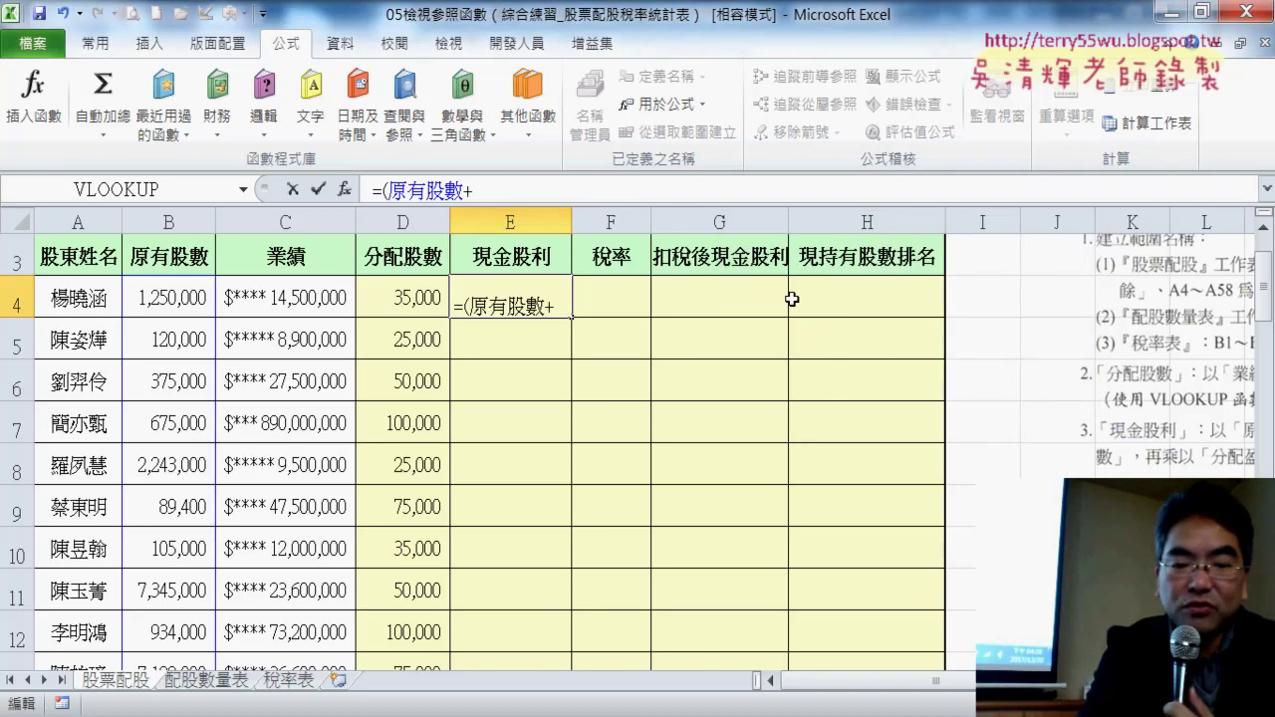
pyautogui.press('F3')
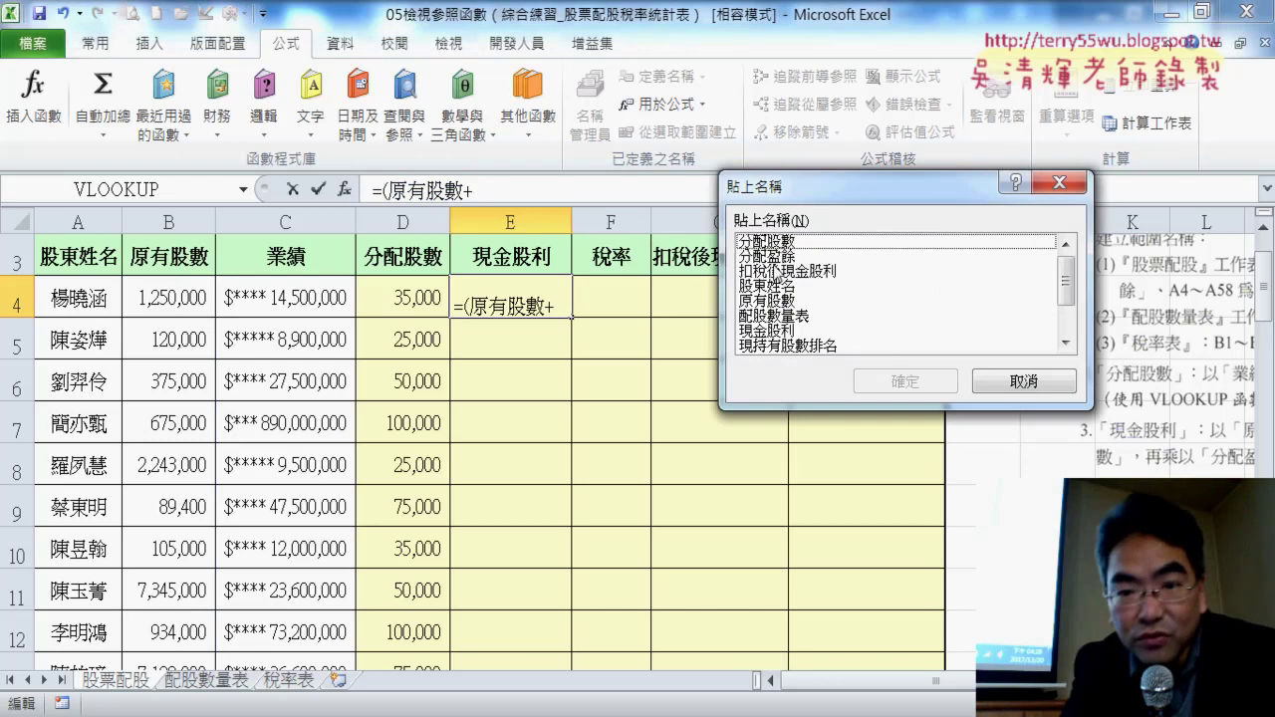
pyautogui.doubleClick(776, 242)
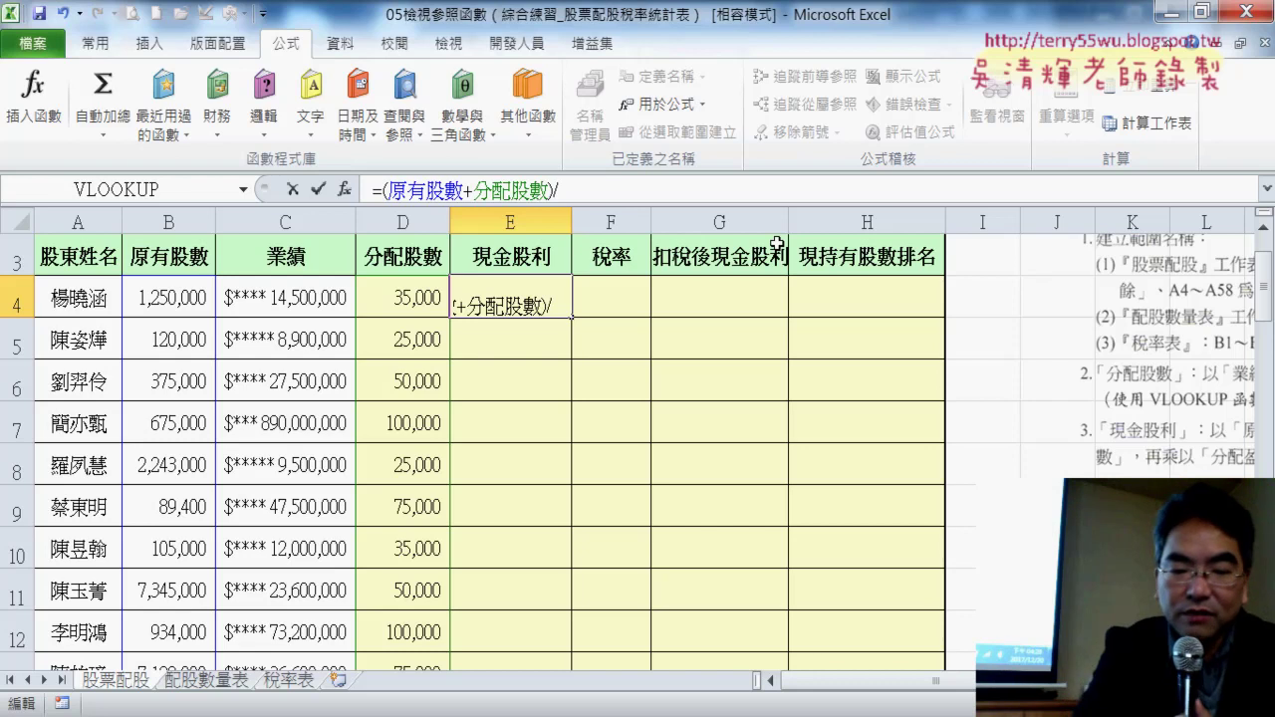
# Complete E4 as =(原有股數+分配股數)/總發行股數*分配盈餘, showing $6,168,000
pyautogui.press('F3')
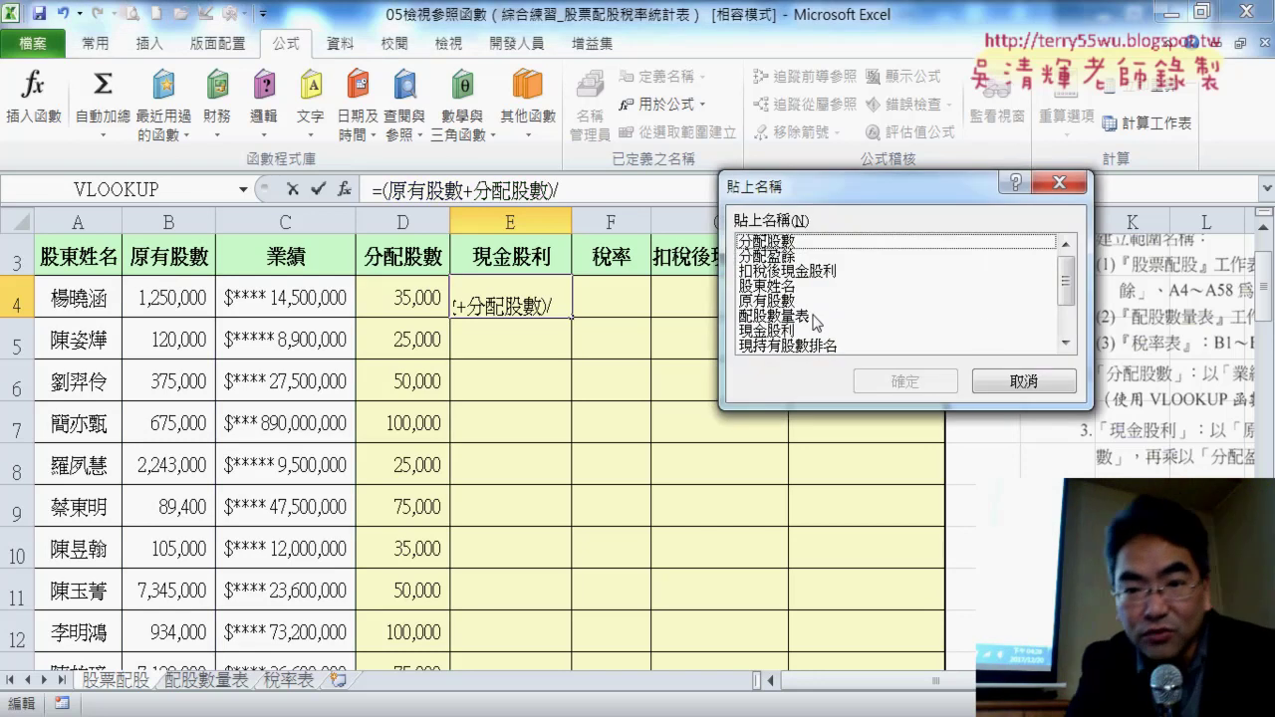
pyautogui.scroll(-2, 1038, 325)
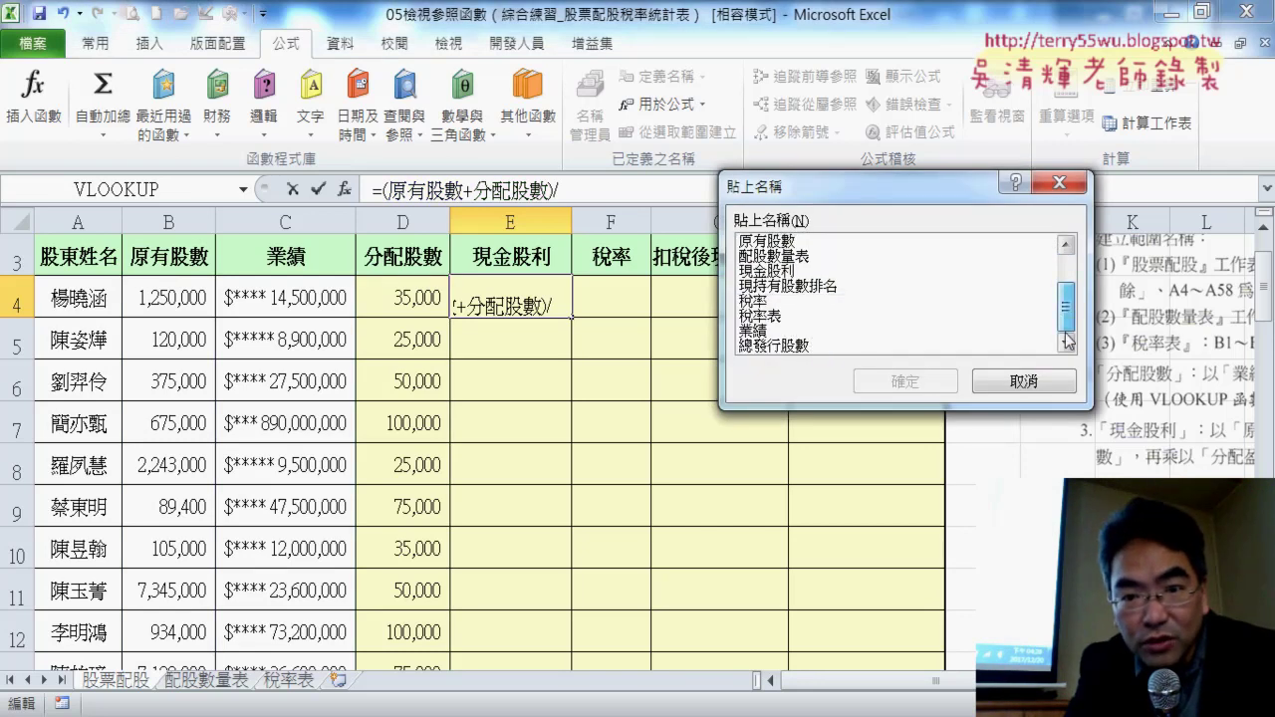
pyautogui.click(818, 347)
pyautogui.doubleClick(819, 347)
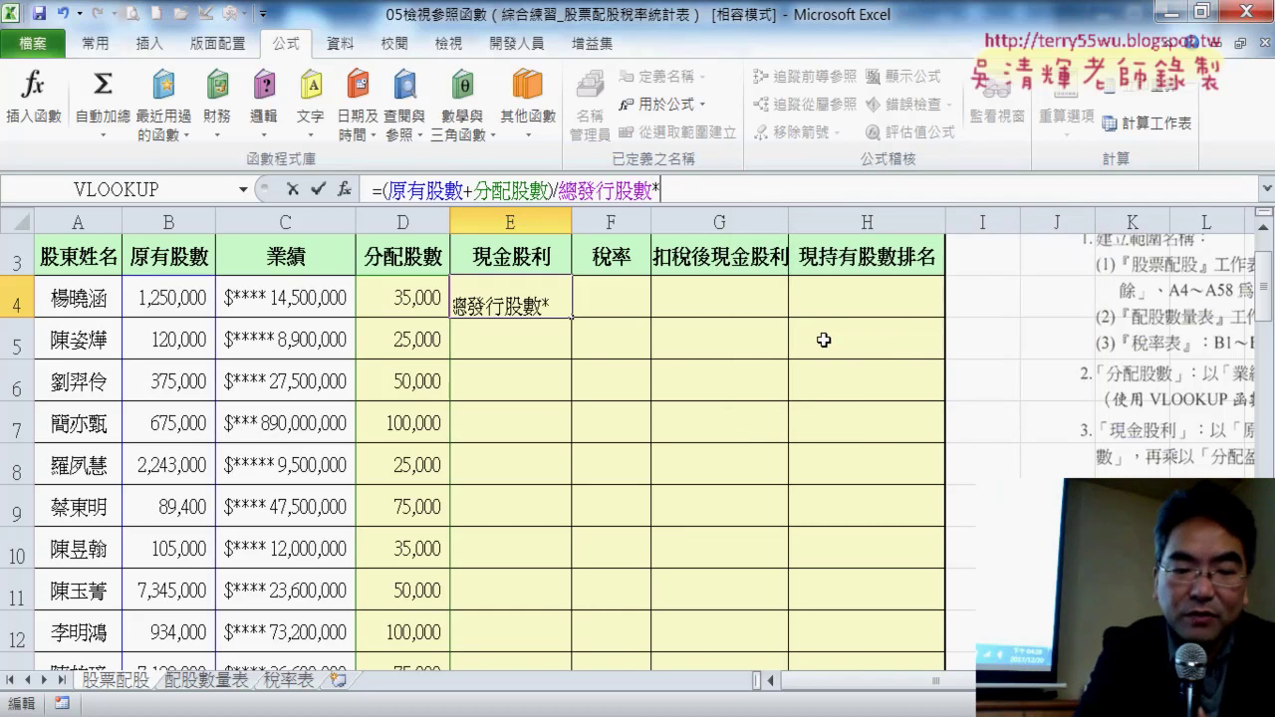
pyautogui.press('F3')
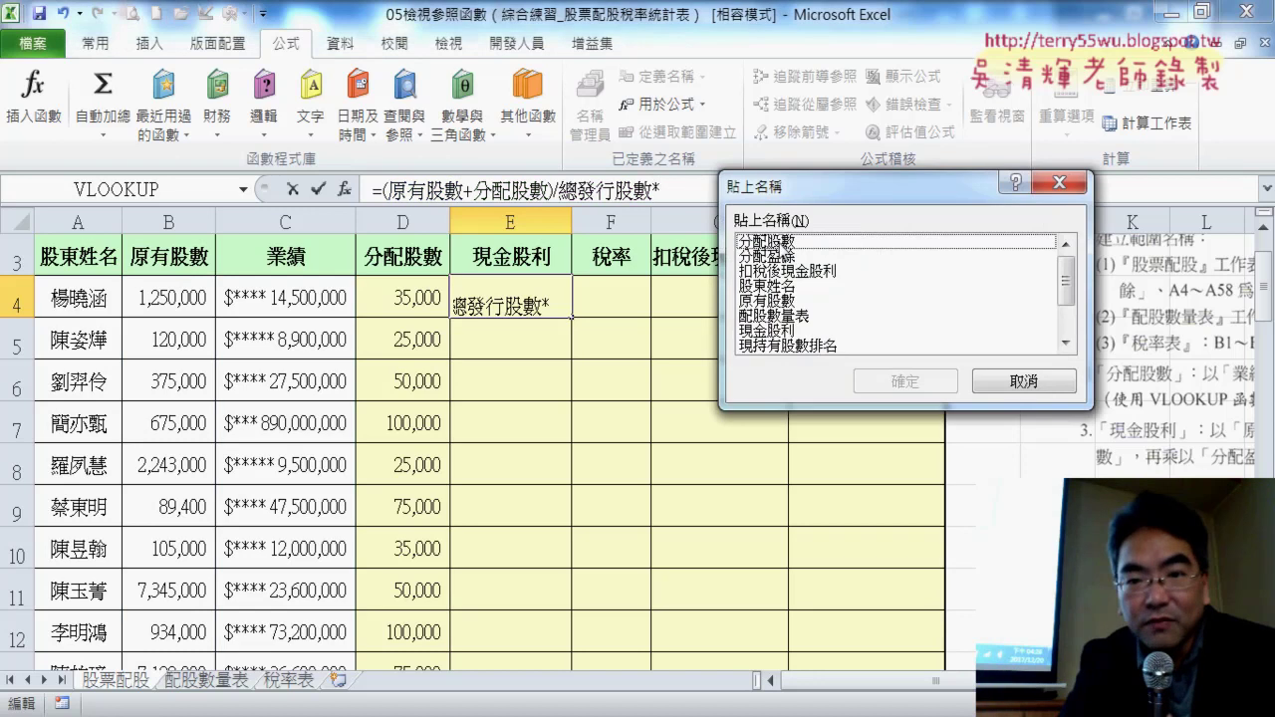
pyautogui.click(783, 255)
pyautogui.doubleClick(783, 255)
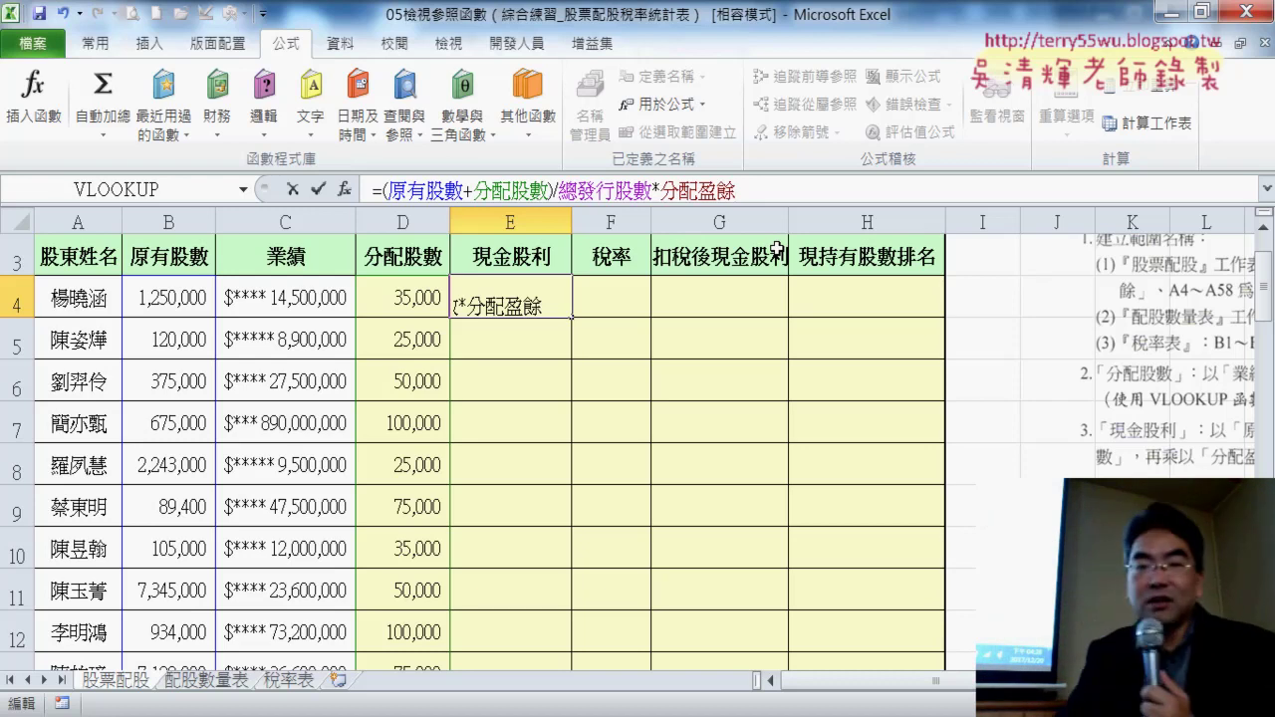
pyautogui.click(317, 188)
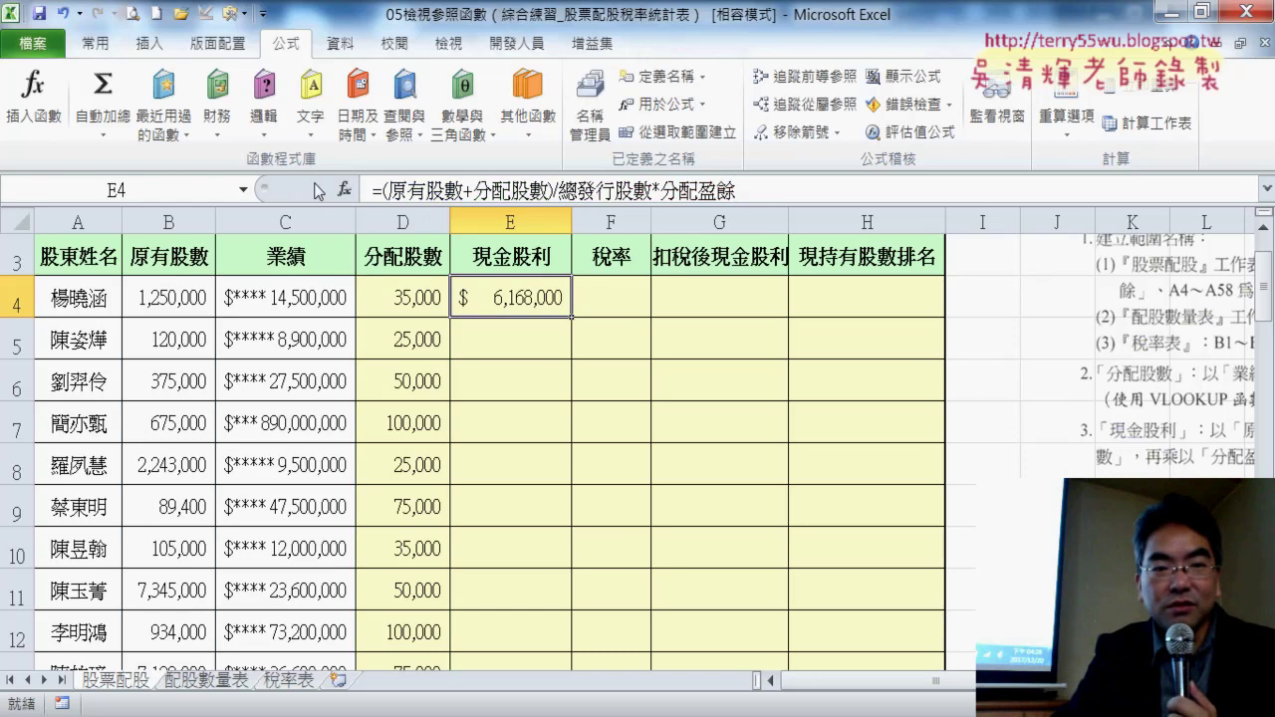
# Fill the cash dividend formula down column E and review E4's formula unchanged
pyautogui.doubleClick(573, 320)
pyautogui.click(804, 188)
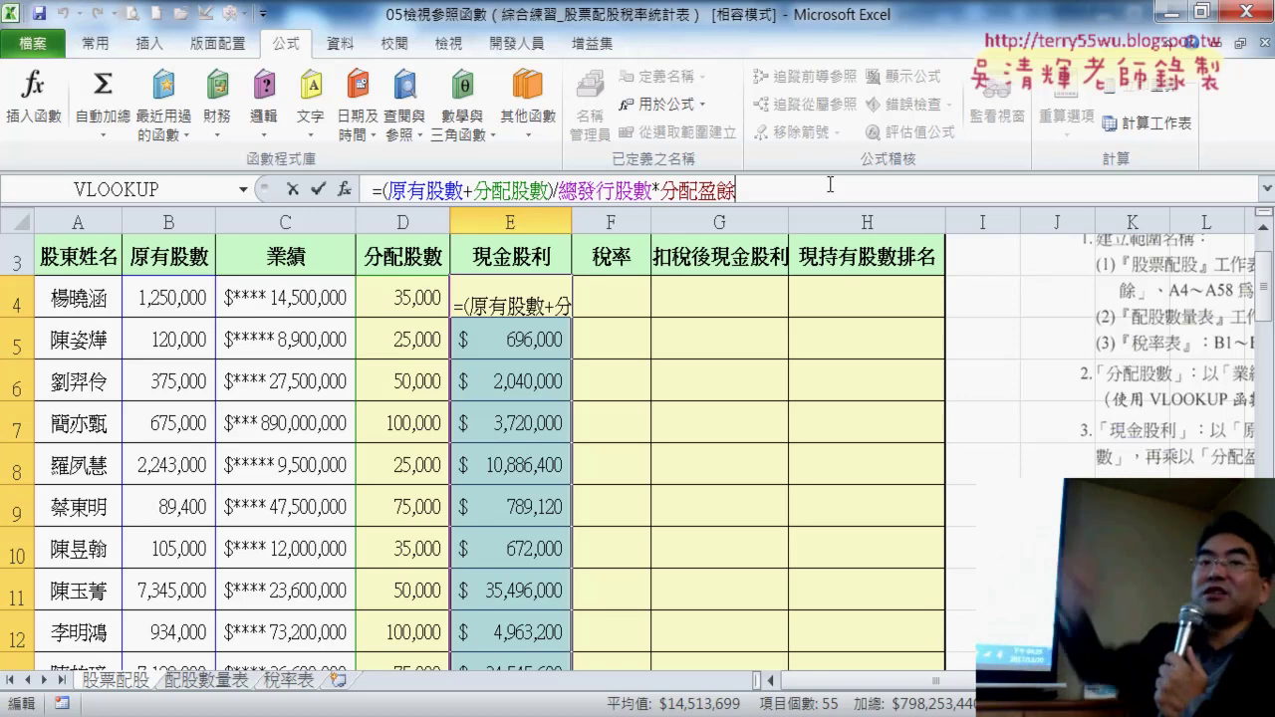
pyautogui.click(319, 189)
# Select F4 and scroll right to read the instruction notes beside the table
pyautogui.click(627, 303)
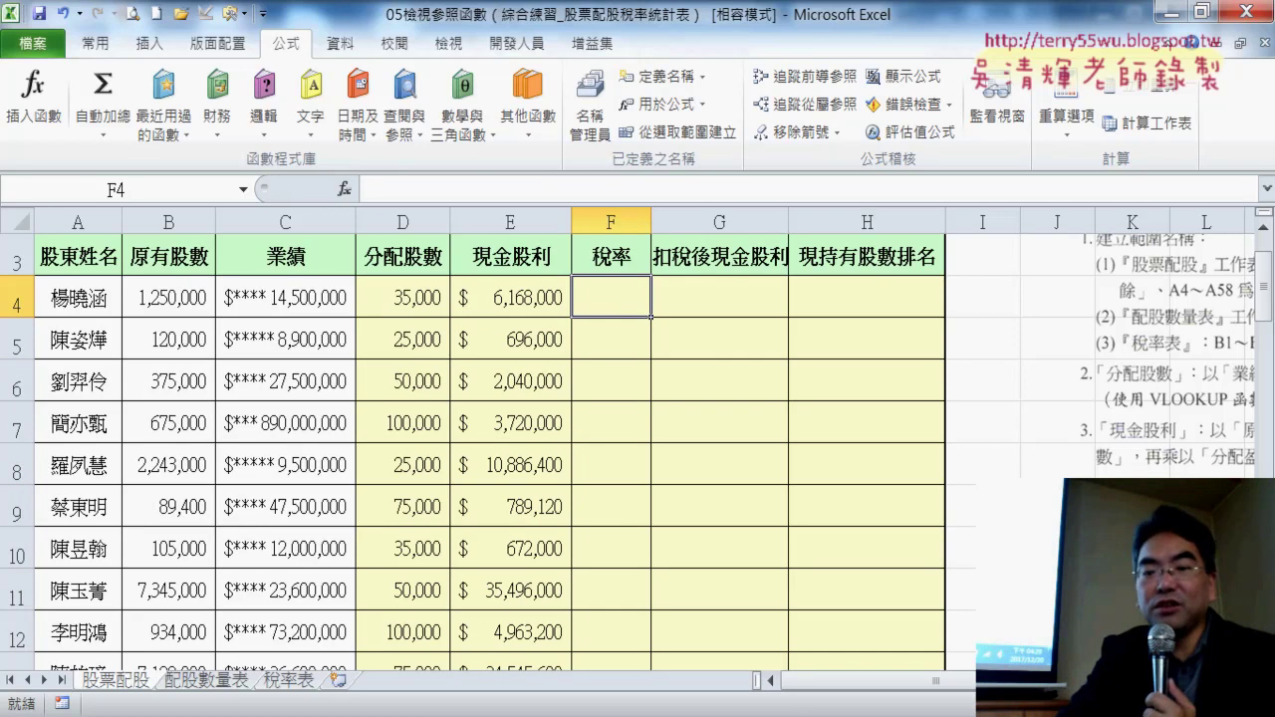
pyautogui.hscroll(4, 935, 556)
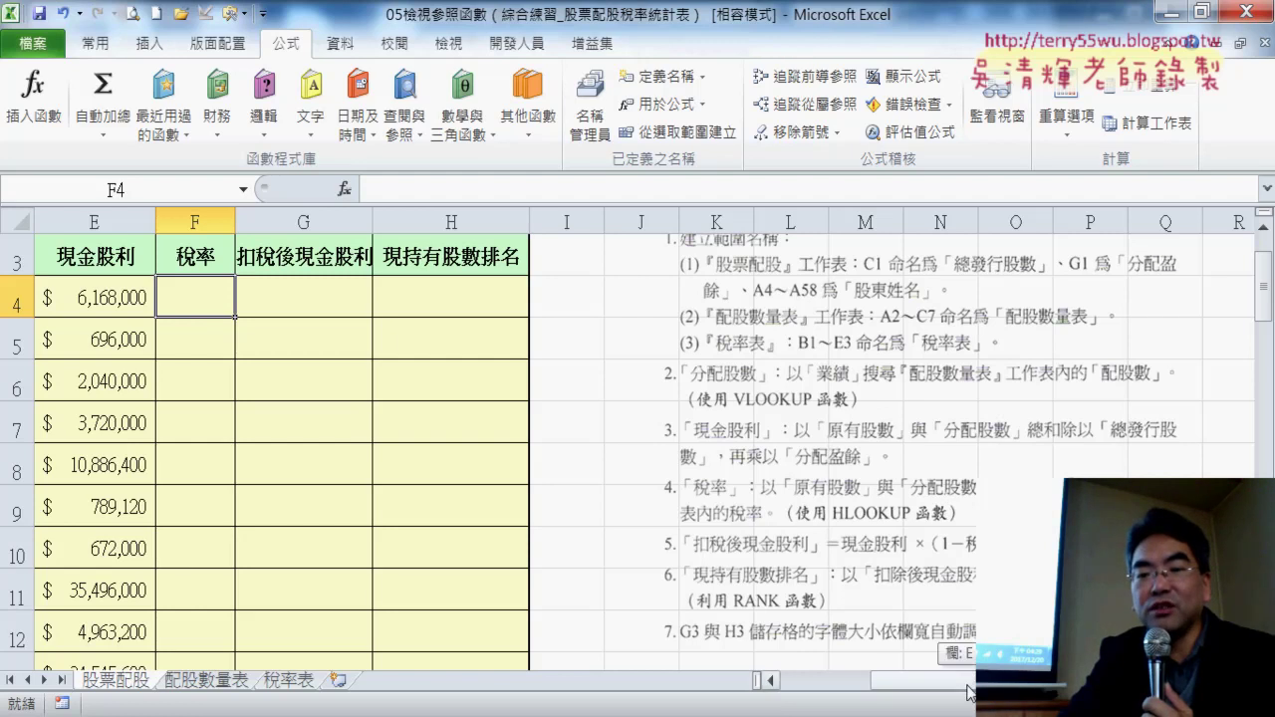
# Copy the (原有股數+分配股數) text from E4's formula, then select F4
pyautogui.hscroll(-4, 767, 680)
pyautogui.click(518, 292)
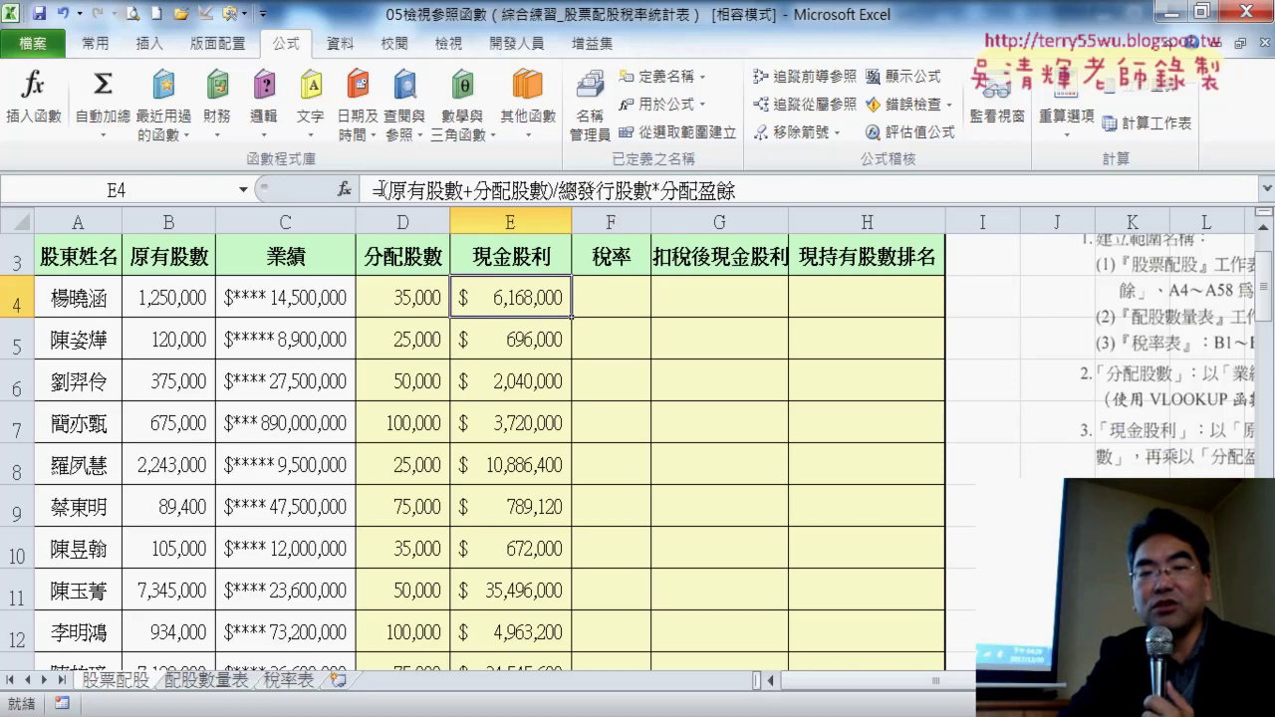
pyautogui.moveTo(382, 189); pyautogui.dragTo(558, 189)
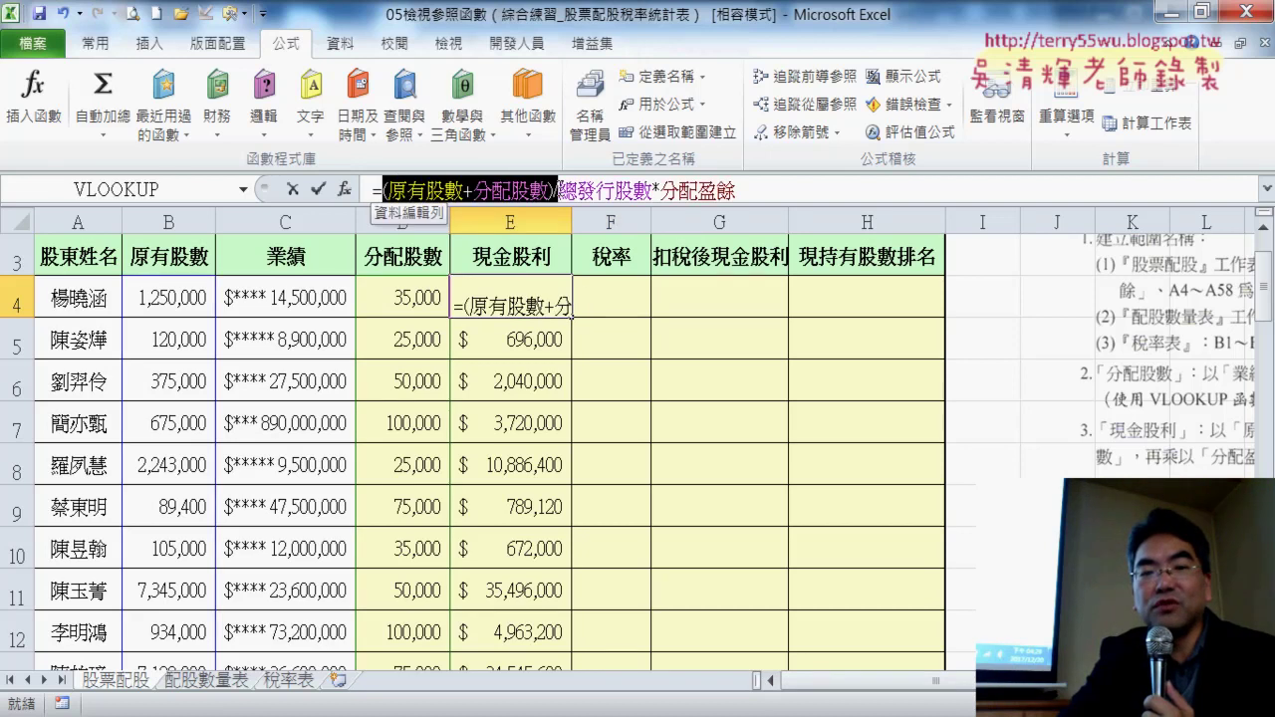
pyautogui.rightClick(518, 189)
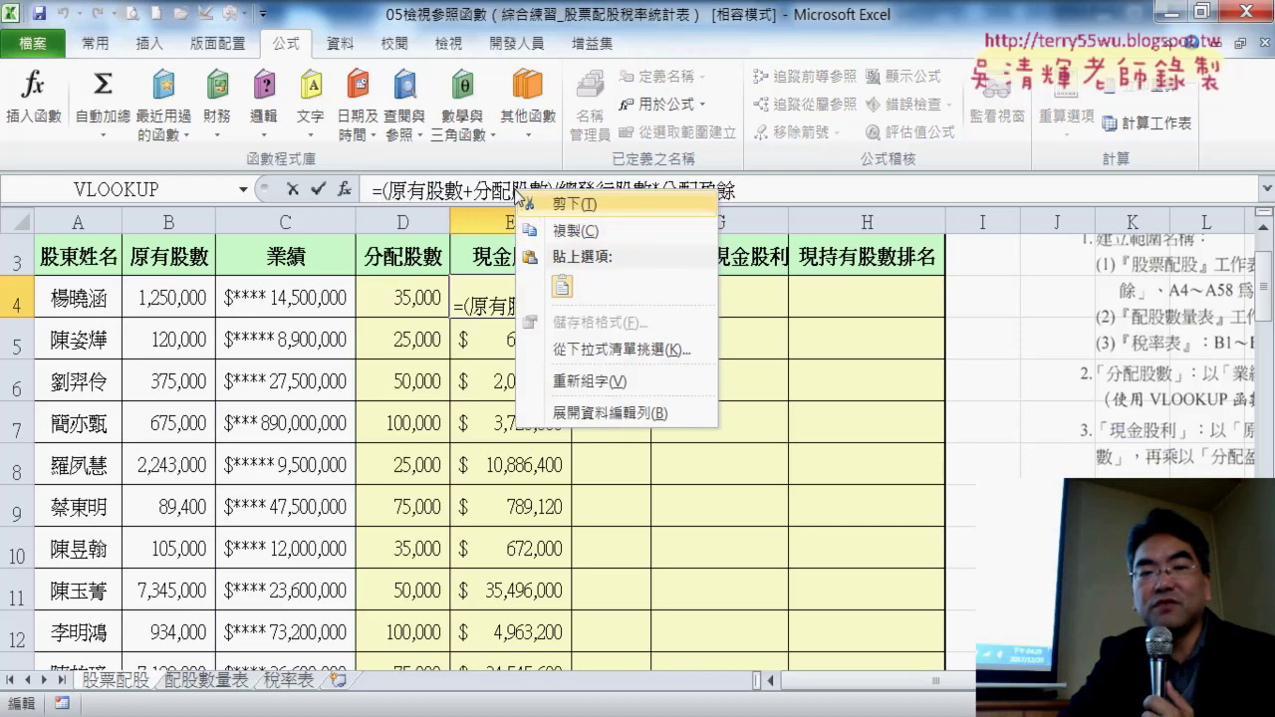
pyautogui.click(550, 236)
pyautogui.press('Escape')
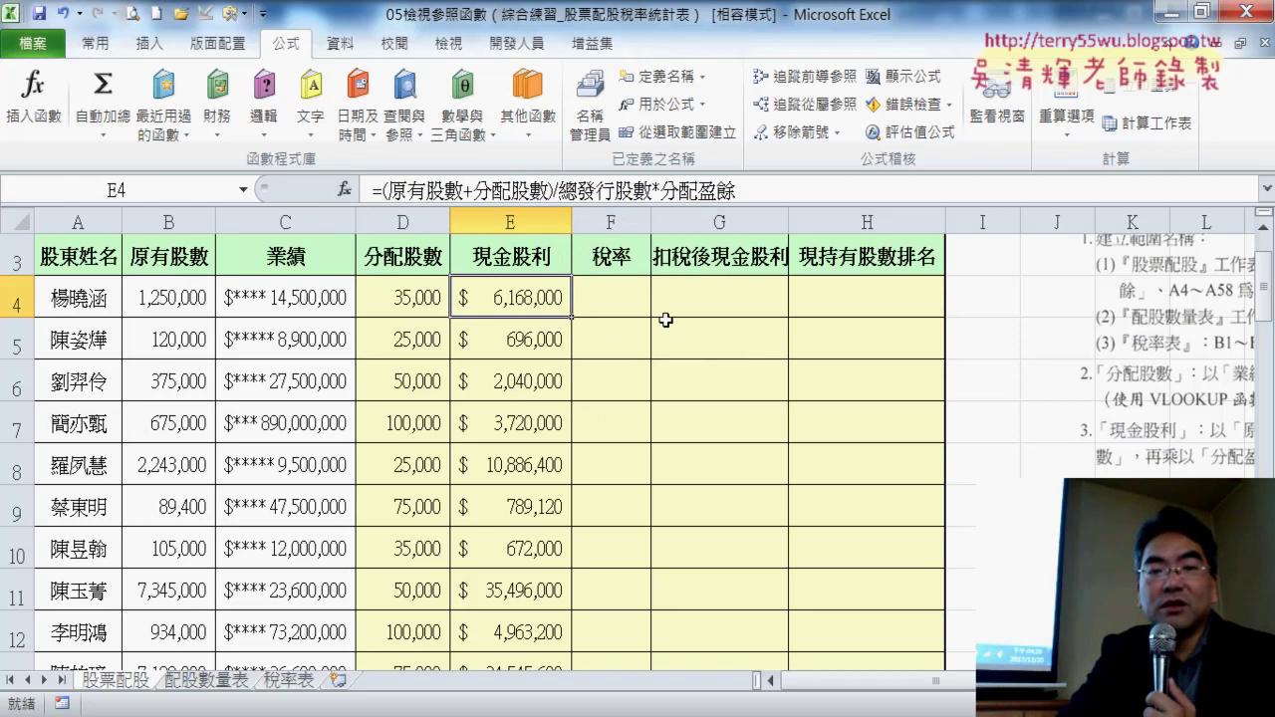
pyautogui.click(626, 305)
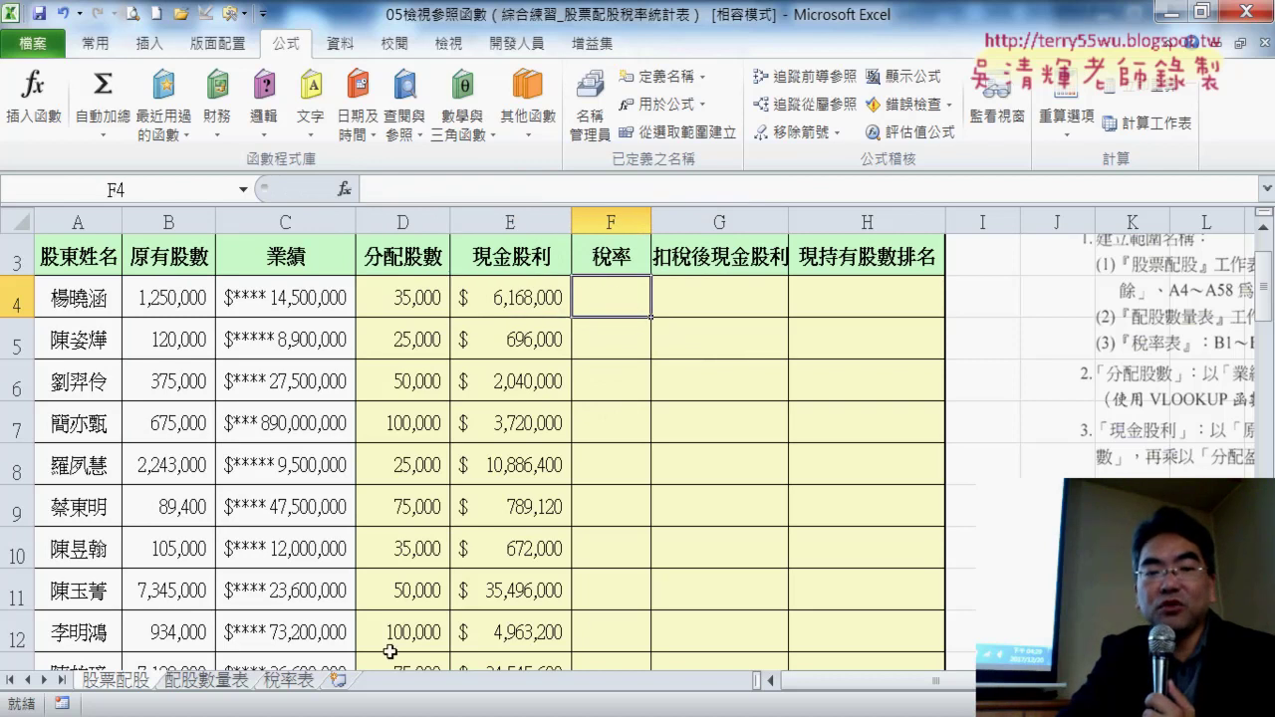
# Show the 稅率表 sheet and mark up its tax brackets with the screen pen, then clear the ink
pyautogui.click(294, 687)
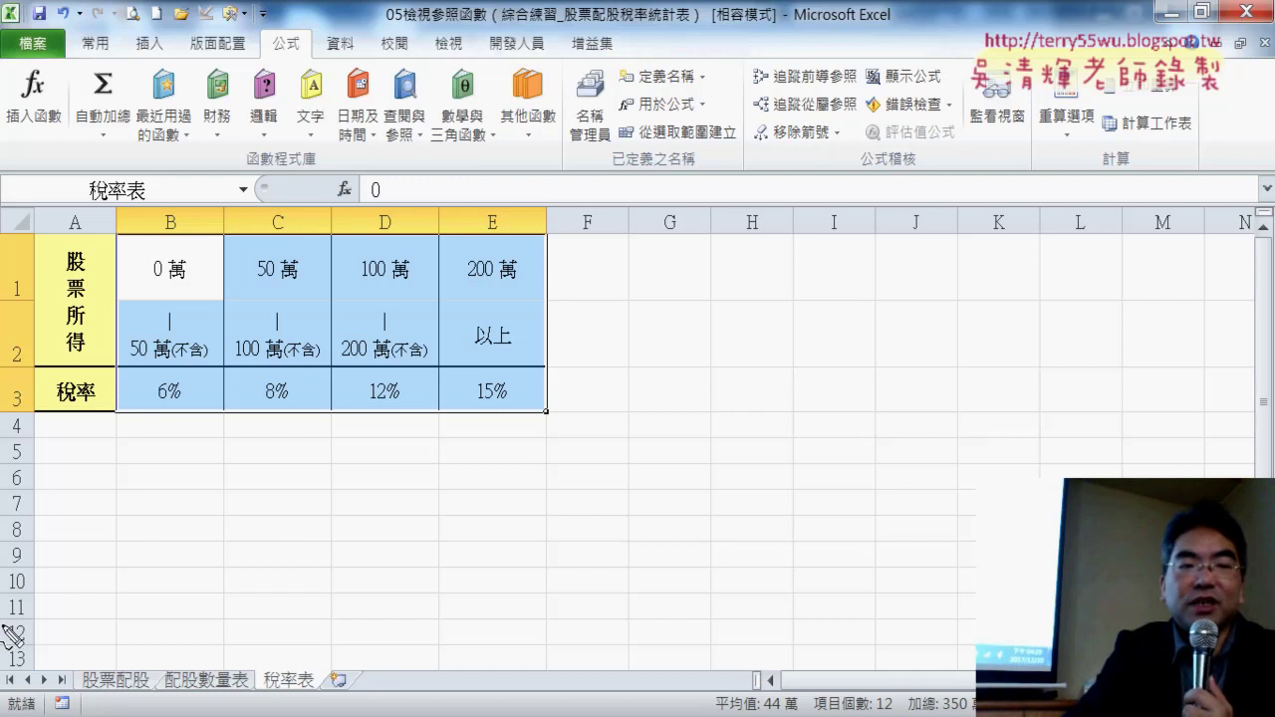
pyautogui.moveTo(88, 431)
pyautogui.mouseDown()
pyautogui.moveTo(124, 437)
pyautogui.moveTo(88, 438)
pyautogui.mouseUp()
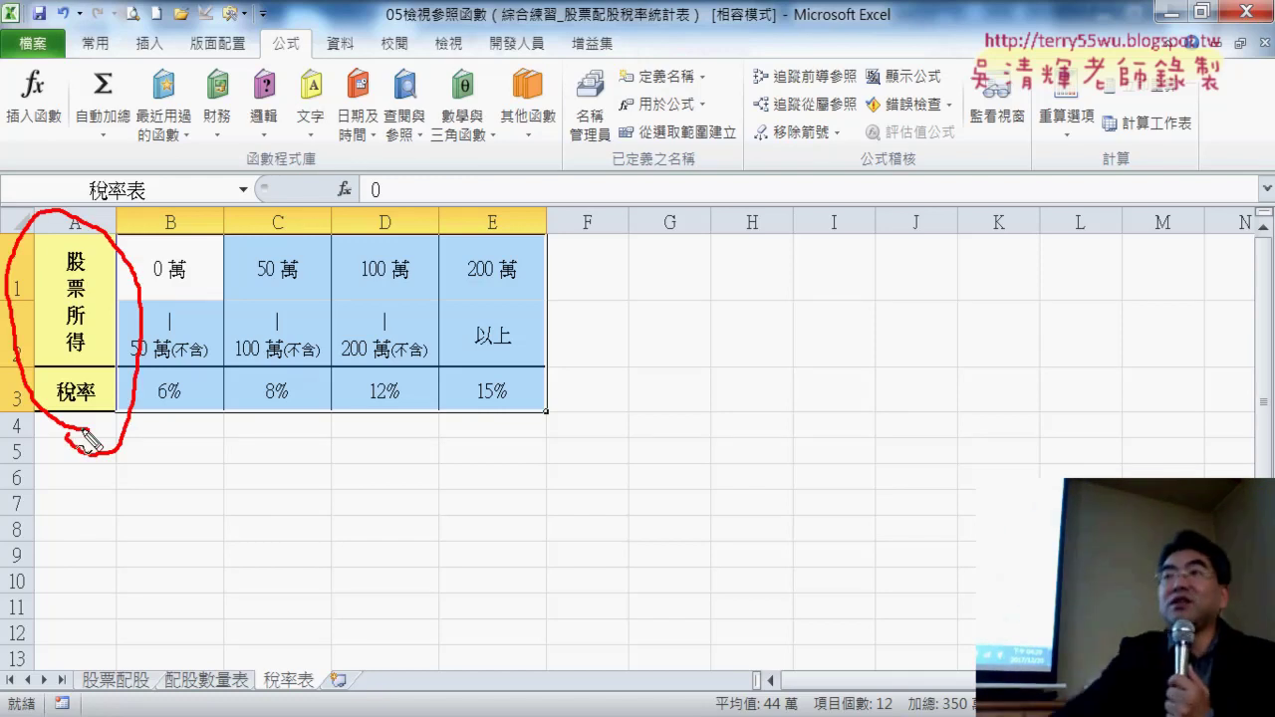
pyautogui.moveTo(149, 462); pyautogui.dragTo(152, 522)
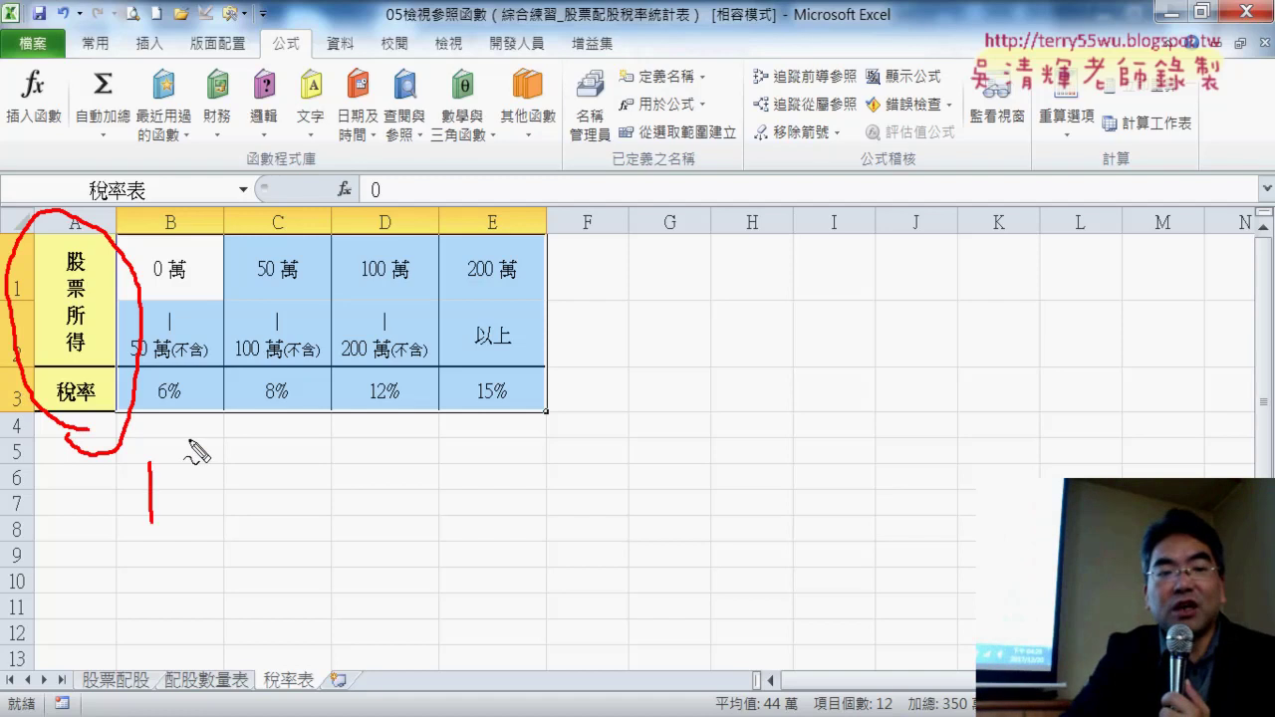
pyautogui.moveTo(188, 460); pyautogui.dragTo(188, 531)
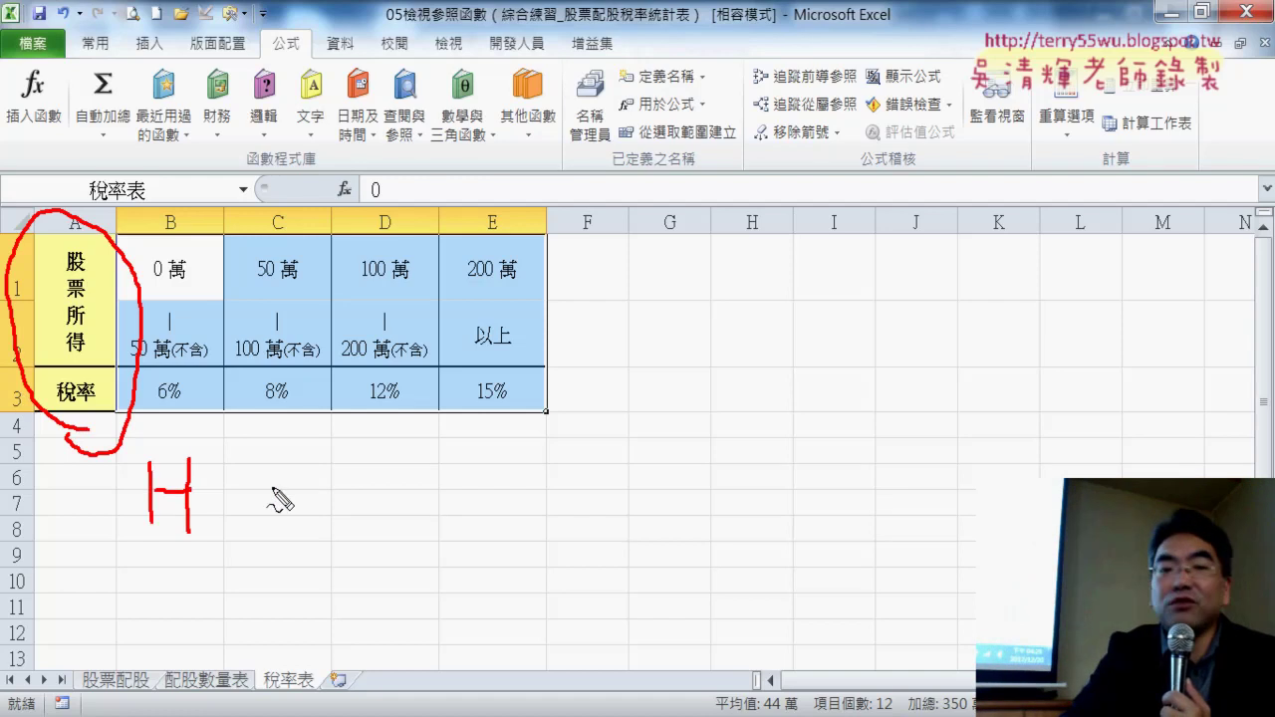
pyautogui.moveTo(275, 460); pyautogui.dragTo(325, 466)
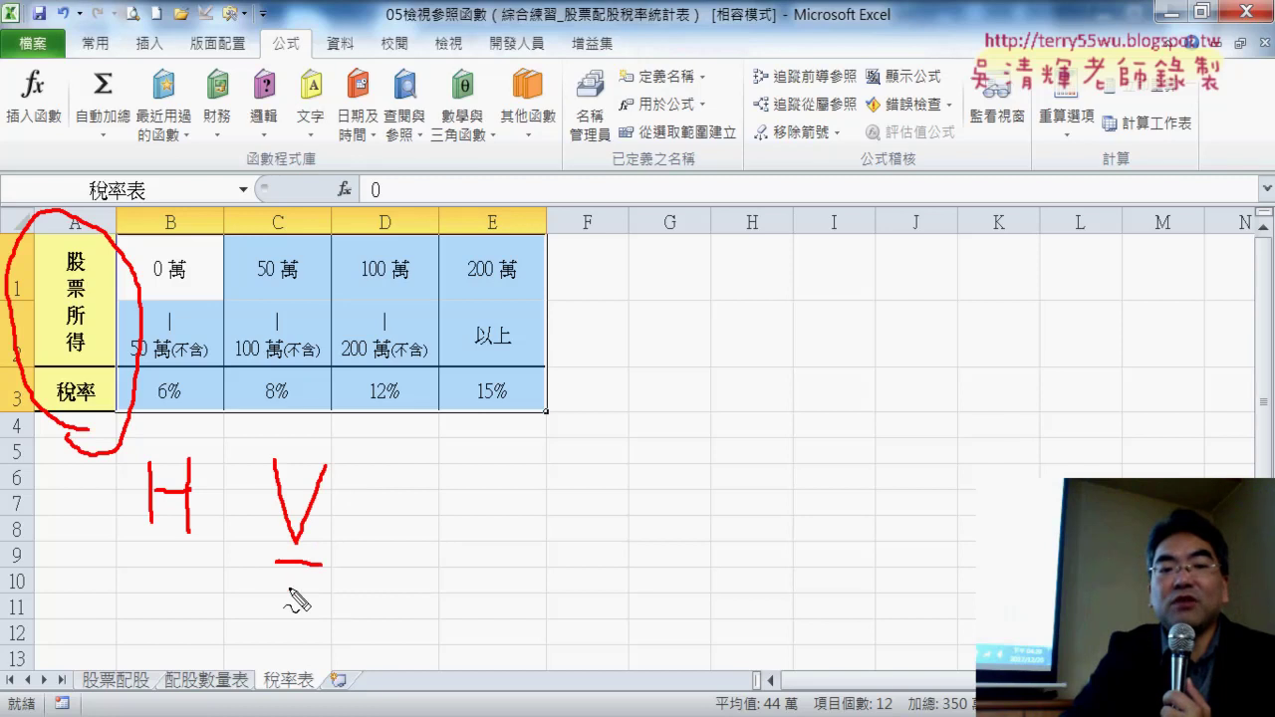
pyautogui.moveTo(283, 585); pyautogui.dragTo(324, 588)
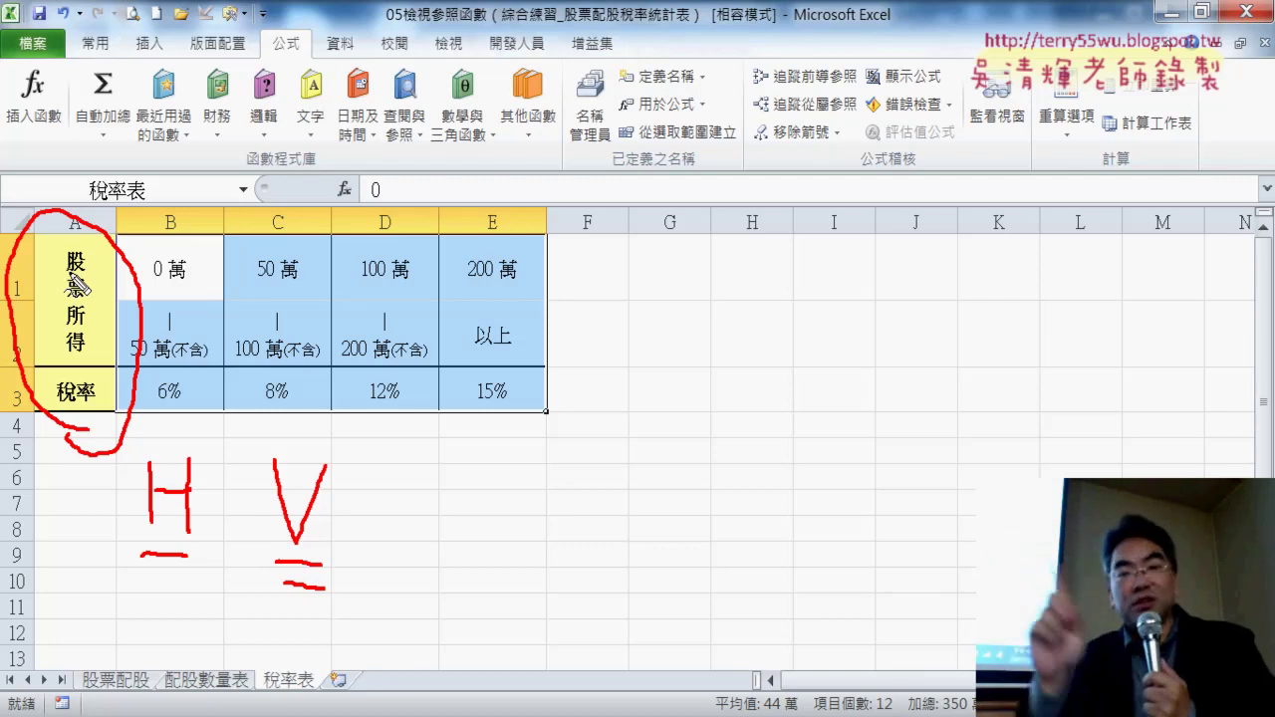
pyautogui.press('Escape')
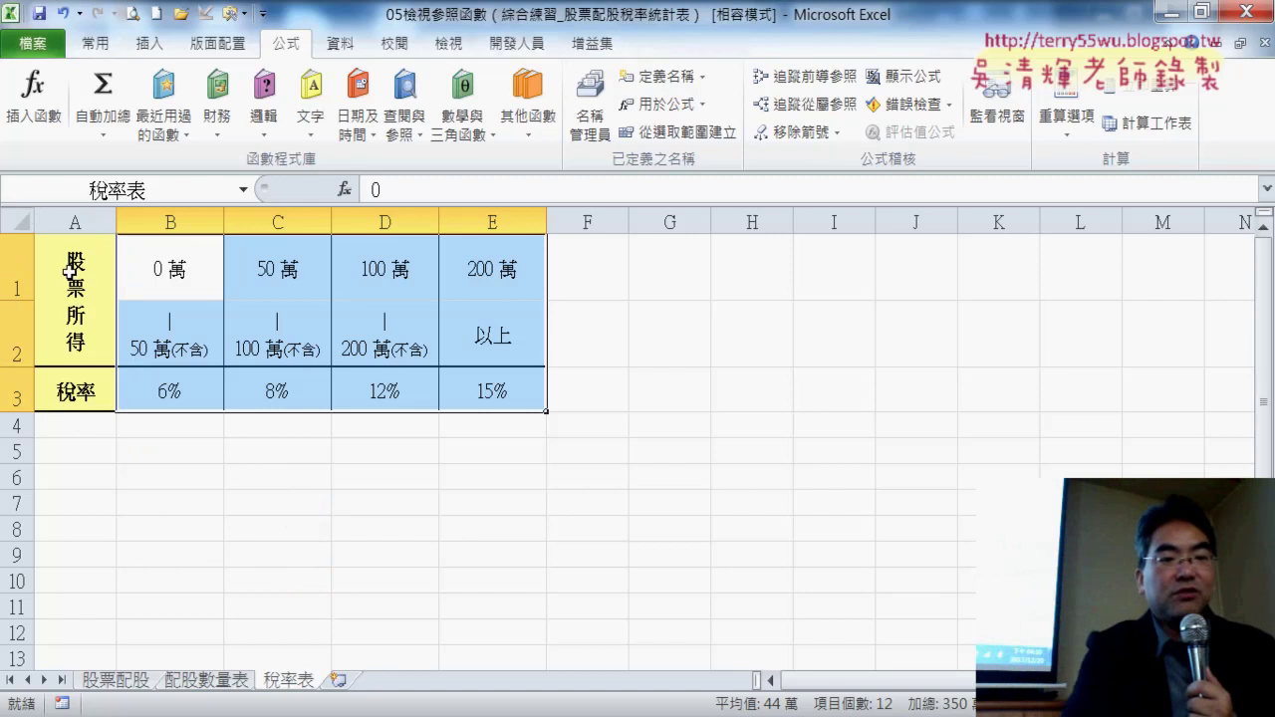
# Insert HLOOKUP in F4 with Lookup_value (原有股數+分配股數)/10000 on the 股票配股 sheet
pyautogui.click(130, 685)
pyautogui.click(342, 190)
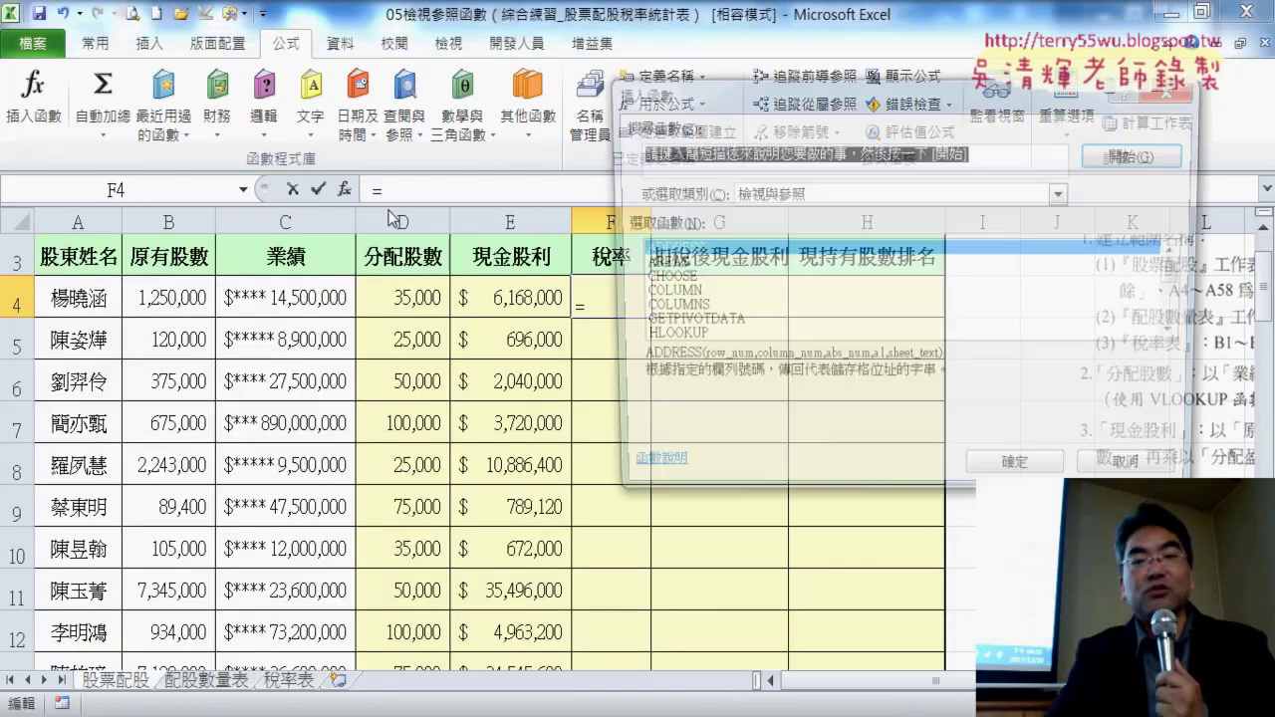
pyautogui.doubleClick(694, 340)
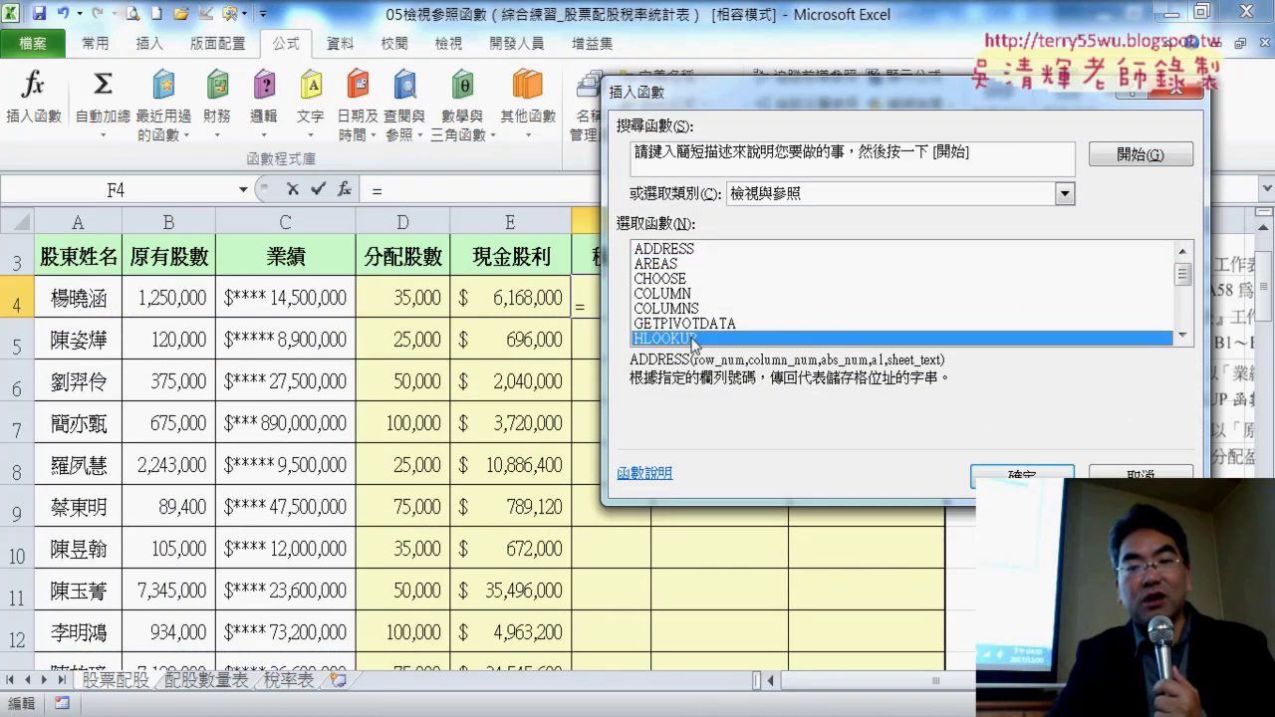
pyautogui.moveTo(685, 129); pyautogui.dragTo(518, 210)
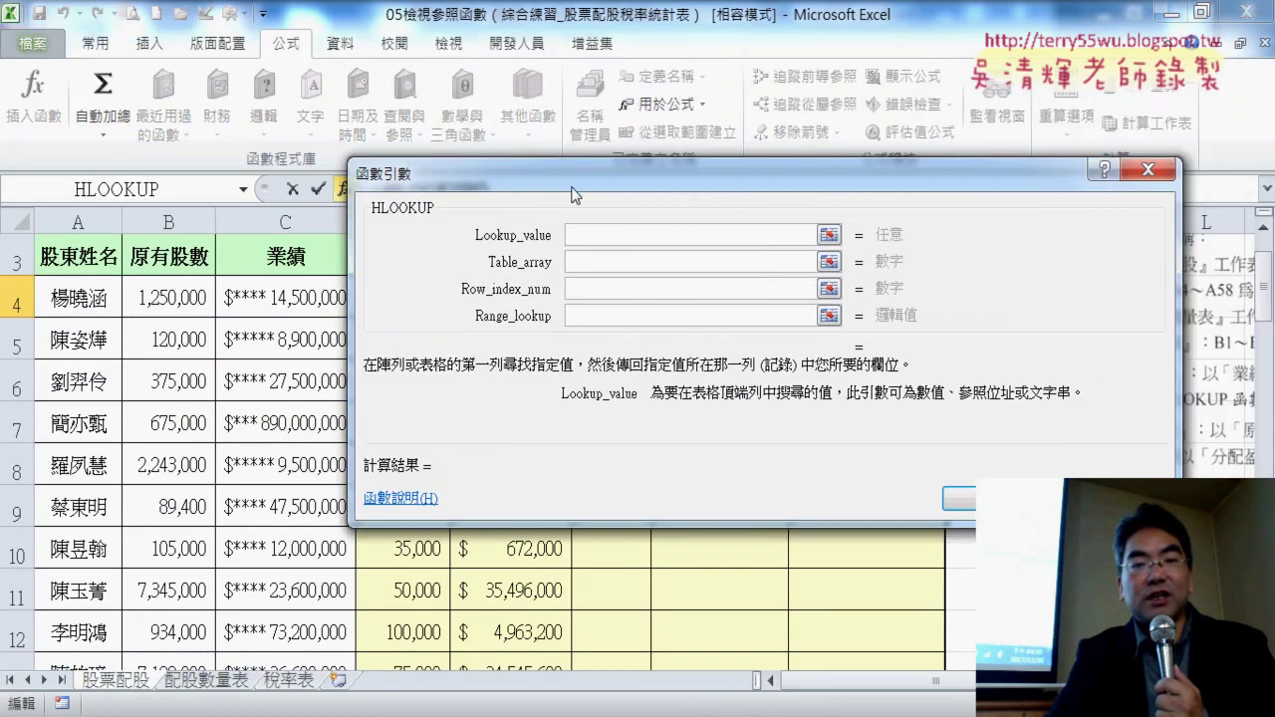
pyautogui.rightClick(518, 267)
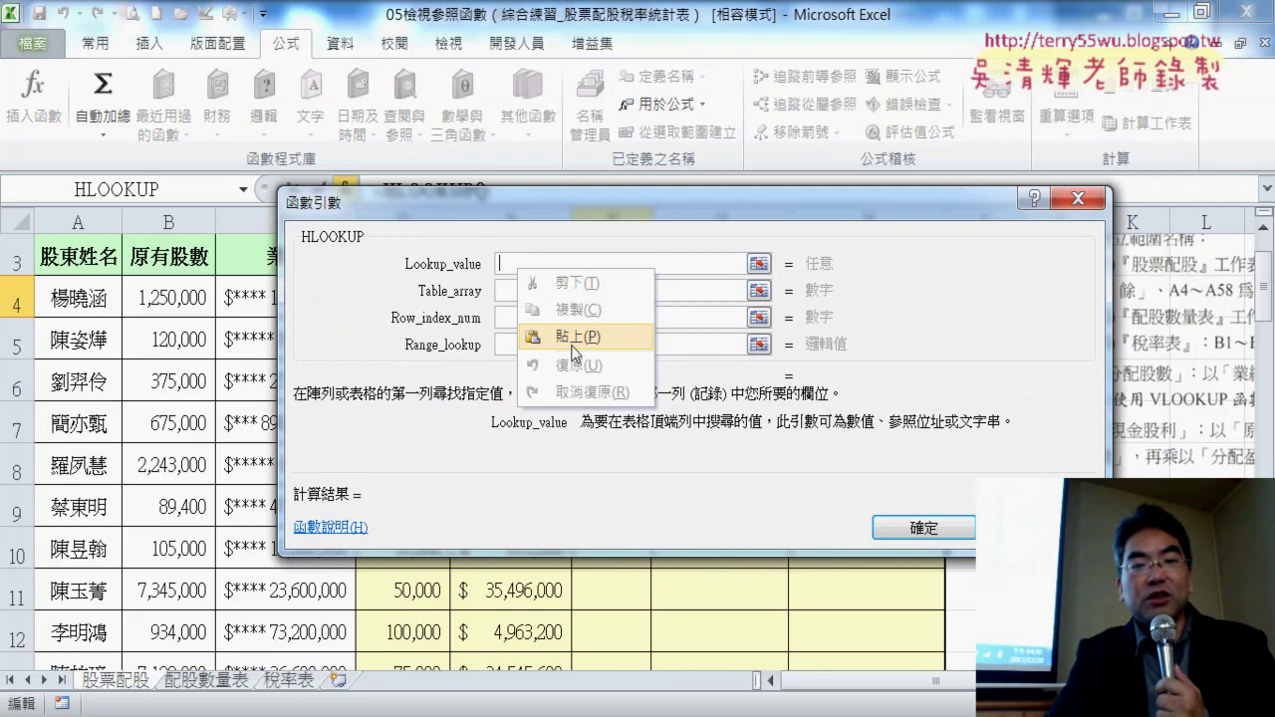
pyautogui.click(575, 339)
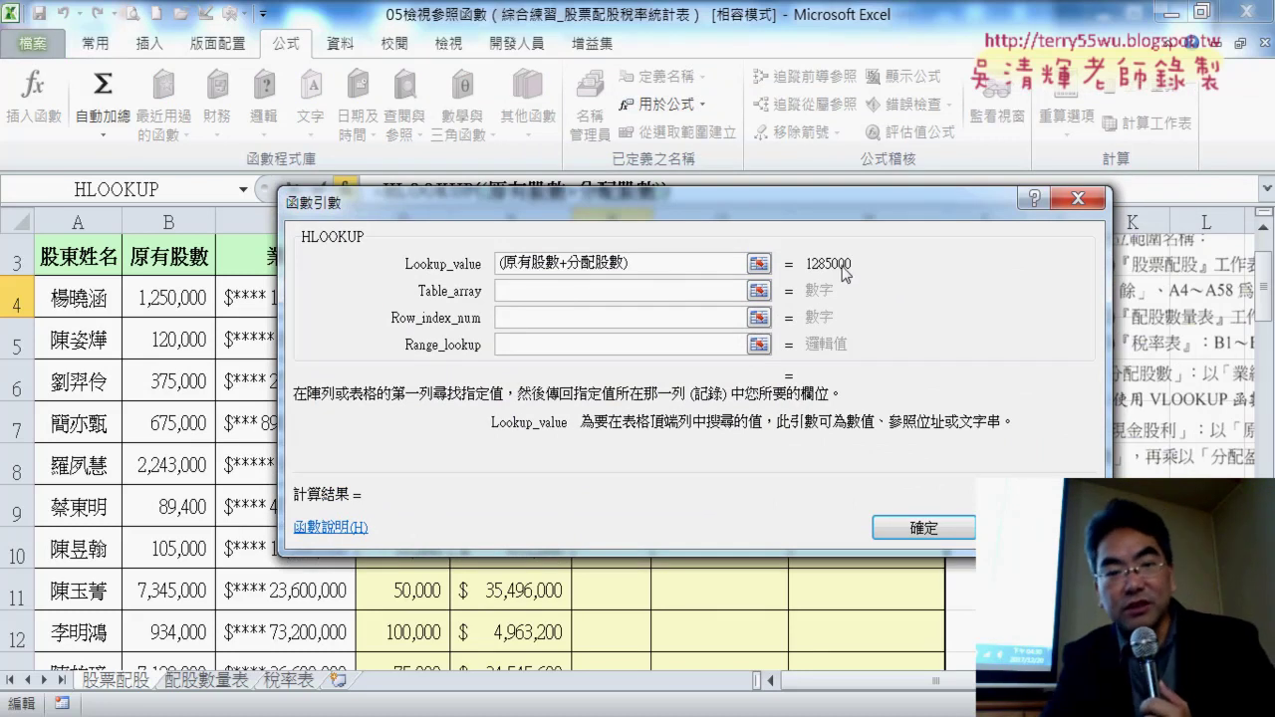
pyautogui.moveTo(842, 227); pyautogui.dragTo(821, 359)
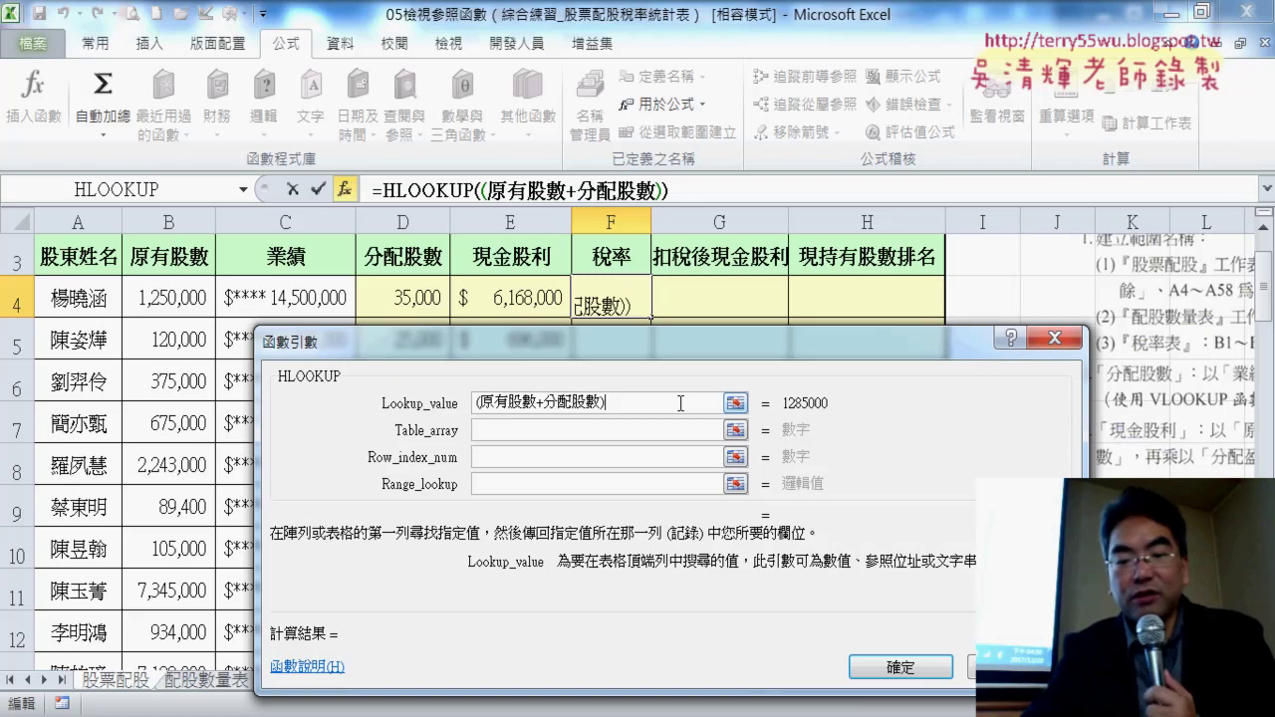
pyautogui.write('/')
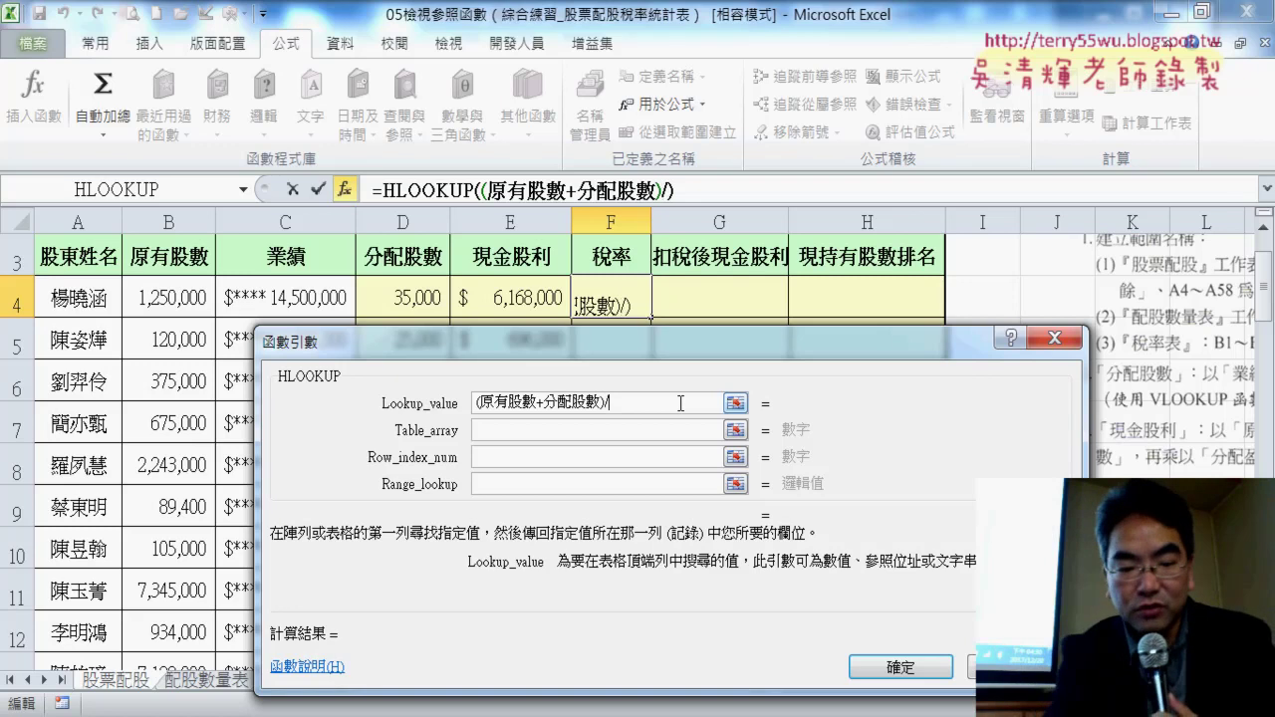
pyautogui.write('10000')
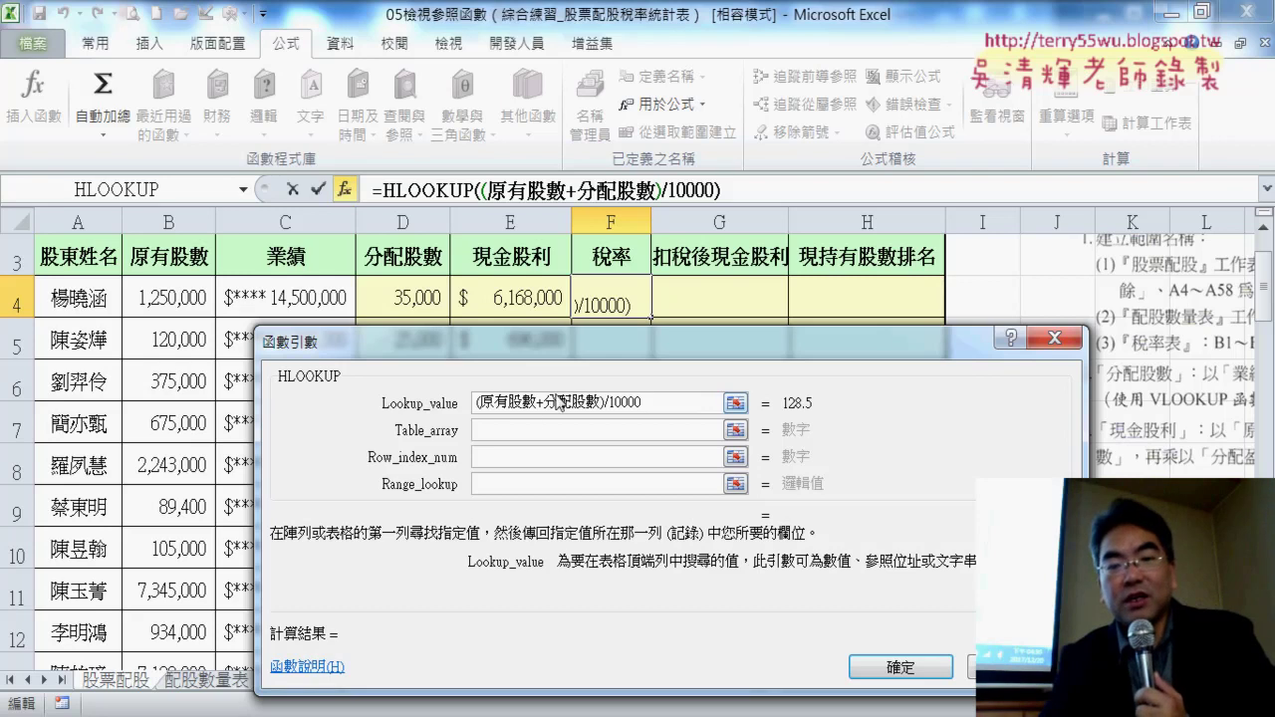
# Set the HLOOKUP Table_array to the 稅率表 defined name
pyautogui.click(524, 431)
pyautogui.press('F3')
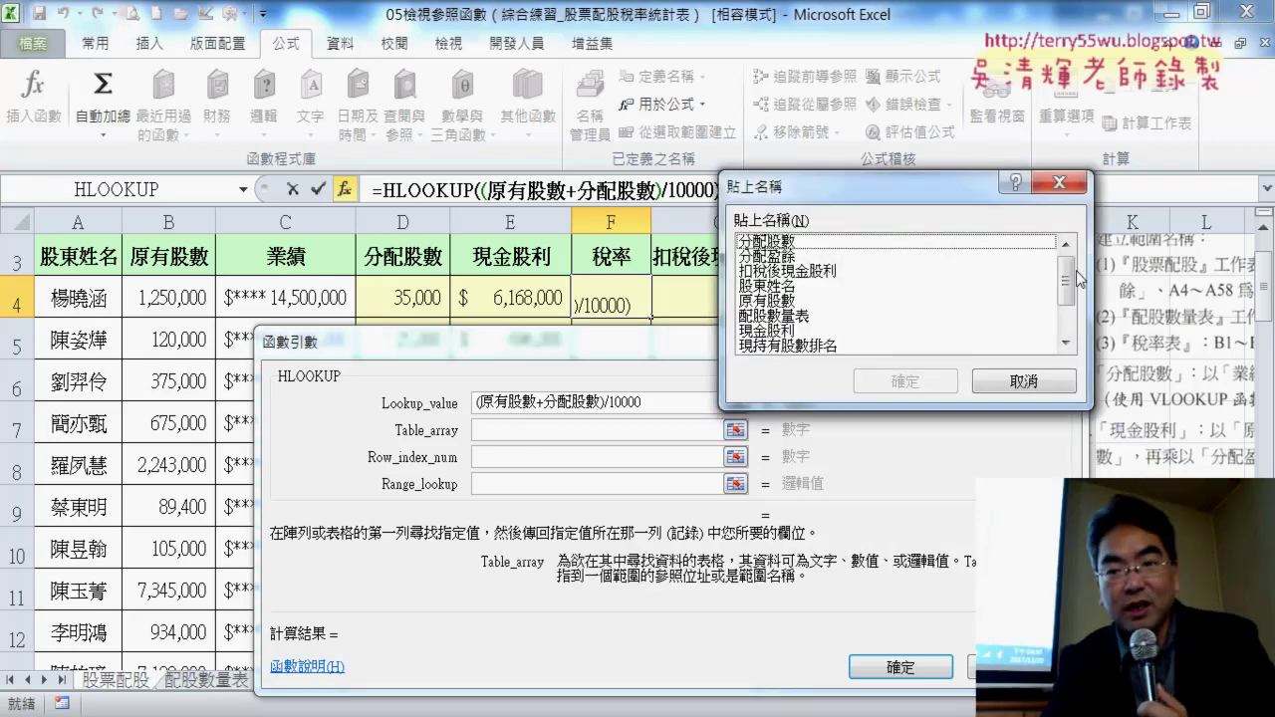
pyautogui.scroll(-2, 1070, 281)
pyautogui.doubleClick(770, 316)
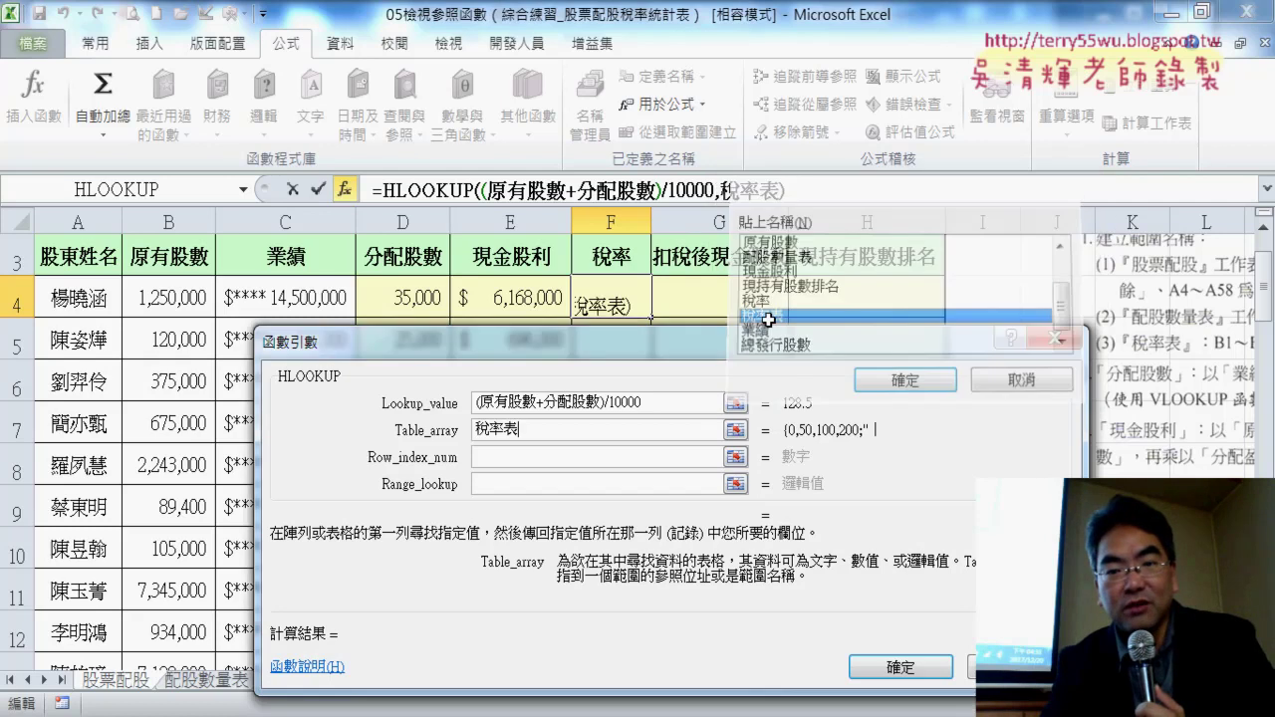
pyautogui.click(491, 458)
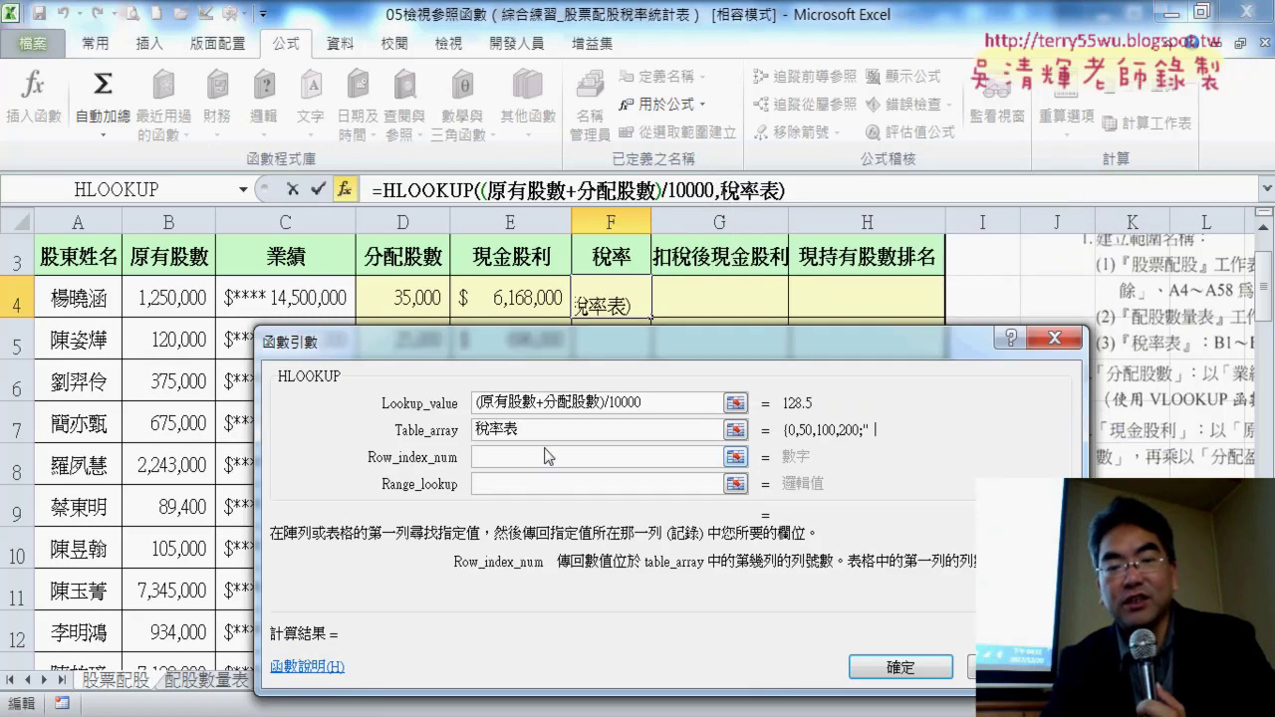
pyautogui.click(538, 429)
pyautogui.moveTo(555, 356); pyautogui.dragTo(930, 195)
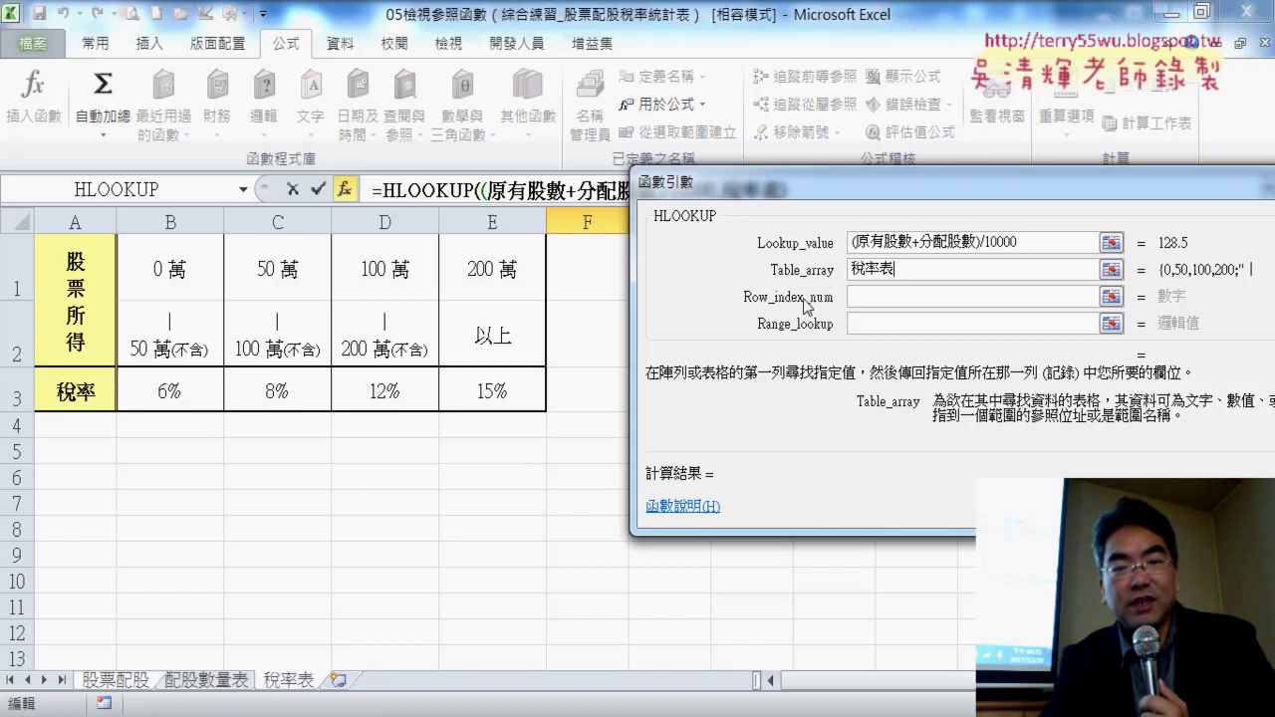
# Enter 3 for Row_index_num and 1 for Range_lookup, so F4 shows 12%
pyautogui.click(868, 297)
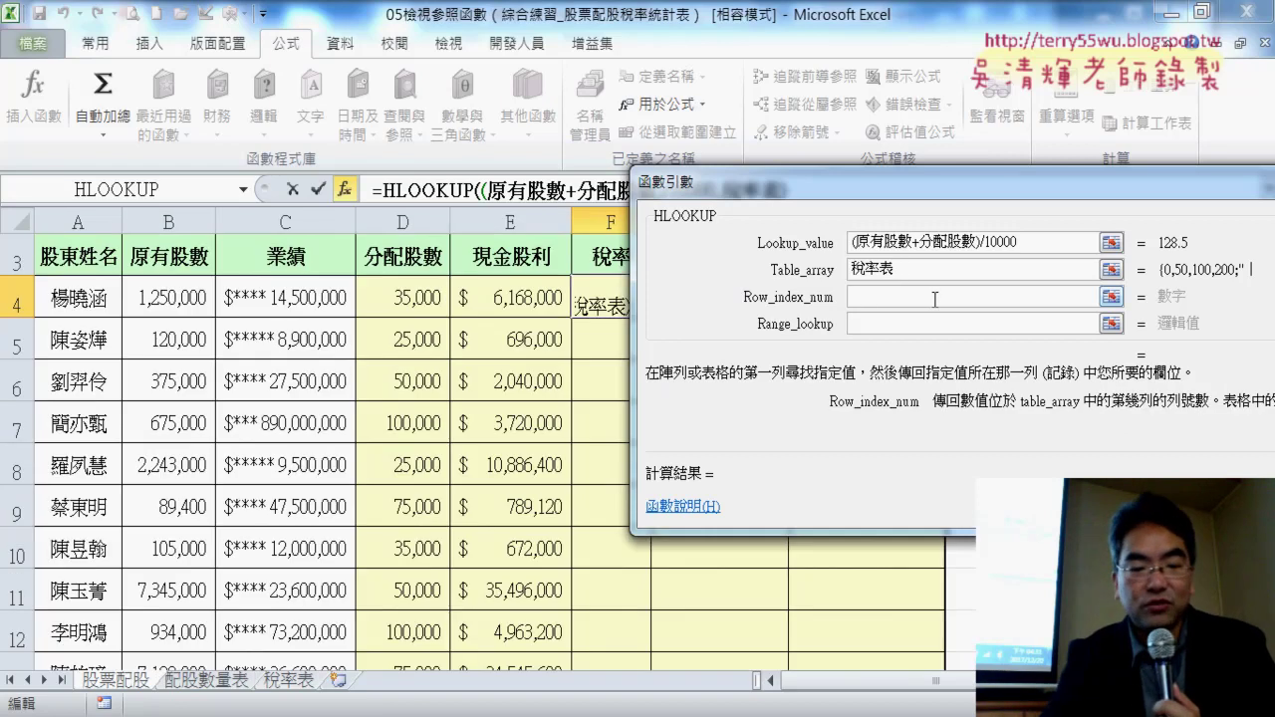
pyautogui.write('3')
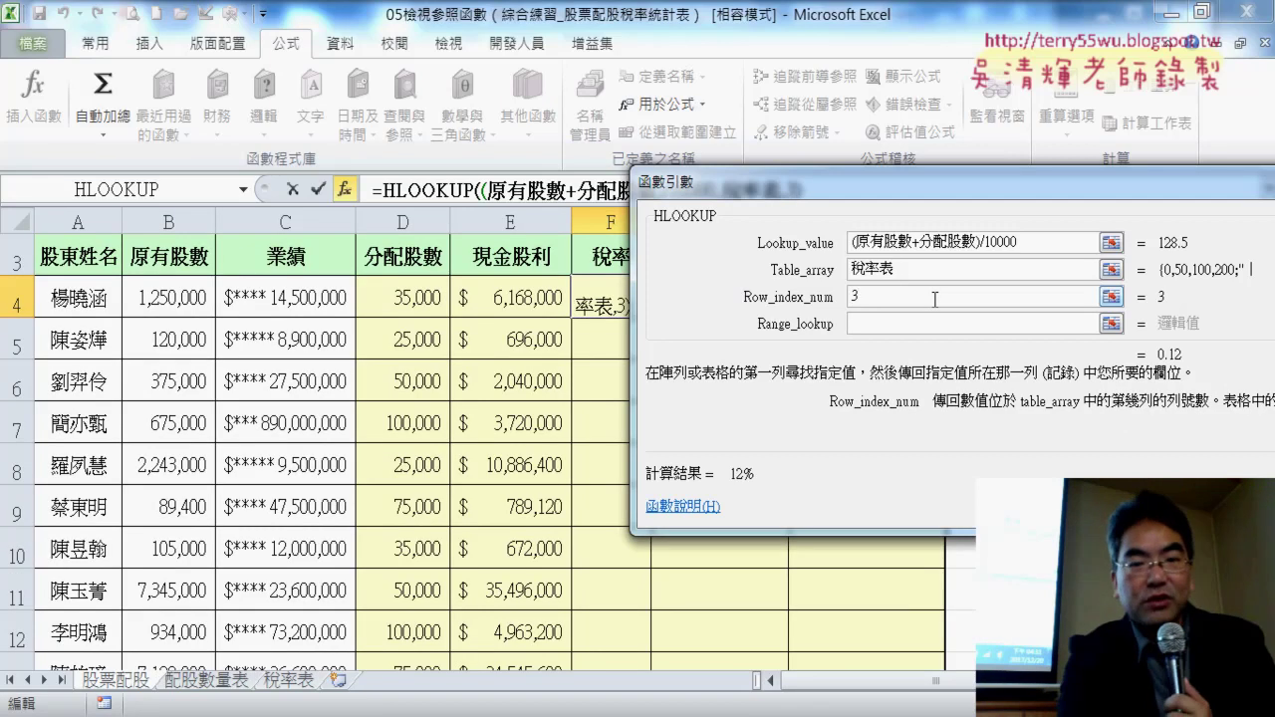
pyautogui.press('Tab')
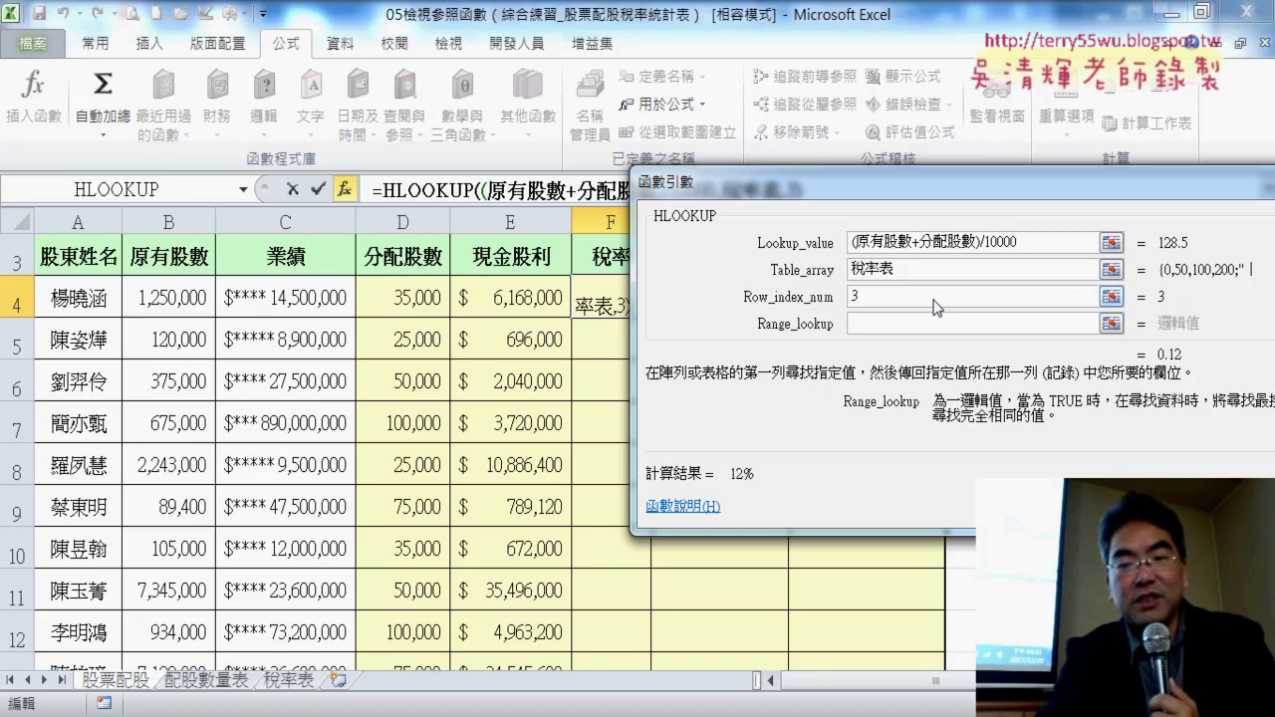
pyautogui.write('1')
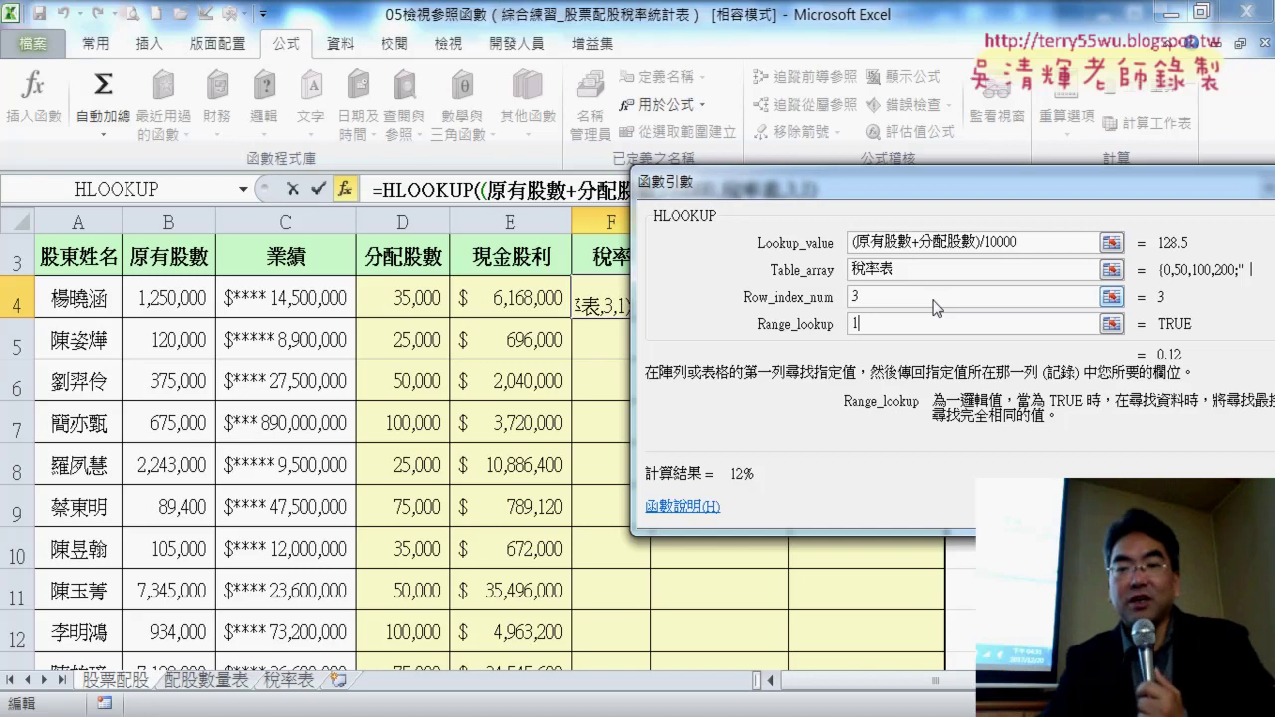
pyautogui.click(928, 271)
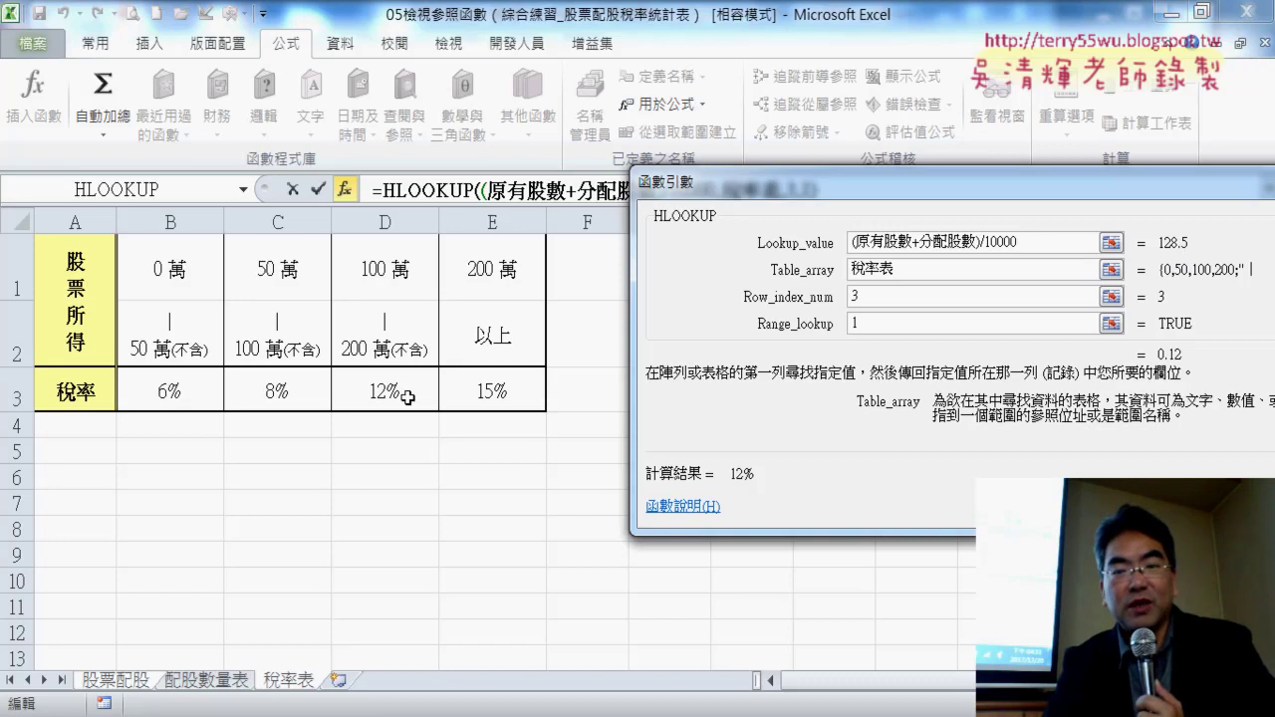
pyautogui.press('Return')
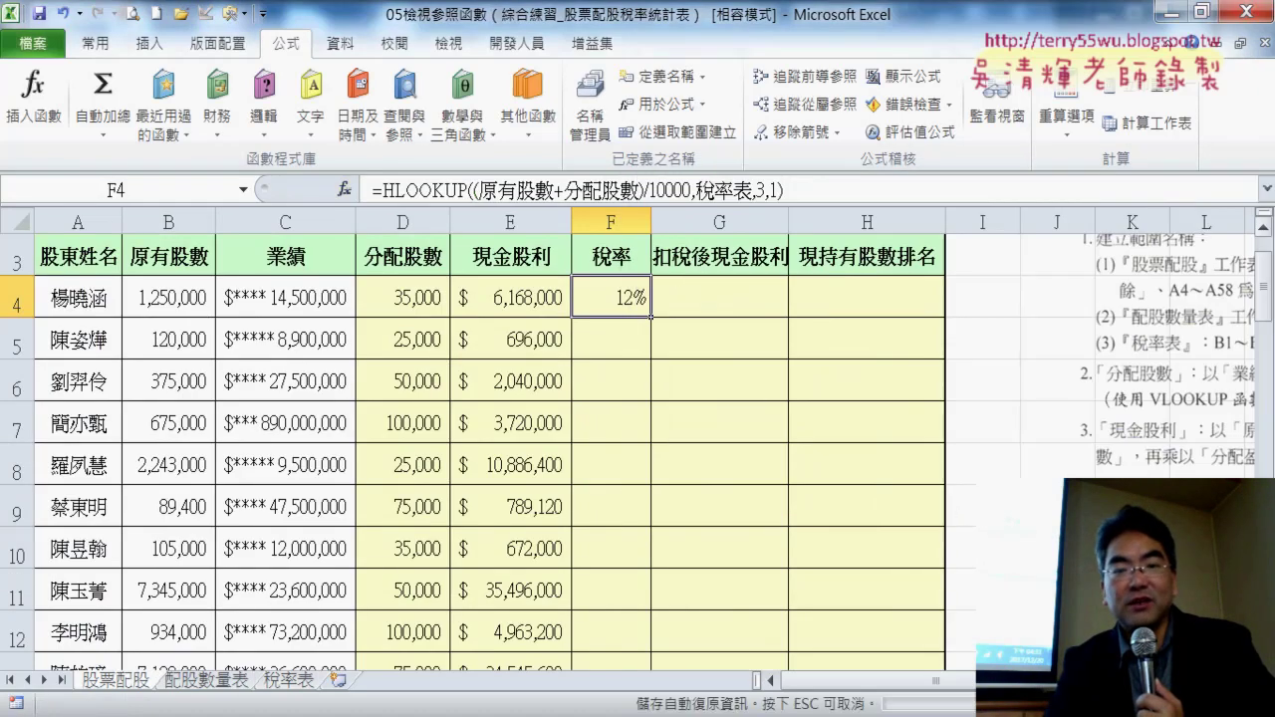
# Fill the HLOOKUP down column F, then select G4 and scroll right to the instructions
pyautogui.doubleClick(649, 317)
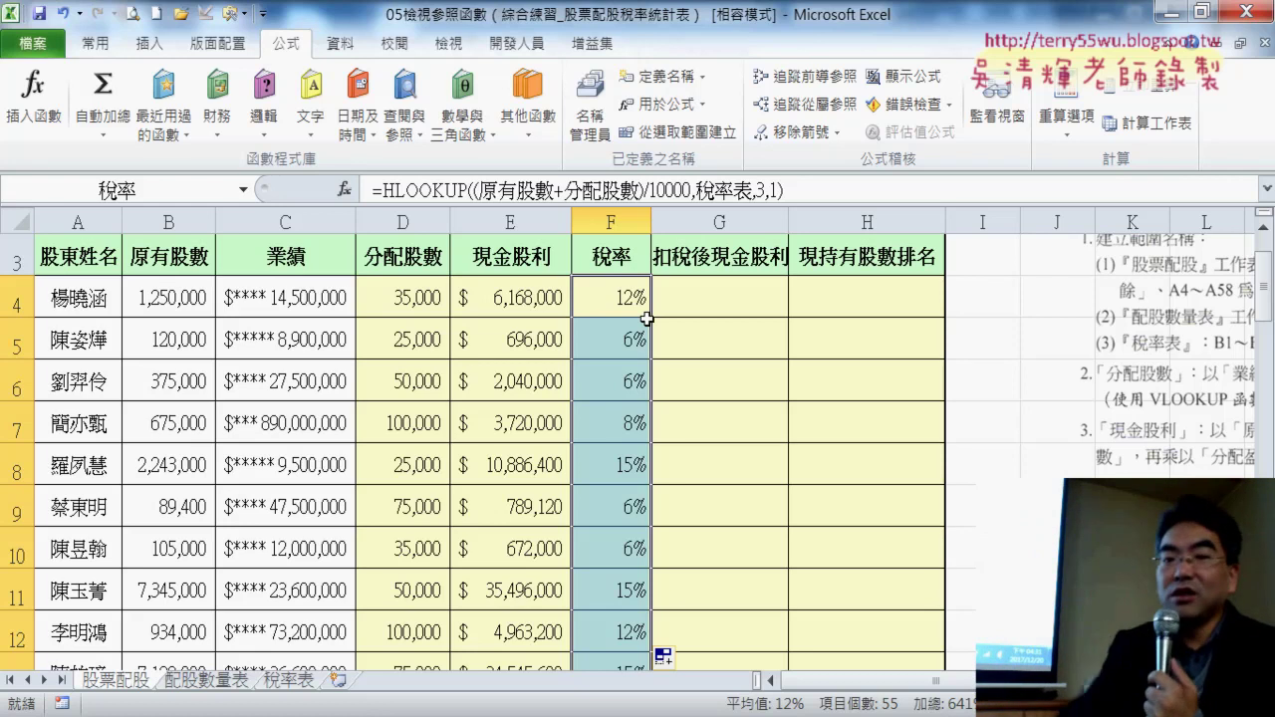
pyautogui.click(721, 305)
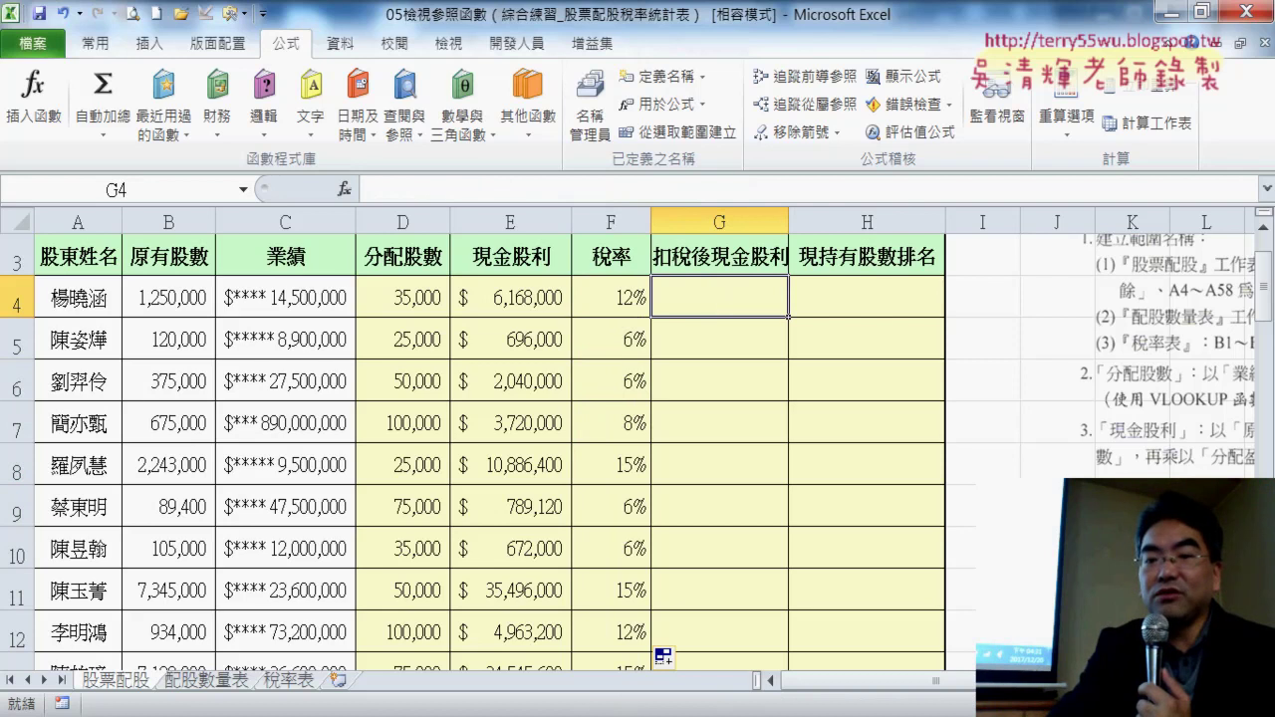
pyautogui.hscroll(3, 647, 438)
pyautogui.hscroll(1, 647, 438)
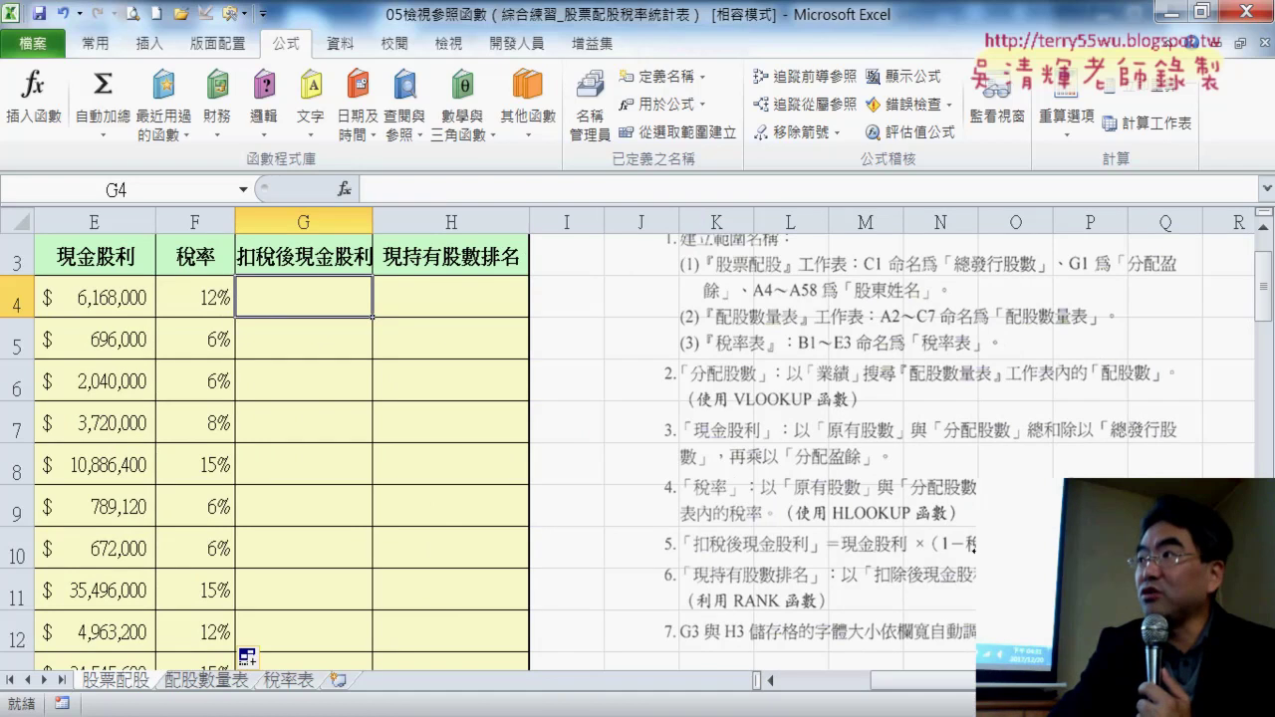
# Begin G4's formula as =現金股利 using the defined names list
pyautogui.click(384, 192)
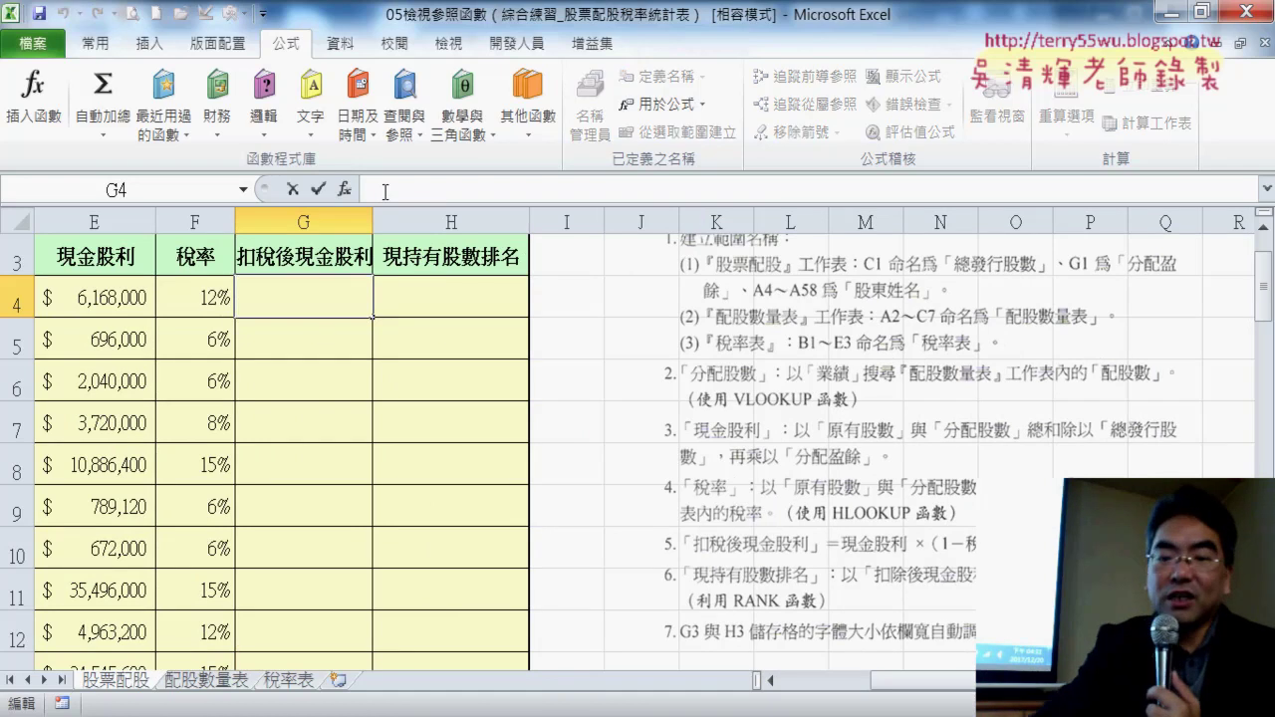
pyautogui.write('=')
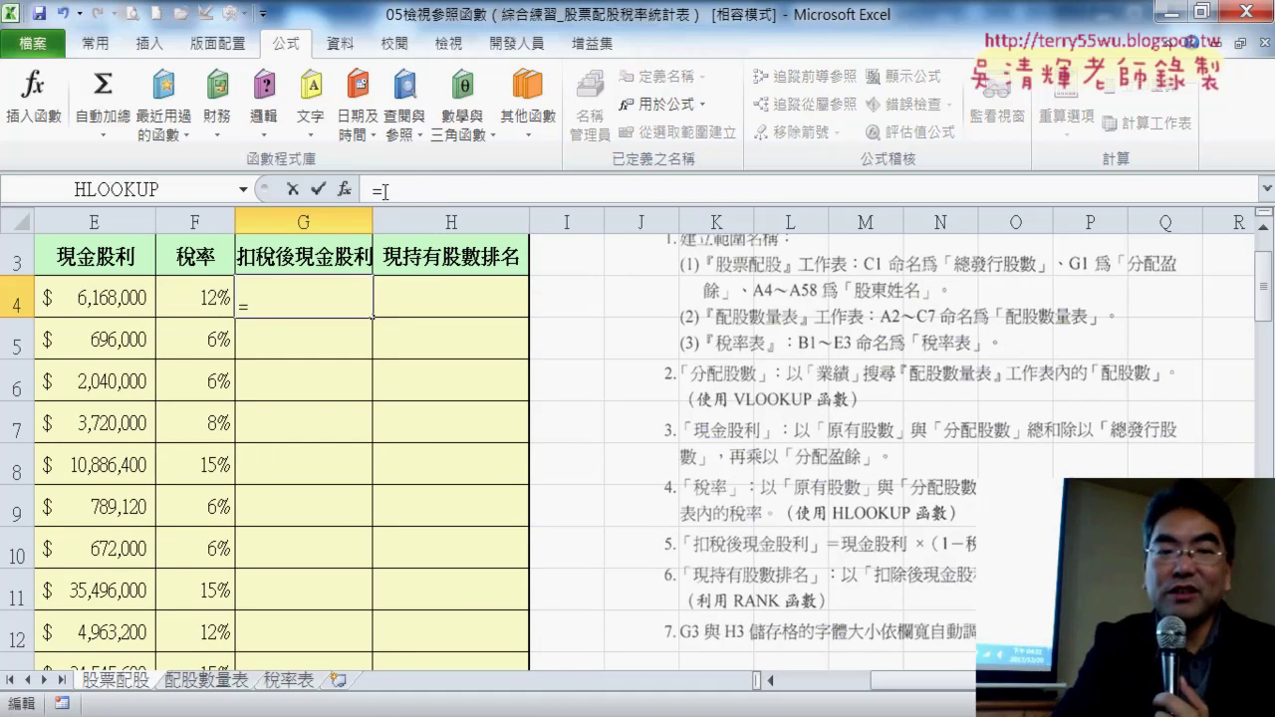
pyautogui.press('F3')
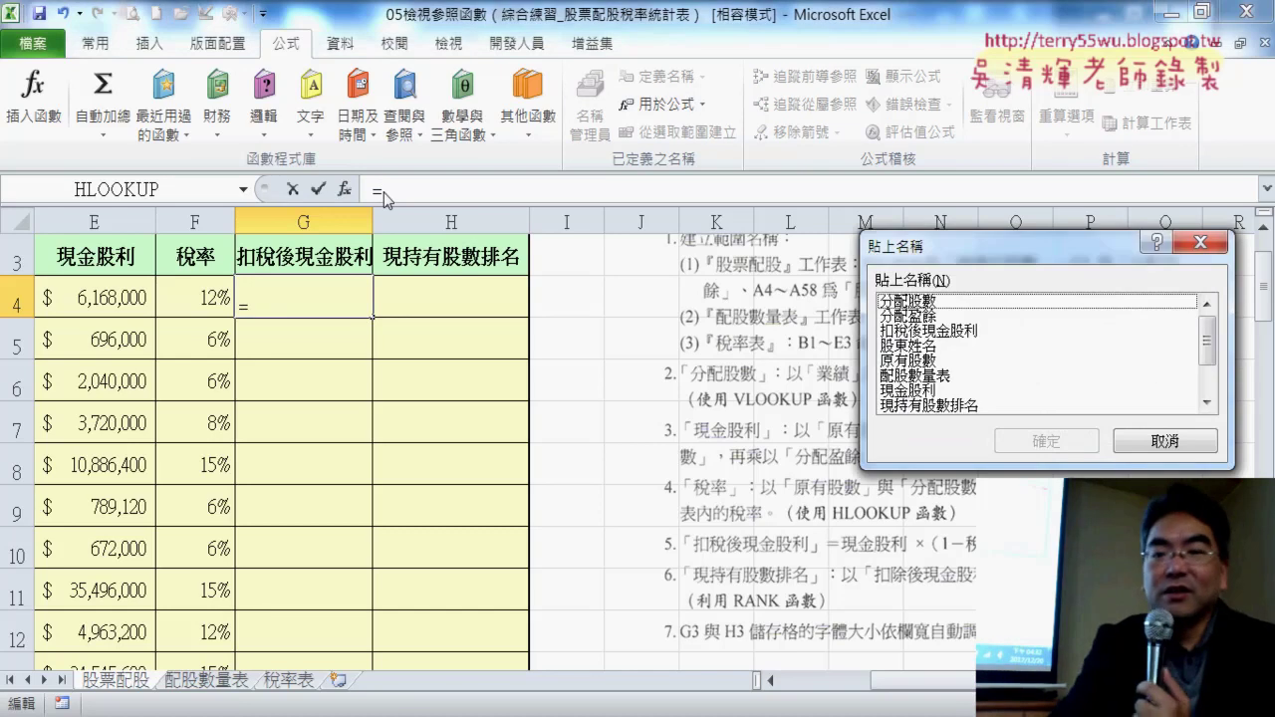
pyautogui.scroll(-1, 1194, 361)
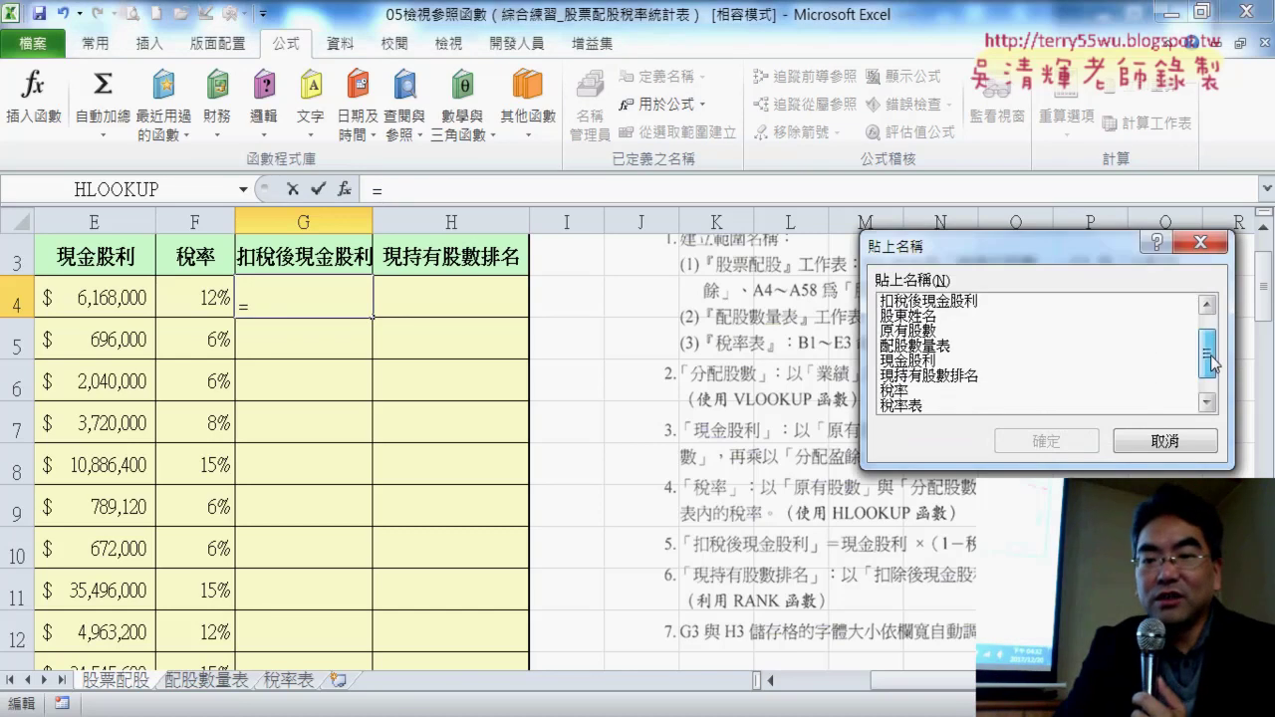
pyautogui.click(914, 361)
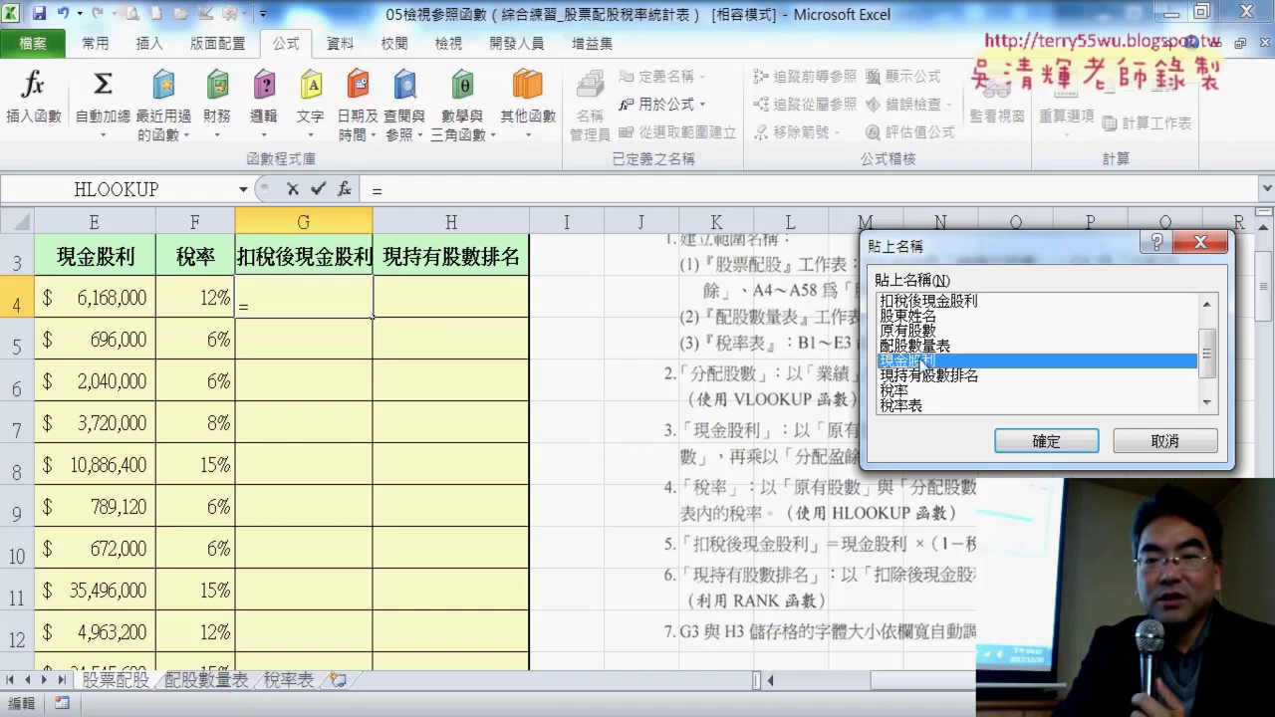
pyautogui.doubleClick(915, 362)
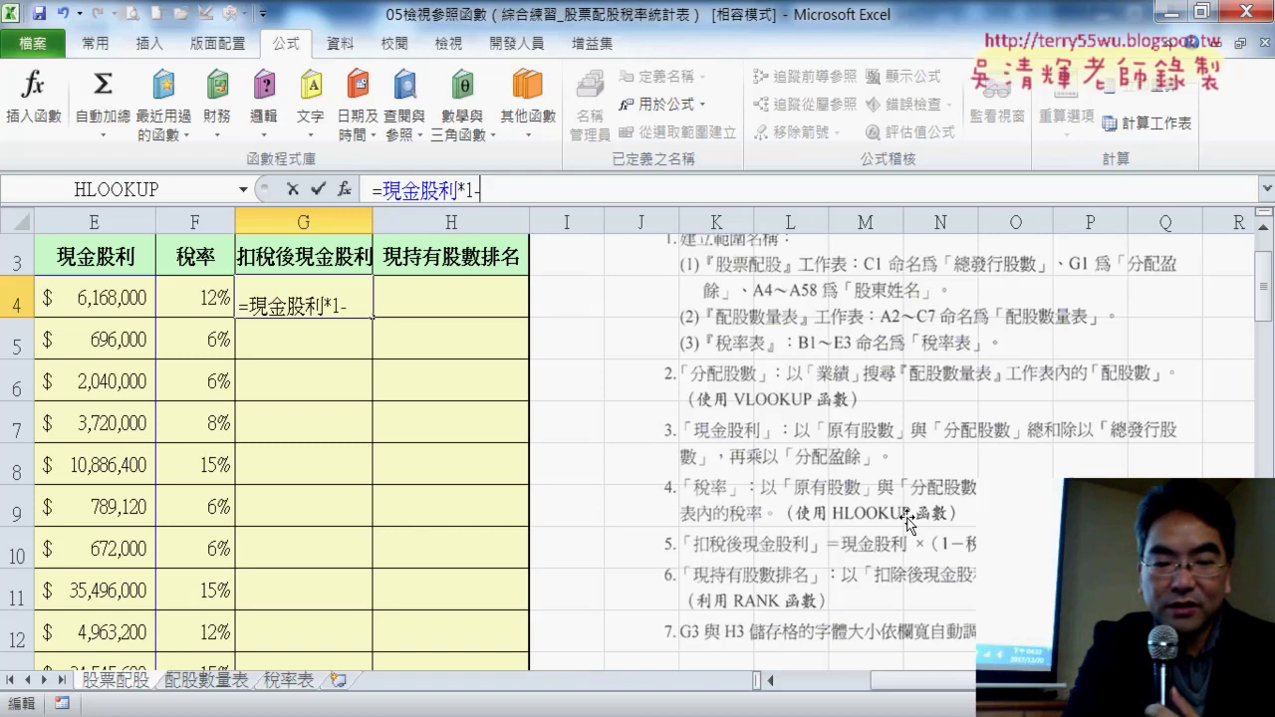
# Complete it as =現金股利*(1-稅率) and fill it down the 扣稅後現金股利 column
pyautogui.press('F3')
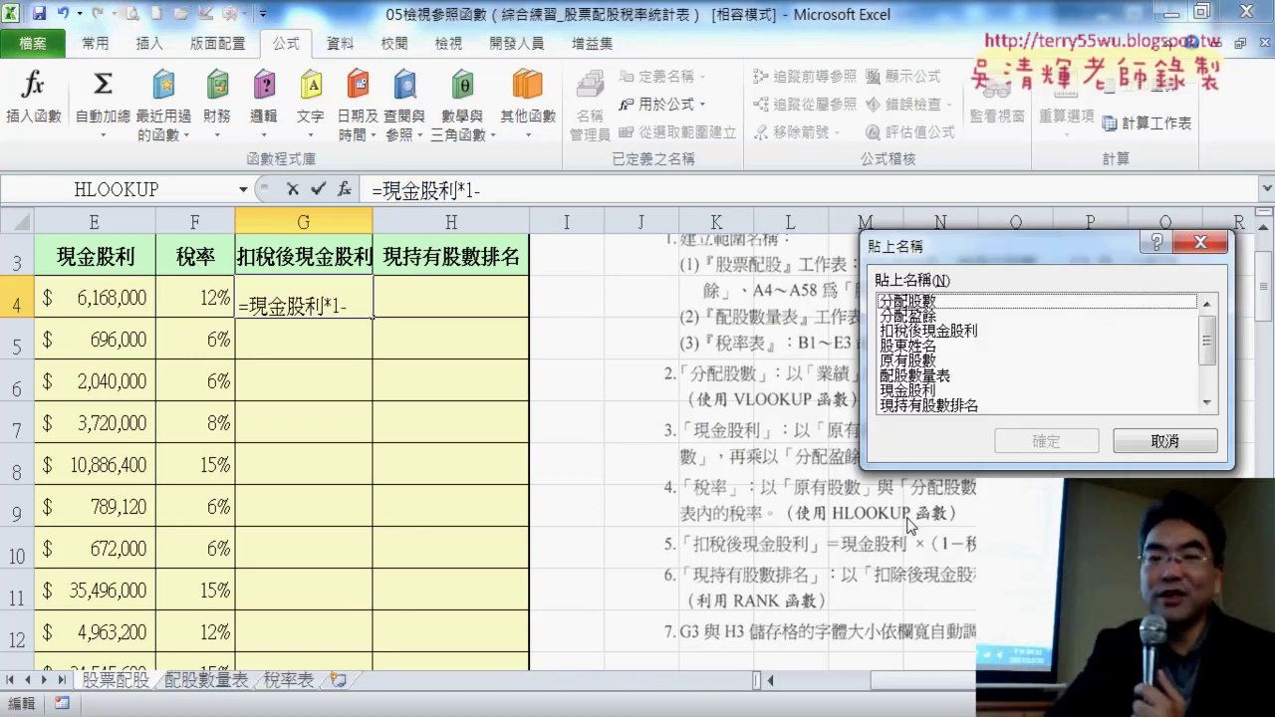
pyautogui.click(1207, 379)
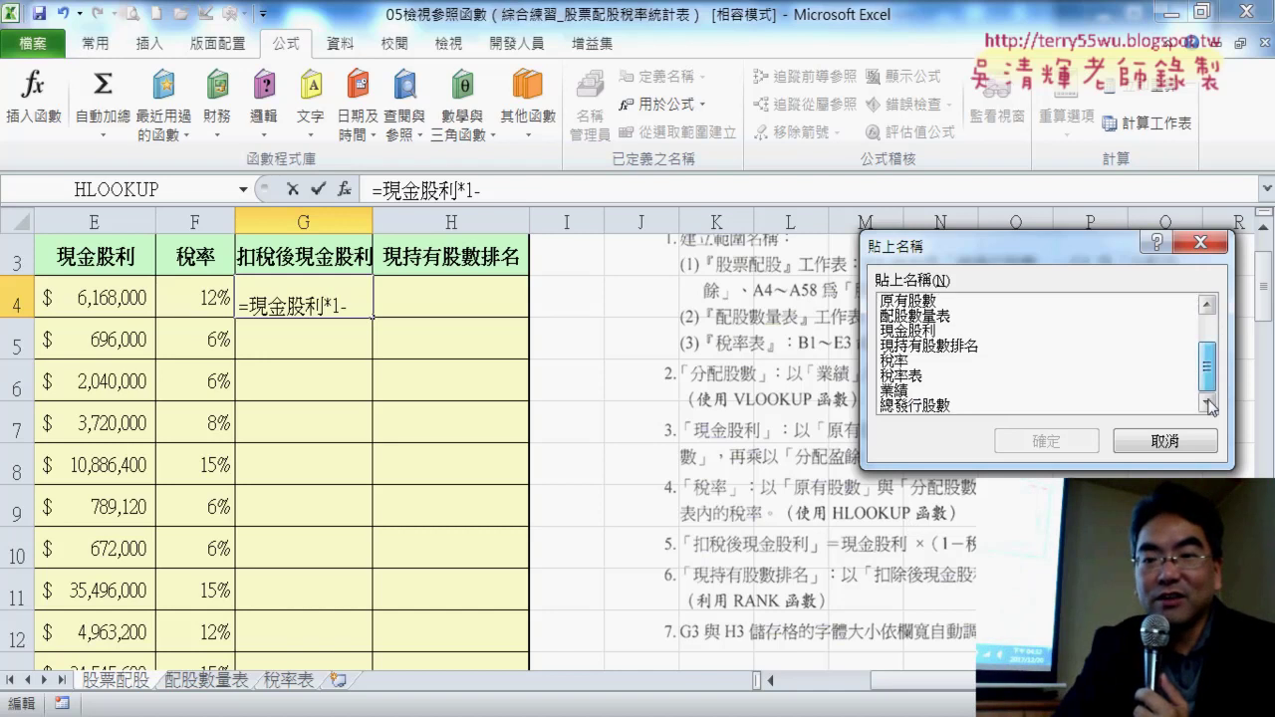
pyautogui.doubleClick(956, 361)
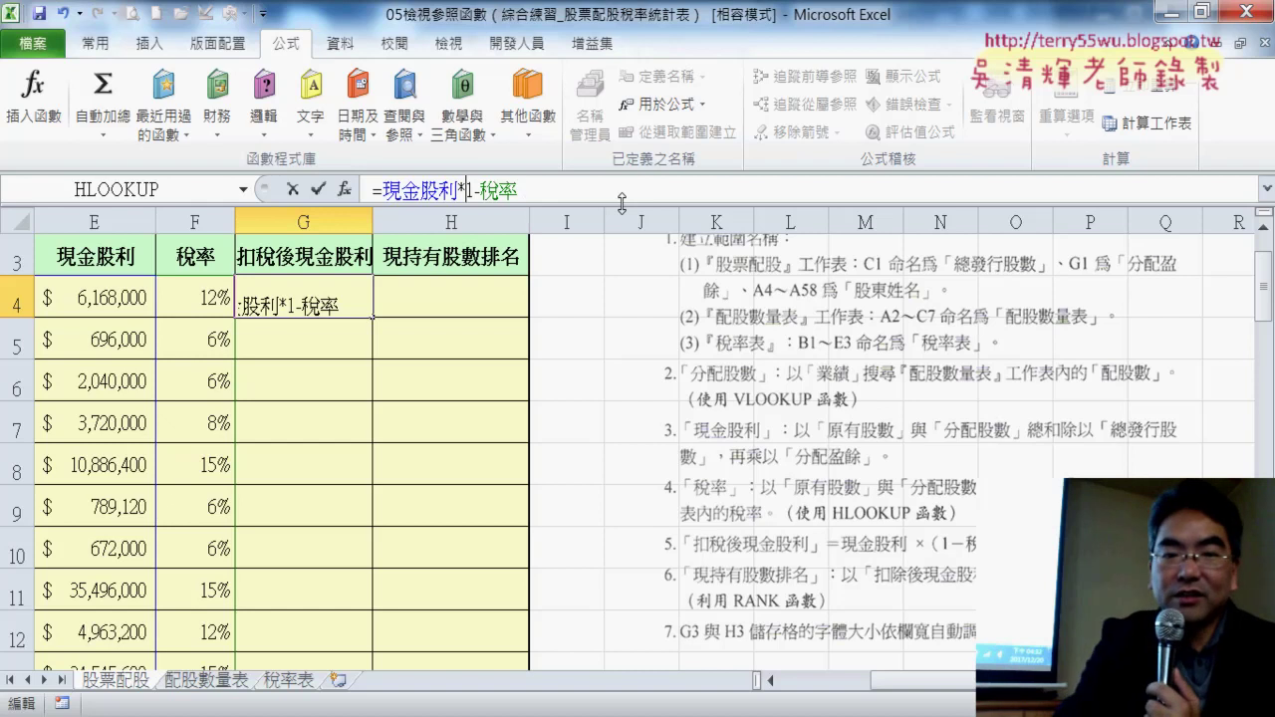
pyautogui.write('(')
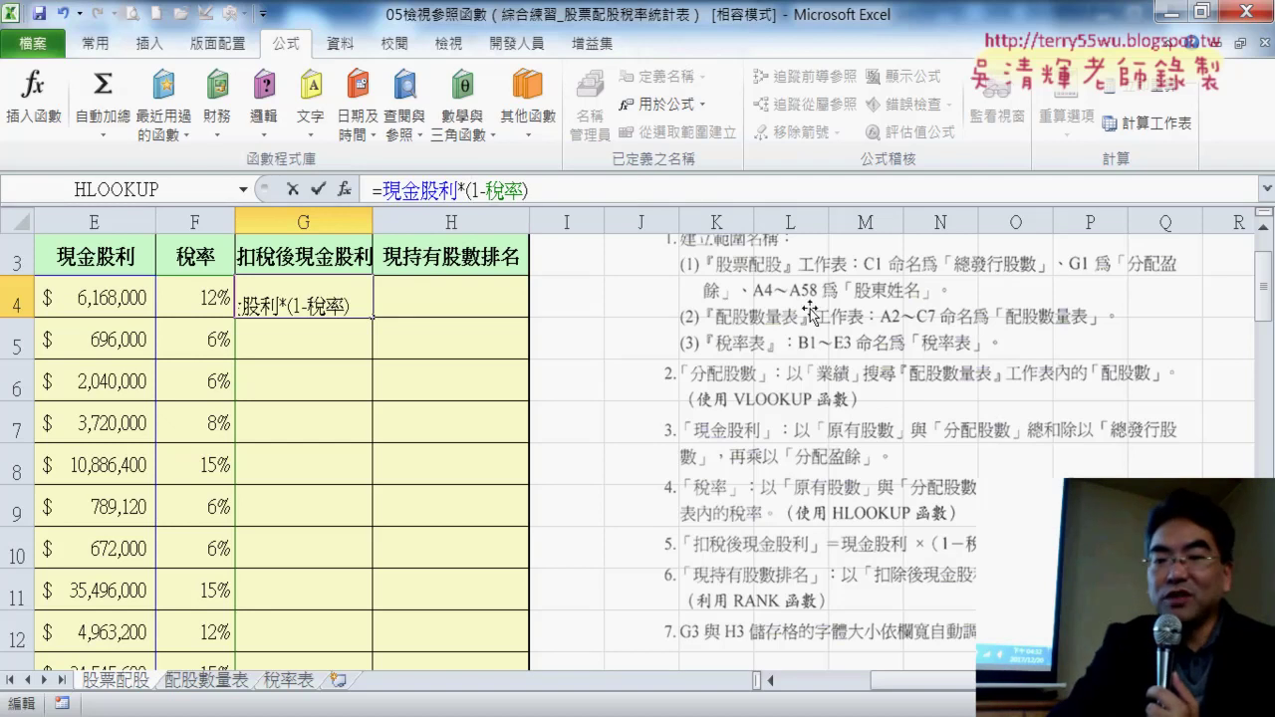
pyautogui.click(319, 188)
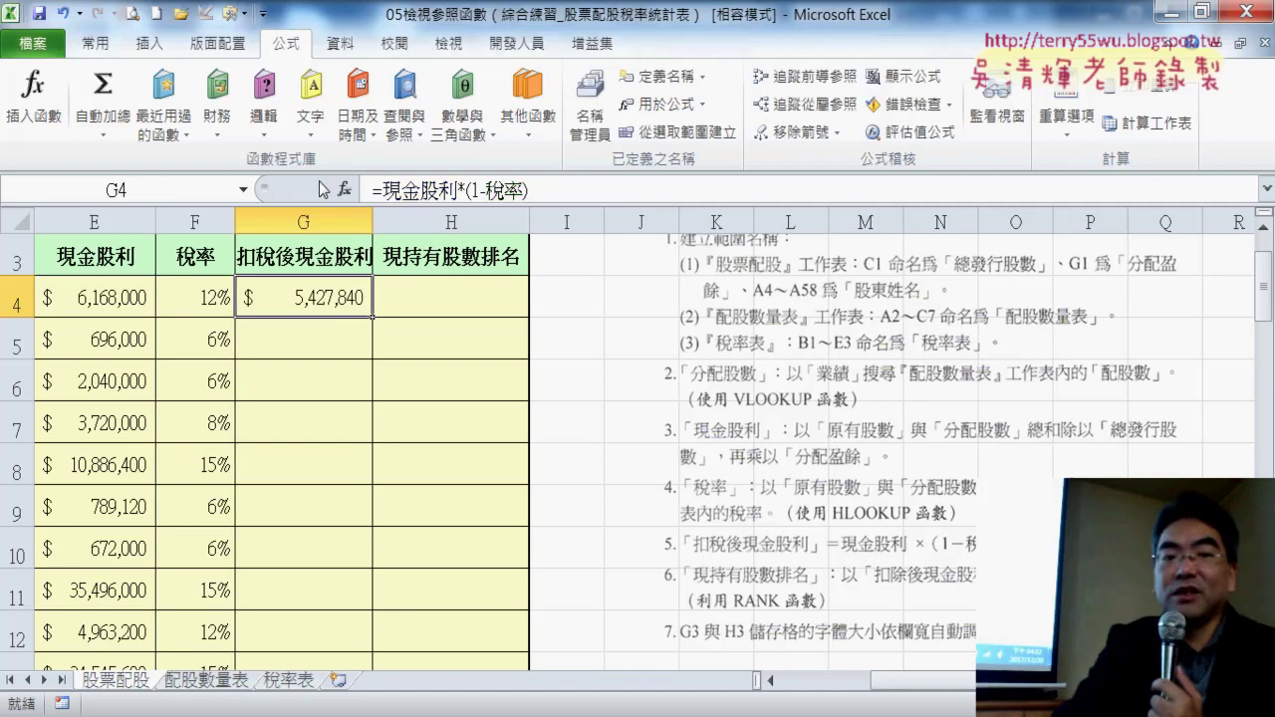
pyautogui.doubleClick(369, 322)
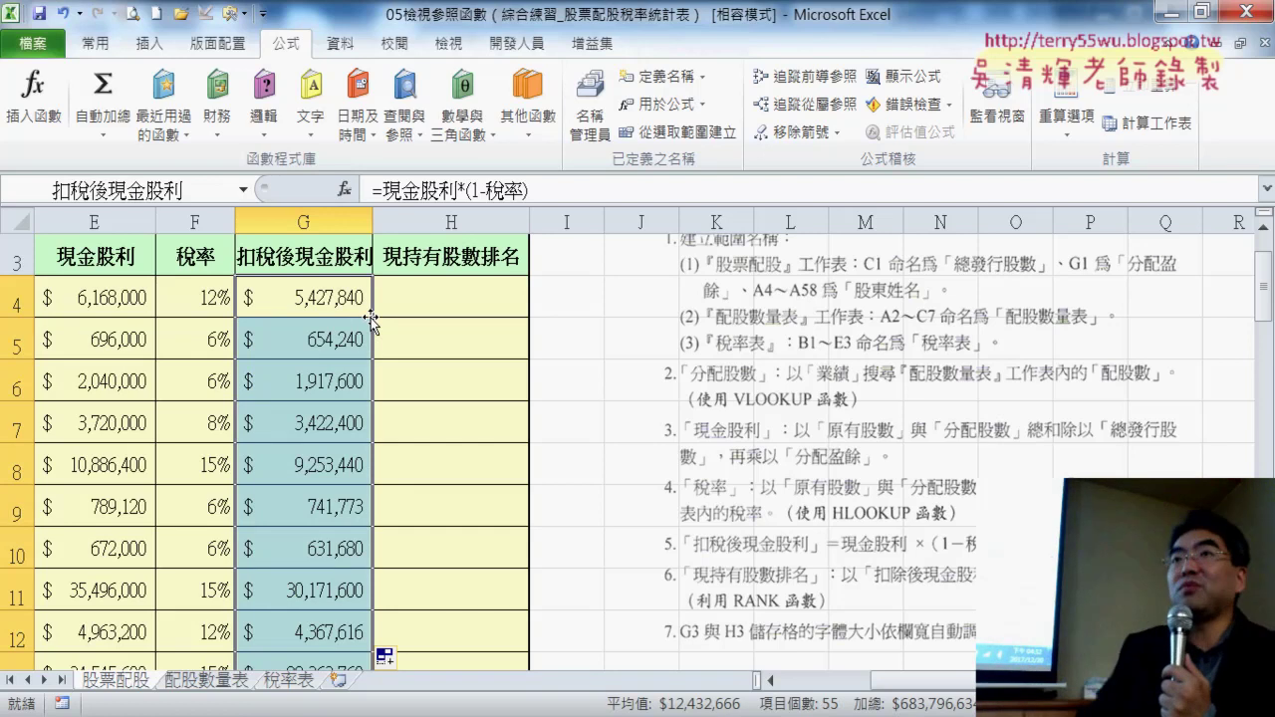
pyautogui.click(417, 310)
# Choose RANK.EQ from the Statistical category for H4
pyautogui.write('=')
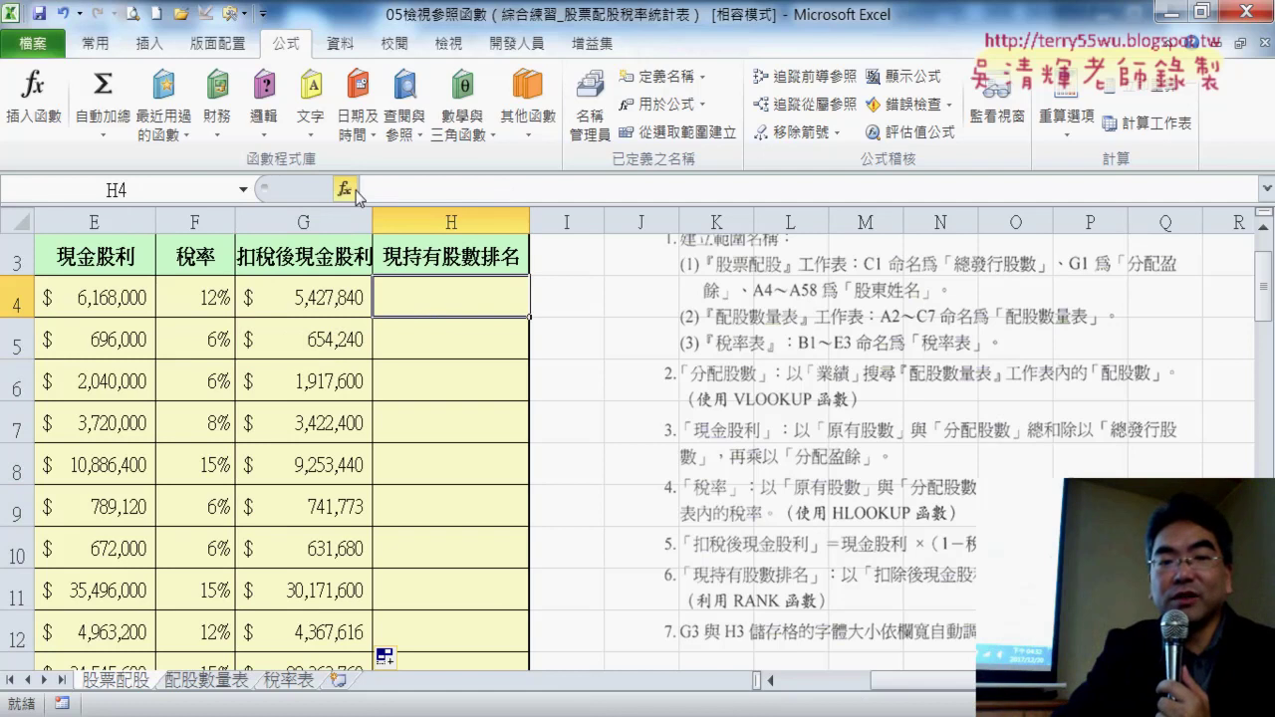
pyautogui.click(345, 189)
pyautogui.moveTo(757, 152); pyautogui.dragTo(572, 80)
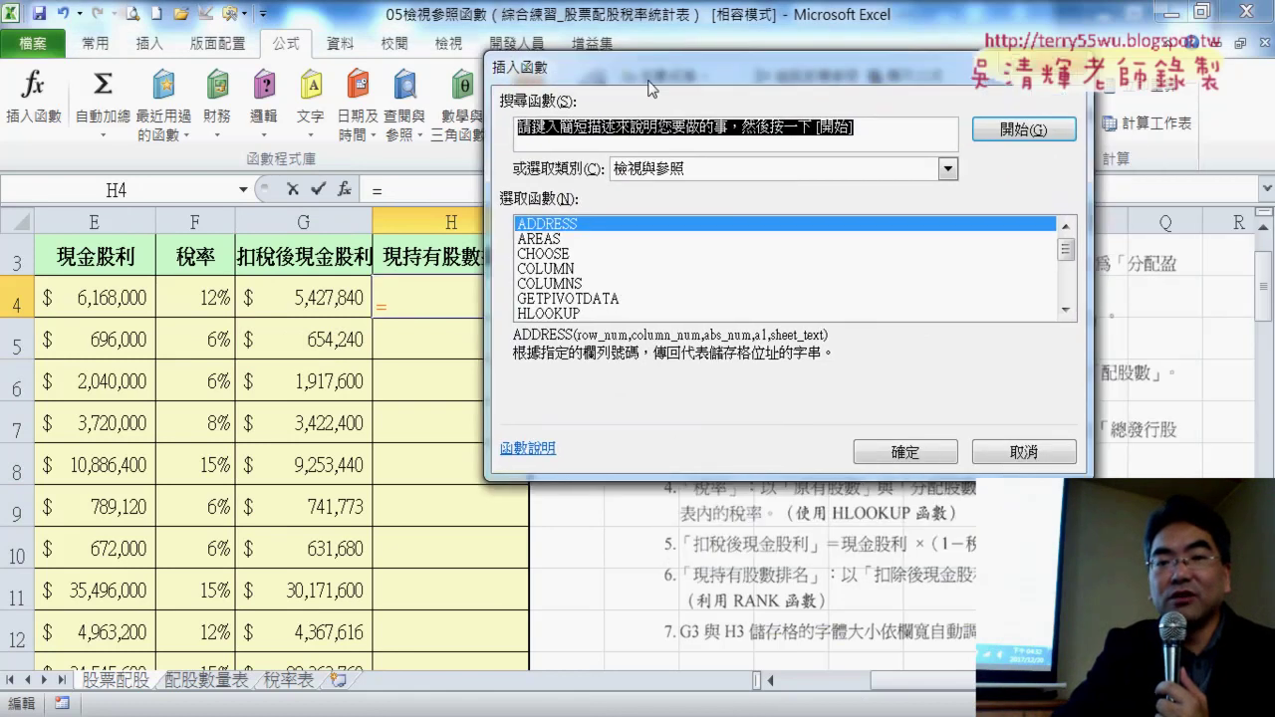
pyautogui.click(690, 183)
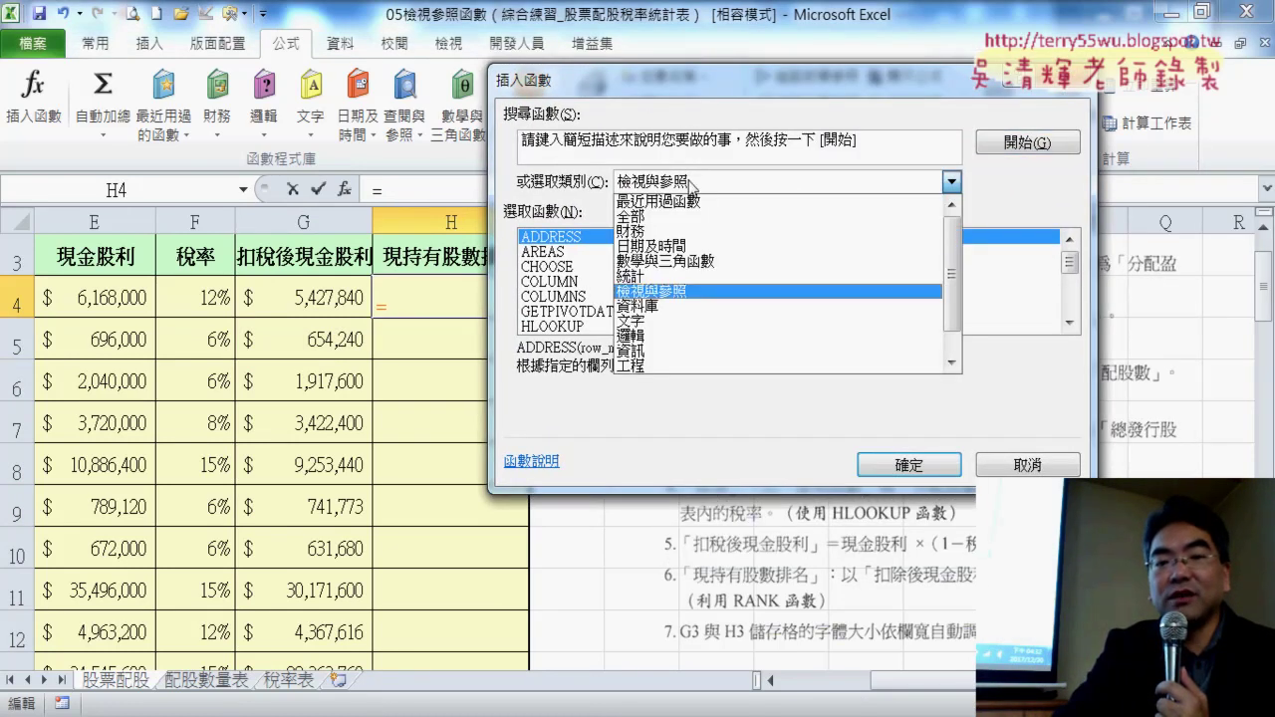
pyautogui.click(677, 276)
pyautogui.moveTo(1069, 260); pyautogui.dragTo(1074, 298)
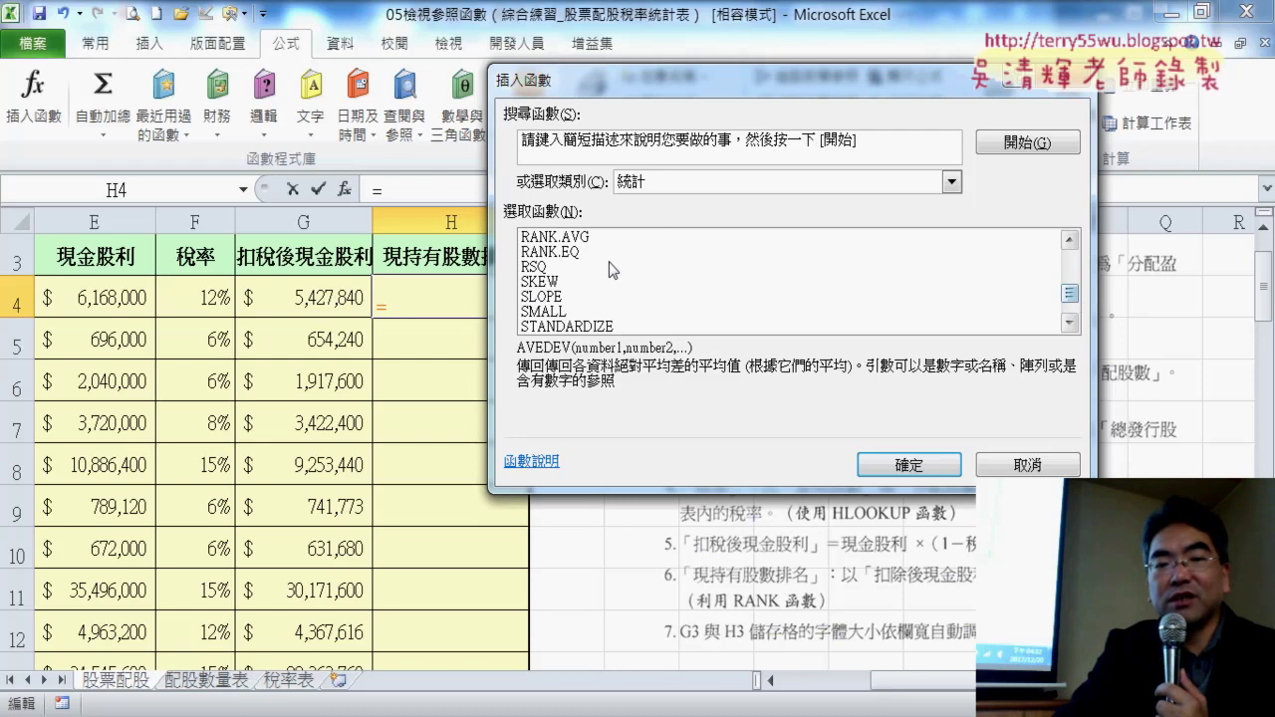
pyautogui.click(582, 253)
pyautogui.click(903, 470)
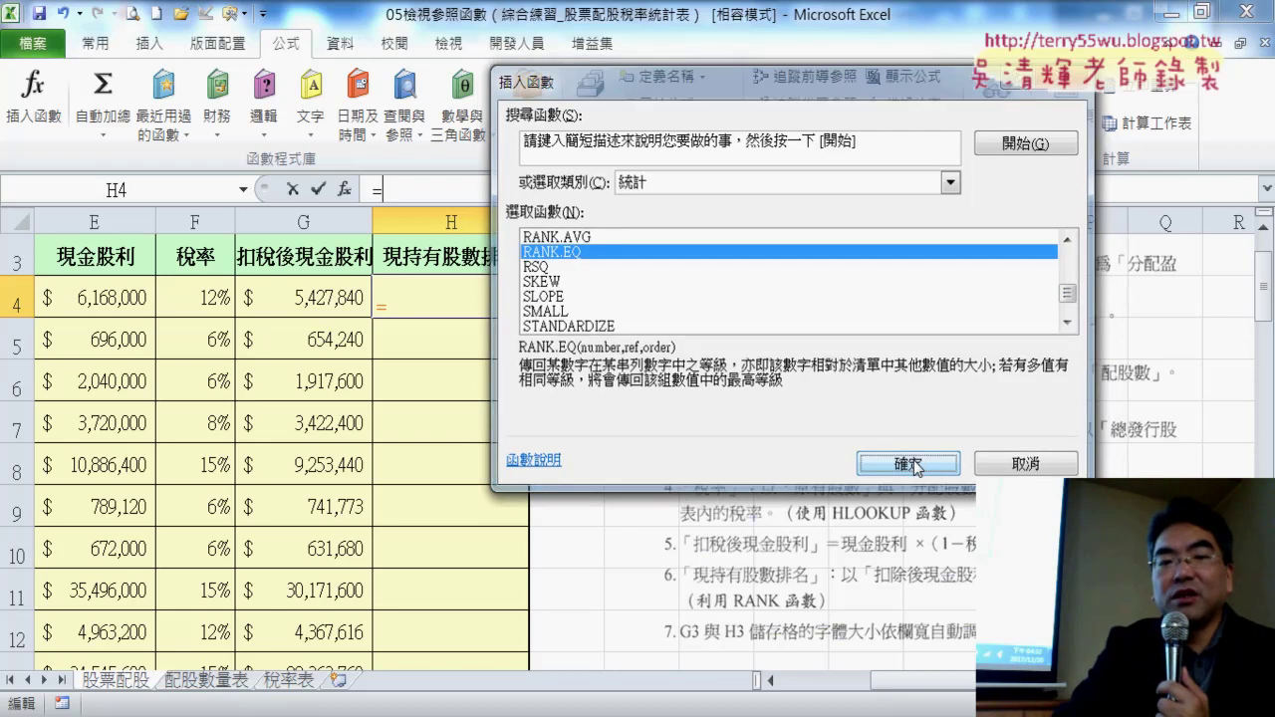
# Set Number to G4 and Ref to 扣稅後現金股利, giving rank 35
pyautogui.moveTo(725, 135); pyautogui.dragTo(911, 145)
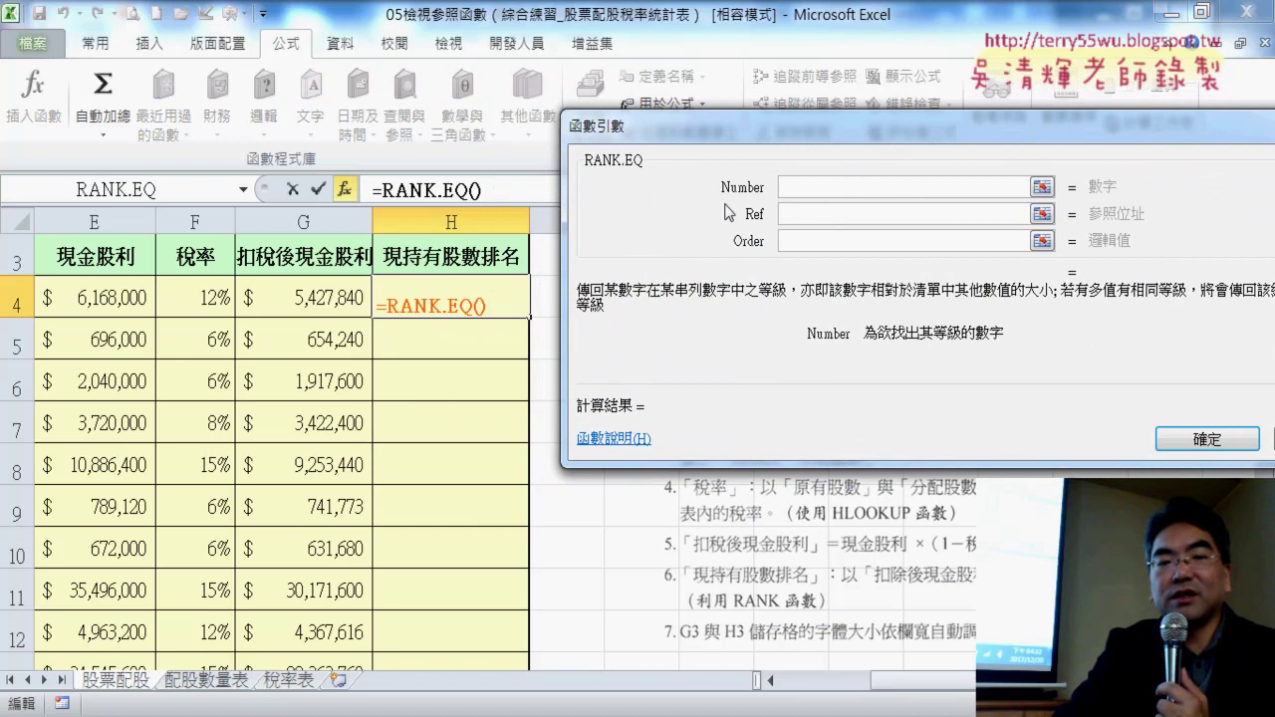
pyautogui.click(294, 293)
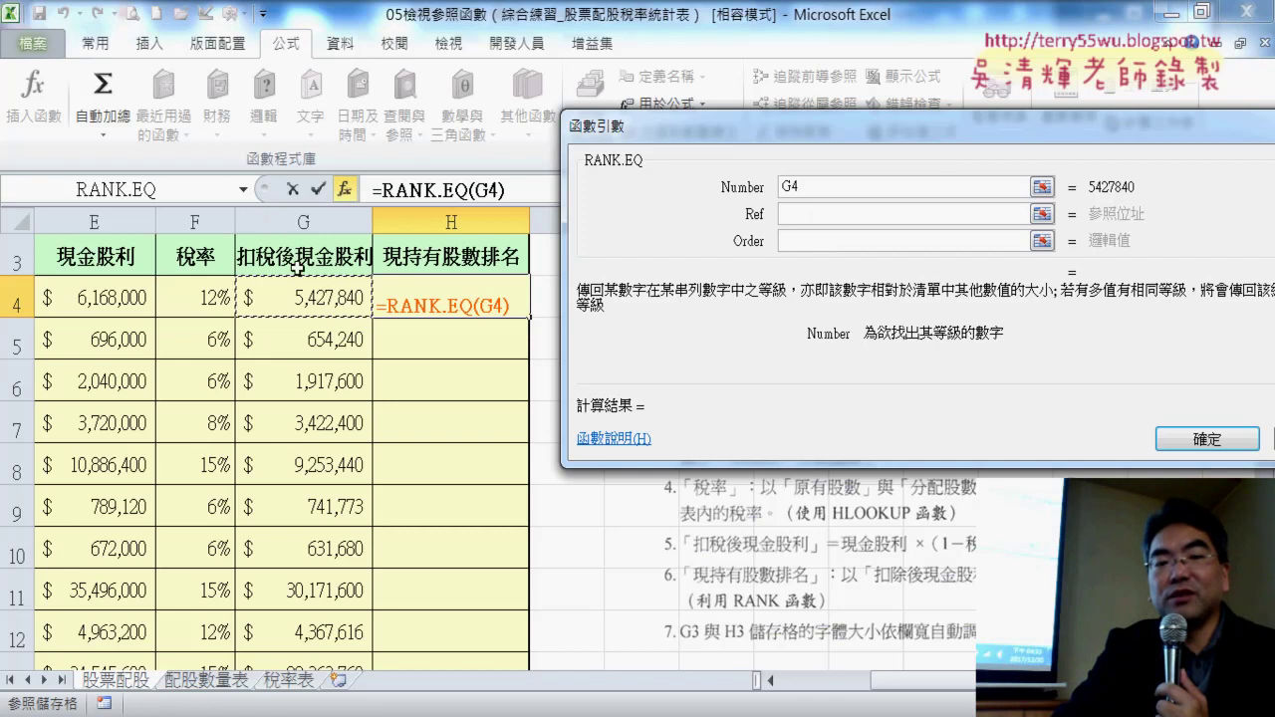
pyautogui.click(811, 215)
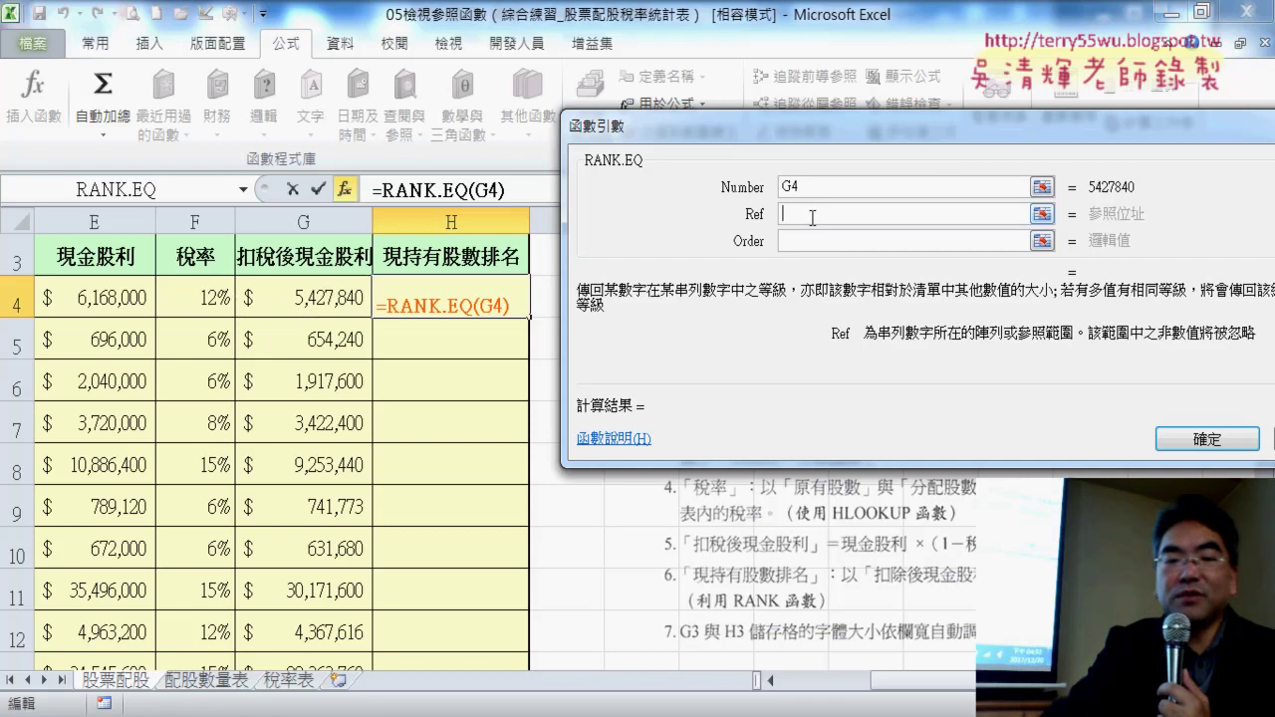
pyautogui.press('F3')
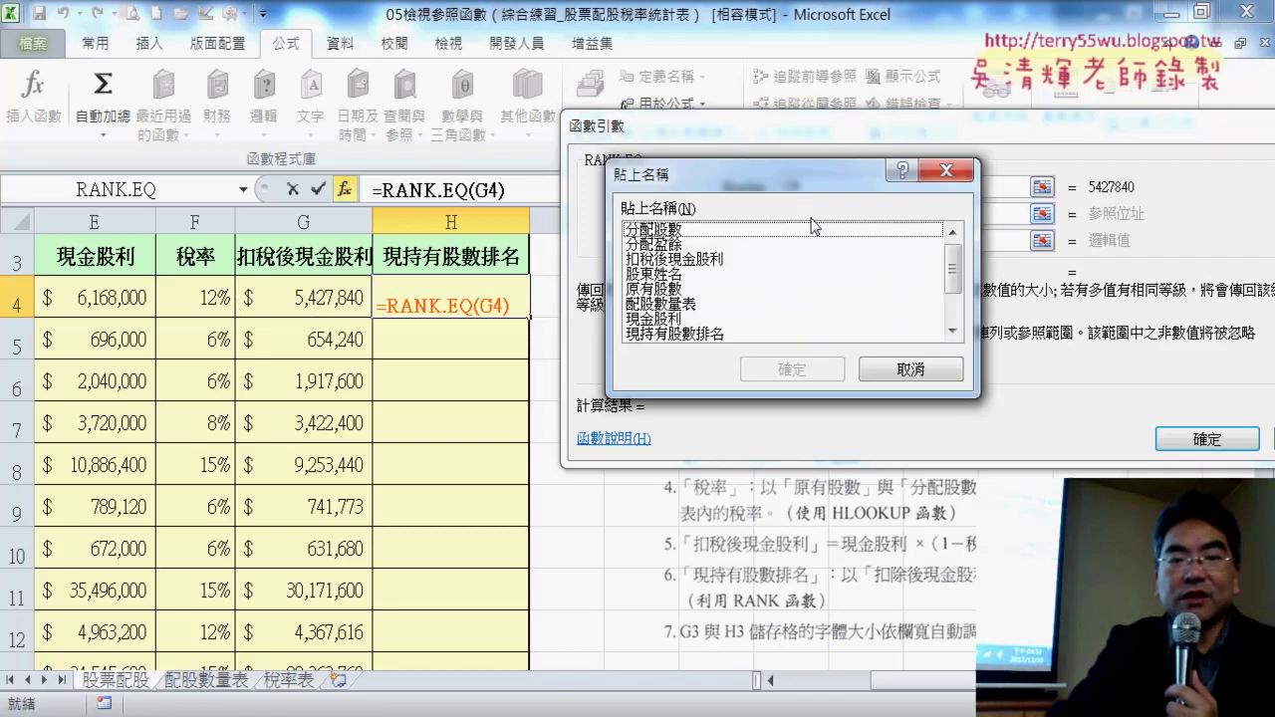
pyautogui.doubleClick(700, 259)
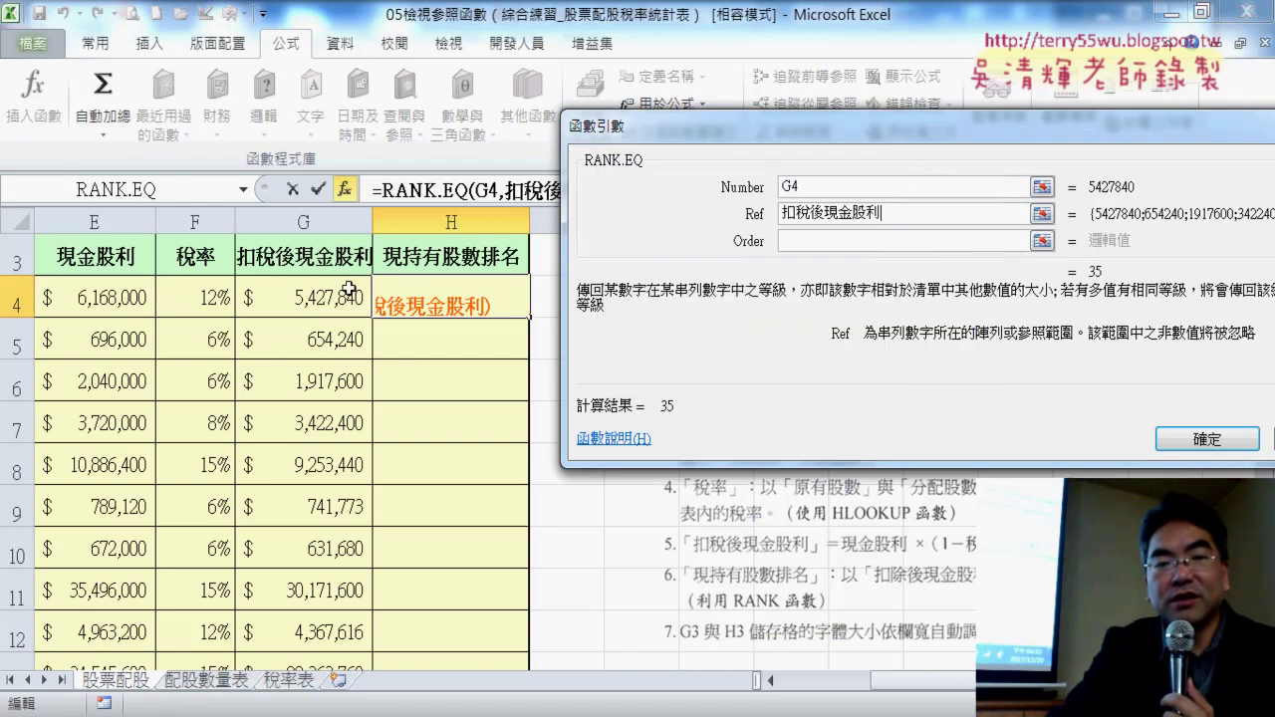
pyautogui.click(835, 193)
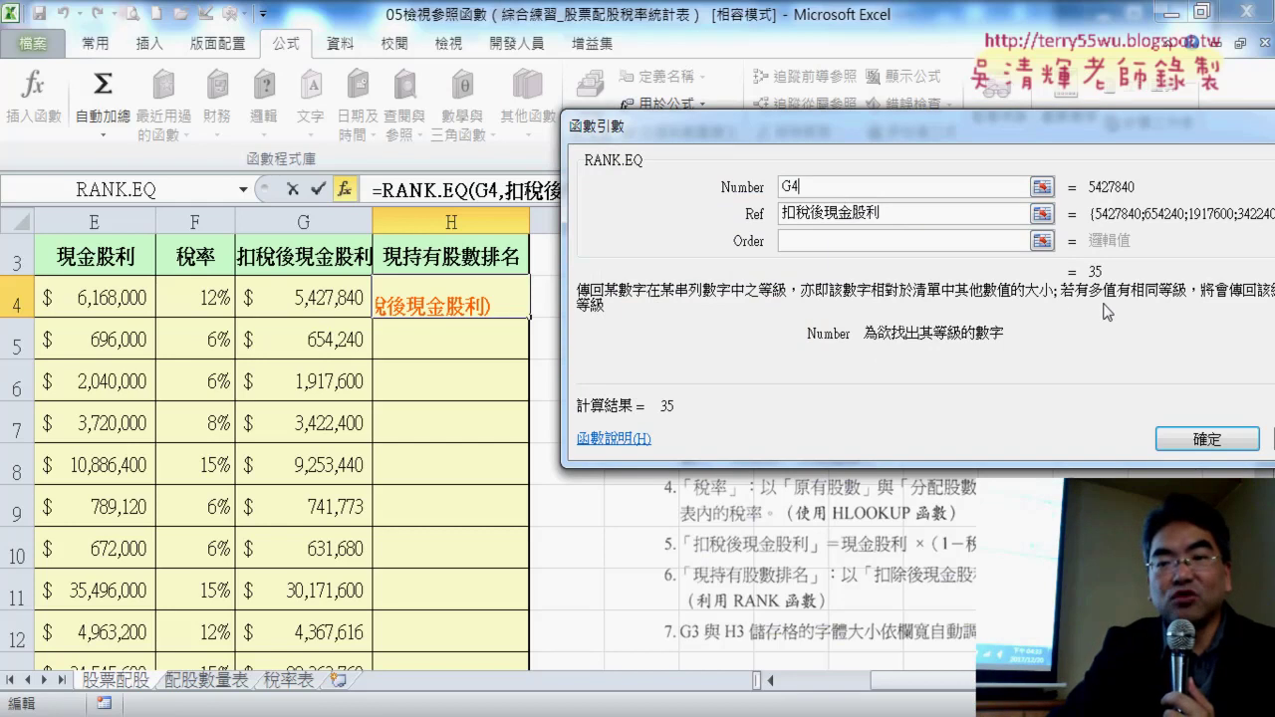
pyautogui.click(1206, 439)
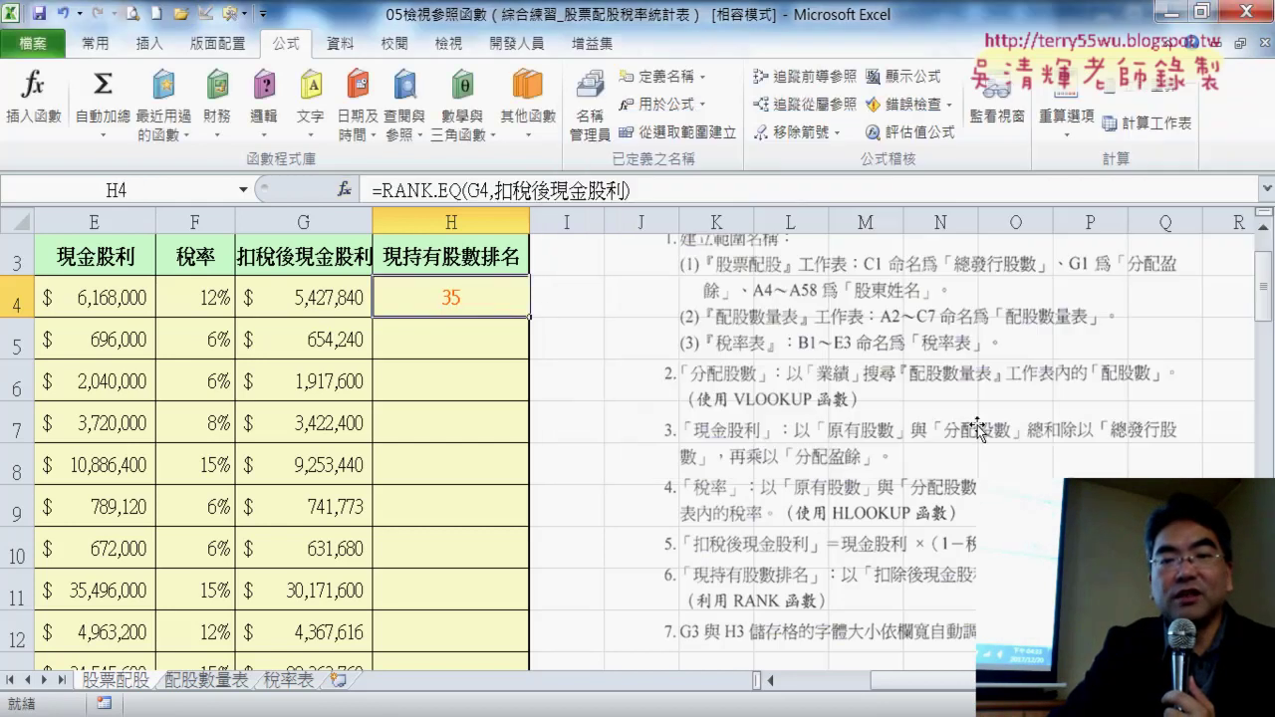
# Fill the RANK.EQ formula down column H and review the formulas in D4 through H4
pyautogui.doubleClick(533, 315)
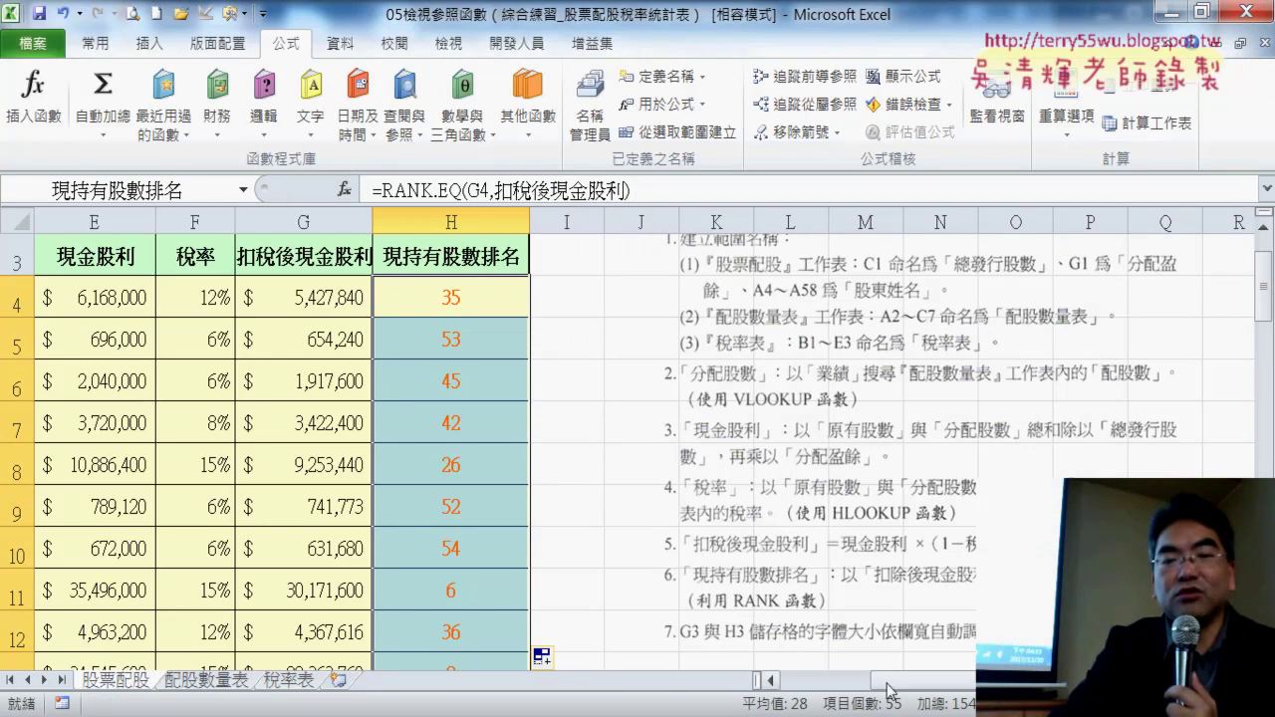
pyautogui.moveTo(889, 690); pyautogui.dragTo(791, 687)
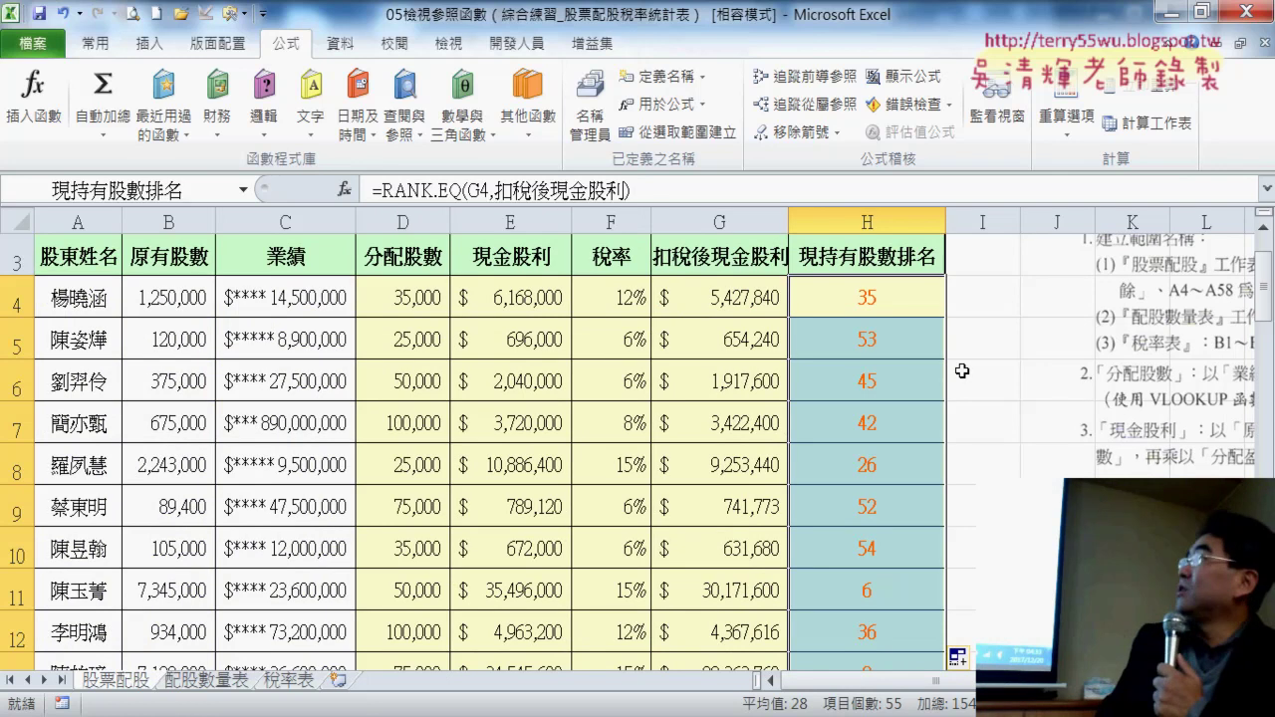
pyautogui.click(418, 301)
pyautogui.click(505, 303)
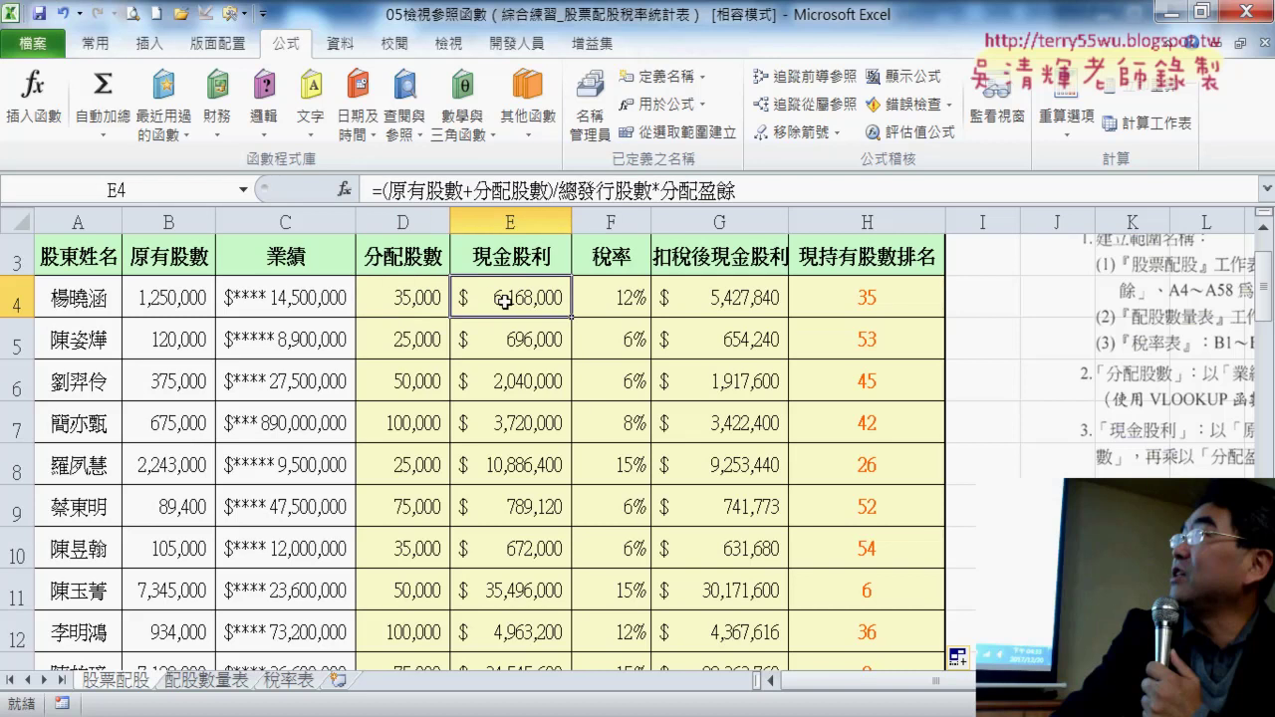
pyautogui.click(595, 301)
pyautogui.click(669, 305)
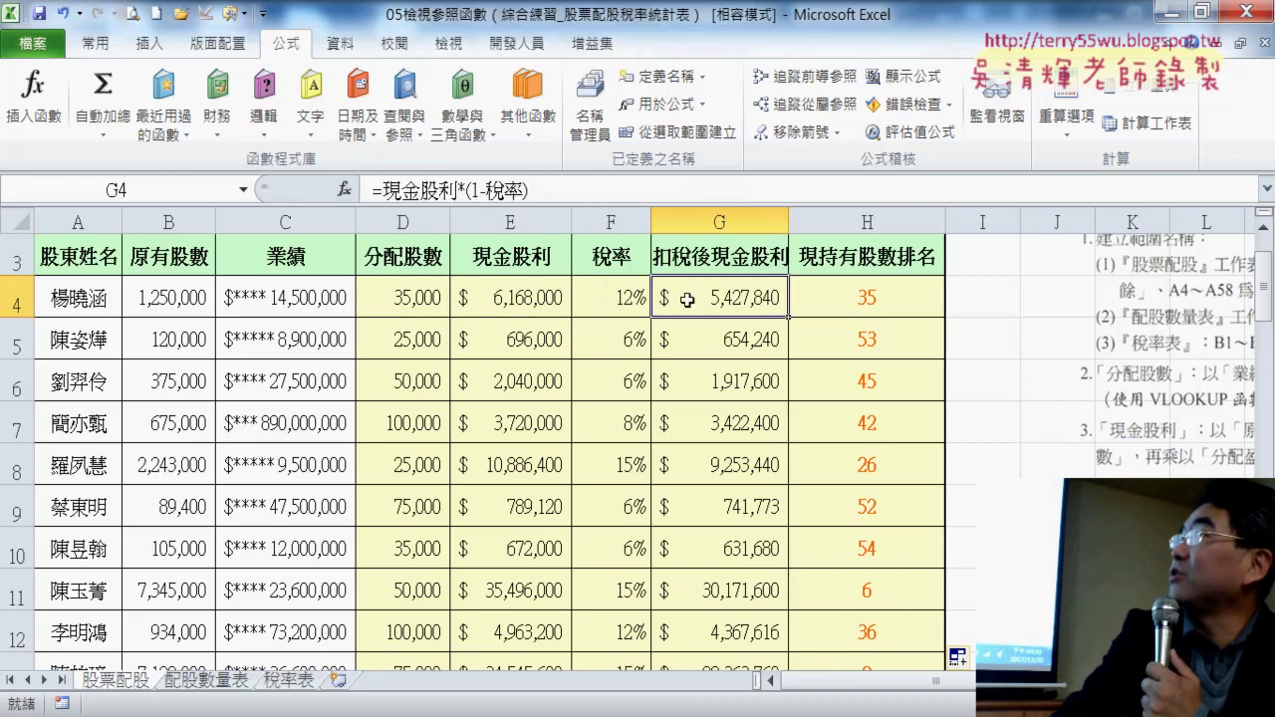
pyautogui.click(835, 304)
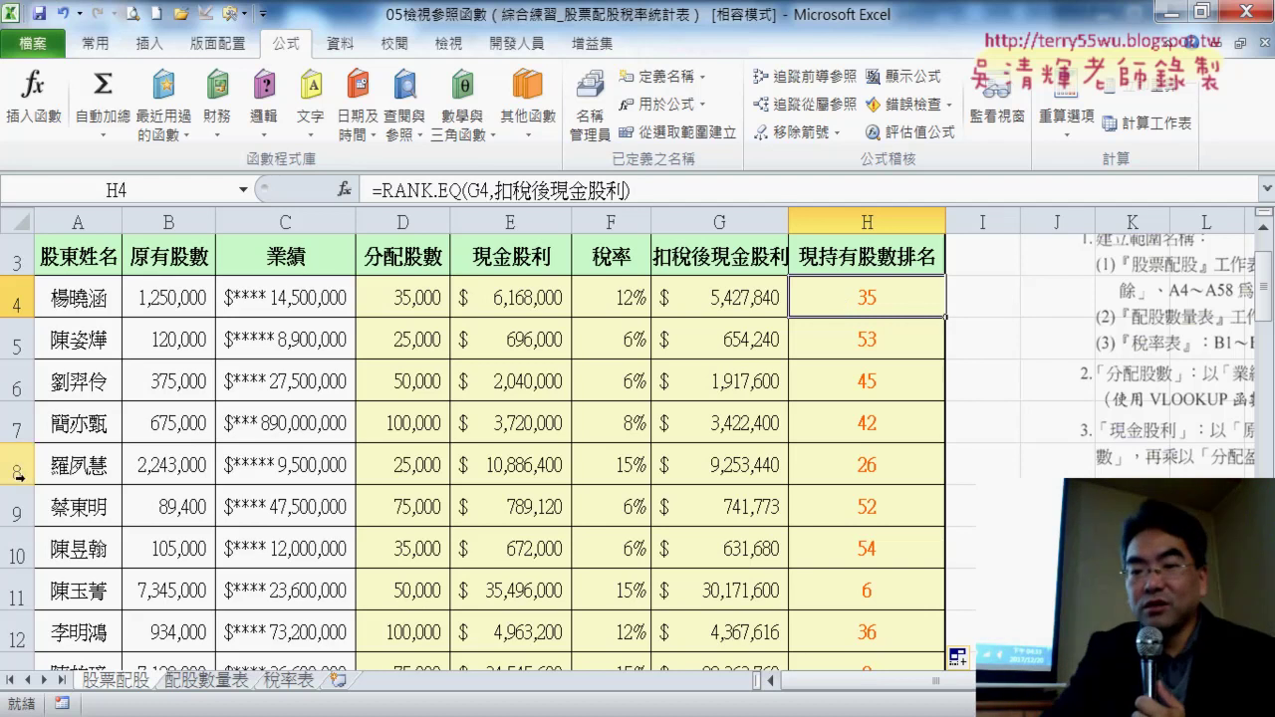
pyautogui.moveTo(865, 686); pyautogui.dragTo(878, 685)
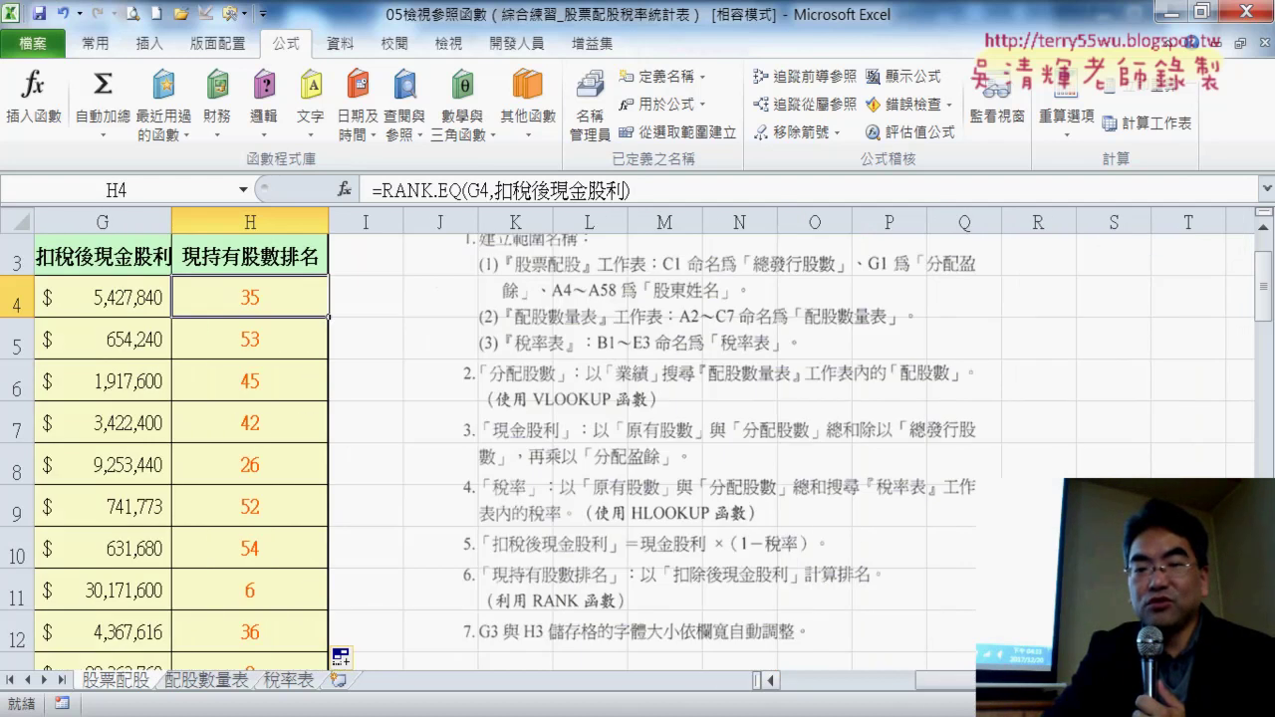
# Drag the instruction picture to the right and scroll back to show columns A–L of 股票配股
pyautogui.moveTo(697, 448)
pyautogui.mouseDown()
pyautogui.moveTo(1028, 466)
pyautogui.moveTo(942, 455)
pyautogui.mouseUp()
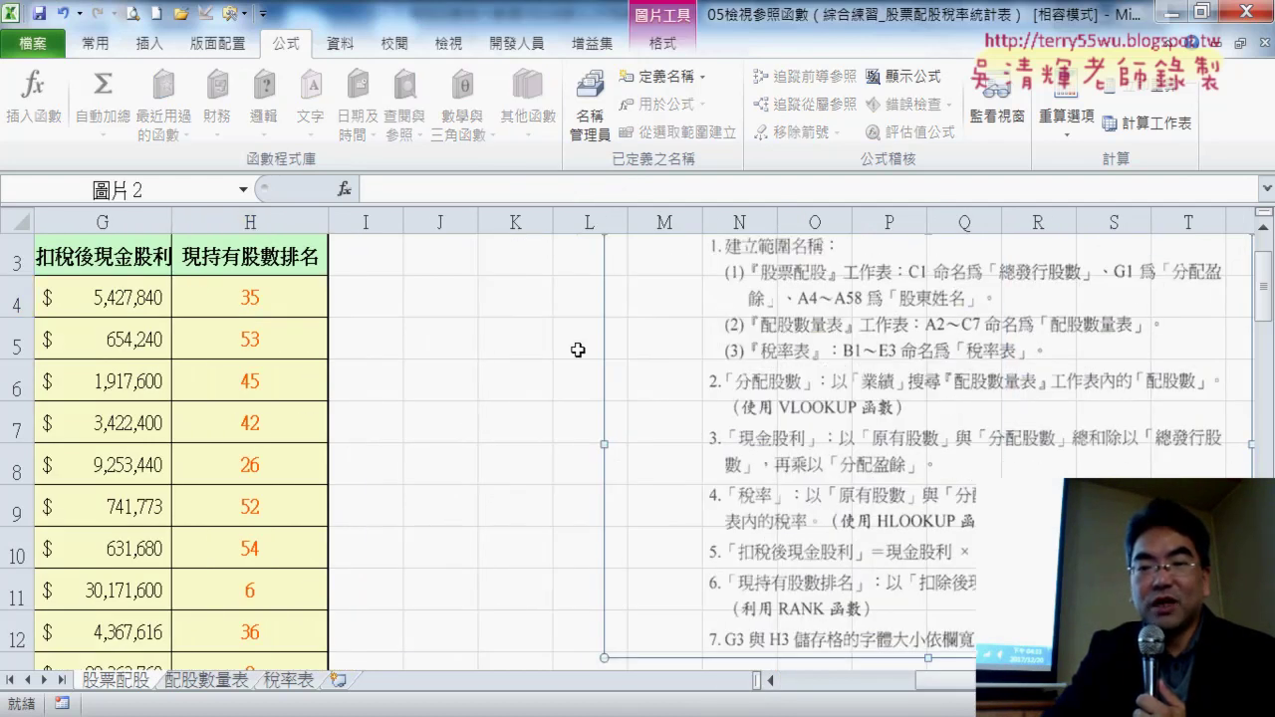
pyautogui.scroll(1, 598, 529)
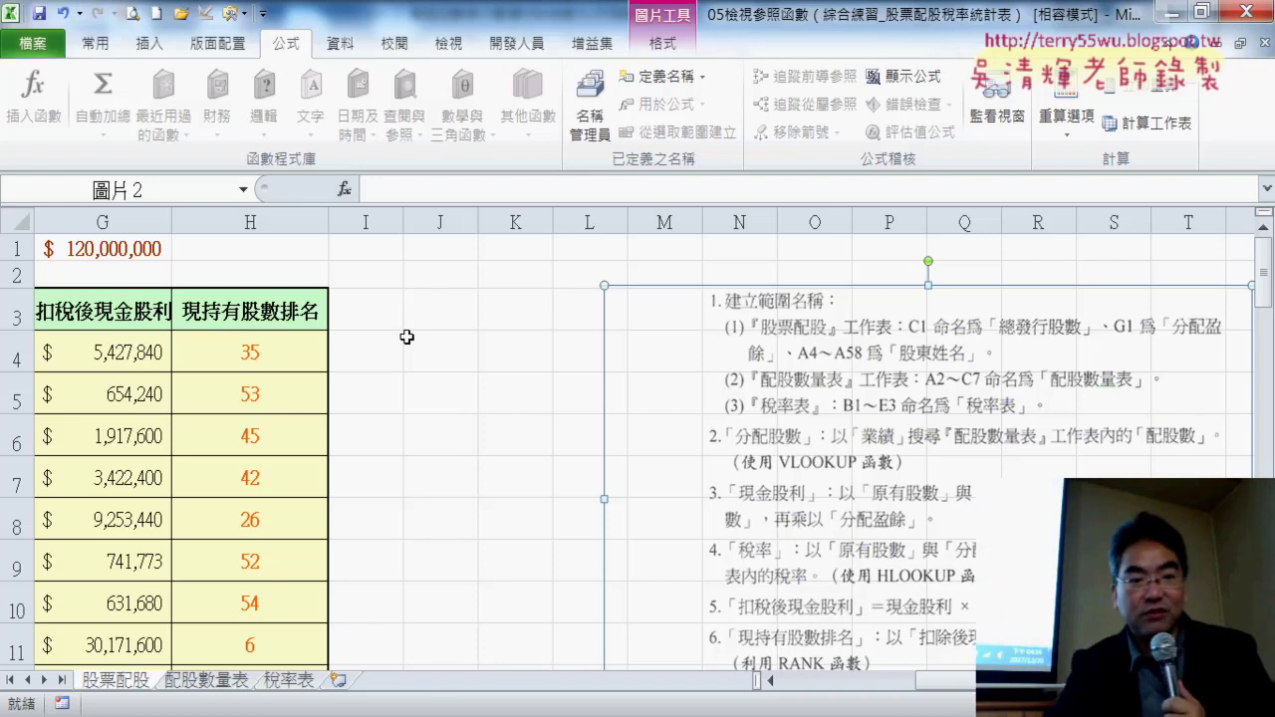
pyautogui.hscroll(-2, 942, 390)
pyautogui.hscroll(-3, 942, 389)
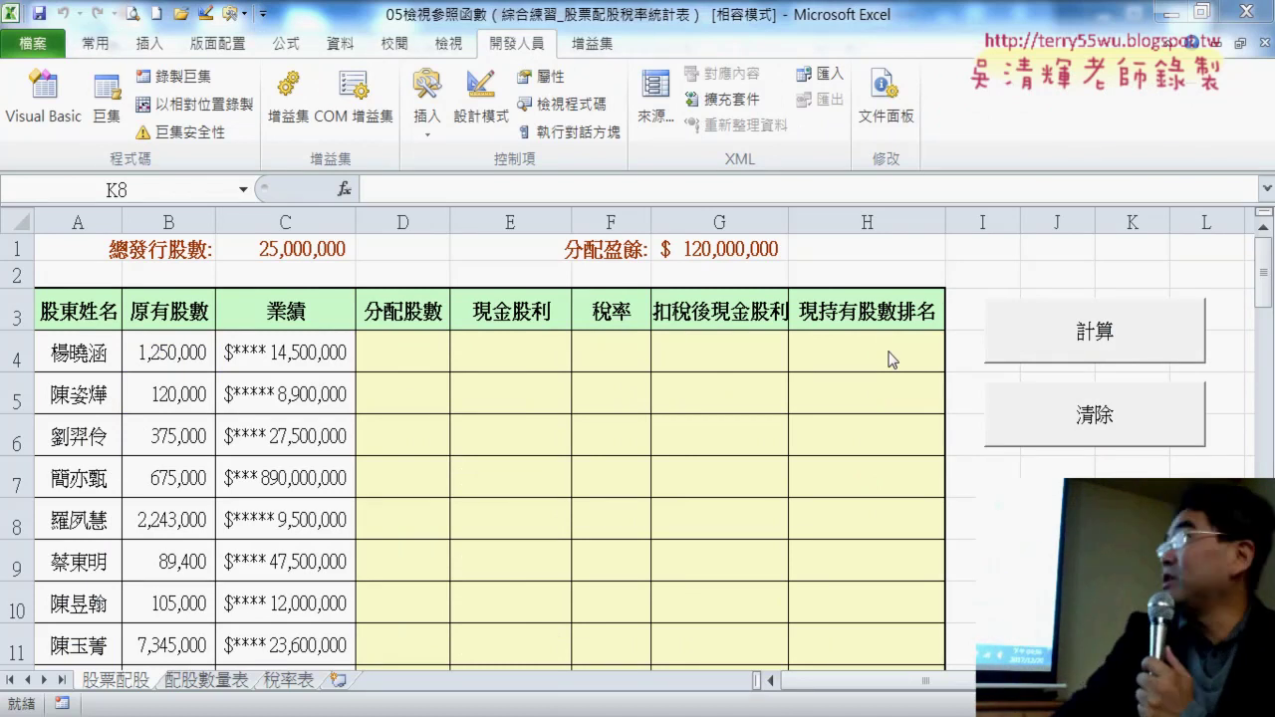
pyautogui.click(1101, 351)
pyautogui.click(1102, 351)
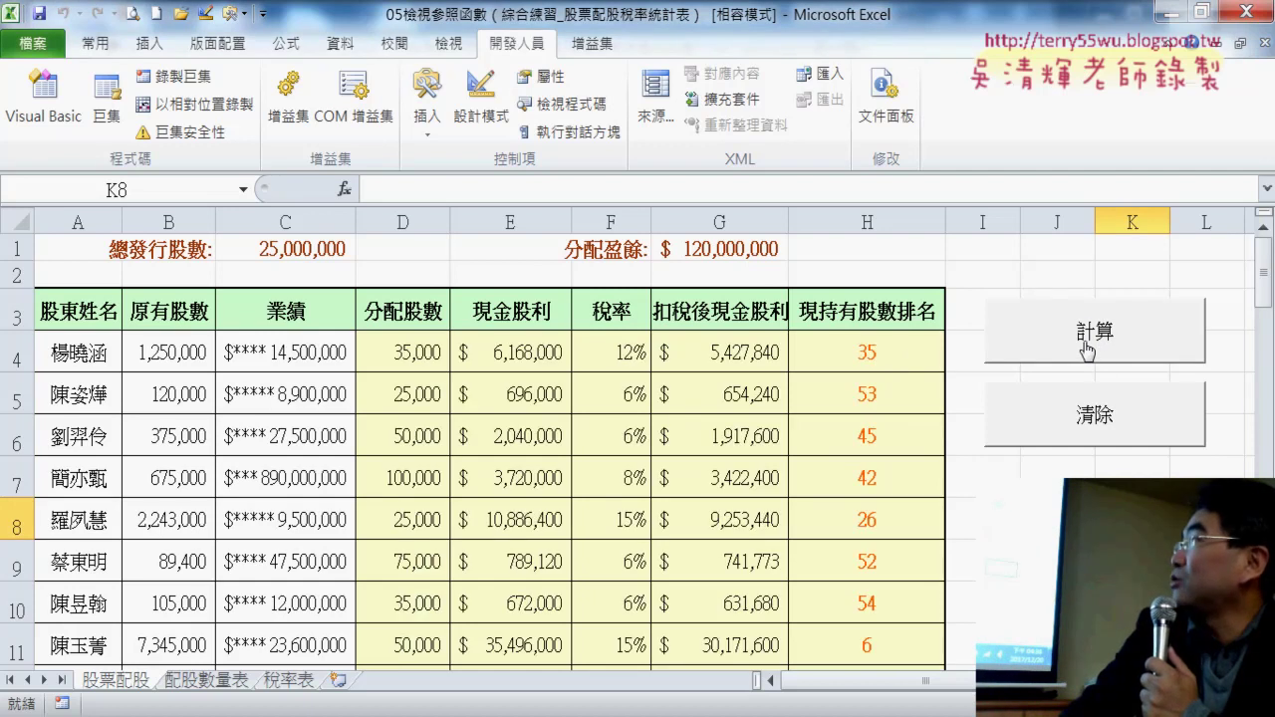
pyautogui.click(413, 355)
pyautogui.click(514, 360)
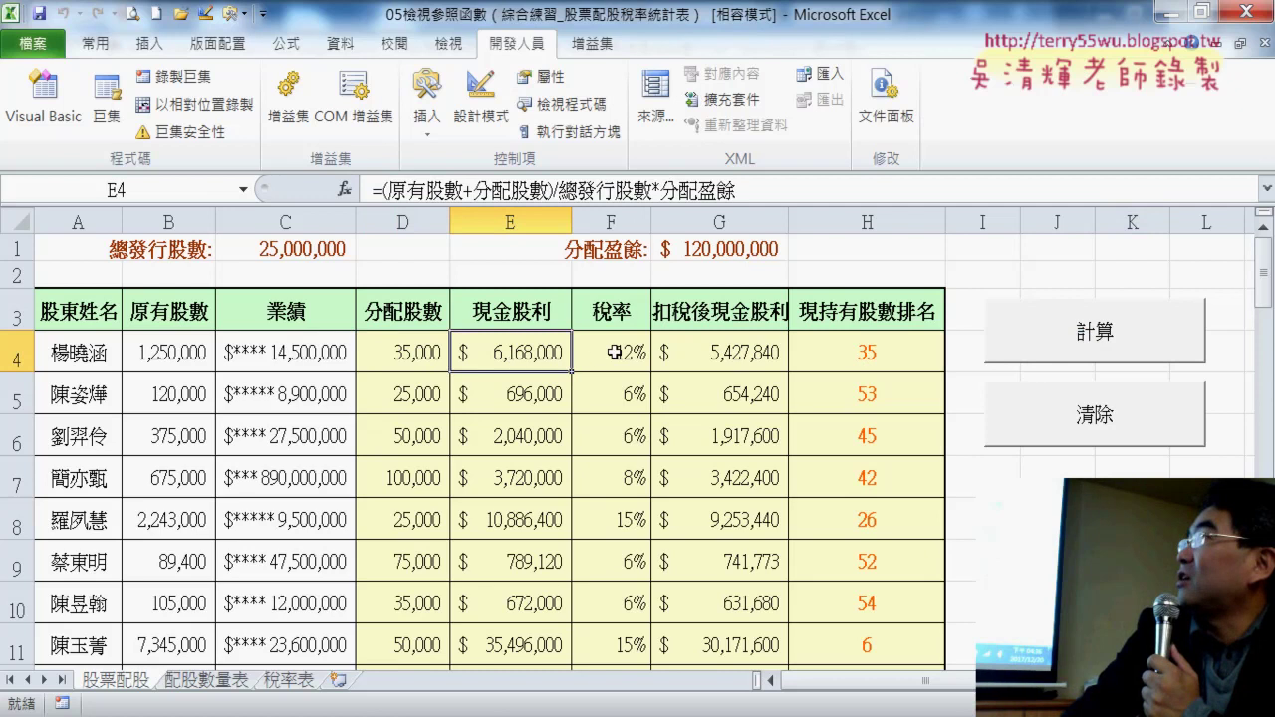
pyautogui.click(614, 352)
pyautogui.click(711, 352)
pyautogui.click(867, 362)
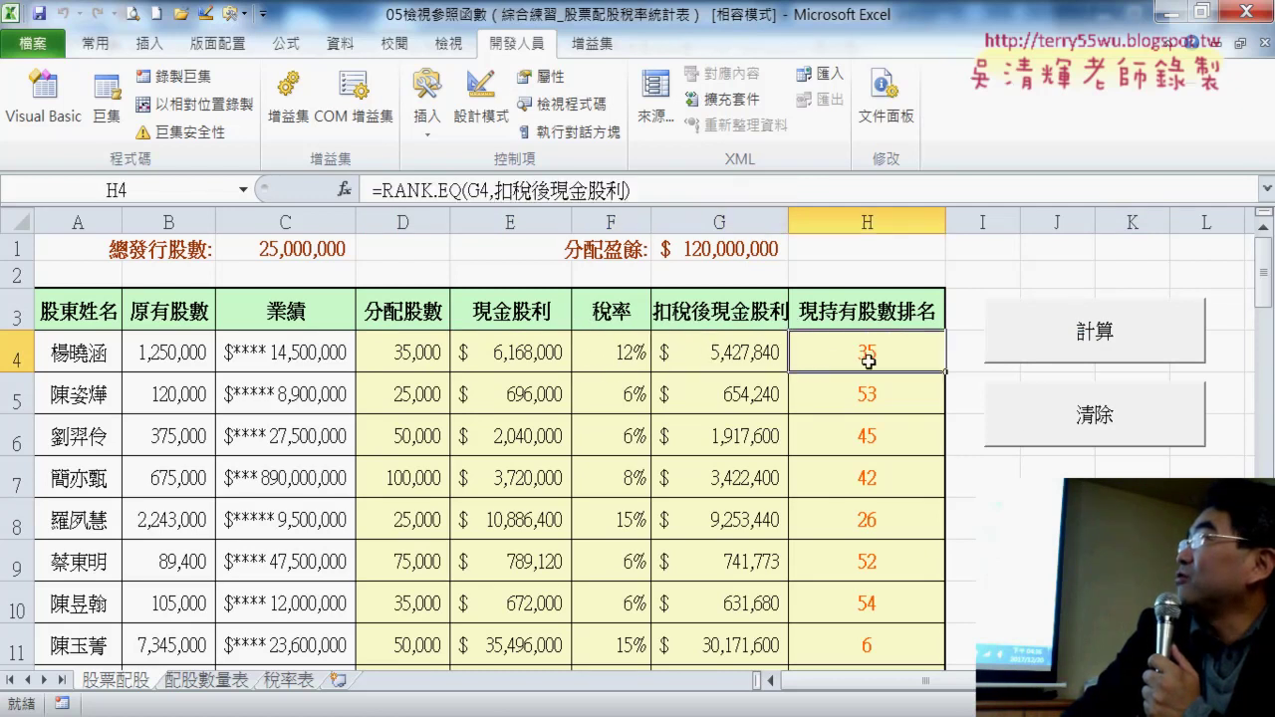
pyautogui.click(1030, 423)
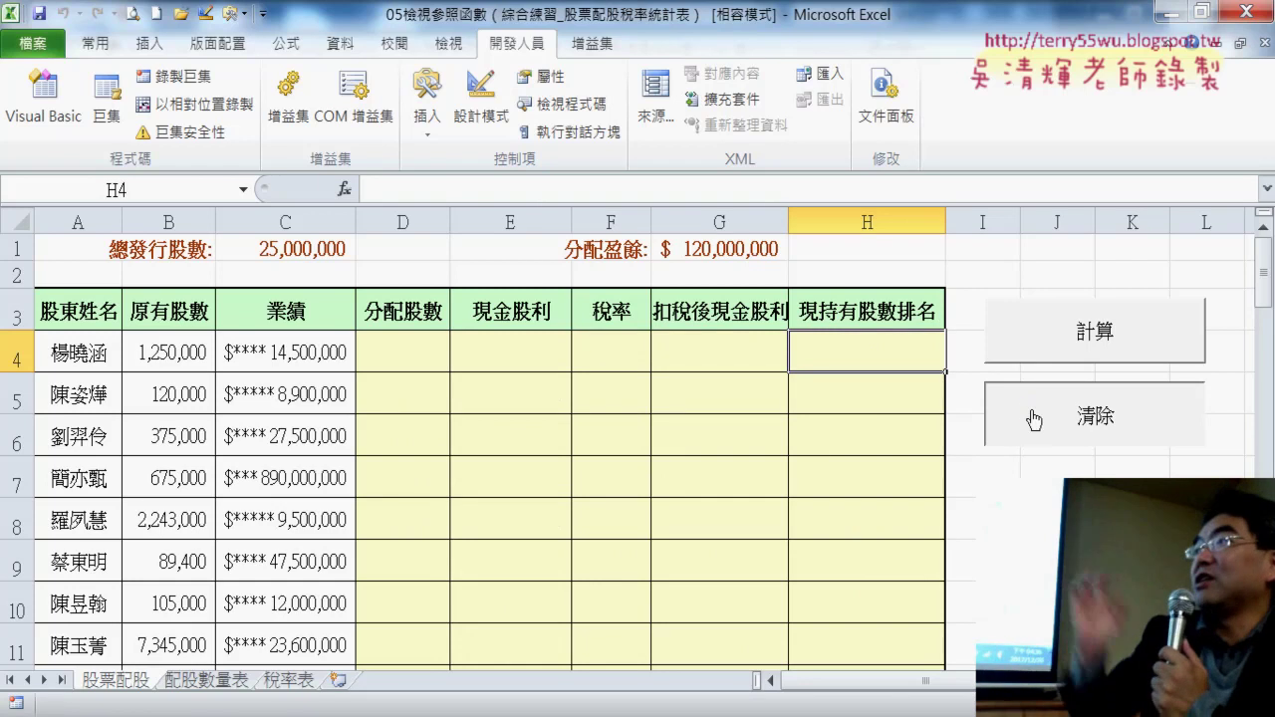
pyautogui.click(1033, 420)
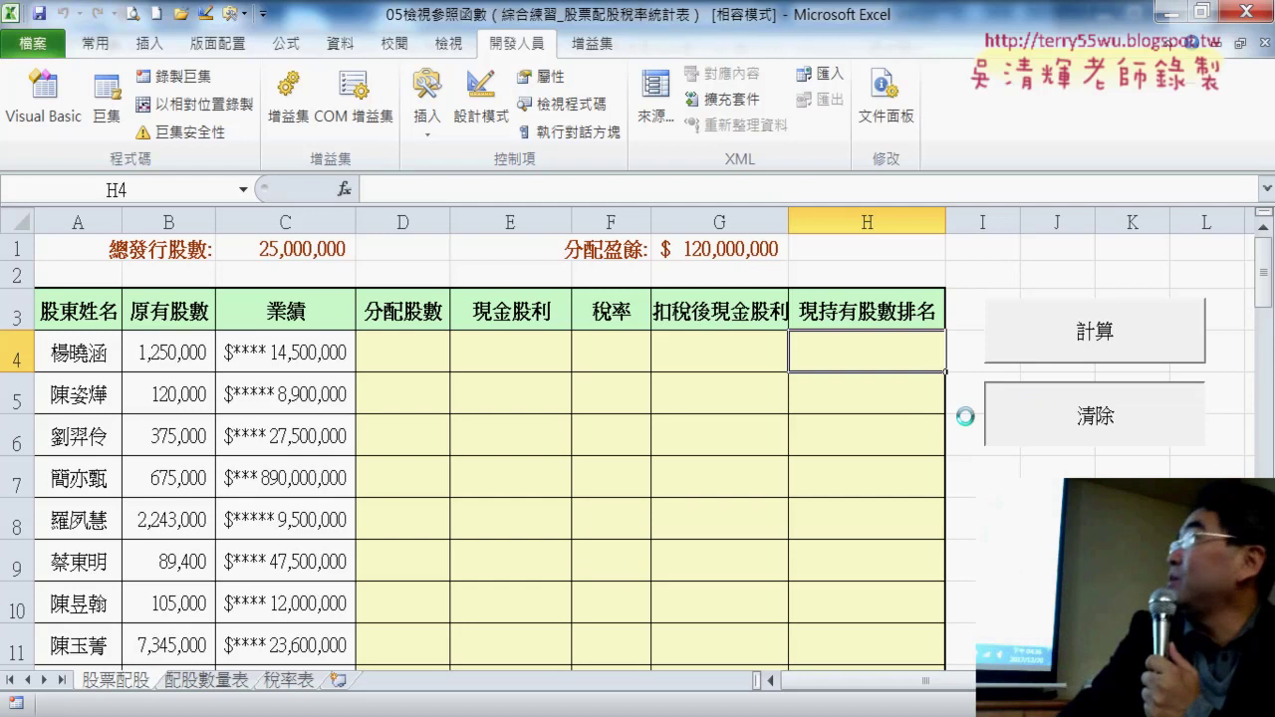
pyautogui.rightClick(1054, 337)
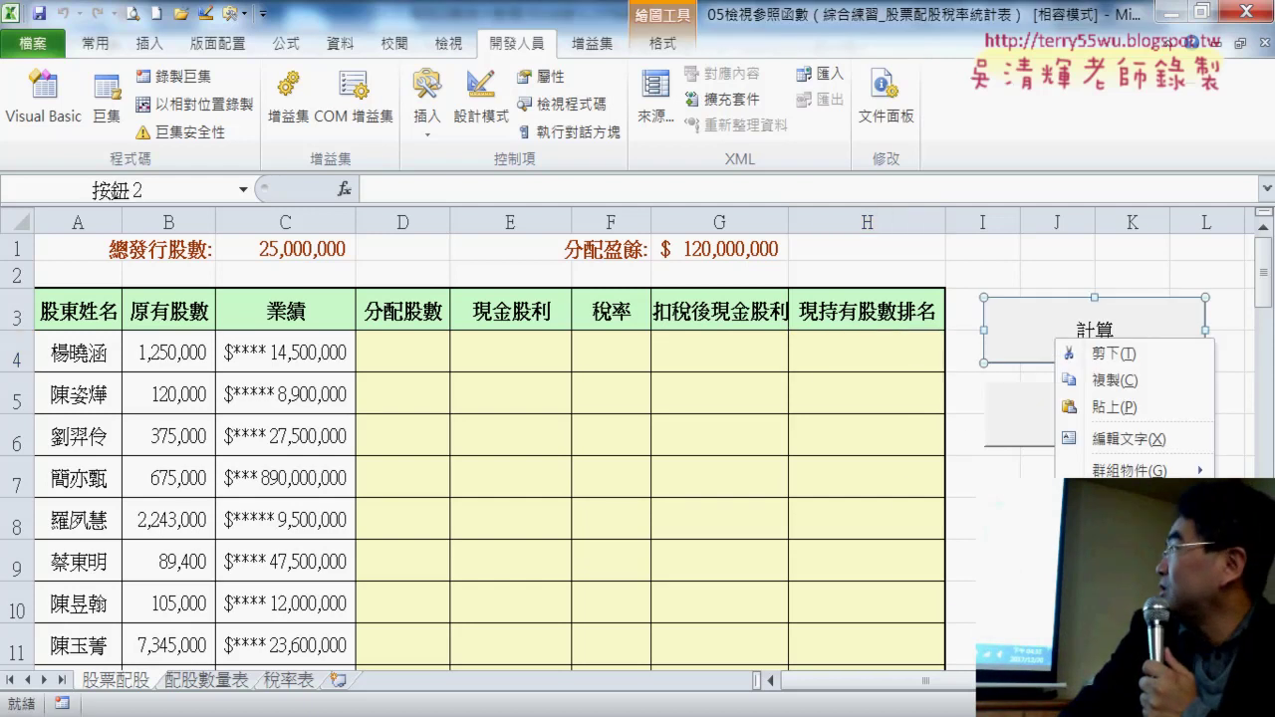
pyautogui.click(1113, 529)
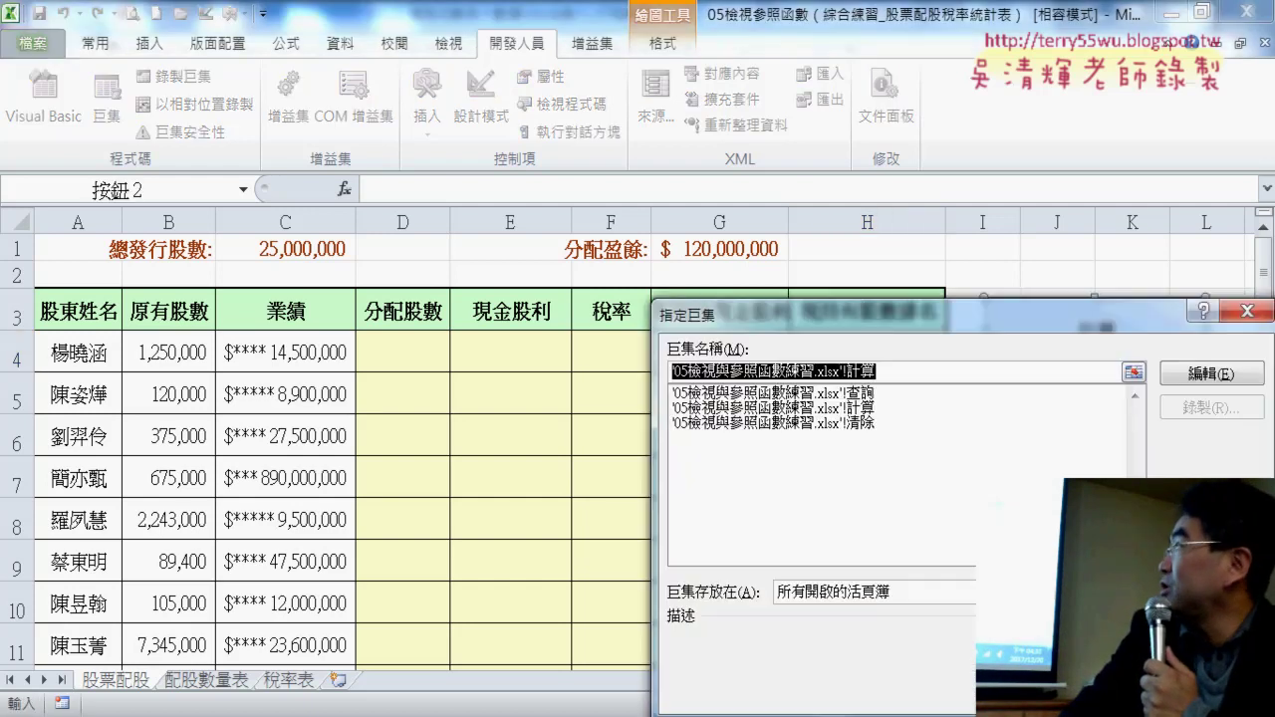
pyautogui.click(1209, 373)
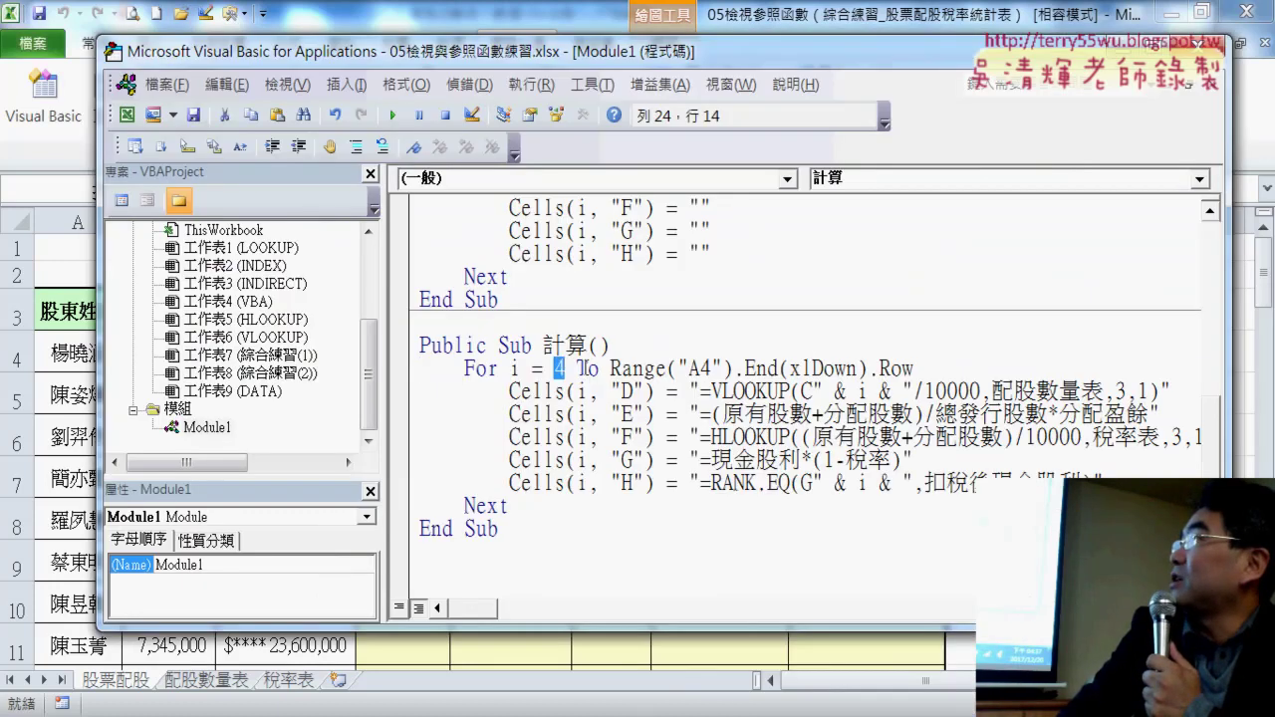
pyautogui.moveTo(610, 368); pyautogui.dragTo(926, 369)
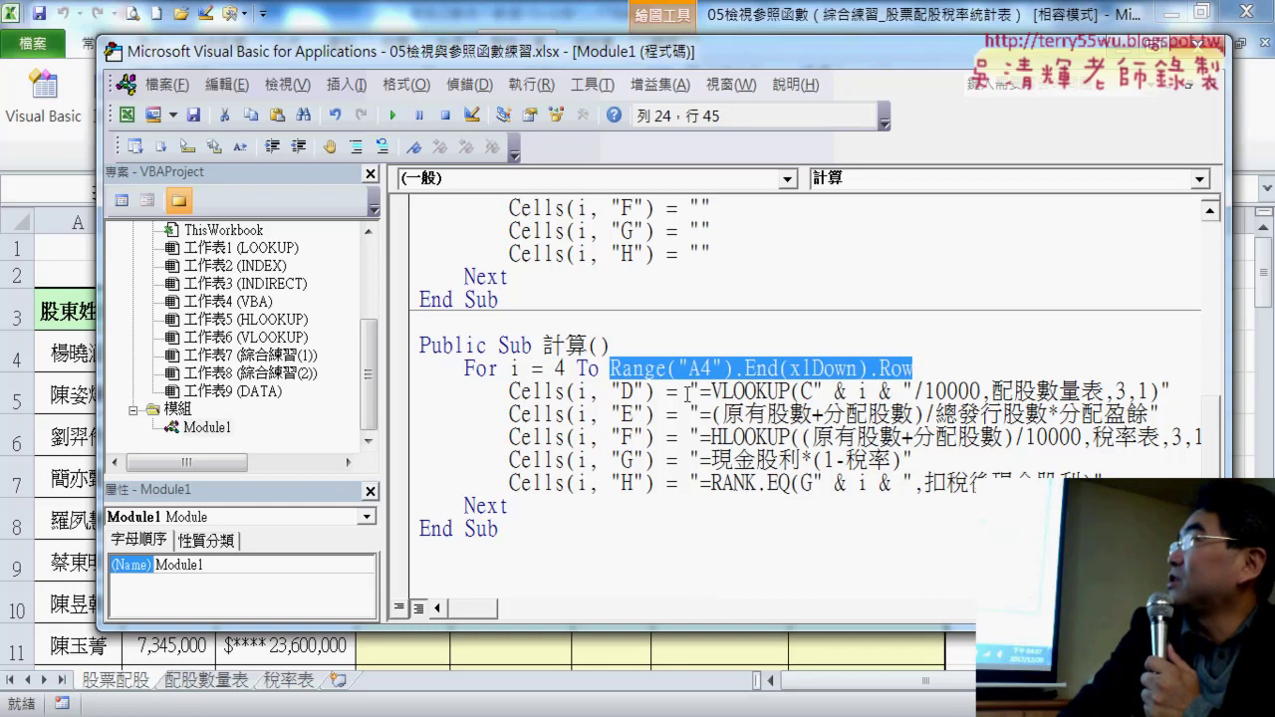
pyautogui.click(647, 391)
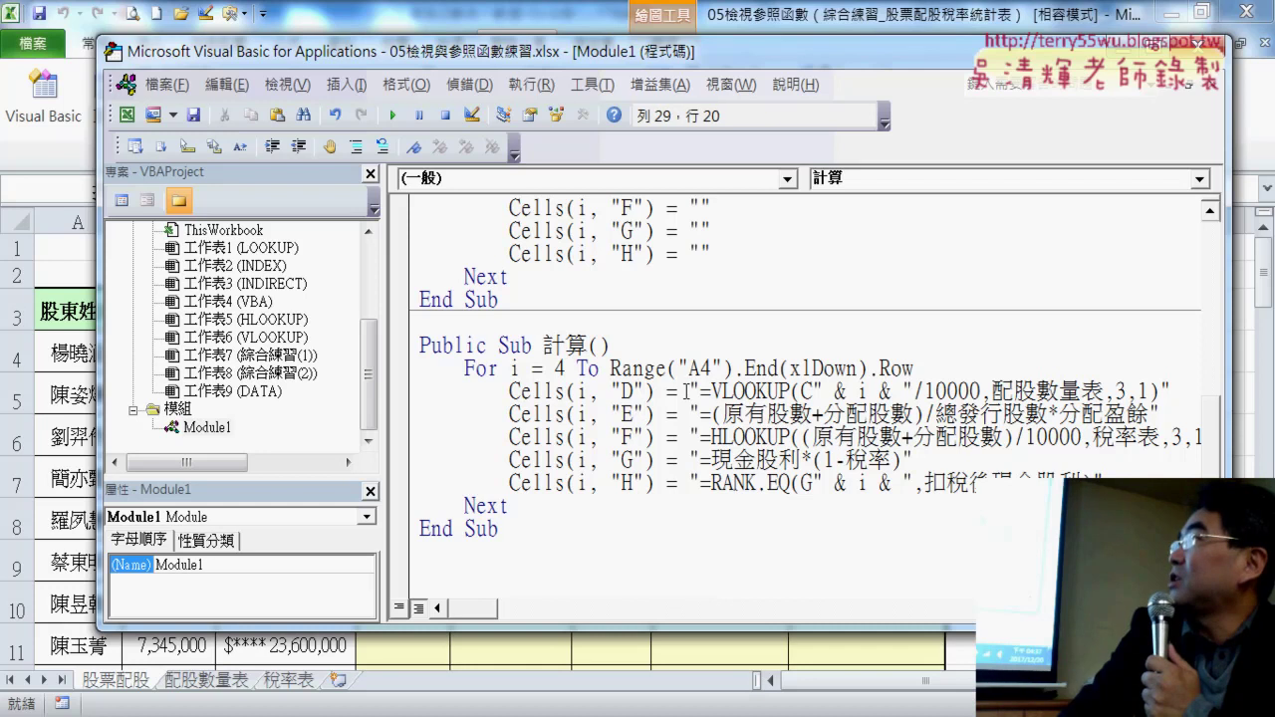
pyautogui.moveTo(687, 390)
pyautogui.mouseDown()
pyautogui.moveTo(1206, 403)
pyautogui.moveTo(1192, 395)
pyautogui.mouseUp()
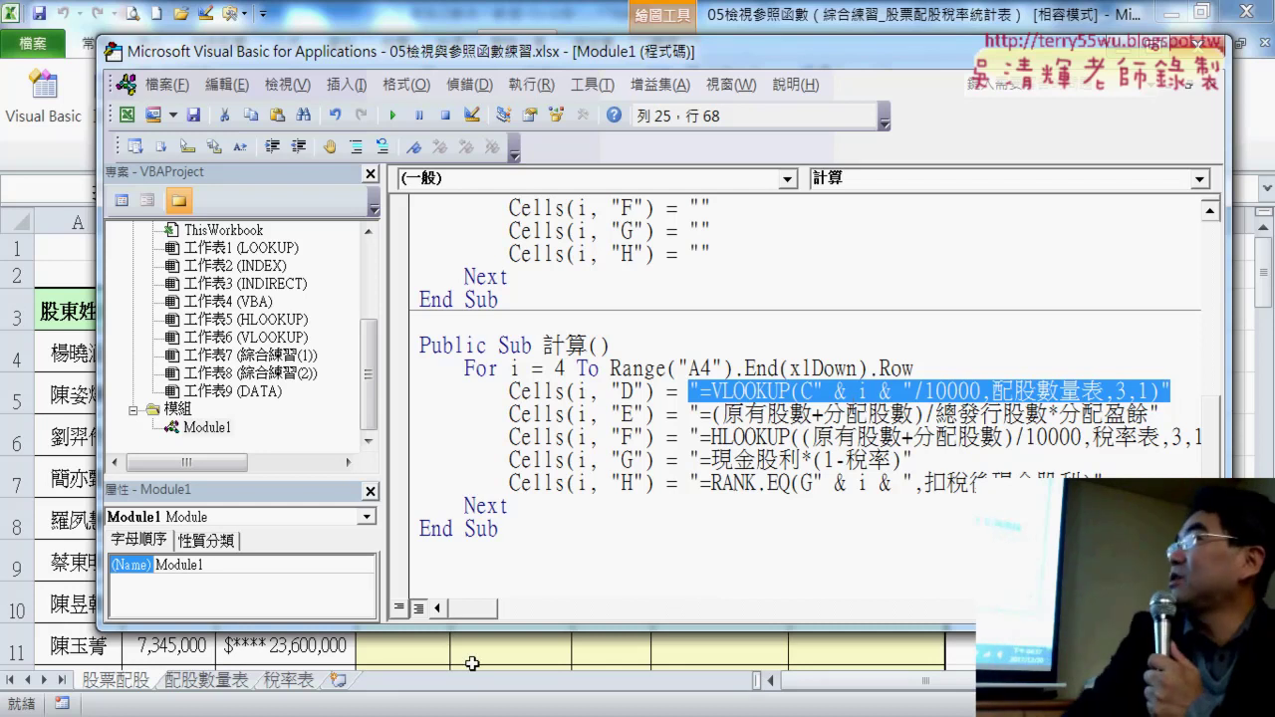
pyautogui.click(606, 642)
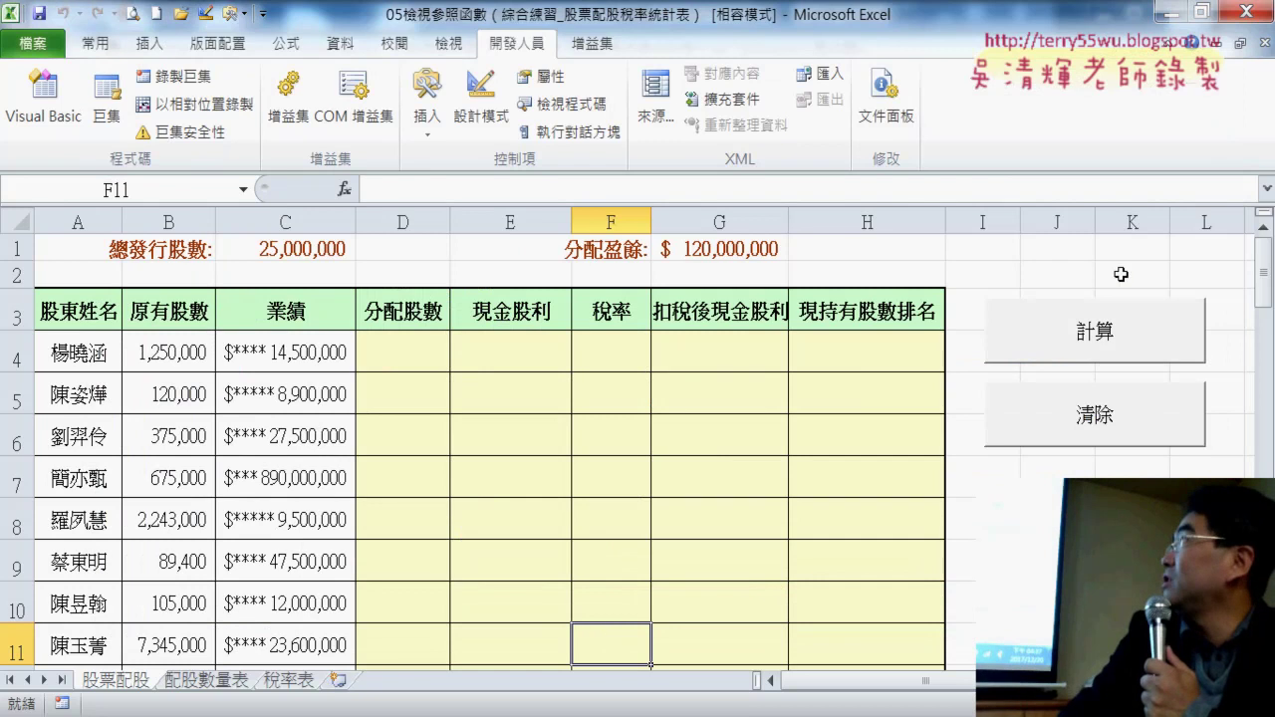
pyautogui.click(1068, 332)
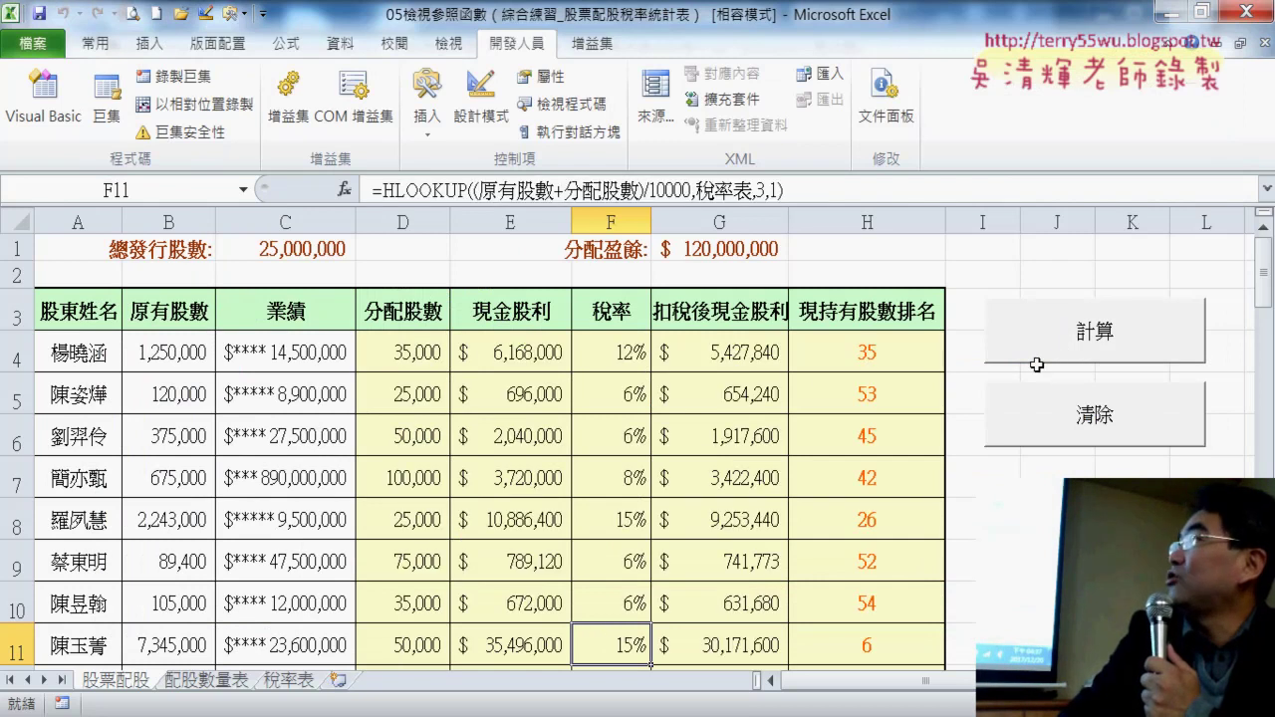
pyautogui.click(415, 345)
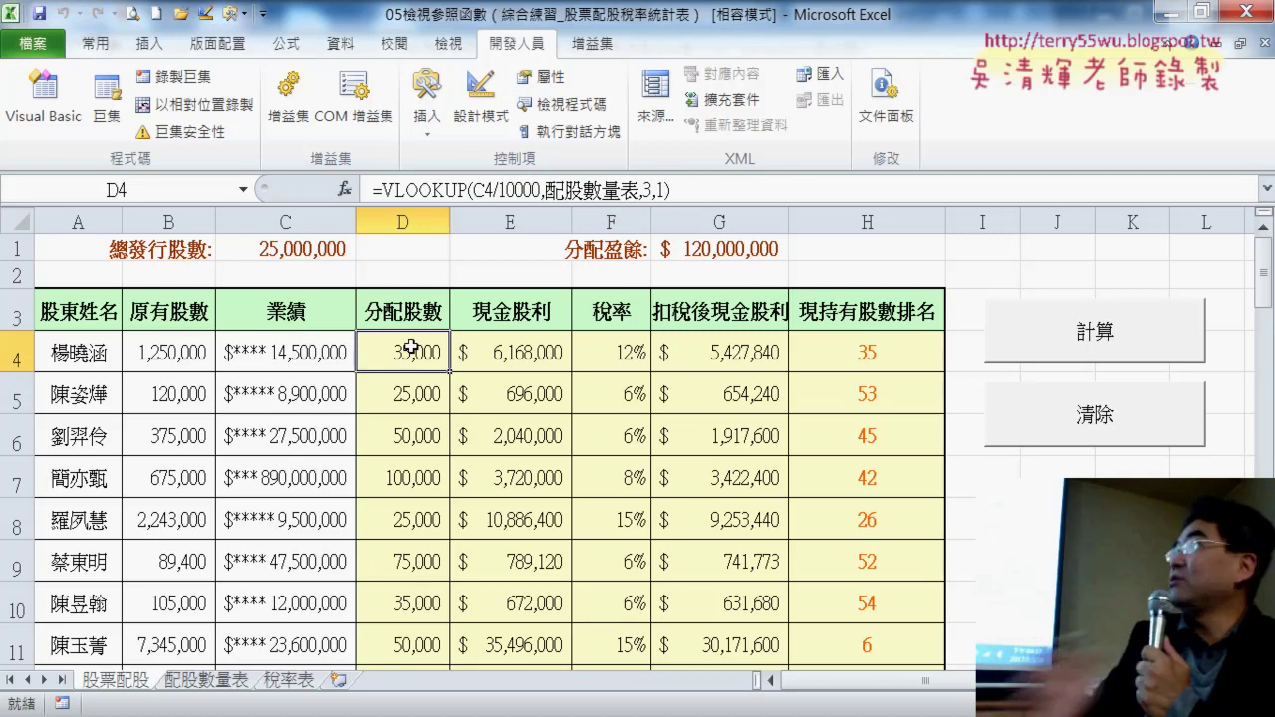
pyautogui.click(404, 394)
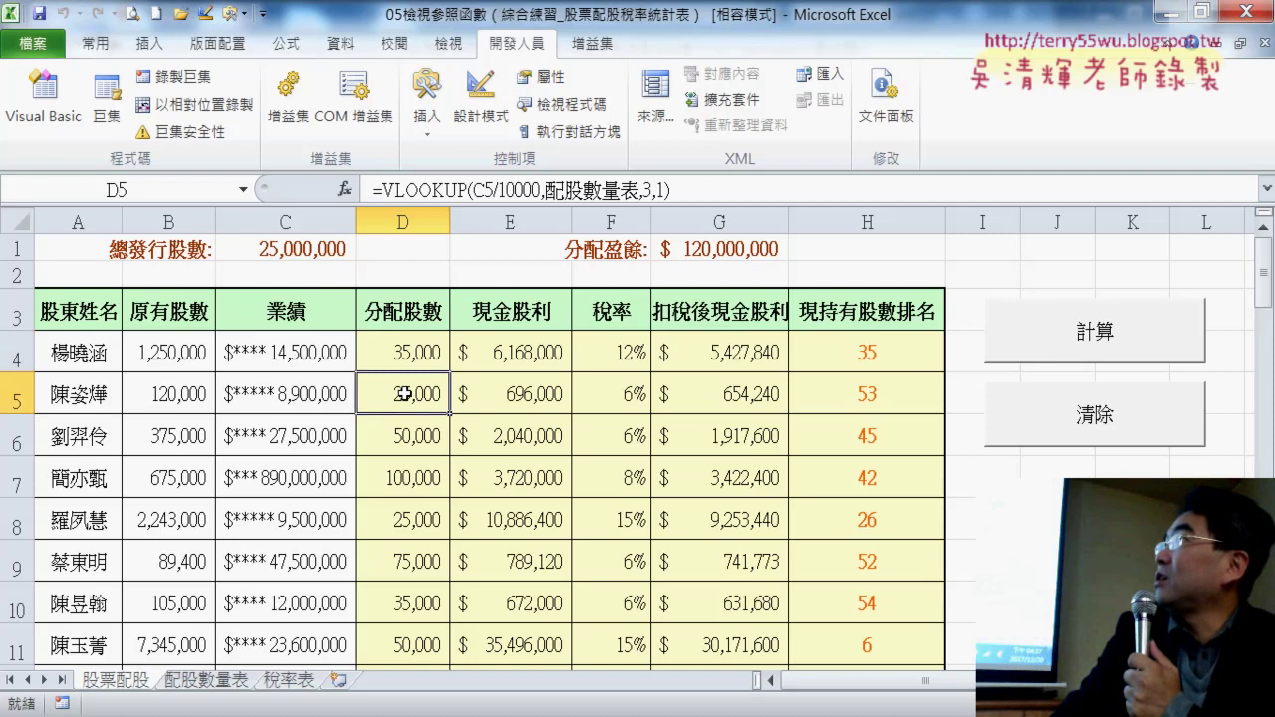
pyautogui.click(414, 364)
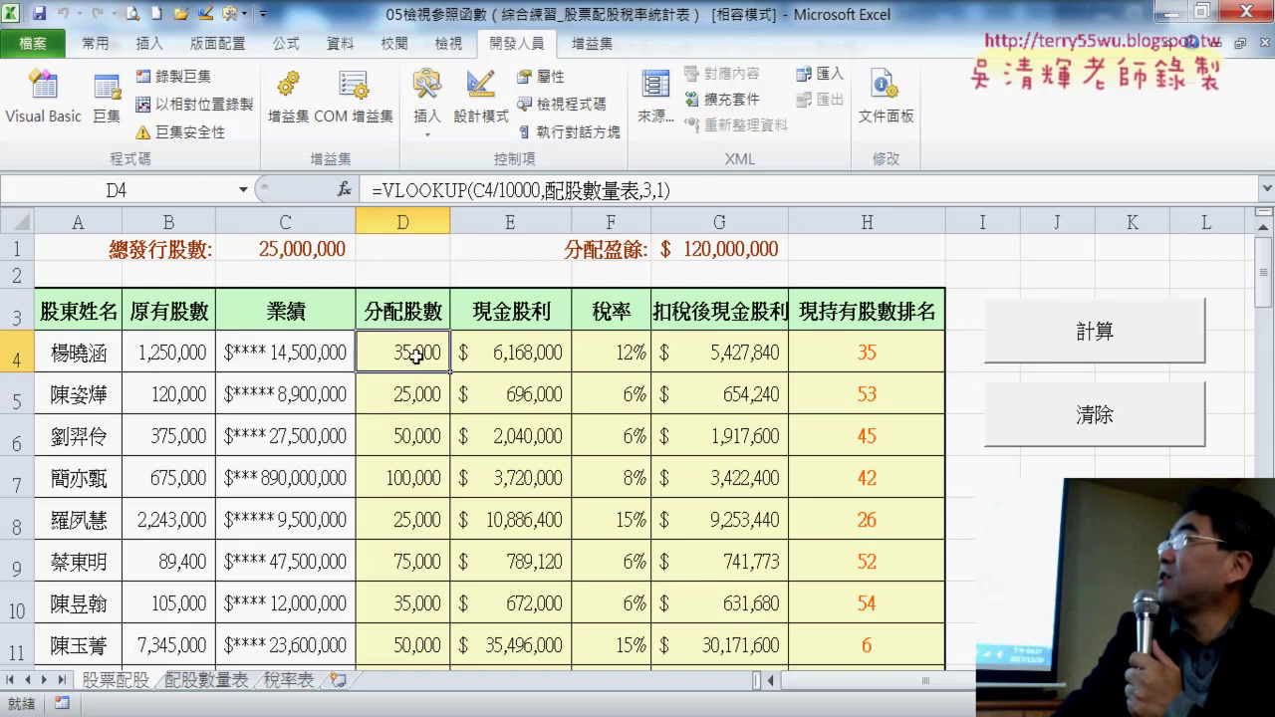
pyautogui.click(410, 392)
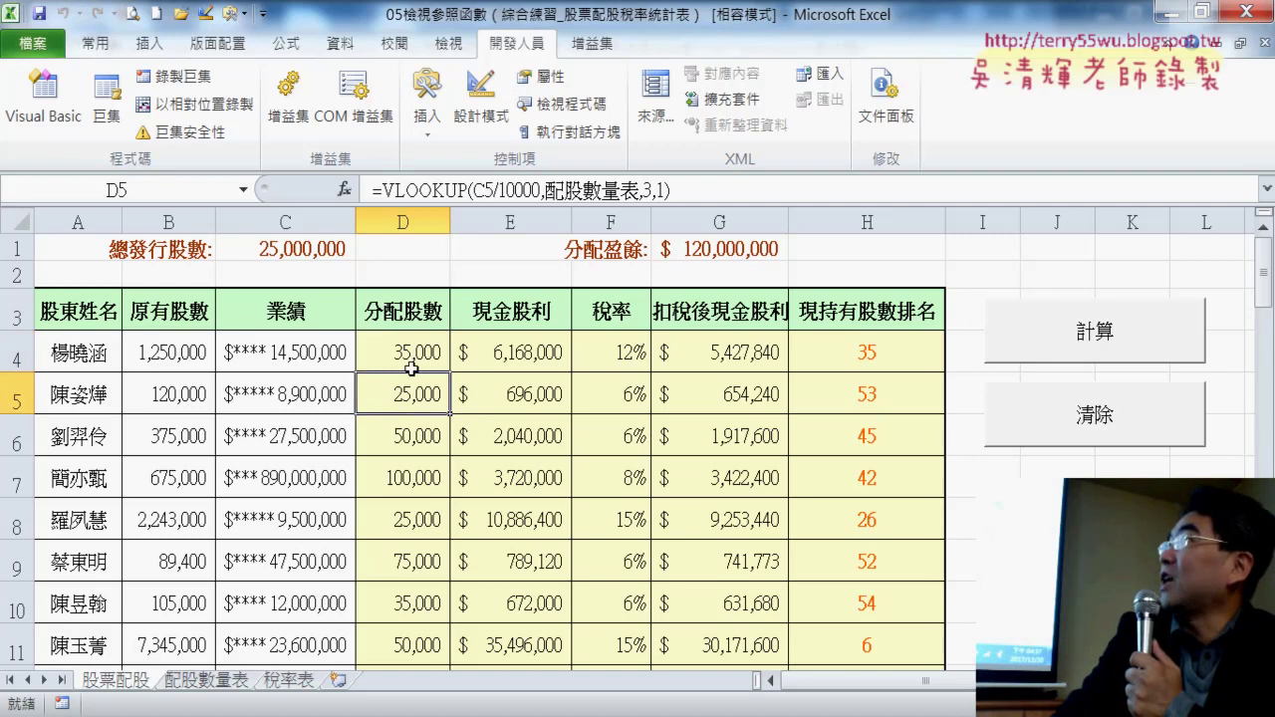
pyautogui.click(474, 189)
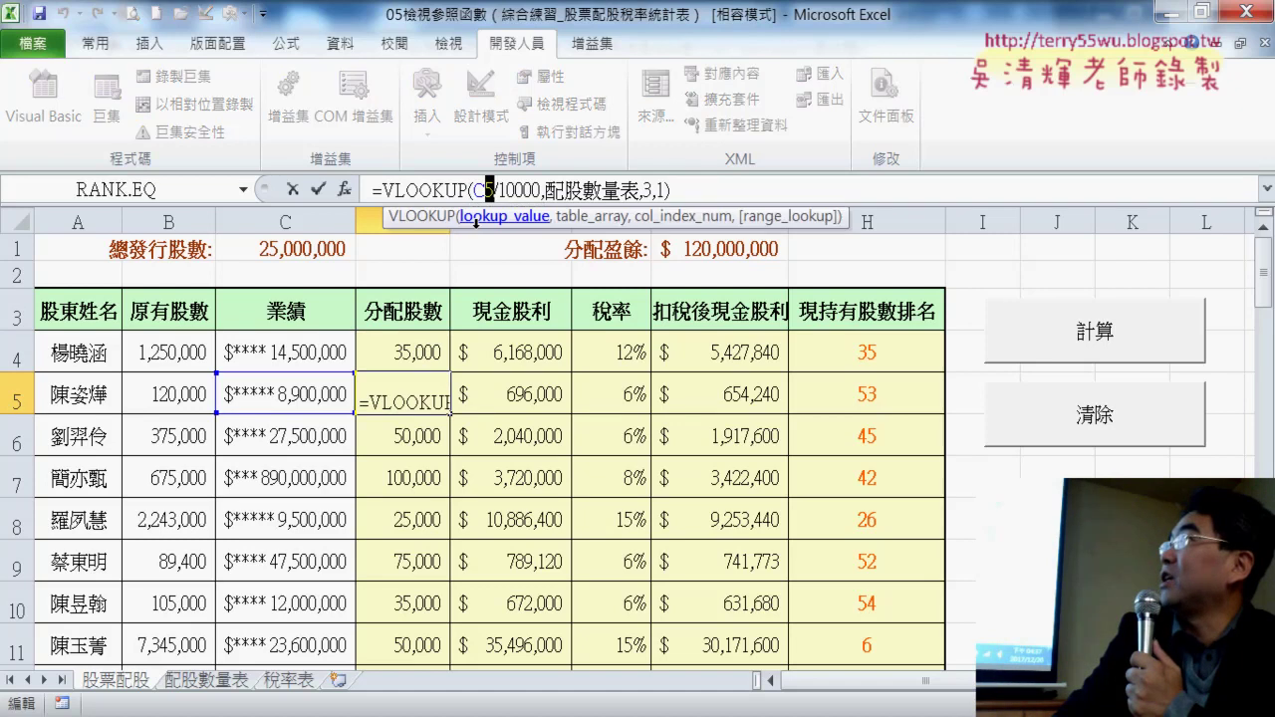
pyautogui.click(317, 189)
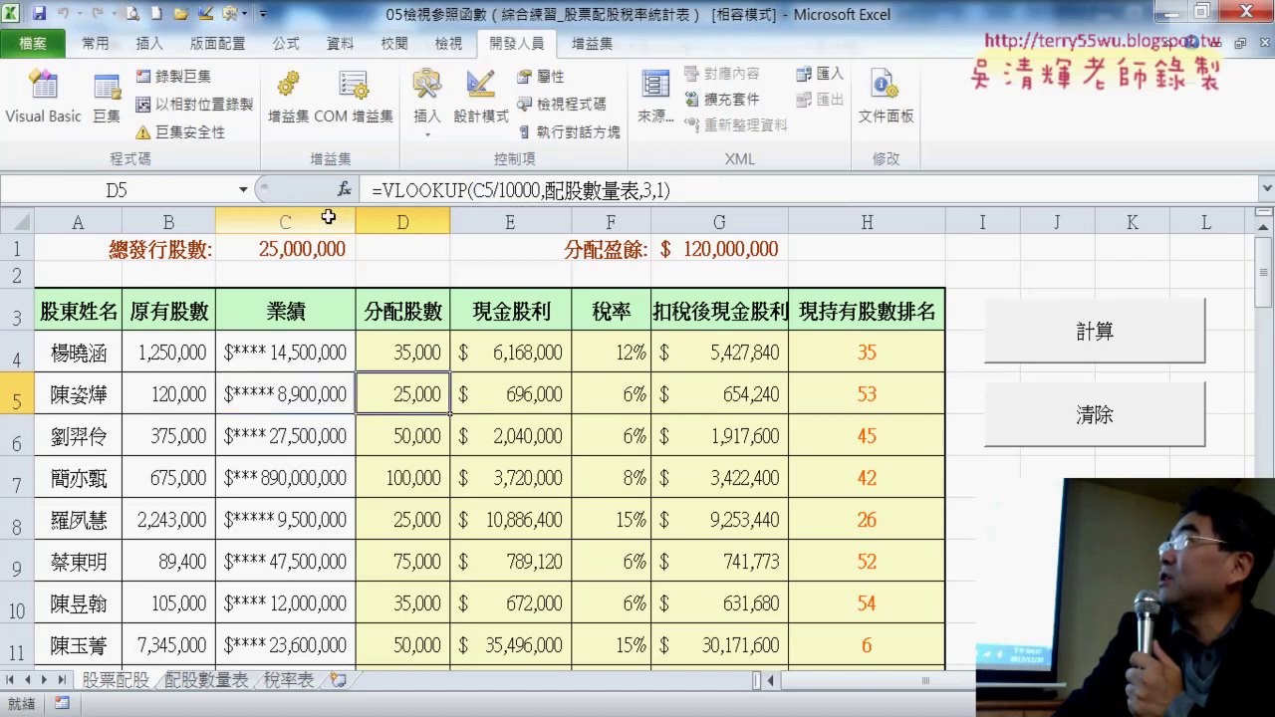
pyautogui.click(520, 351)
pyautogui.click(524, 394)
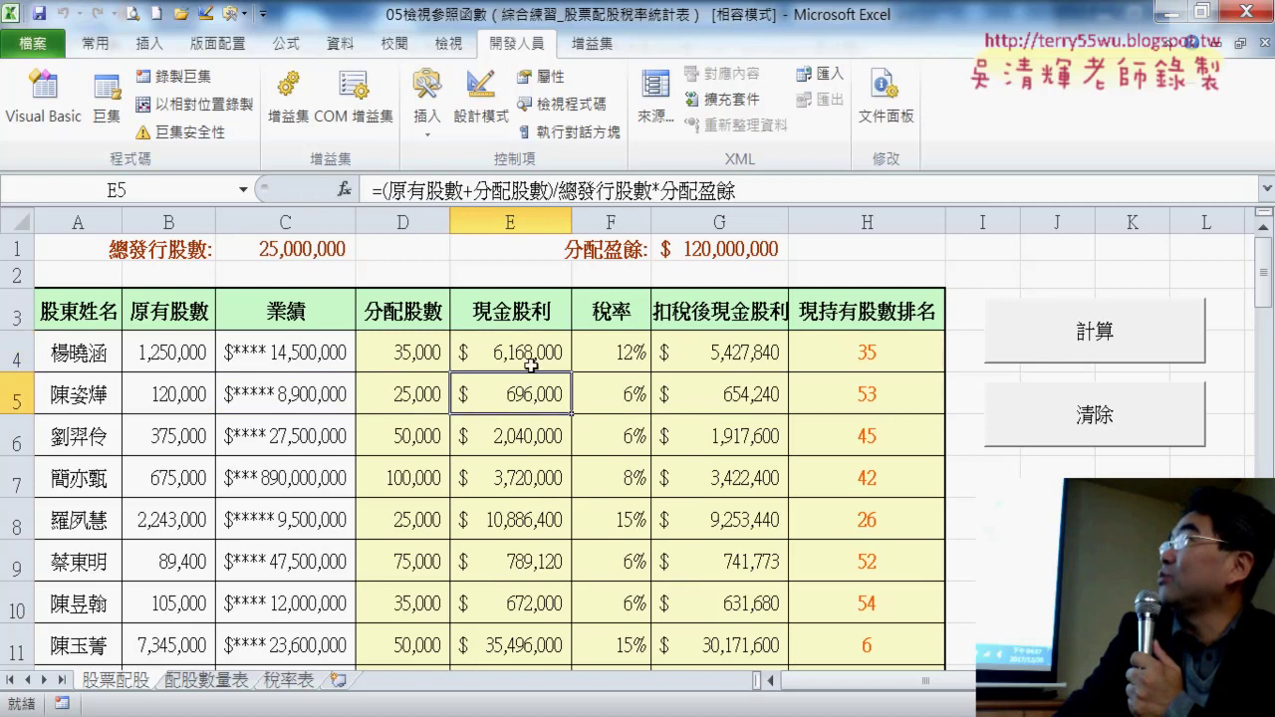
pyautogui.click(532, 357)
pyautogui.click(531, 393)
pyautogui.click(536, 357)
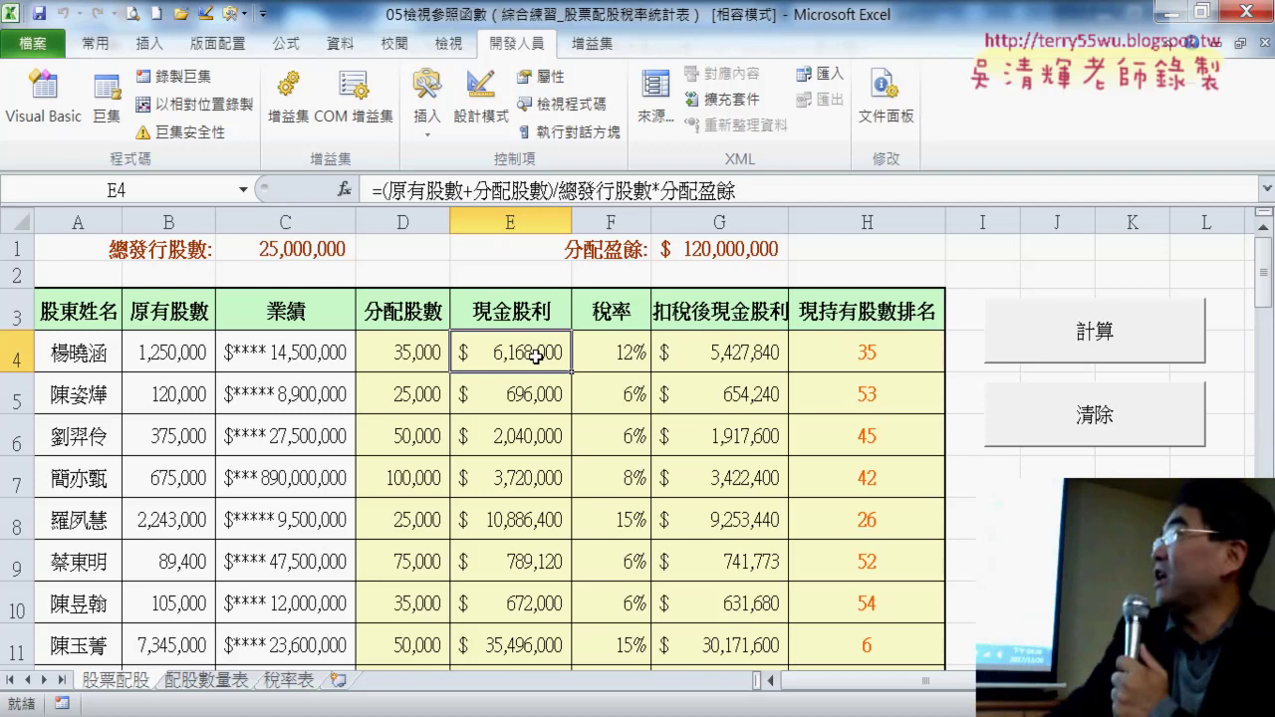
pyautogui.click(526, 395)
pyautogui.click(522, 439)
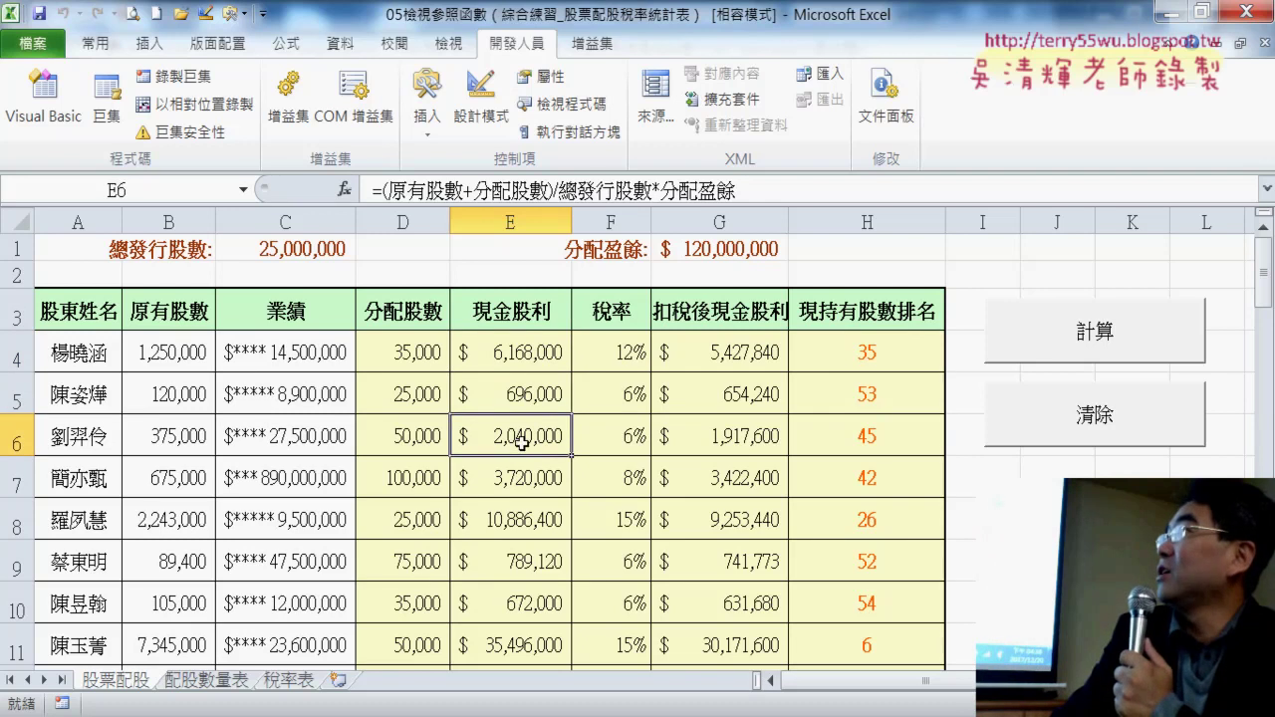
pyautogui.click(520, 484)
pyautogui.click(537, 448)
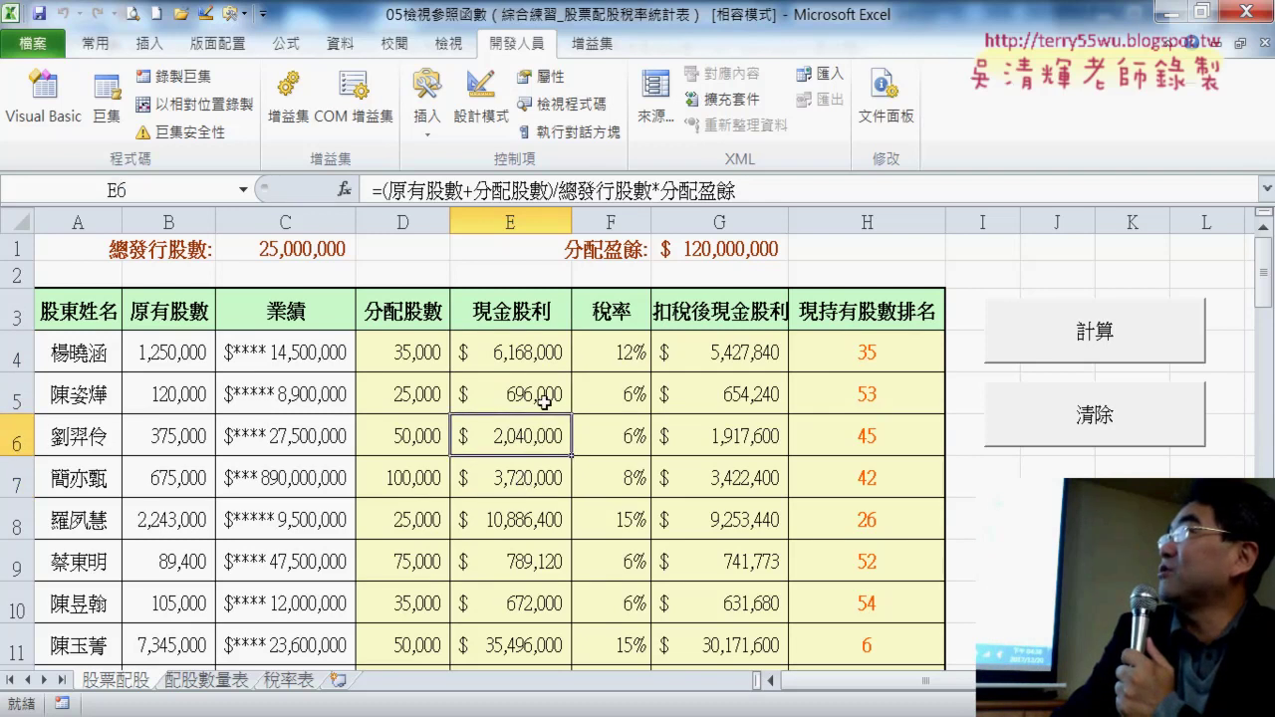
pyautogui.click(544, 401)
pyautogui.click(534, 361)
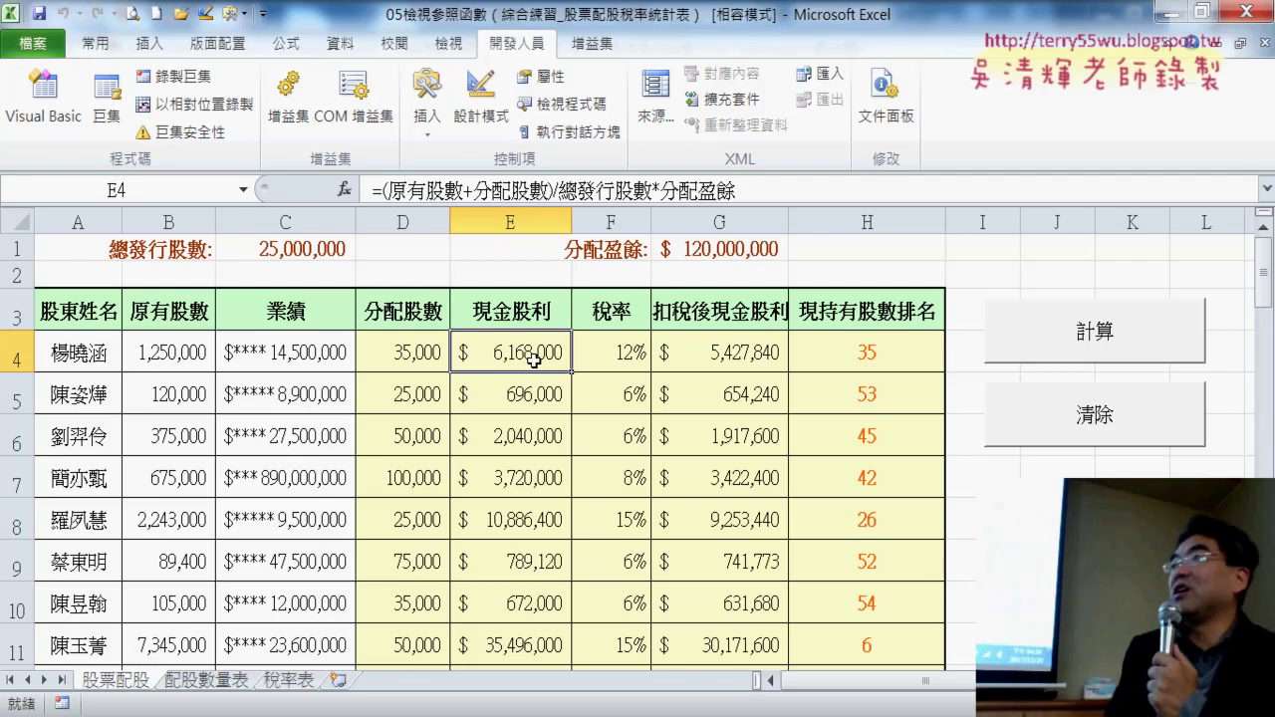
pyautogui.click(604, 350)
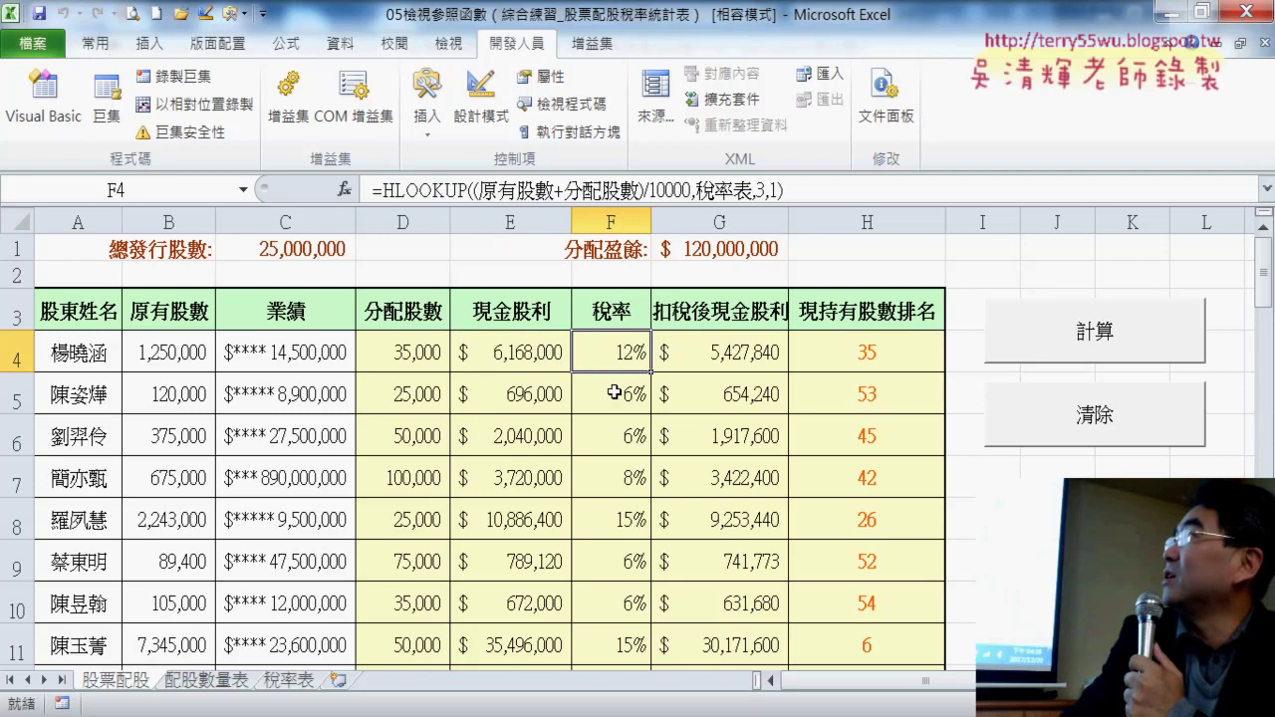
pyautogui.click(617, 397)
pyautogui.click(619, 362)
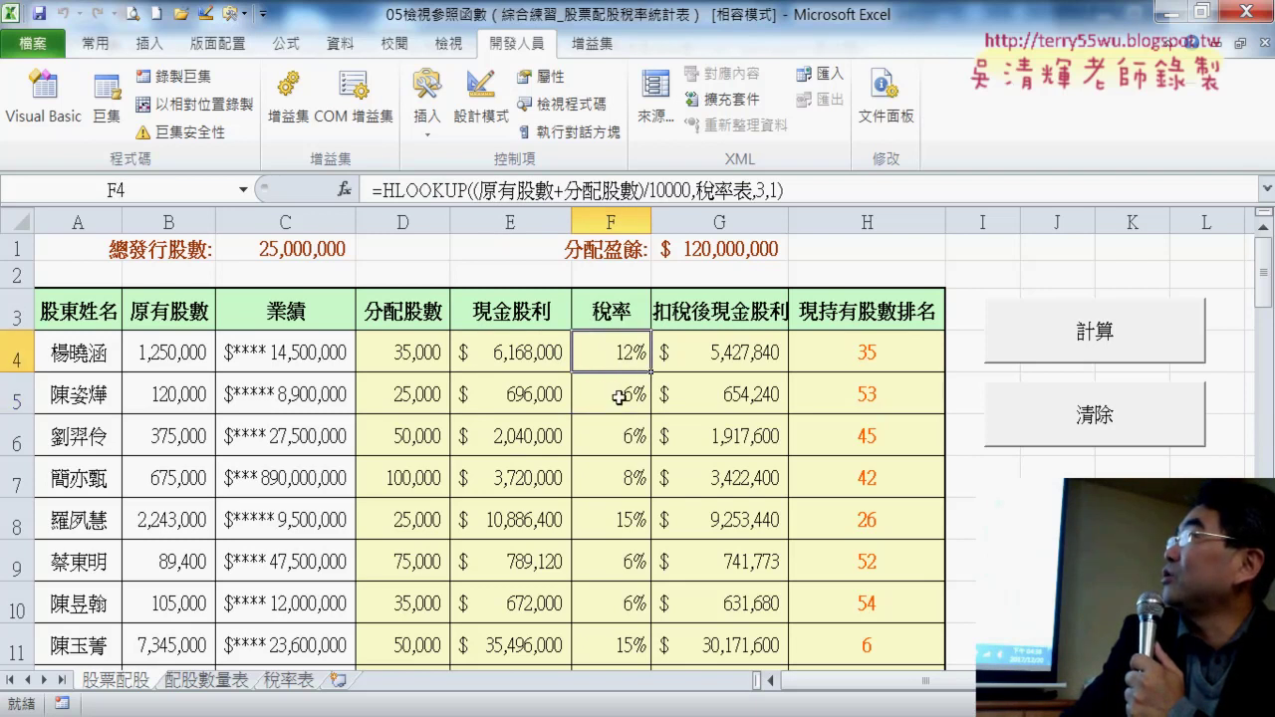
pyautogui.click(619, 397)
pyautogui.click(622, 355)
pyautogui.click(618, 396)
pyautogui.click(693, 351)
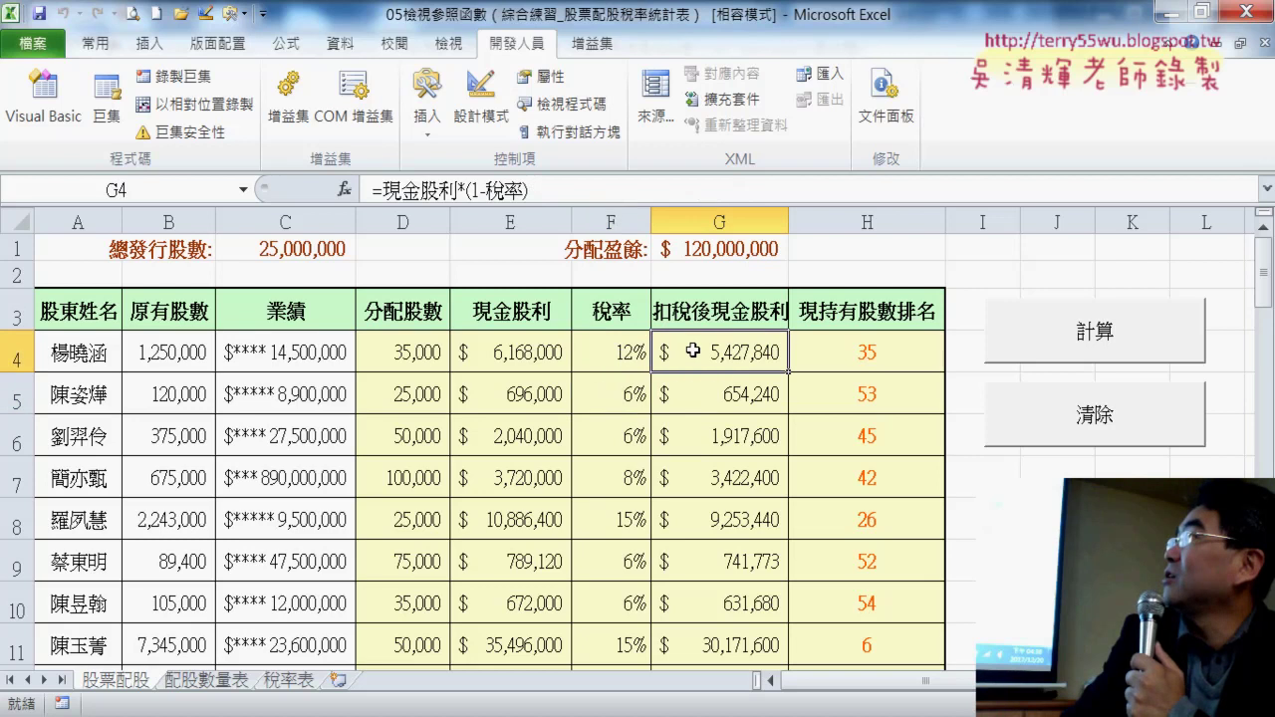
pyautogui.click(699, 396)
pyautogui.click(706, 347)
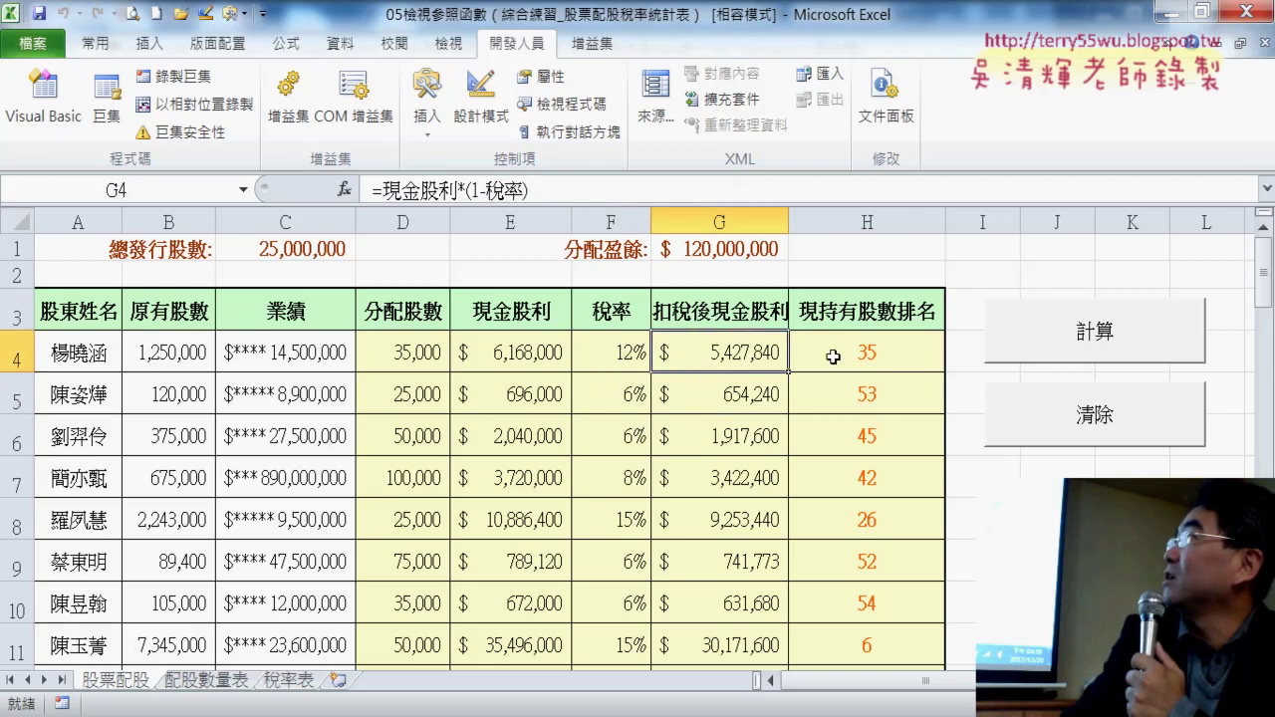
pyautogui.click(836, 353)
pyautogui.click(847, 405)
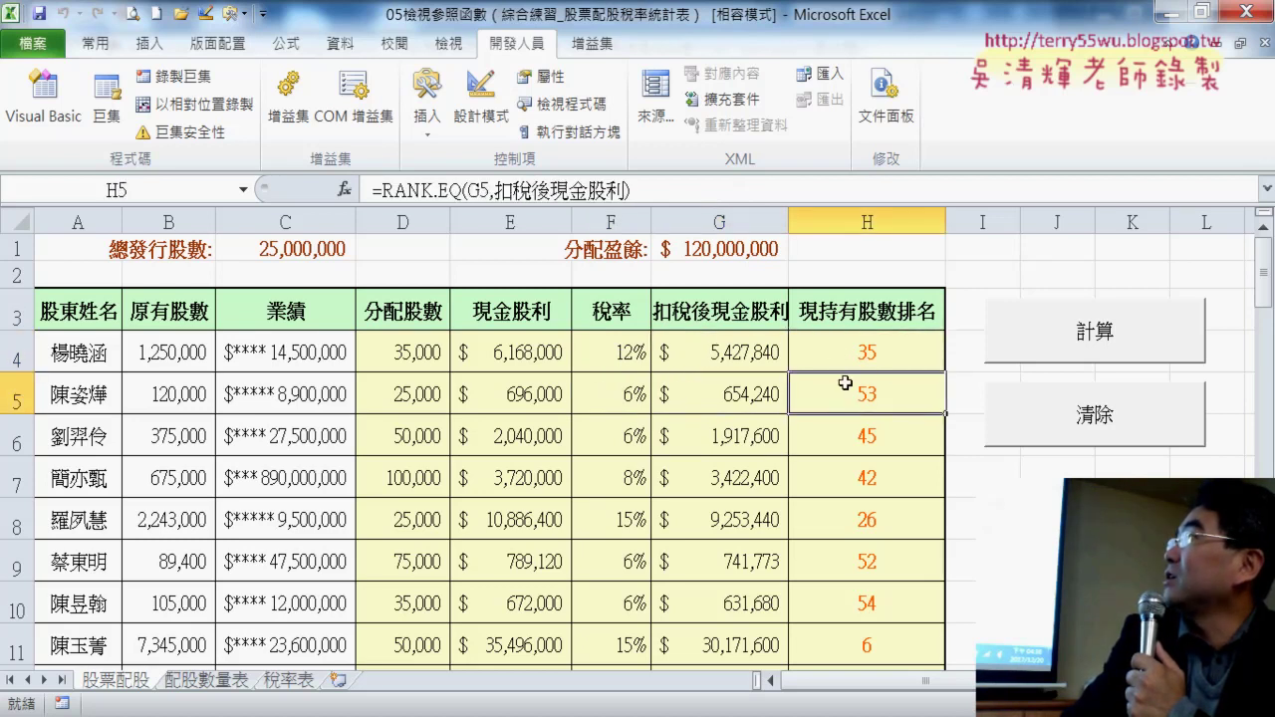
pyautogui.click(843, 354)
pyautogui.click(843, 393)
pyautogui.click(845, 355)
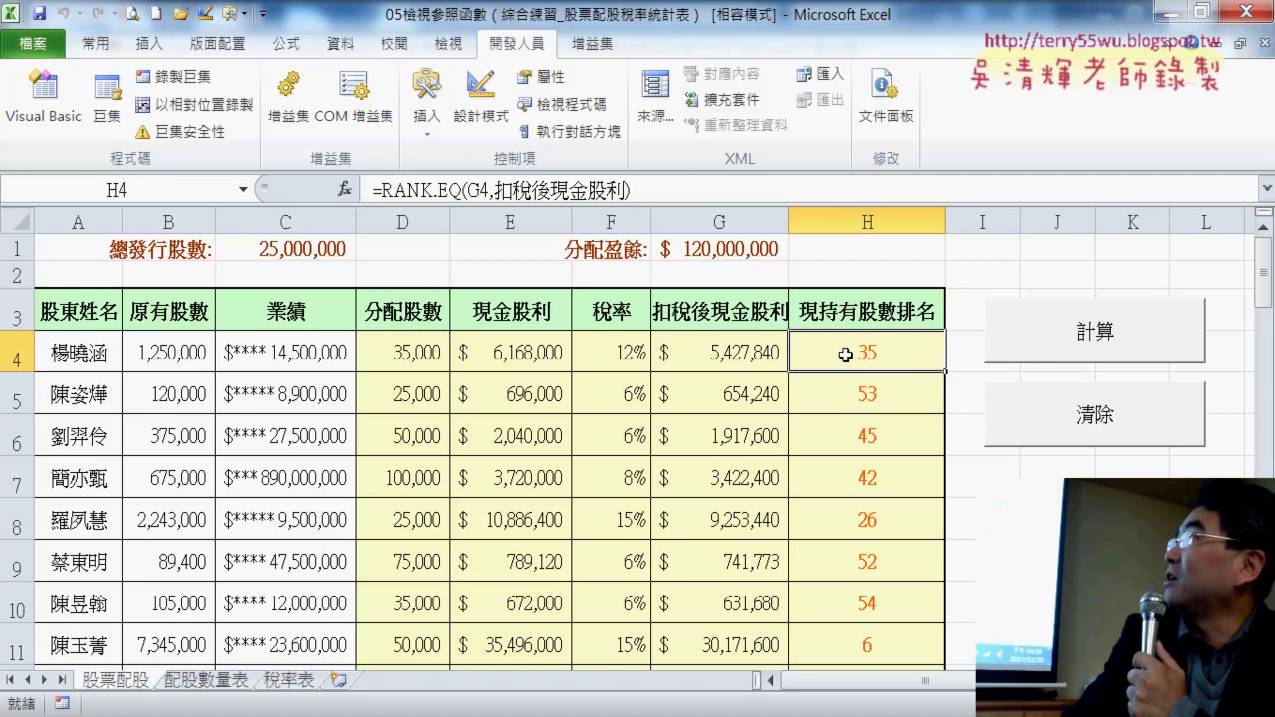
pyautogui.click(377, 351)
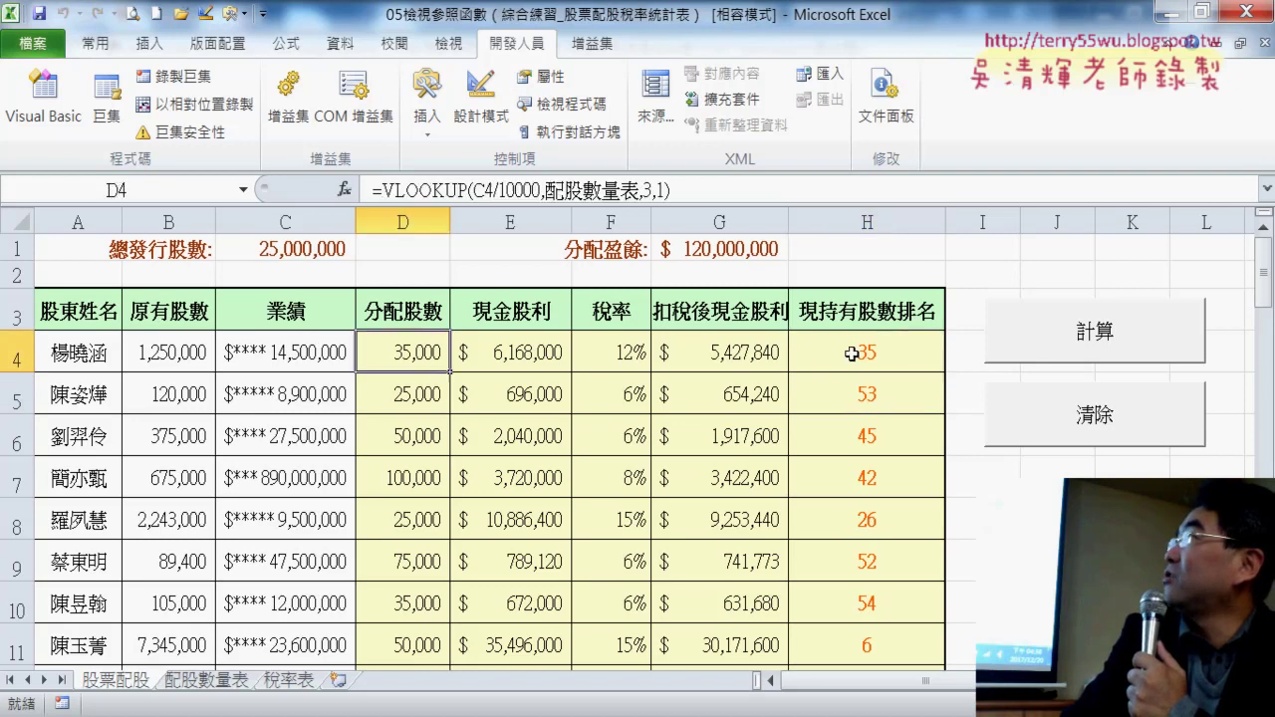
# Open the 計算 macro's code through 指定巨集 > 編輯 and highlight the " & i & " row parts of its VLOOKUP and RANK.EQ formulas
pyautogui.rightClick(1032, 332)
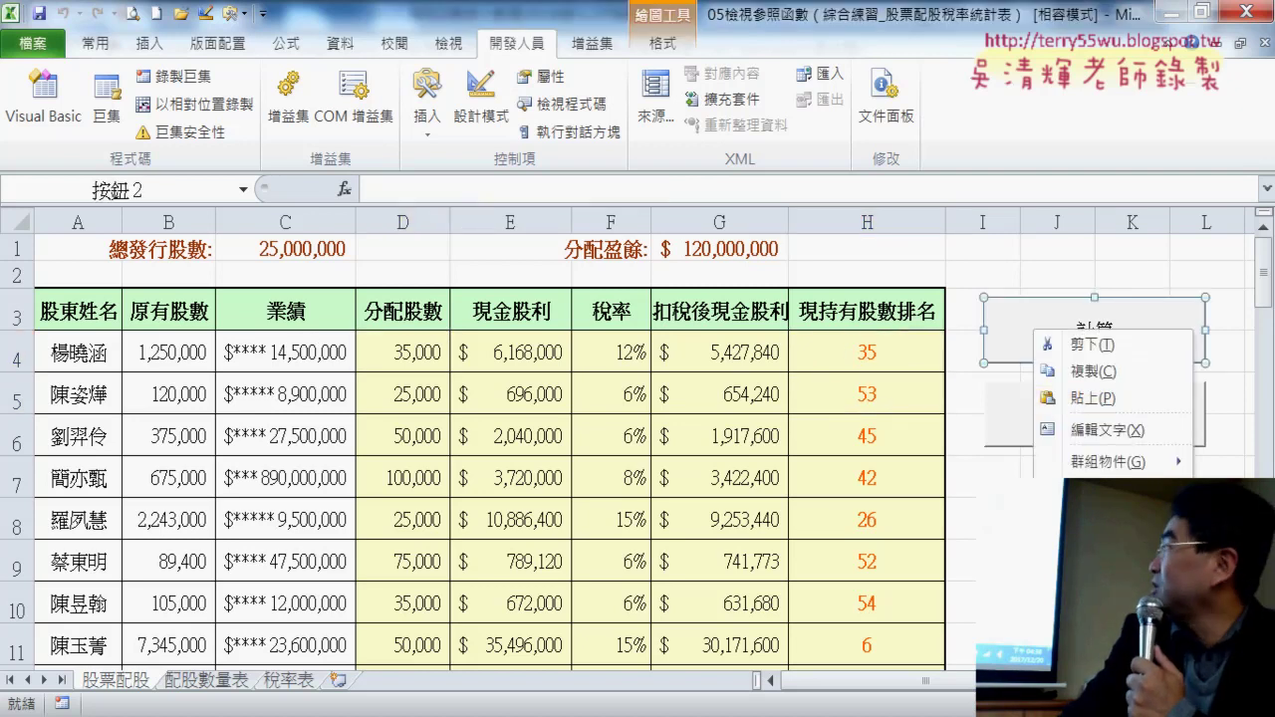
pyautogui.click(1096, 520)
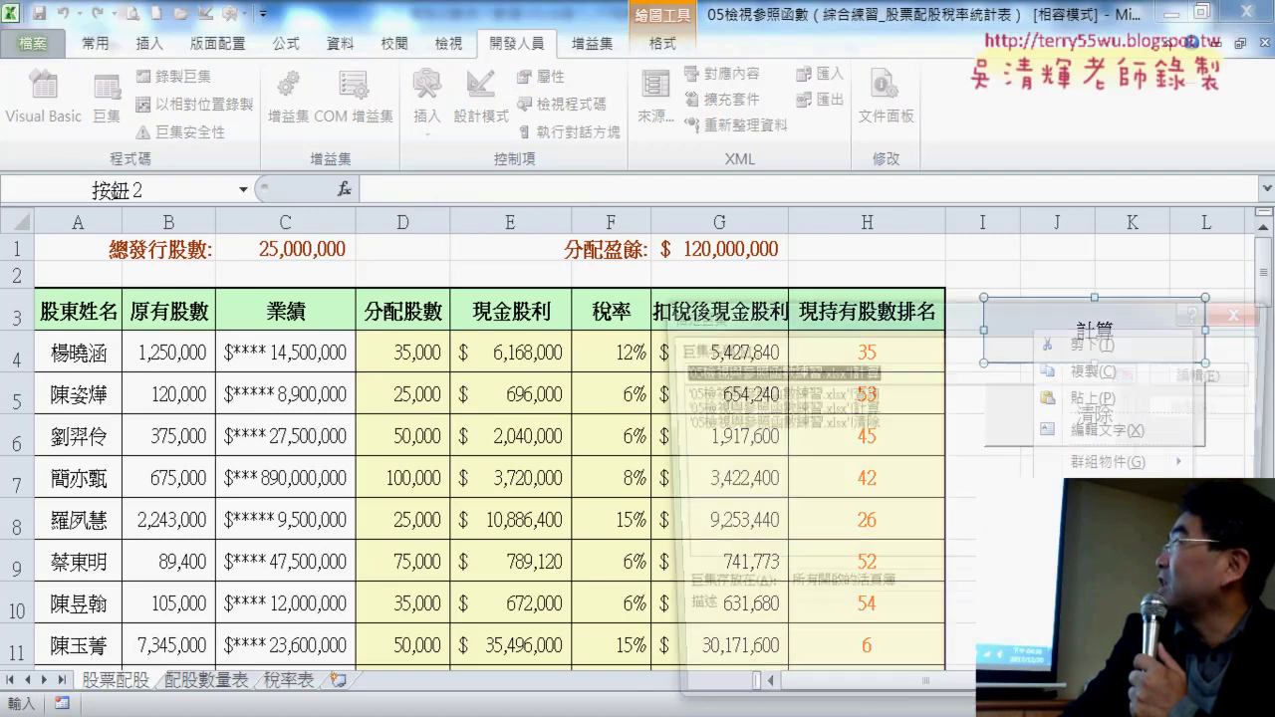
pyautogui.click(1187, 372)
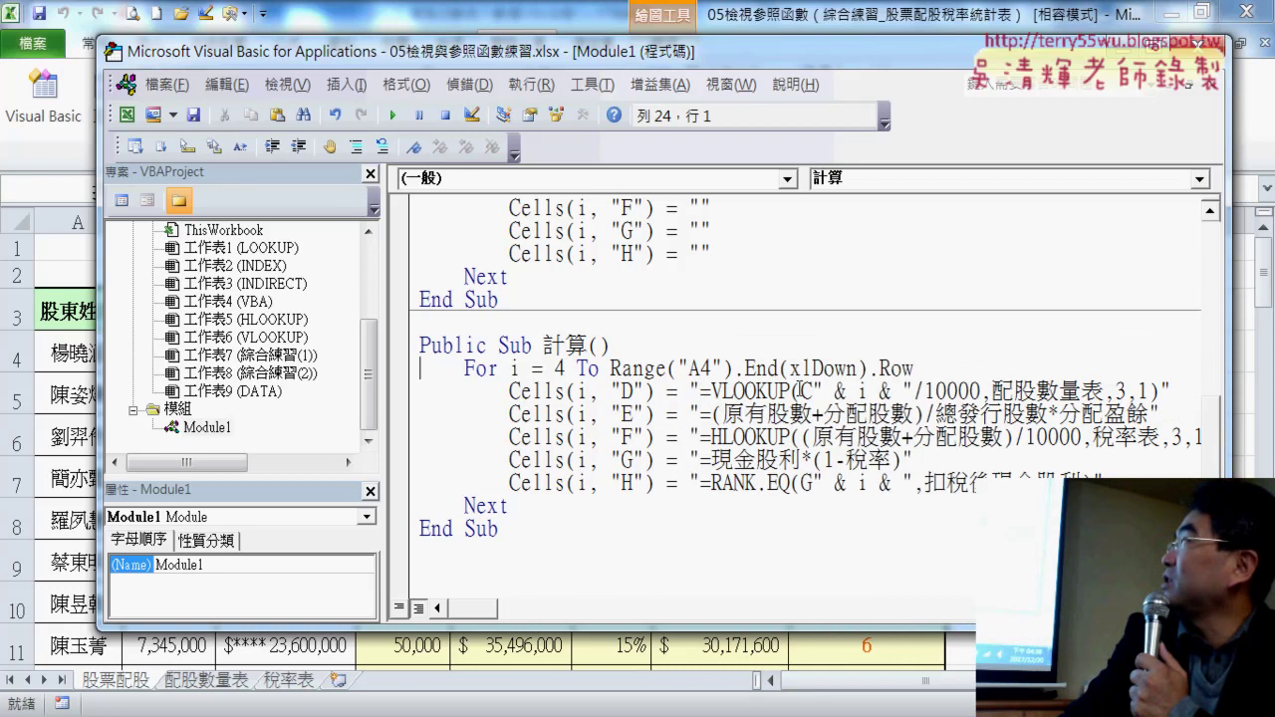
pyautogui.moveTo(815, 390); pyautogui.dragTo(911, 390)
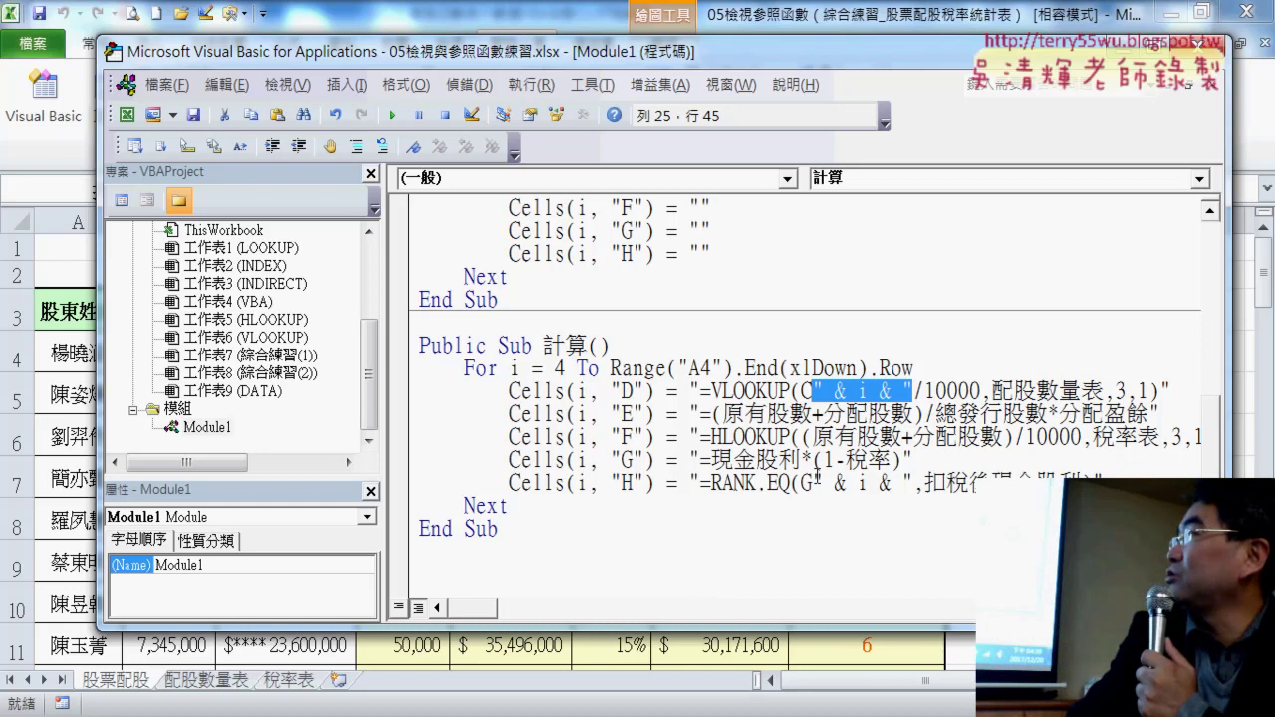
pyautogui.moveTo(813, 482); pyautogui.dragTo(913, 482)
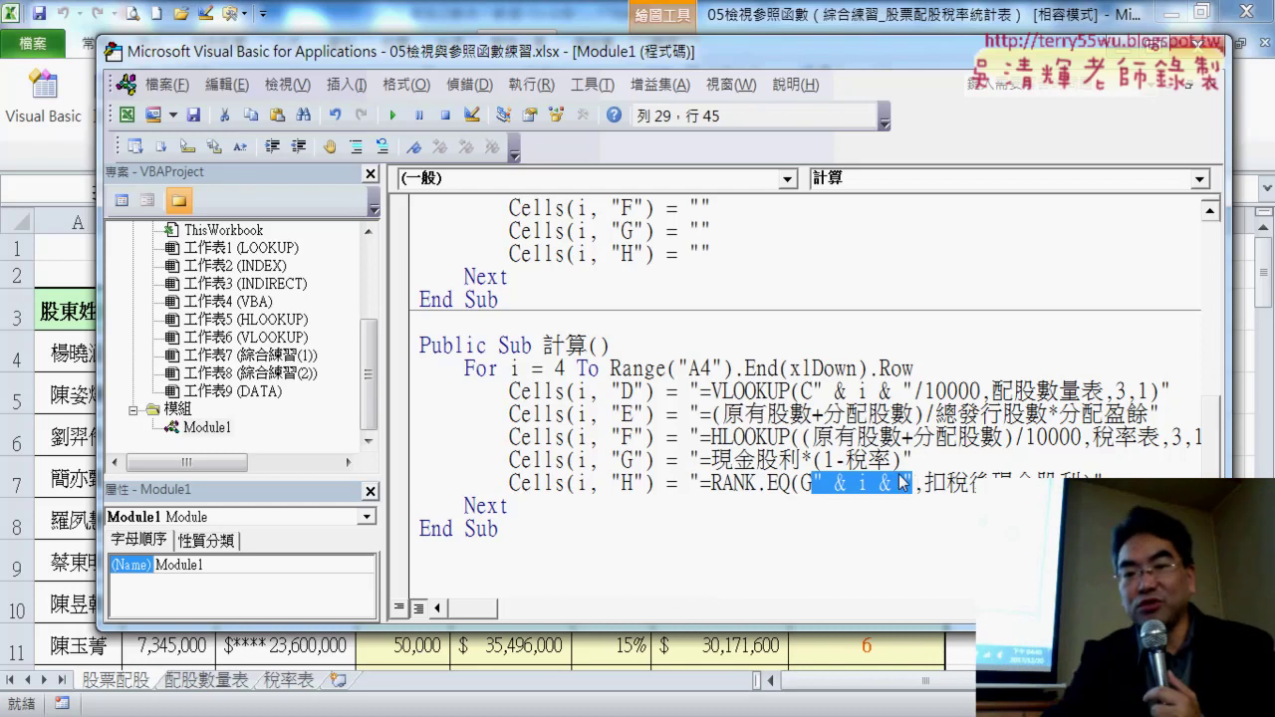
# Close the VBA editor and run the 清除 button to empty result columns D–H
pyautogui.scroll(2, 653, 351)
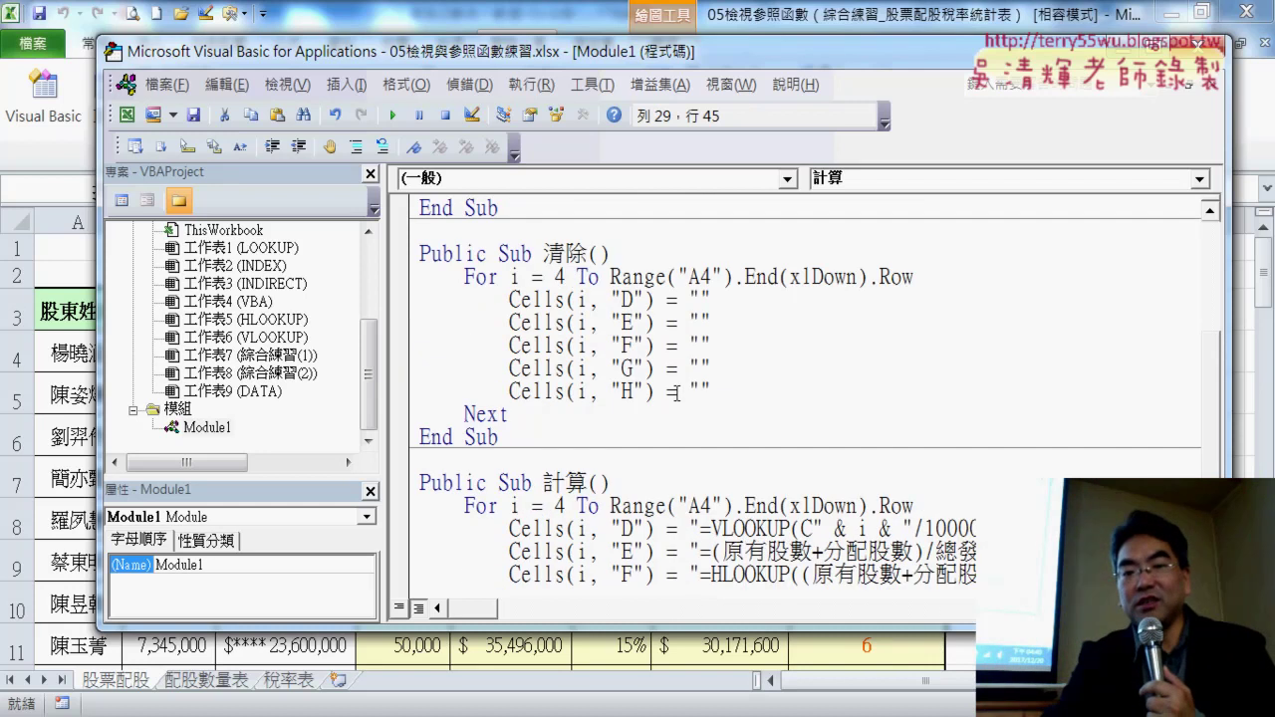
pyautogui.click(1211, 50)
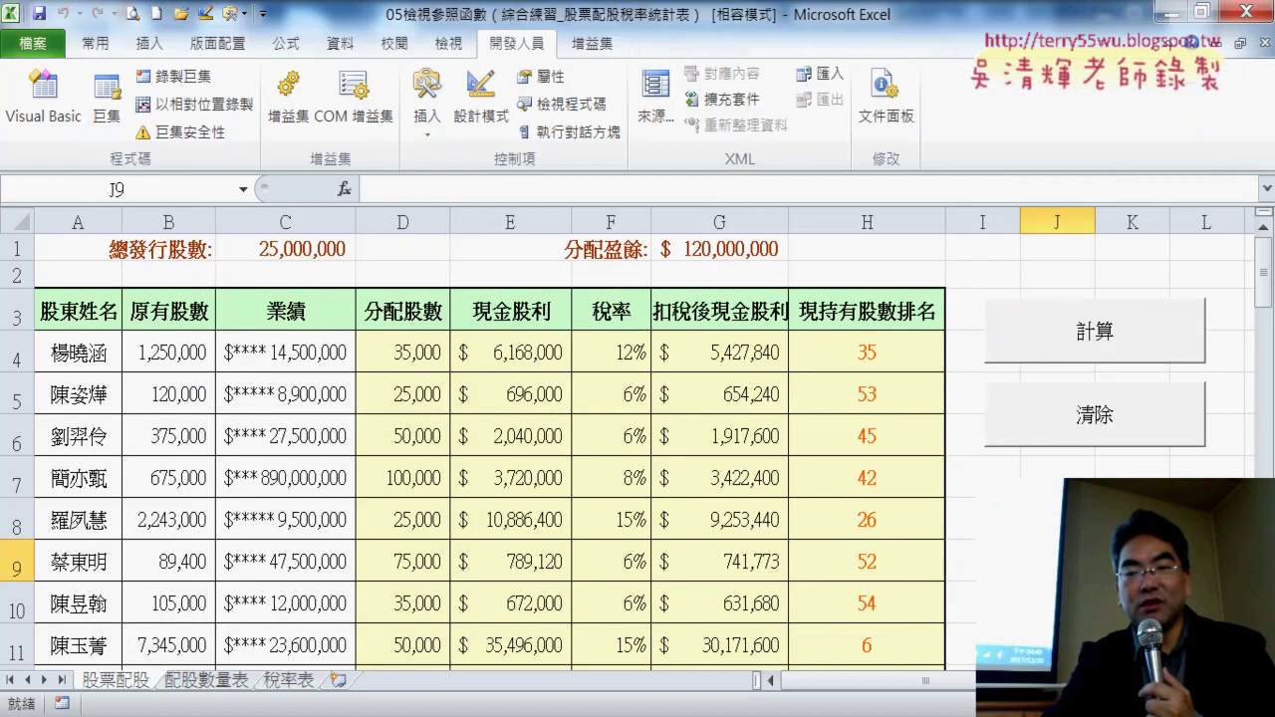
pyautogui.click(1093, 418)
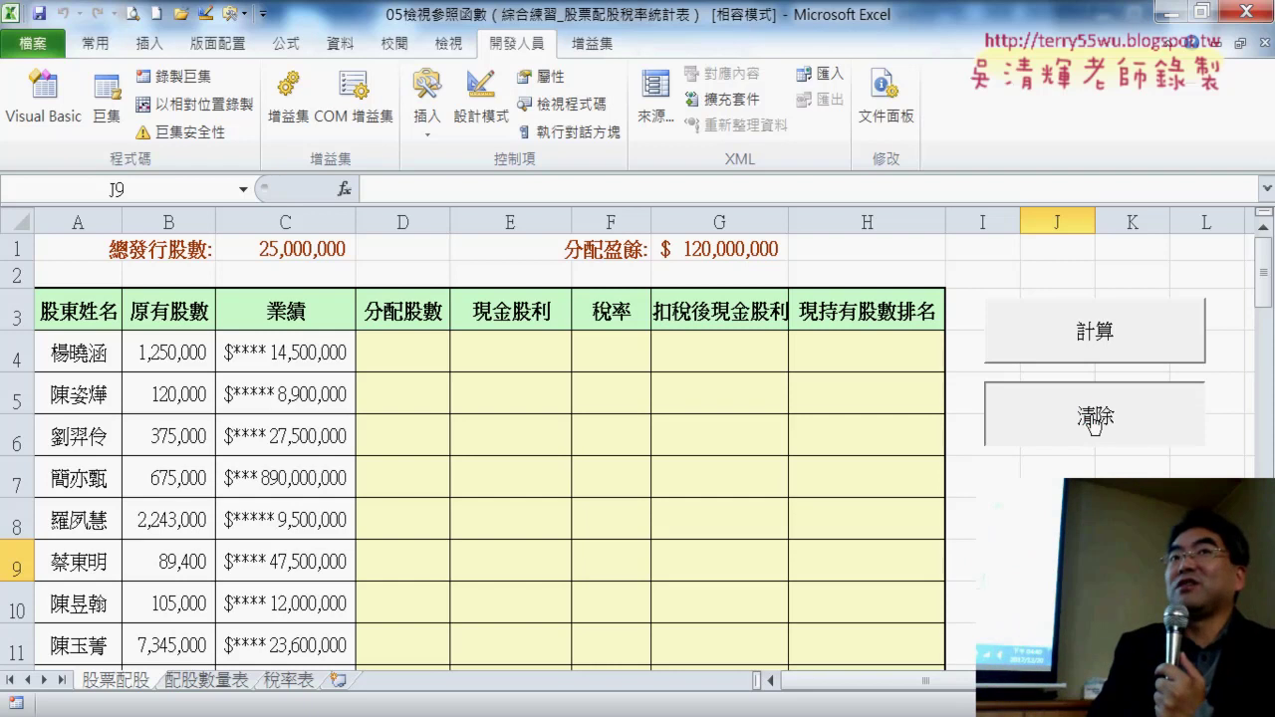
pyautogui.click(1094, 422)
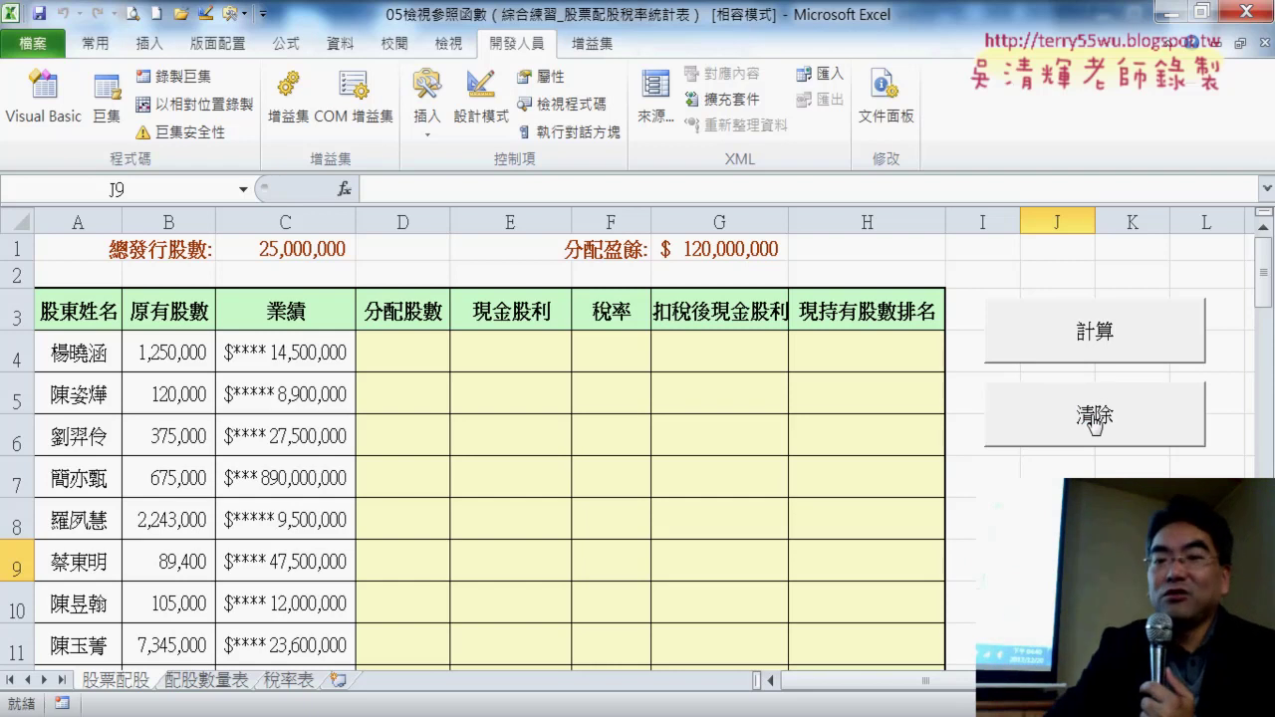
# Open the 清除 macro's code from its button and comment out its For…Next loop
pyautogui.rightClick(1094, 419)
pyautogui.click(1146, 597)
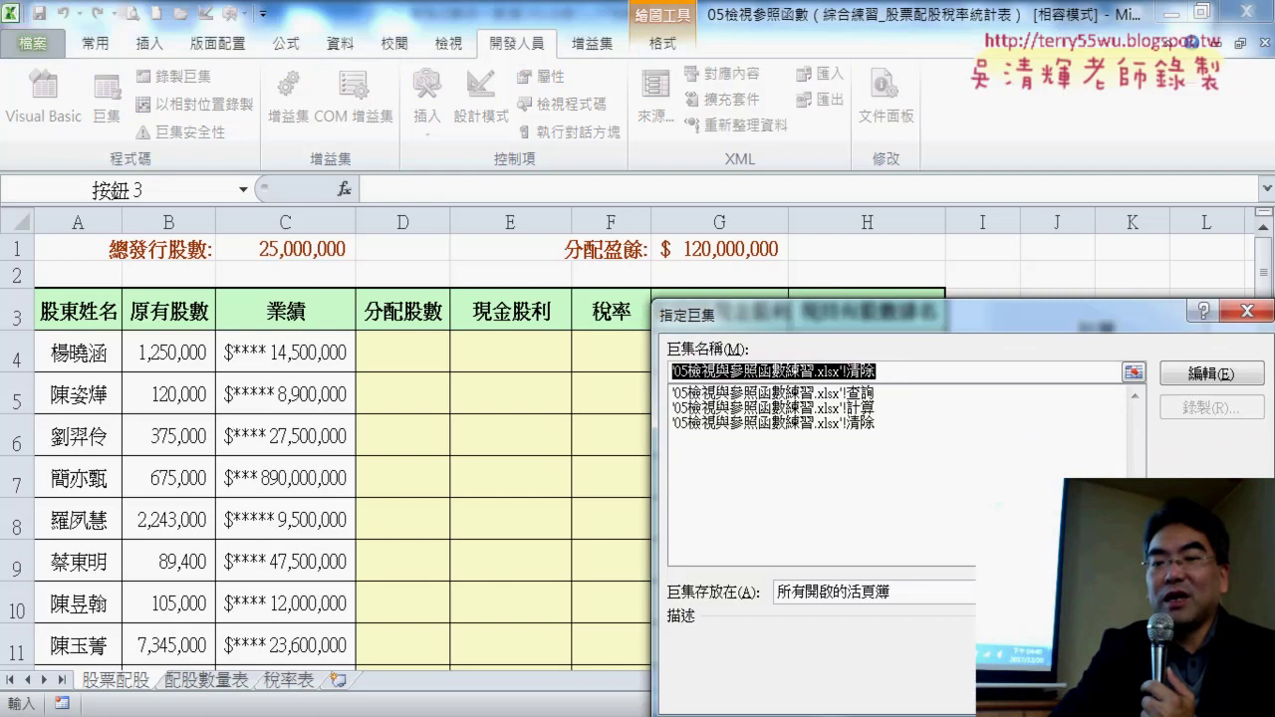
pyautogui.click(1209, 375)
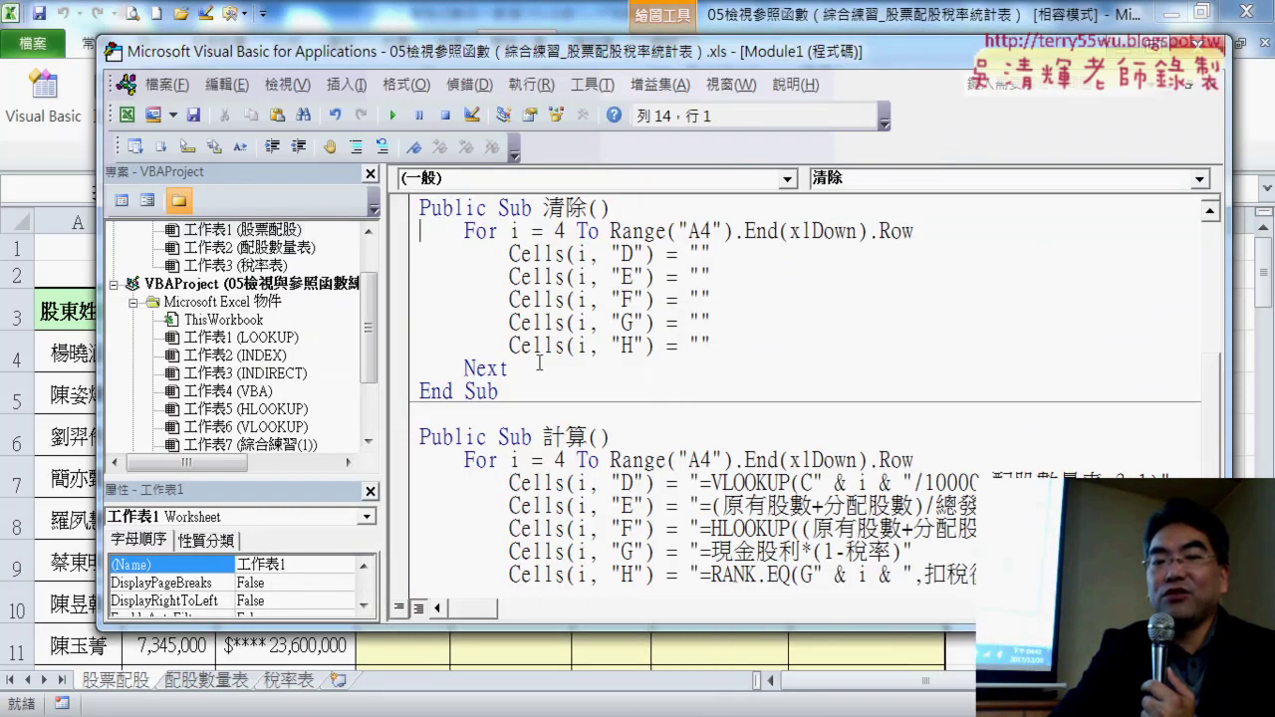
pyautogui.moveTo(539, 364); pyautogui.dragTo(399, 227)
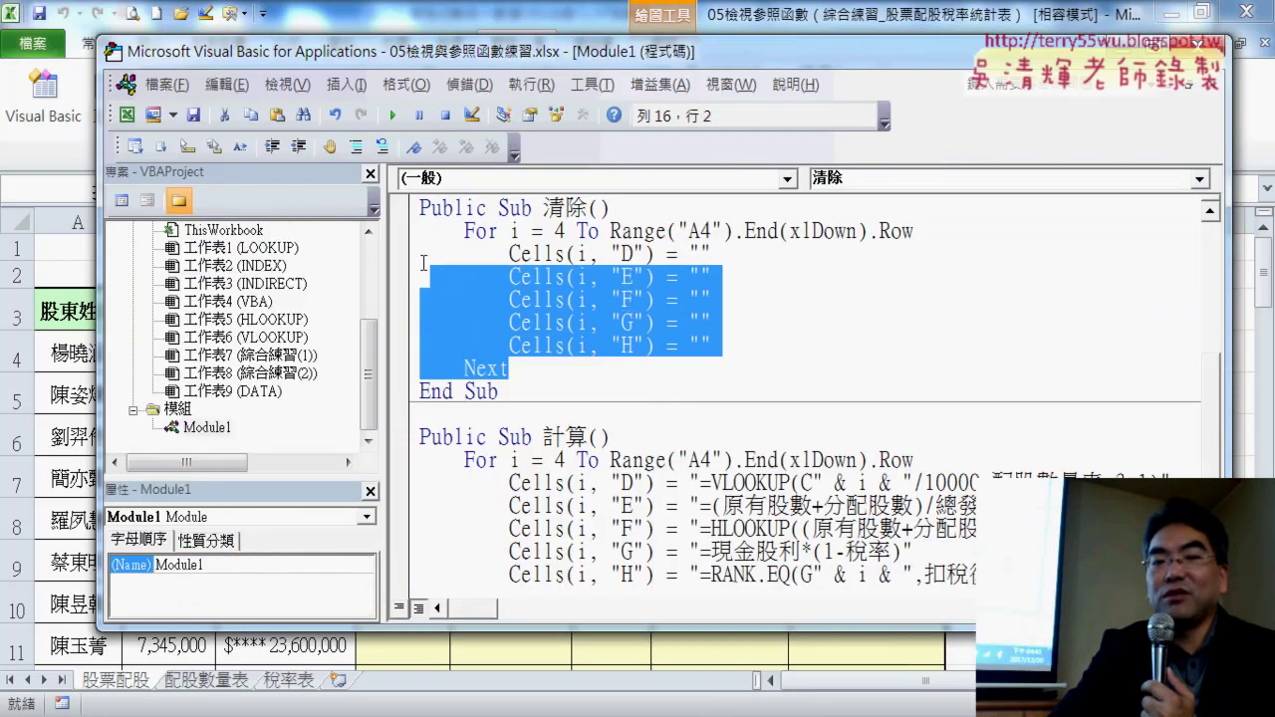
pyautogui.click(357, 146)
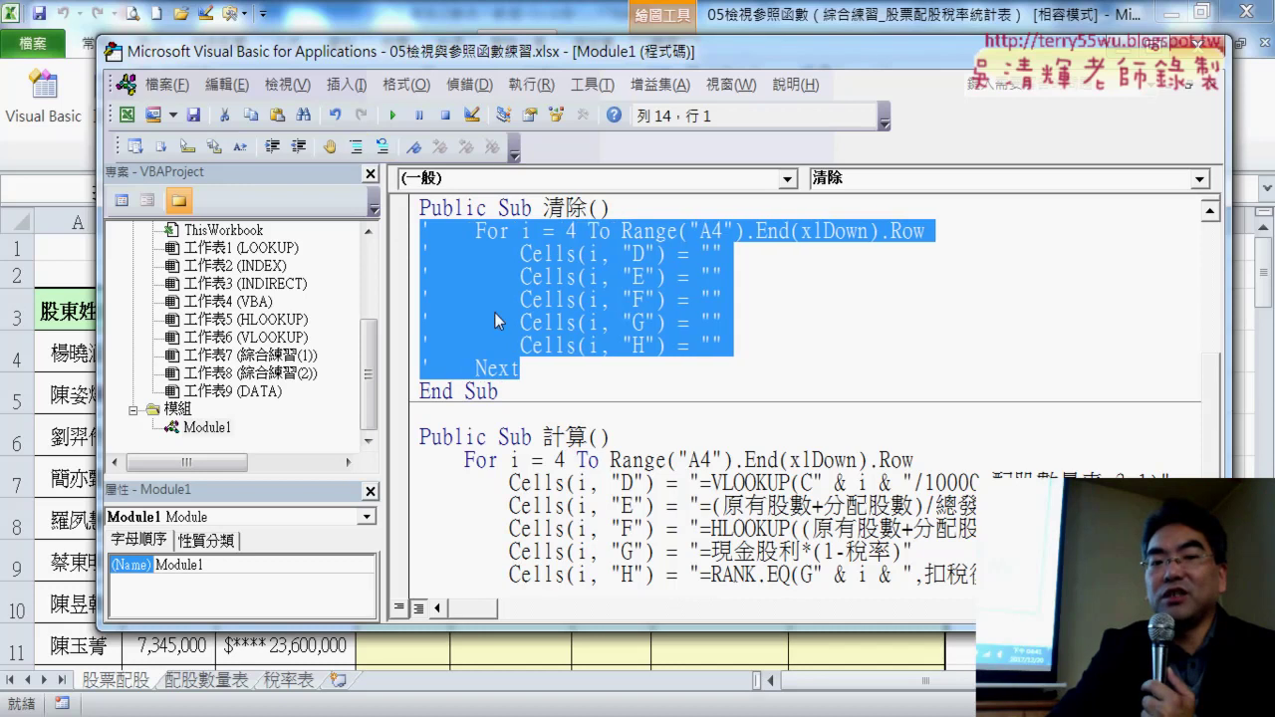
# Add a Range("D4:H").ClearContents line below the loop and select the loop's last-row expression
pyautogui.click(542, 369)
pyautogui.press('Return')
pyautogui.write('range')
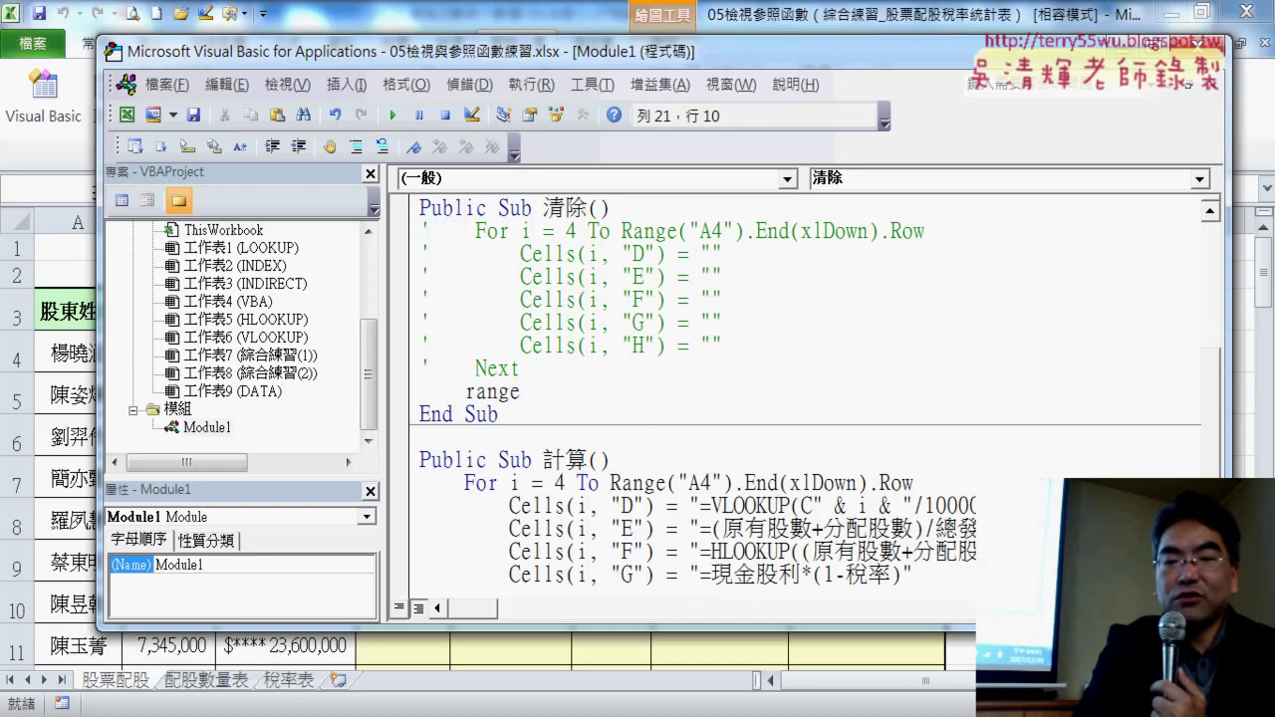
pyautogui.write('(')
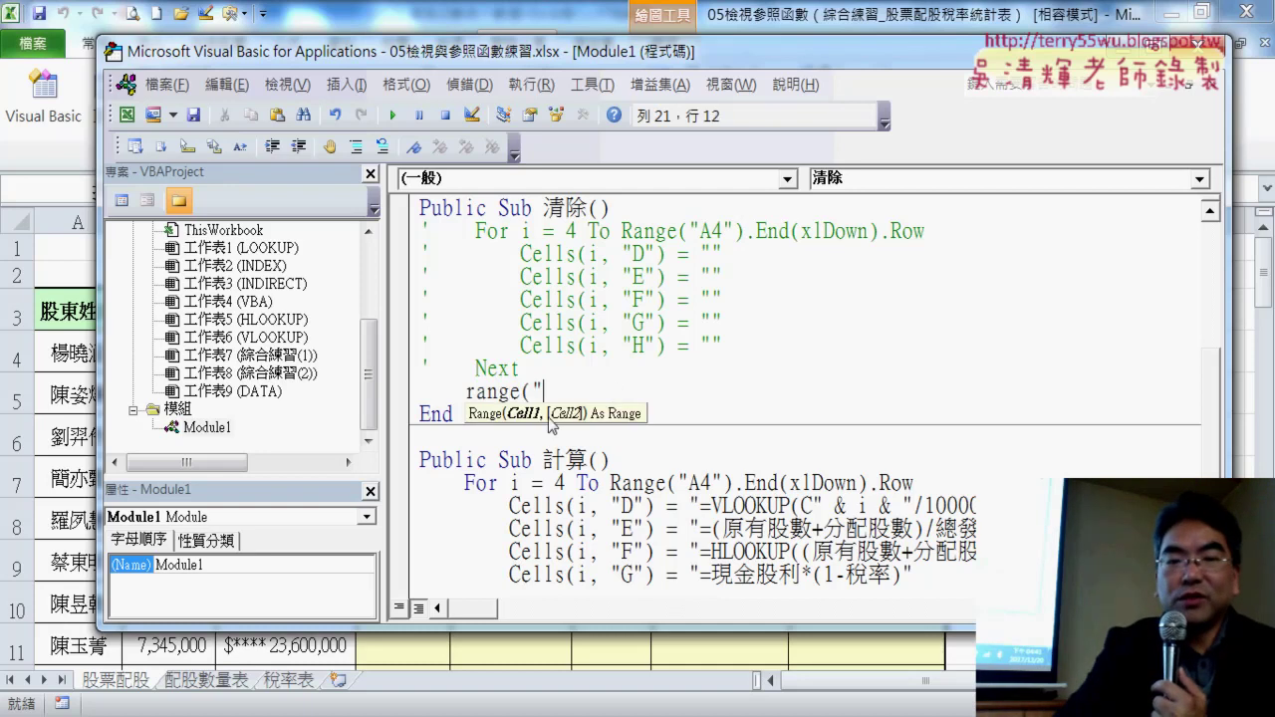
pyautogui.moveTo(506, 58)
pyautogui.mouseDown()
pyautogui.moveTo(896, 265)
pyautogui.moveTo(601, 150)
pyautogui.moveTo(422, 42)
pyautogui.mouseUp()
pyautogui.write('D4:H')
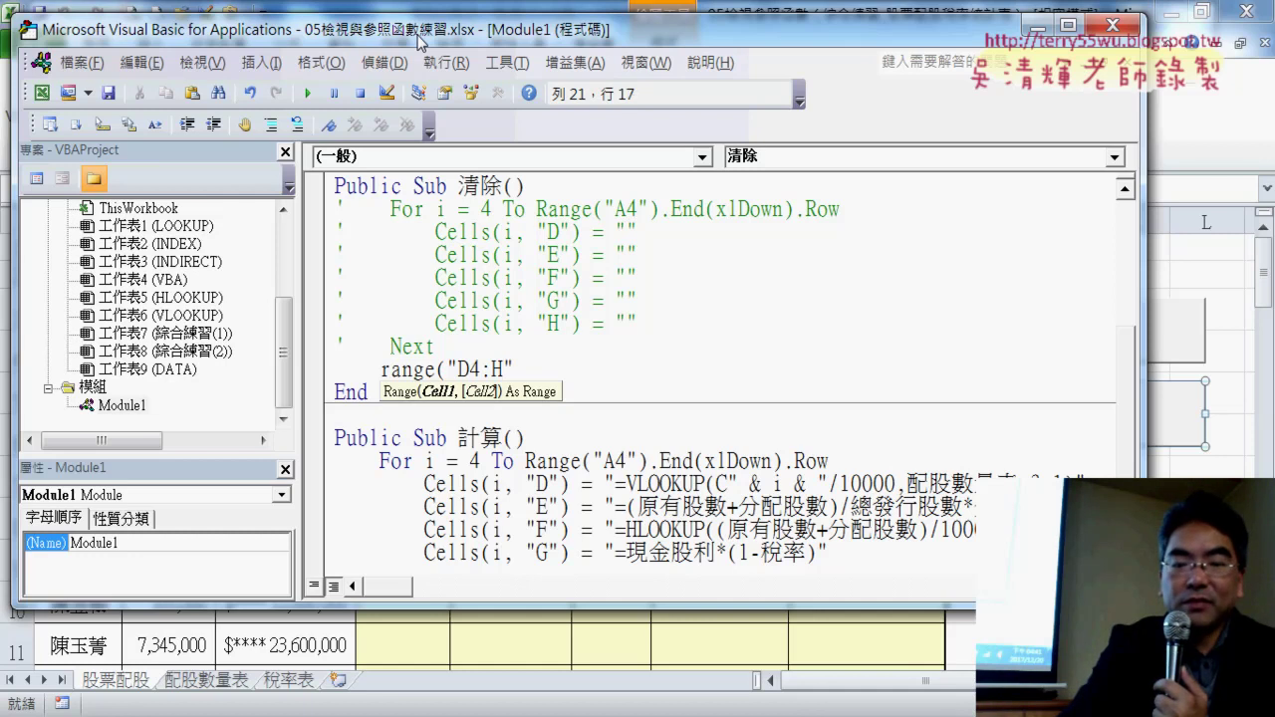
pyautogui.write(').')
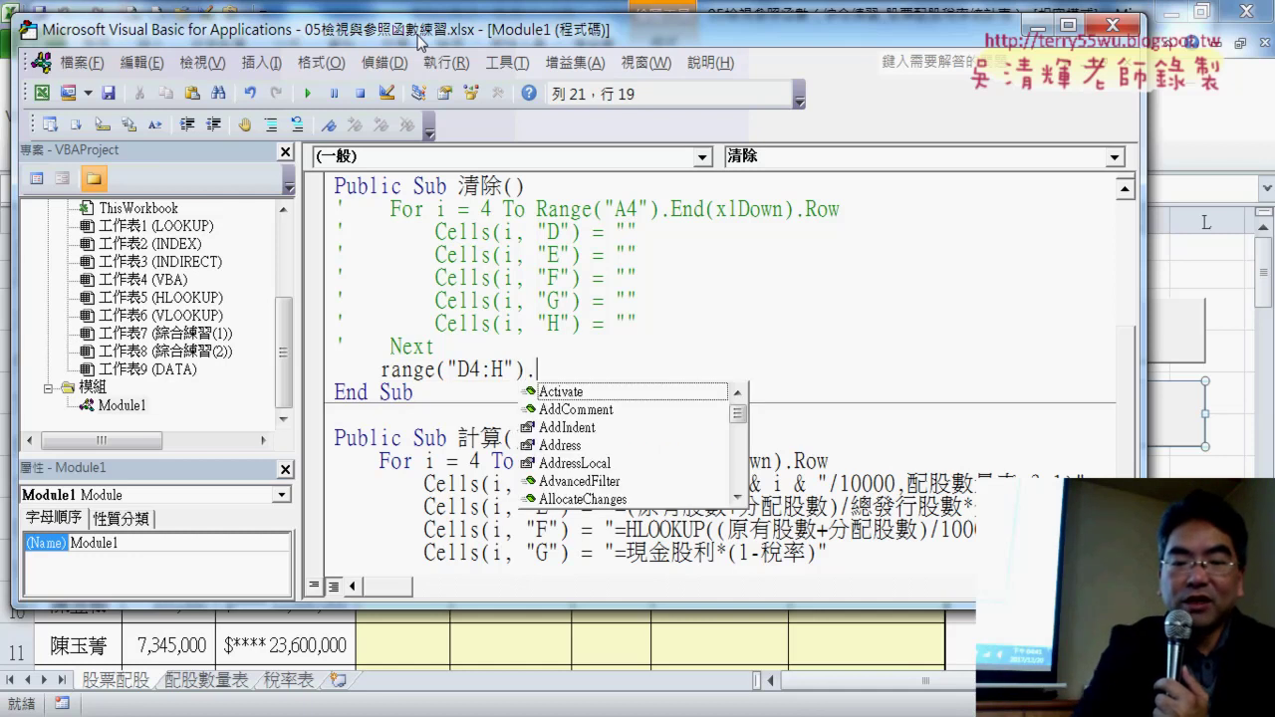
pyautogui.write('cl')
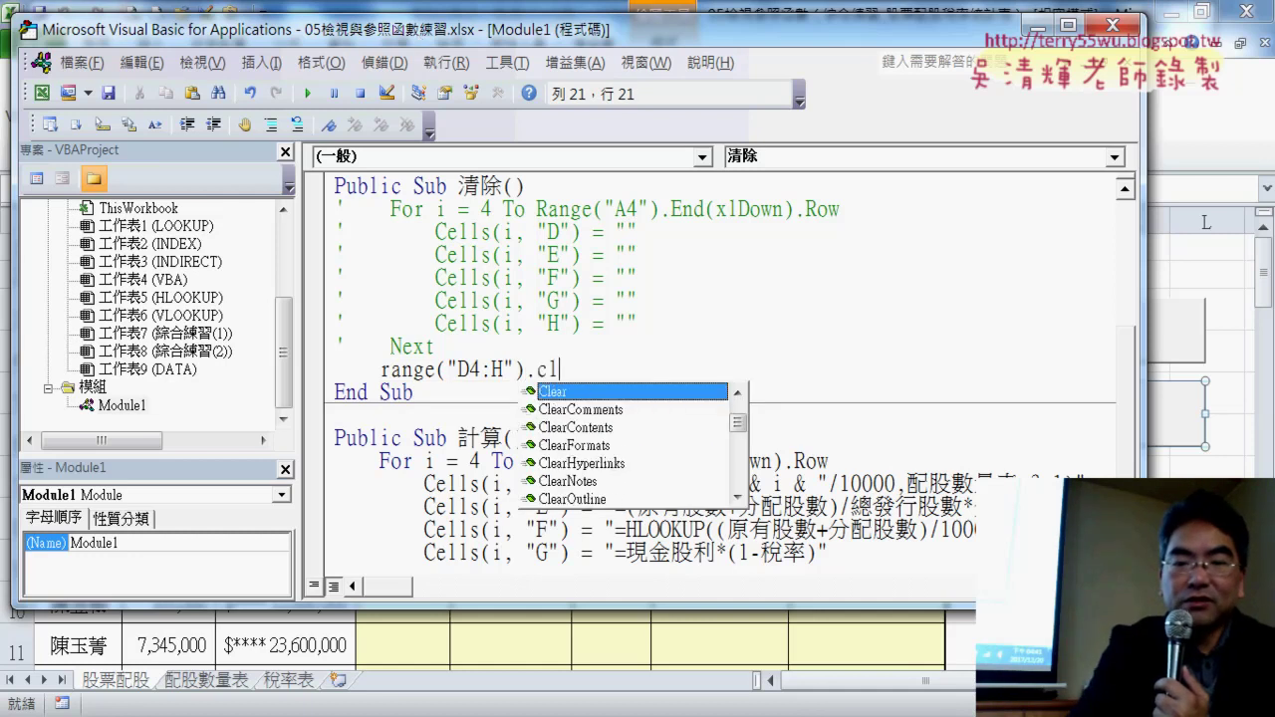
pyautogui.press('Down')
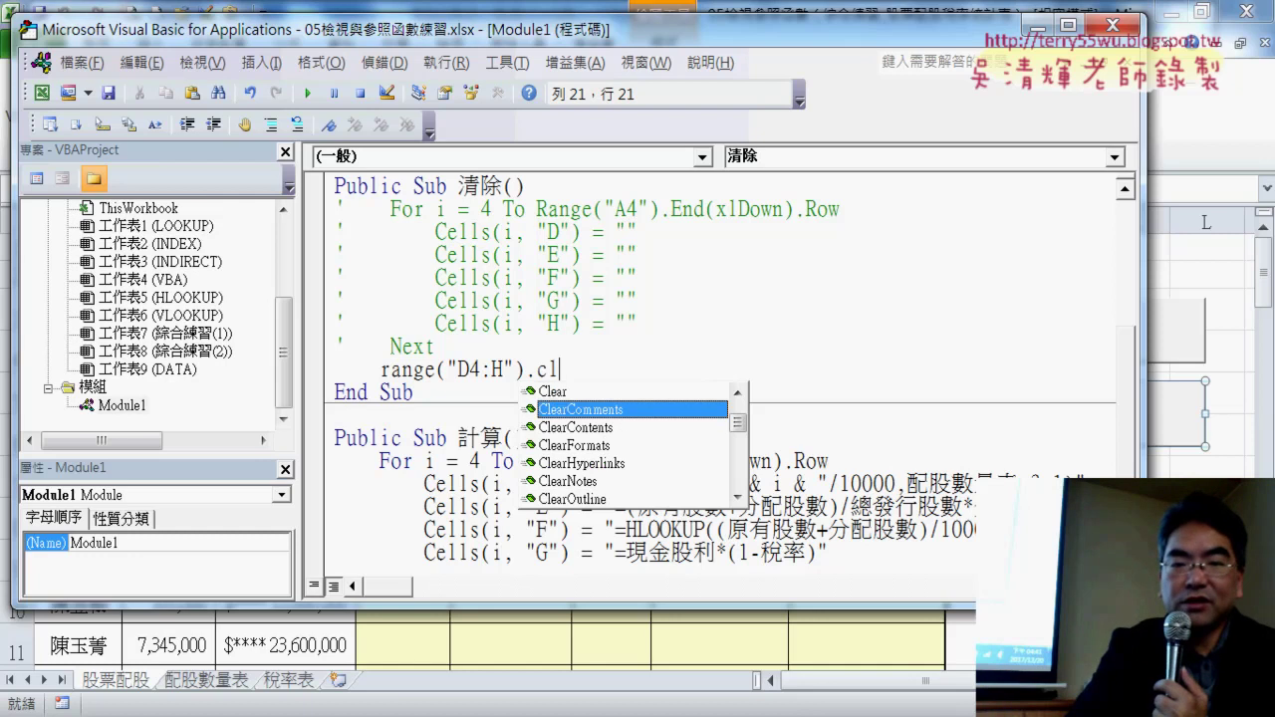
pyautogui.press('Down')
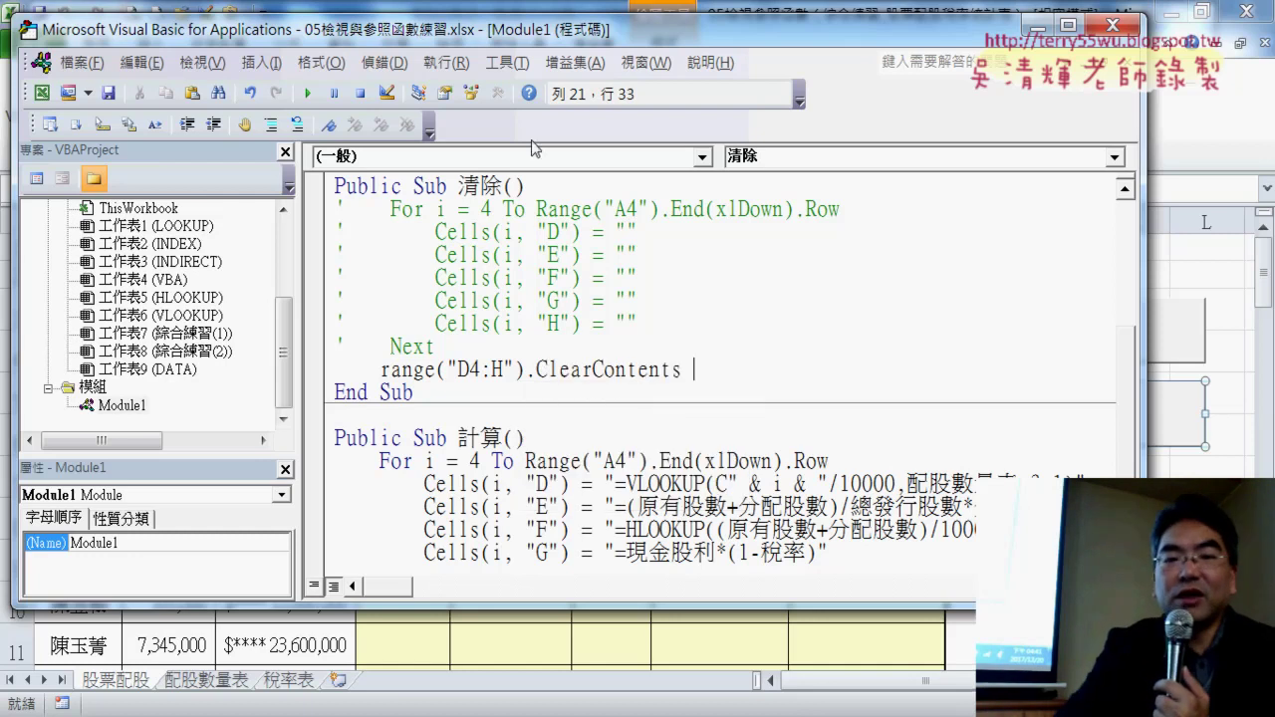
pyautogui.click(678, 328)
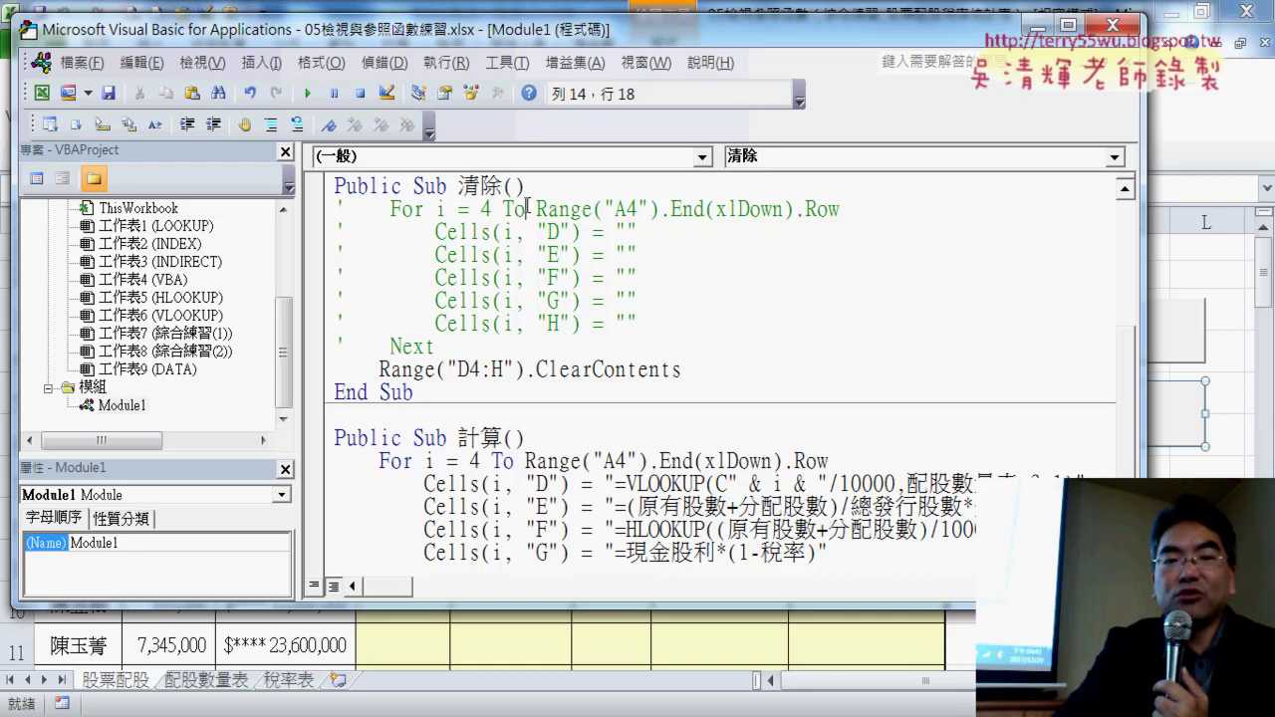
pyautogui.moveTo(527, 209); pyautogui.dragTo(844, 209)
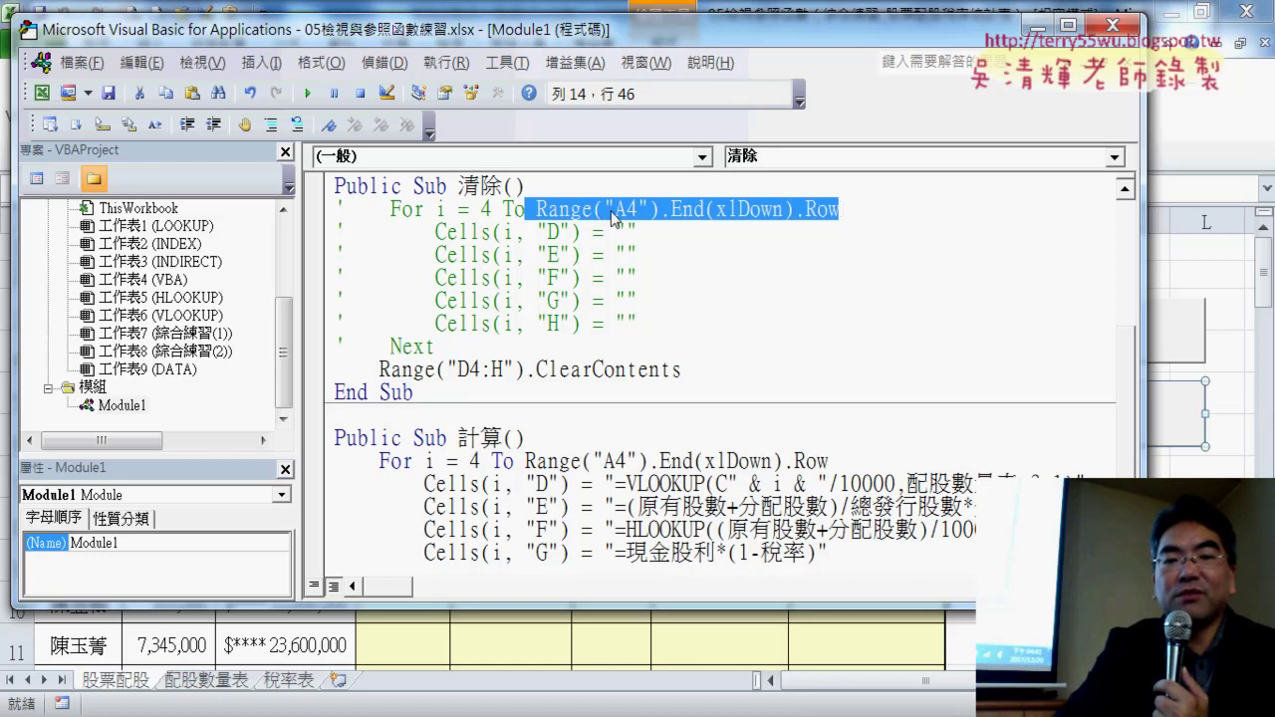
# Append the last-row expression to "D4:H" with & so the range reaches the table's last row
pyautogui.moveTo(517, 379); pyautogui.dragTo(516, 364)
pyautogui.click(516, 367)
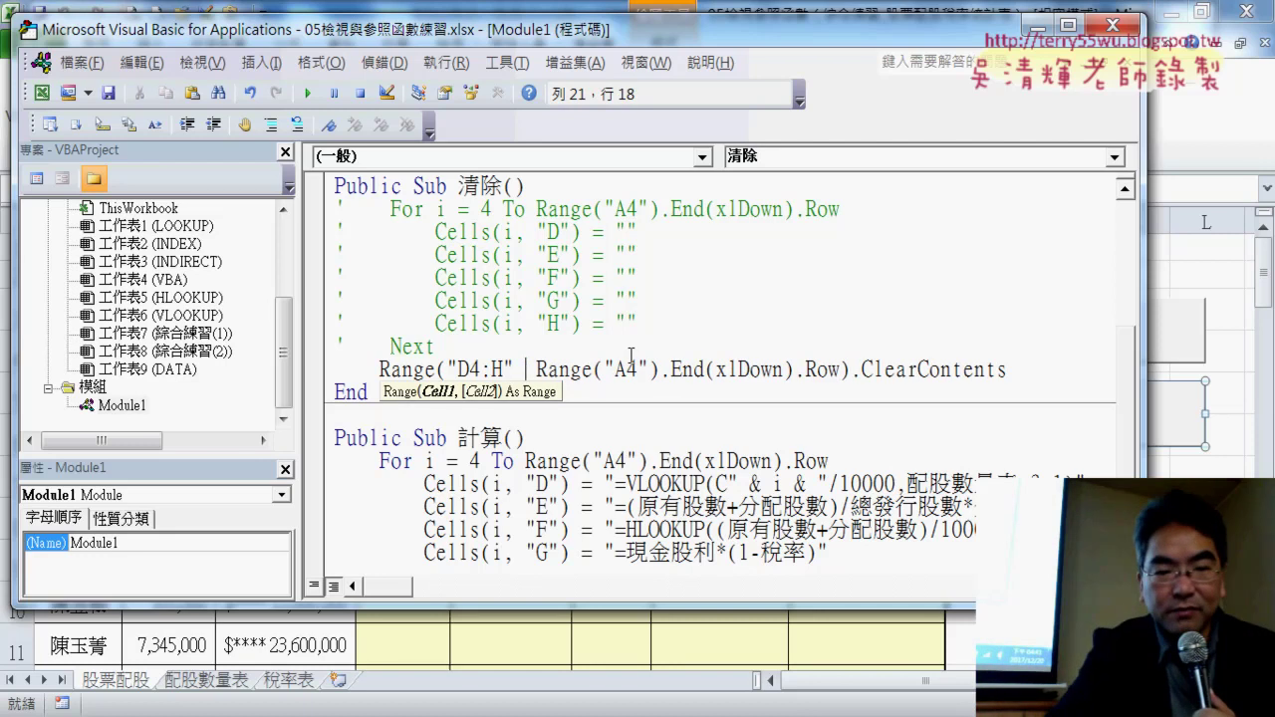
pyautogui.write('&')
pyautogui.click(505, 367)
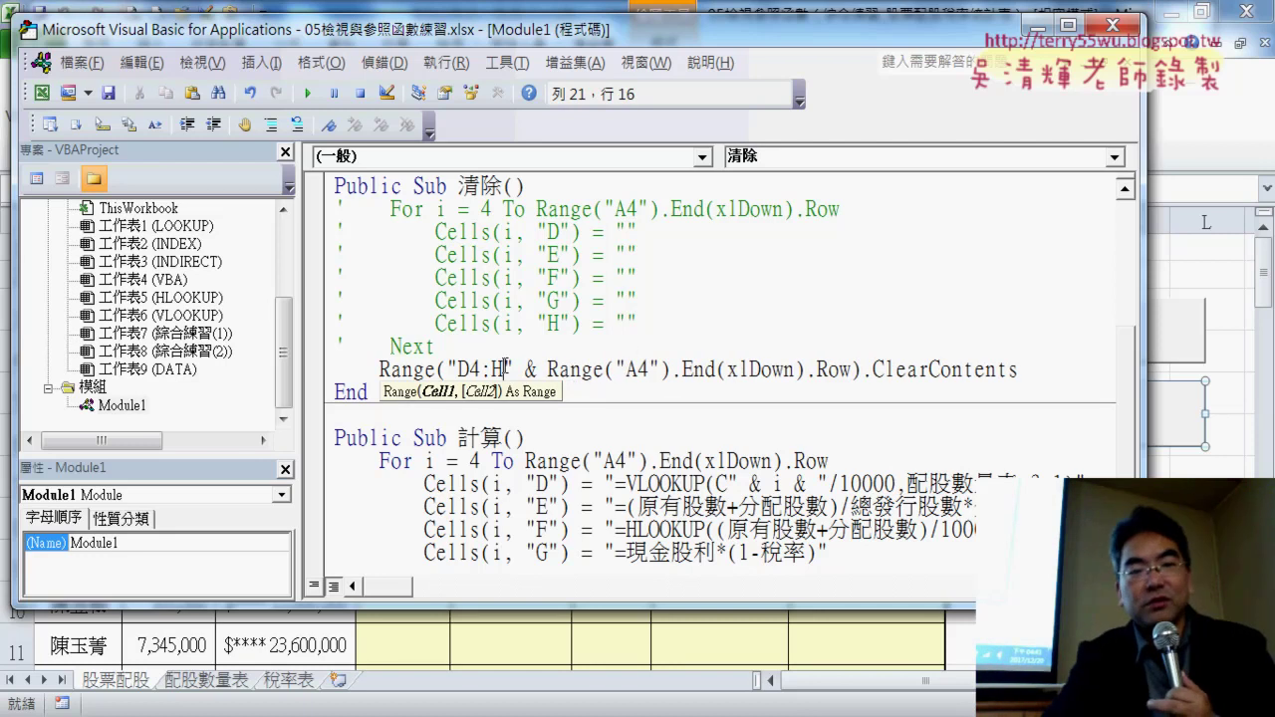
pyautogui.moveTo(514, 368)
pyautogui.mouseDown()
pyautogui.moveTo(832, 378)
pyautogui.moveTo(522, 369)
pyautogui.mouseUp()
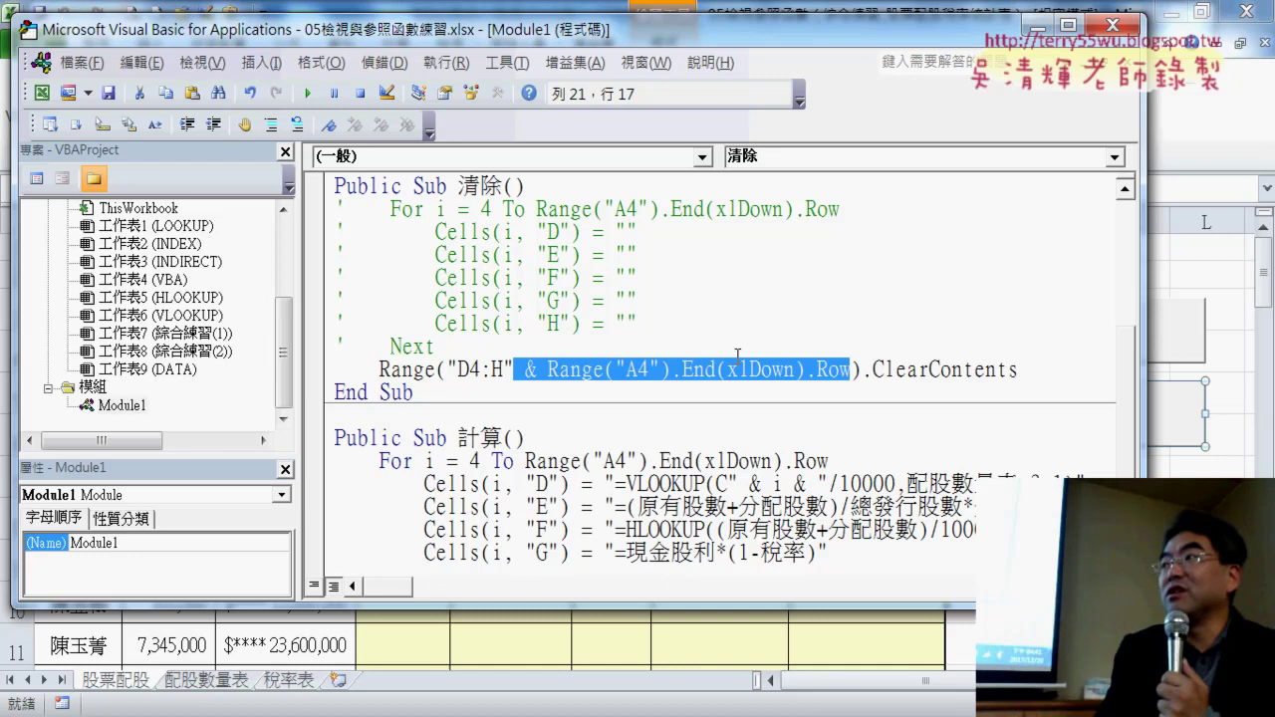
# Test the macros on the sheet by running 計算 and then 清除
pyautogui.hotkey('alt', 'F11')
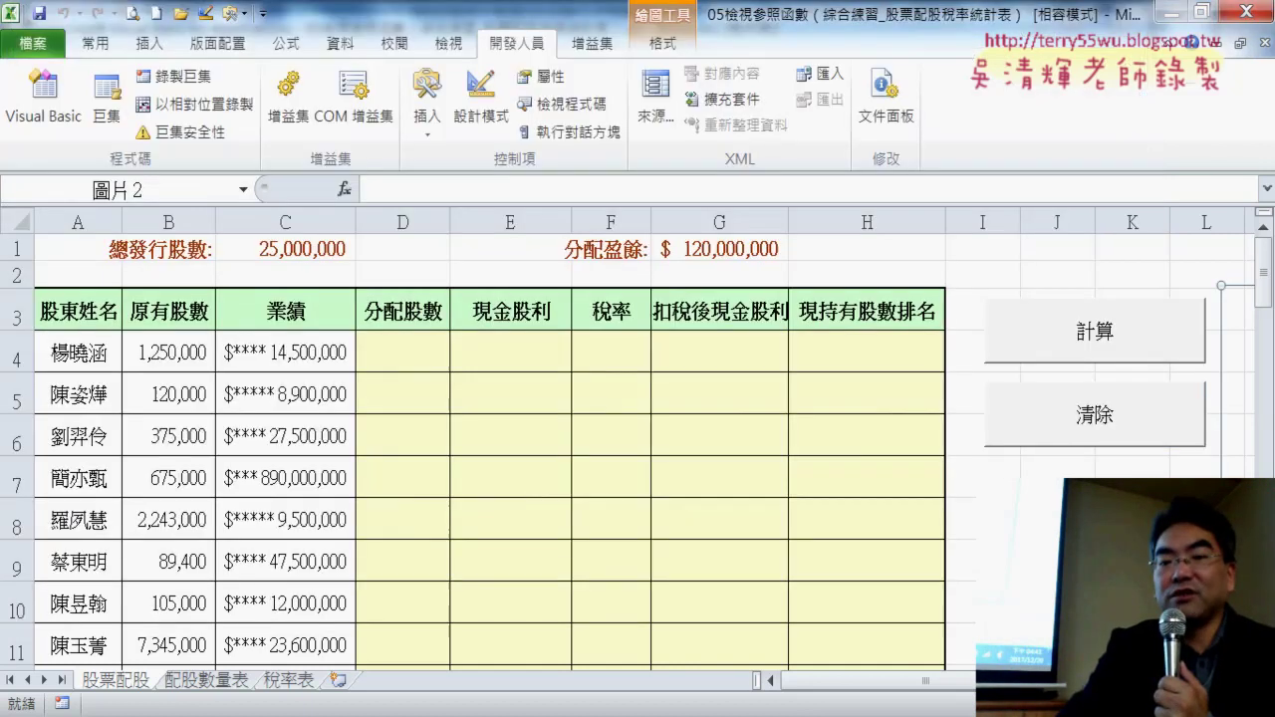
pyautogui.click(1103, 333)
pyautogui.click(1106, 434)
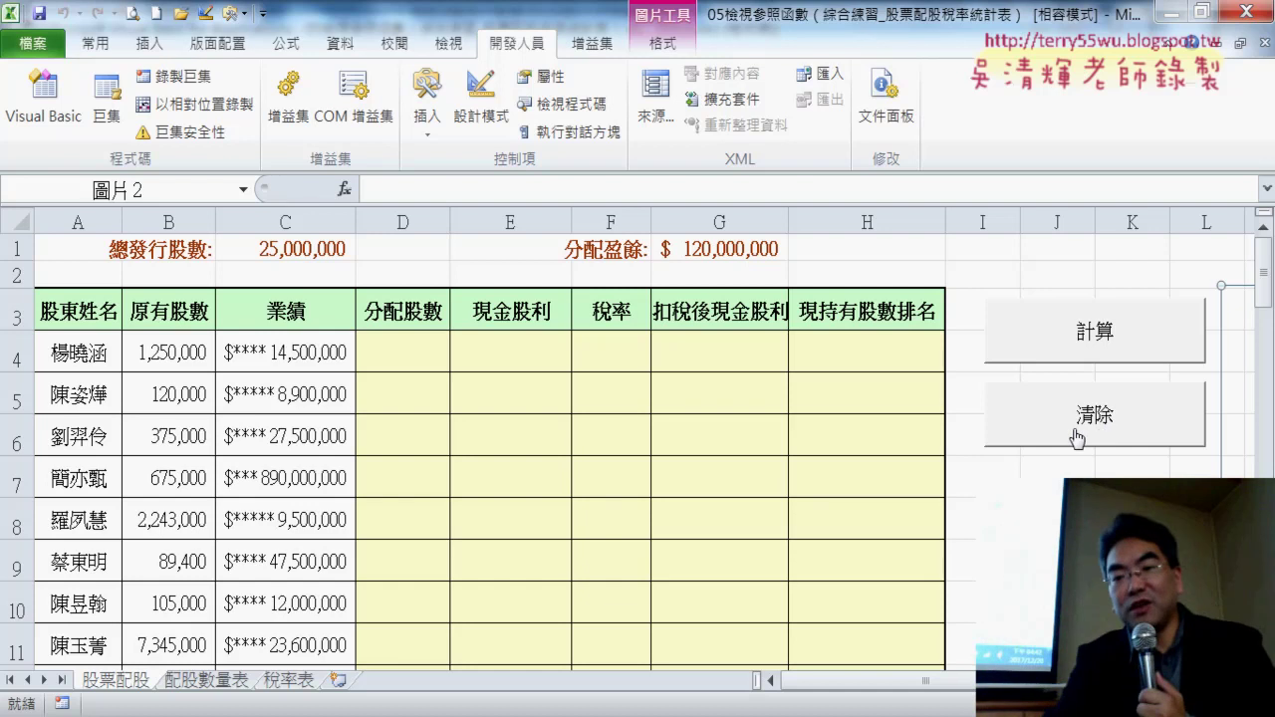
# Open the rewritten 清除 macro's code again via the button's 指定巨集 > 編輯
pyautogui.rightClick(1075, 432)
pyautogui.click(1135, 613)
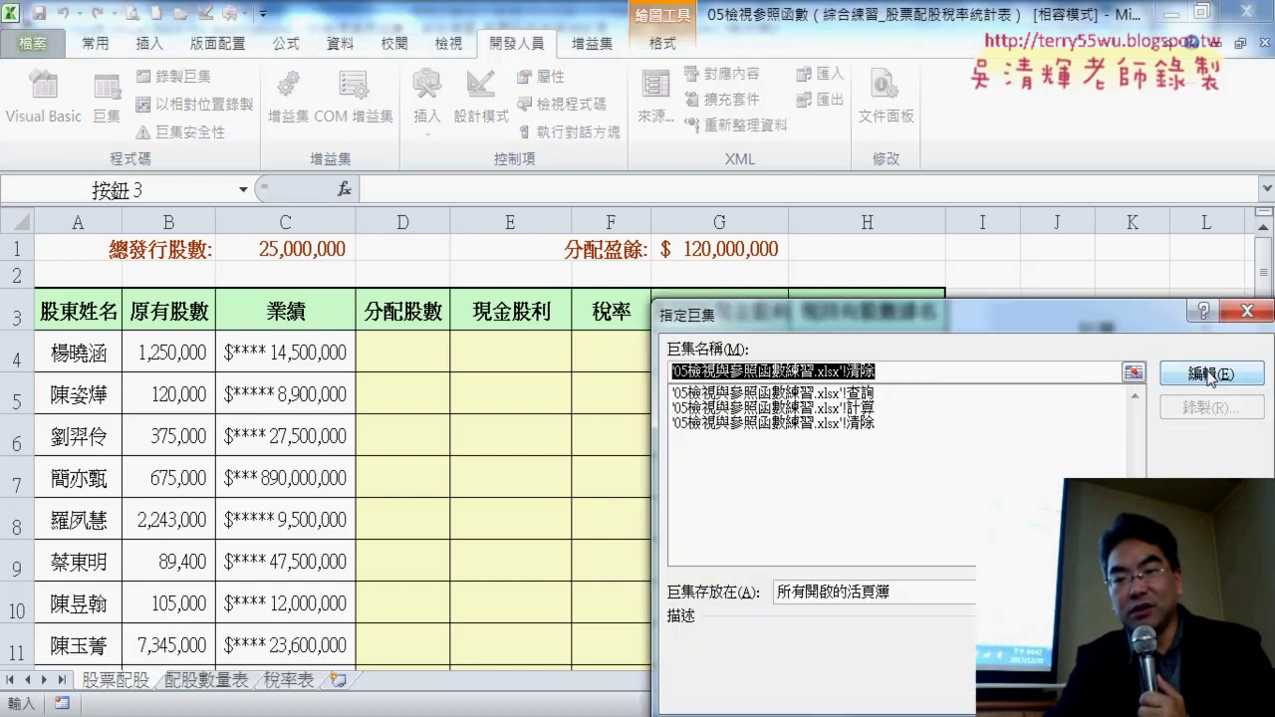
pyautogui.click(1175, 375)
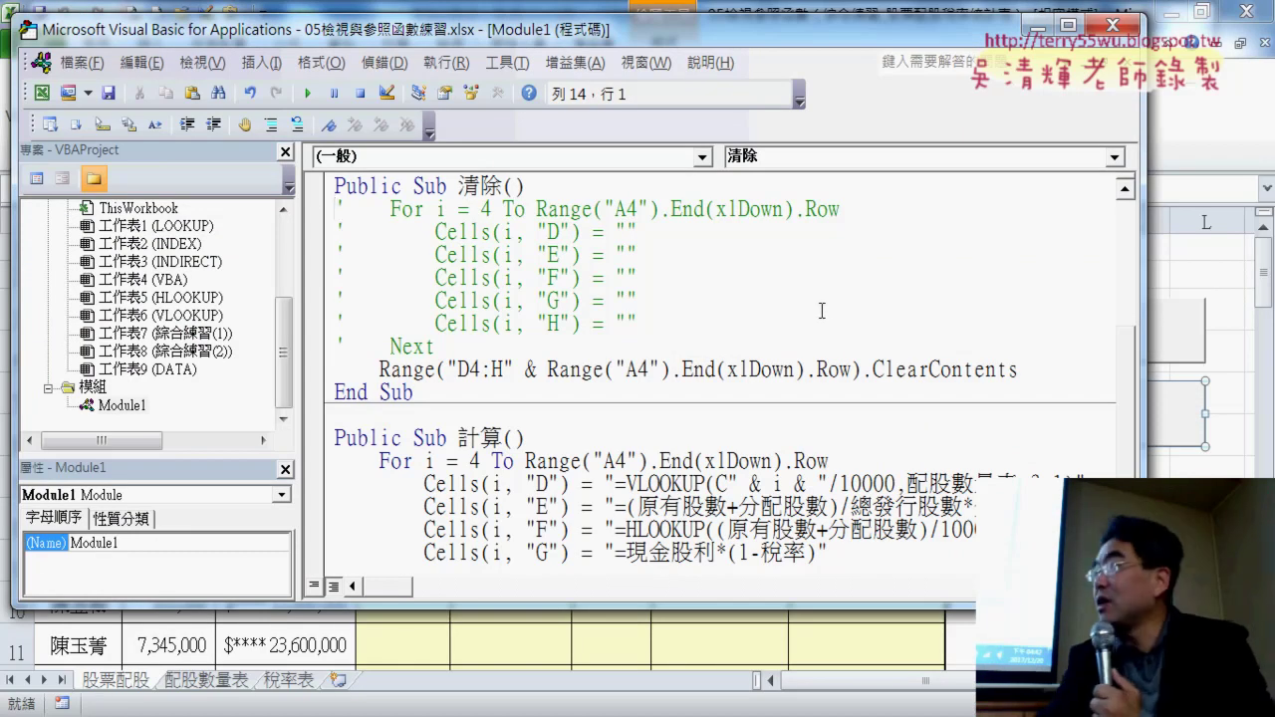